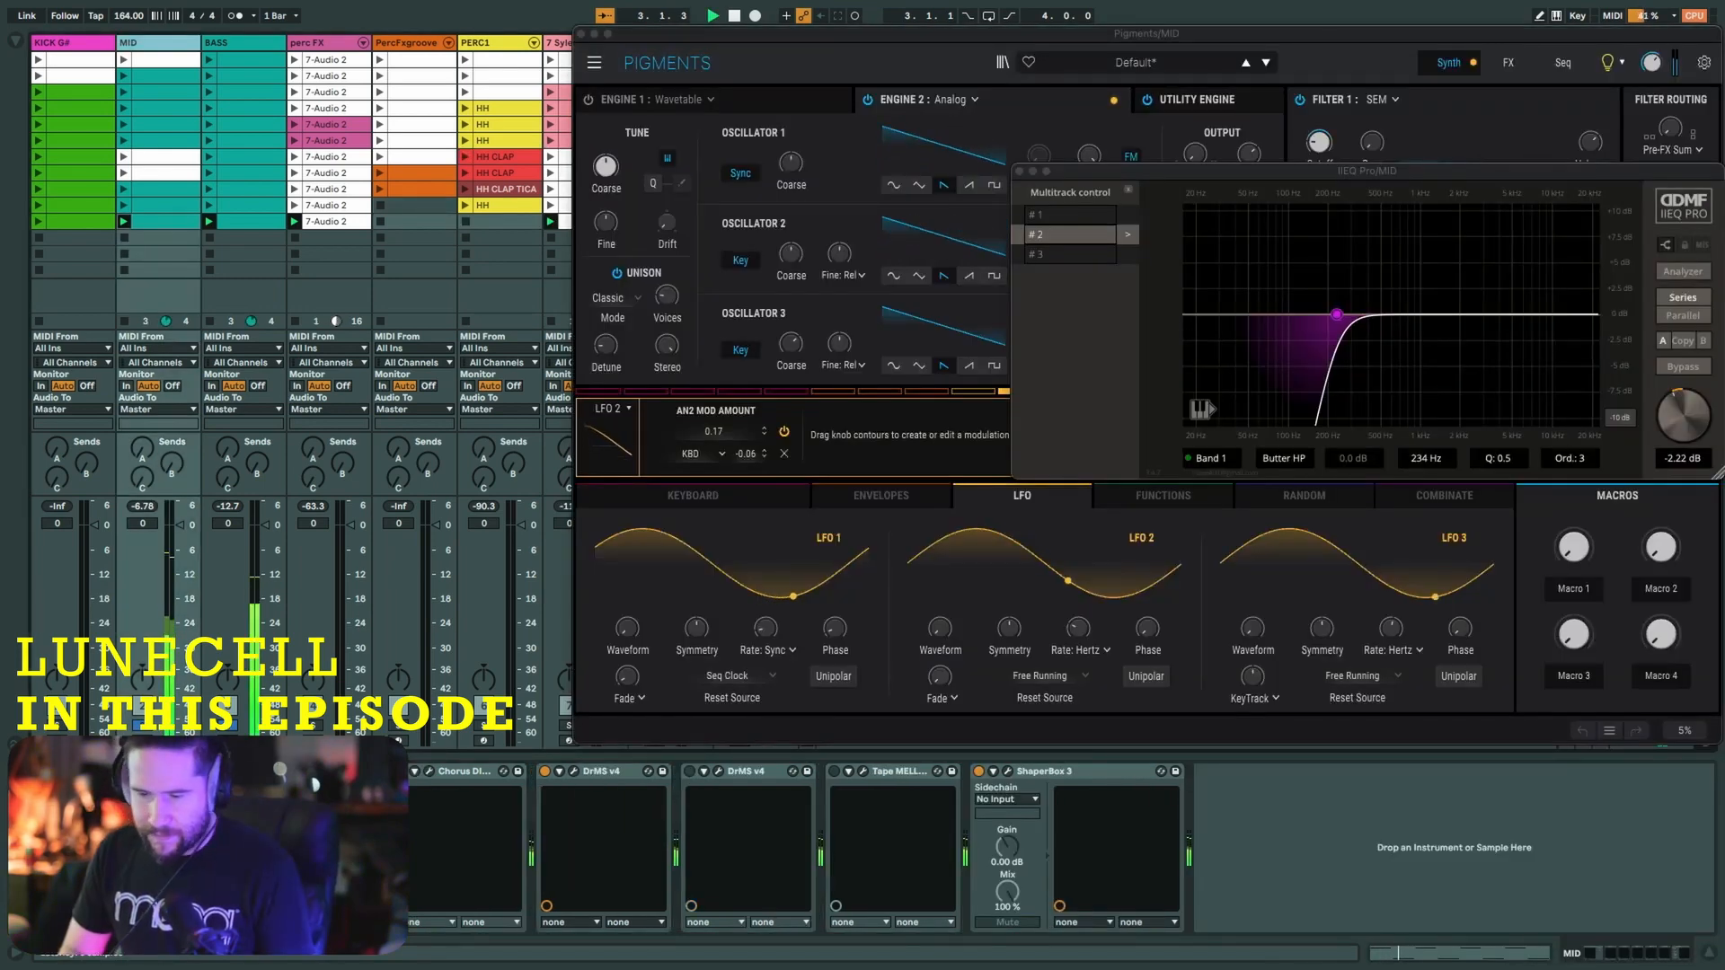
# - Stop the current playback and launch scene 1 of the set
pyautogui.press('space')
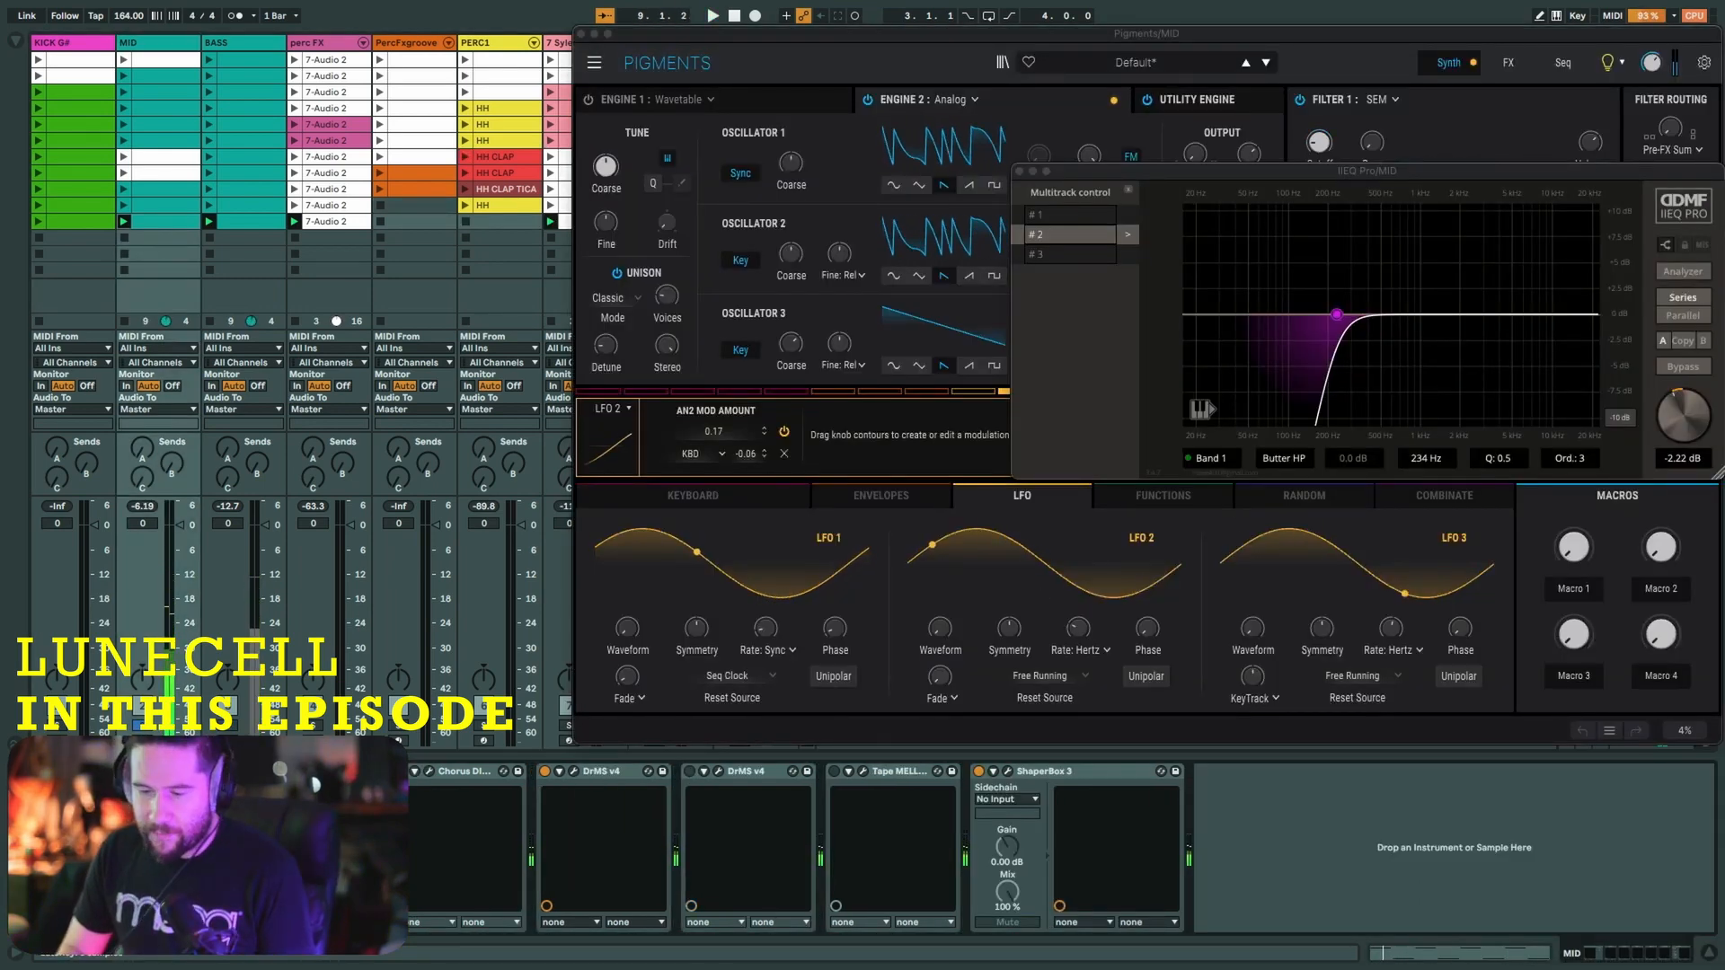
pyautogui.click(574, 772)
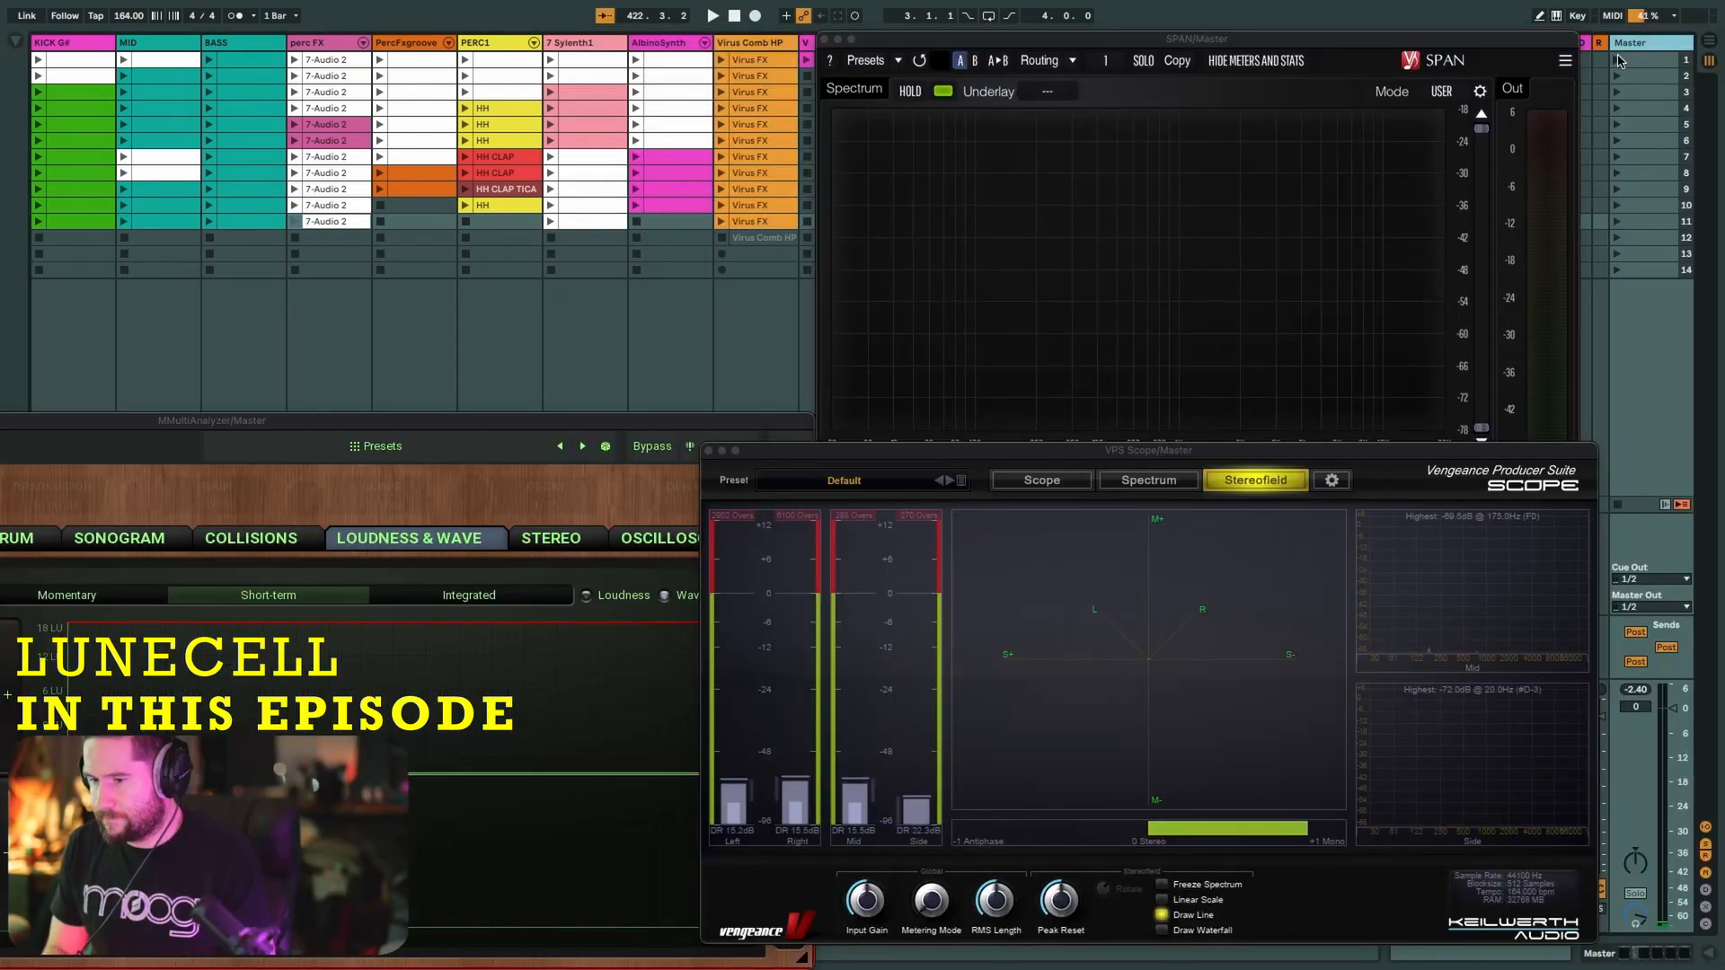
pyautogui.click(1619, 60)
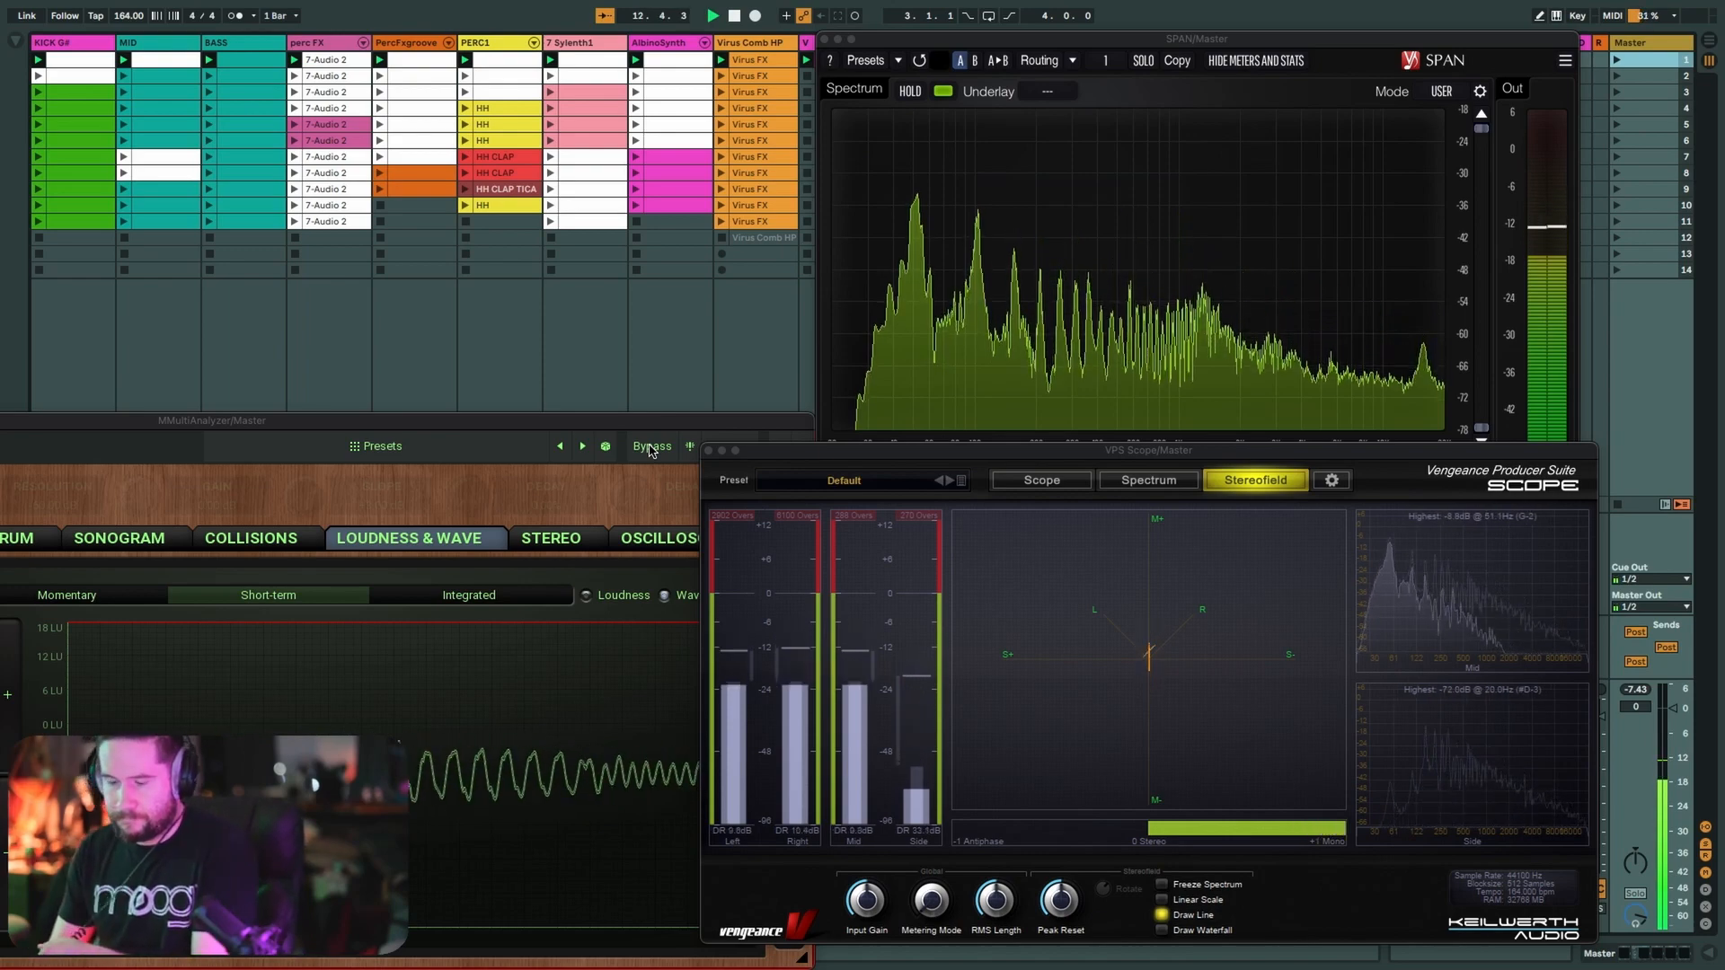
# - Launch scene 2 and tidy the master analyzers, lowering VPS Scope below SPAN's spectrum and closing MMultiAnalyzer
pyautogui.moveTo(476, 419); pyautogui.dragTo(483, 654)
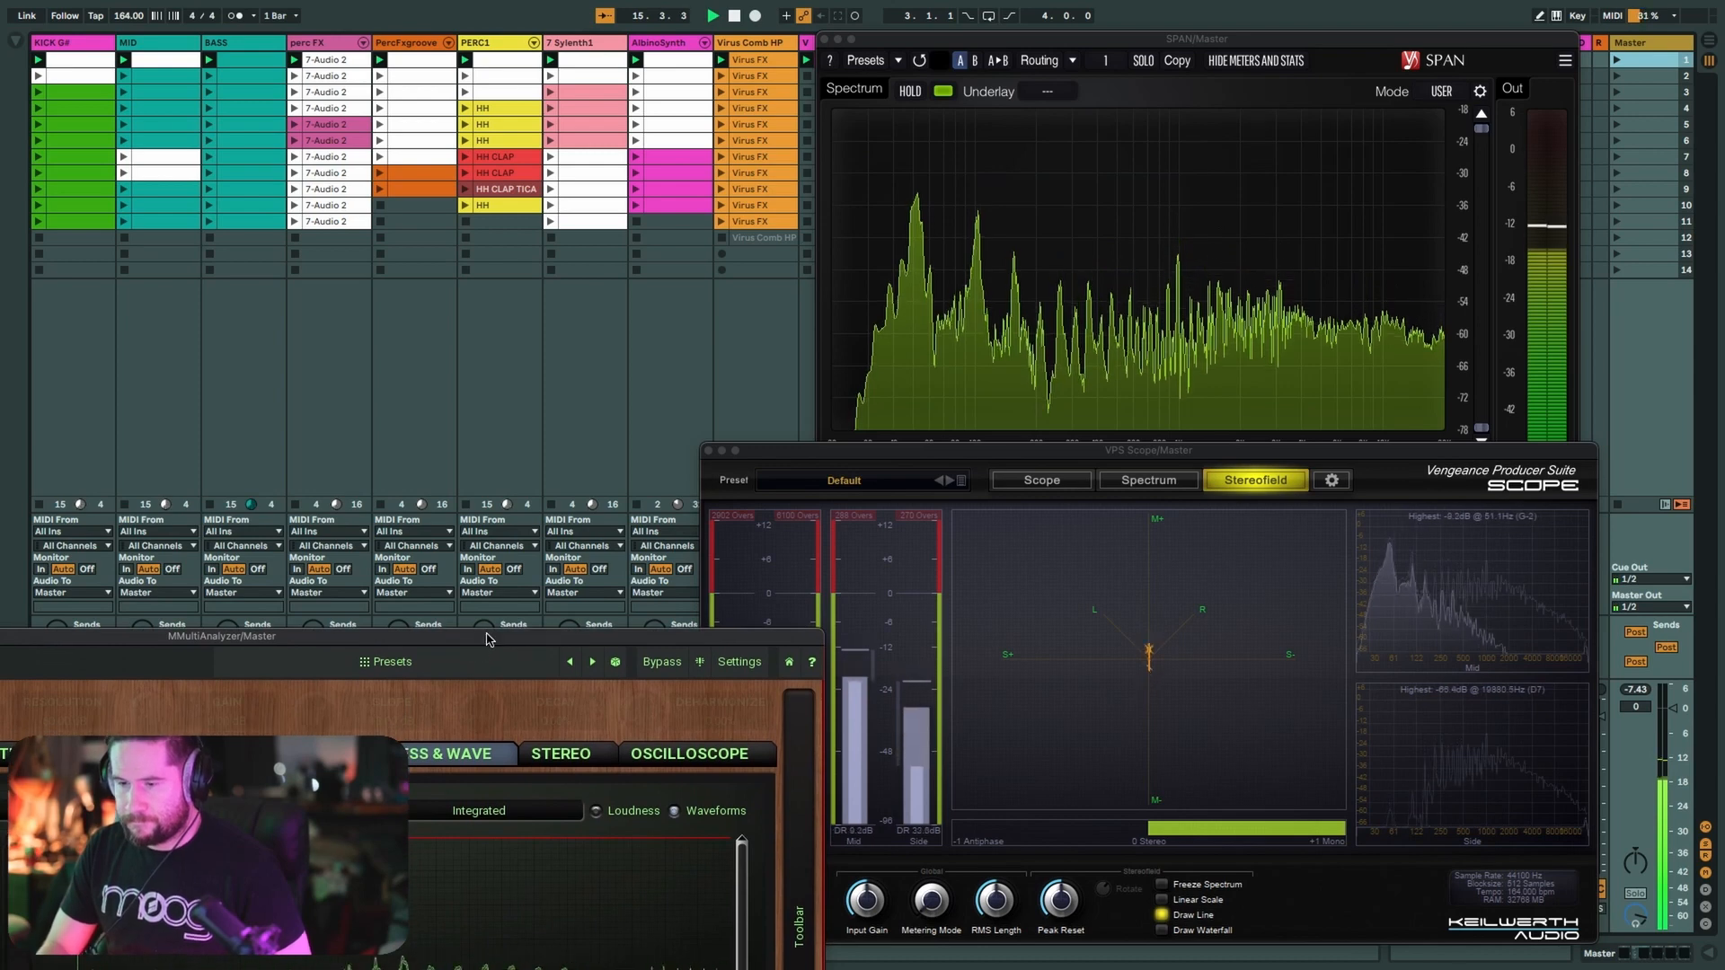
pyautogui.click(1616, 76)
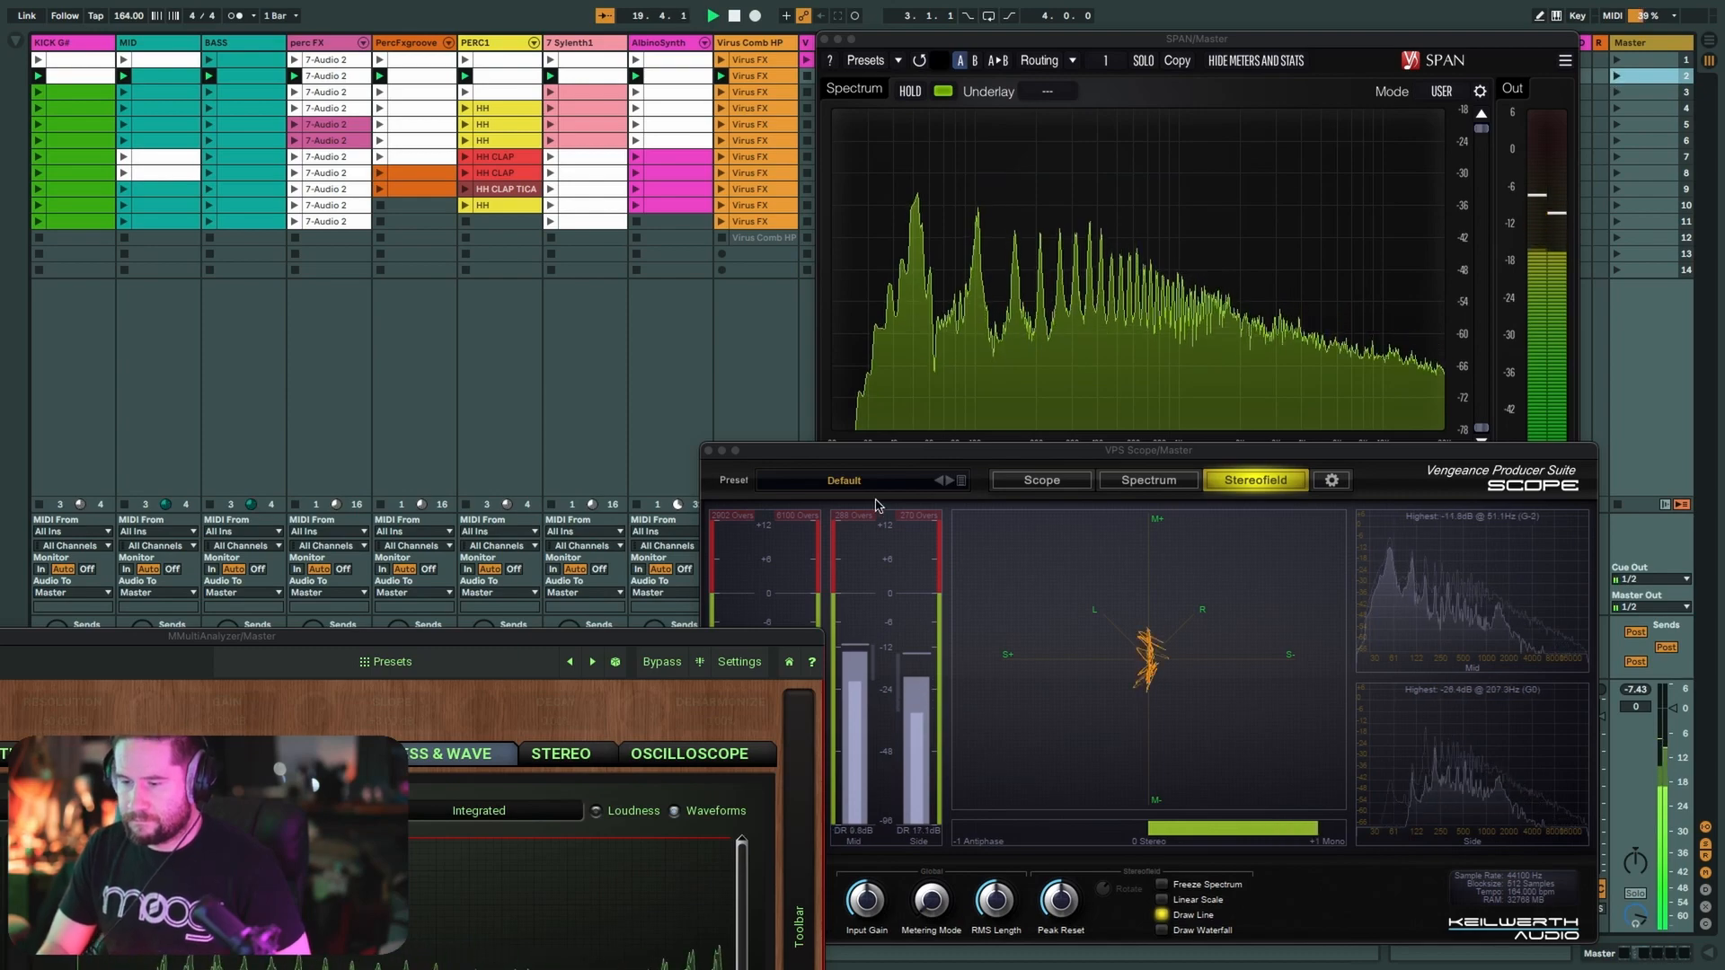
pyautogui.moveTo(865, 470); pyautogui.dragTo(903, 534)
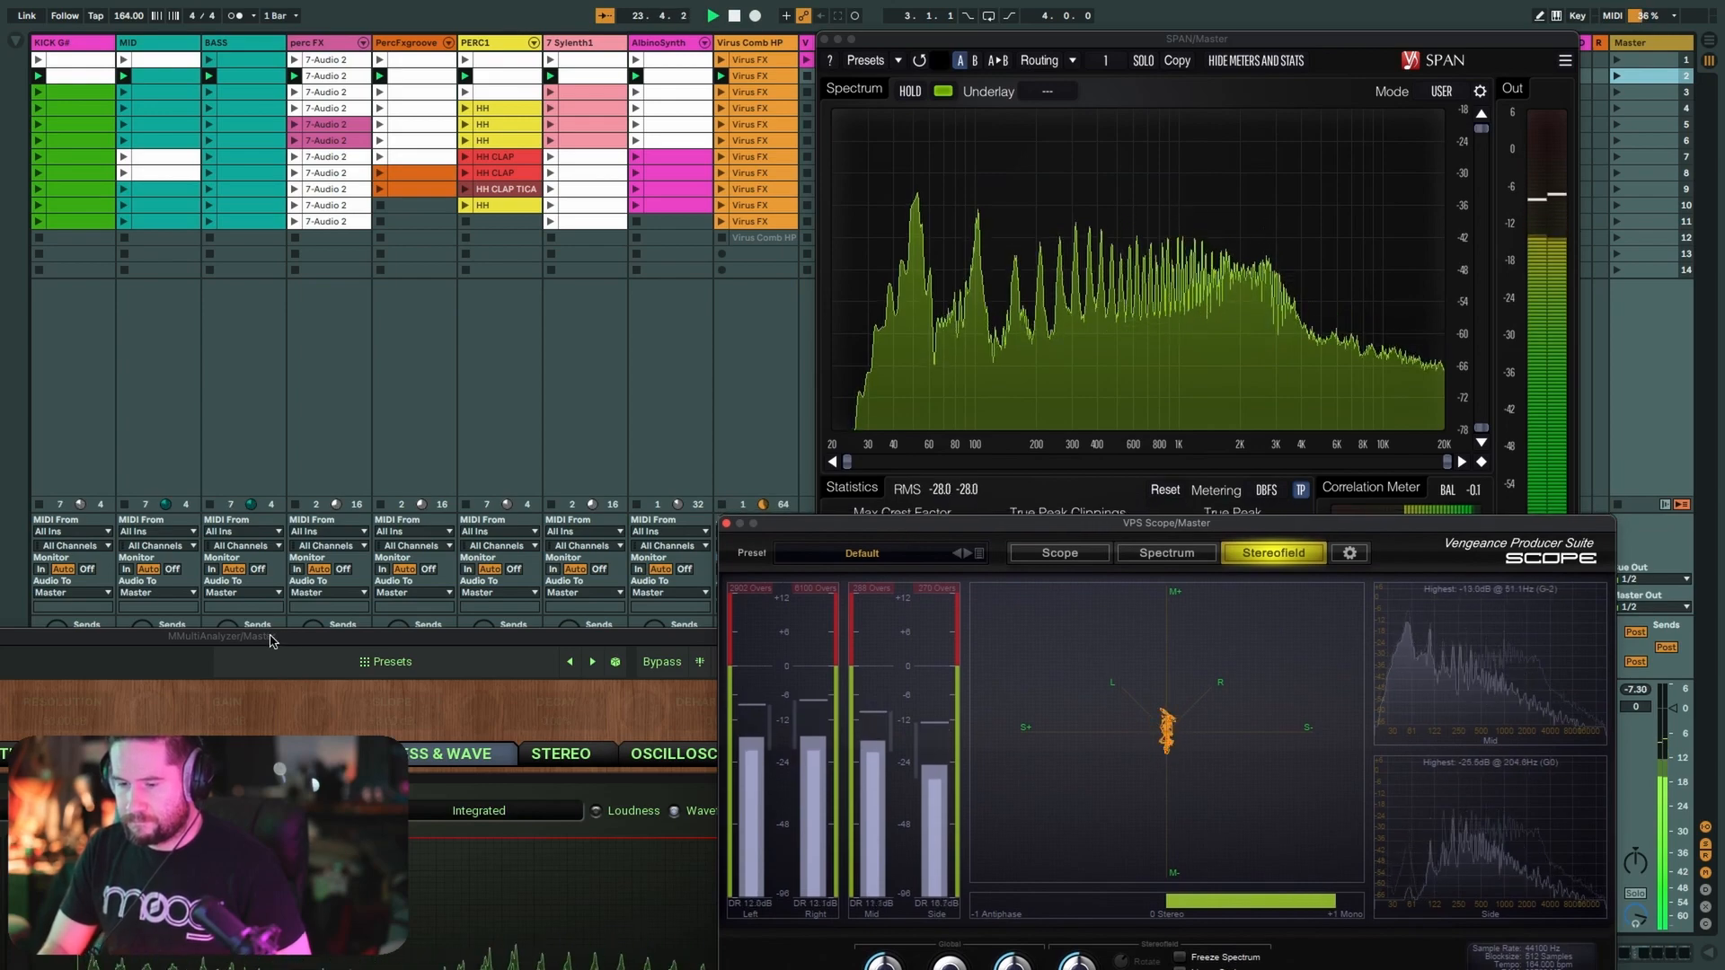
pyautogui.moveTo(2, 640); pyautogui.dragTo(494, 647)
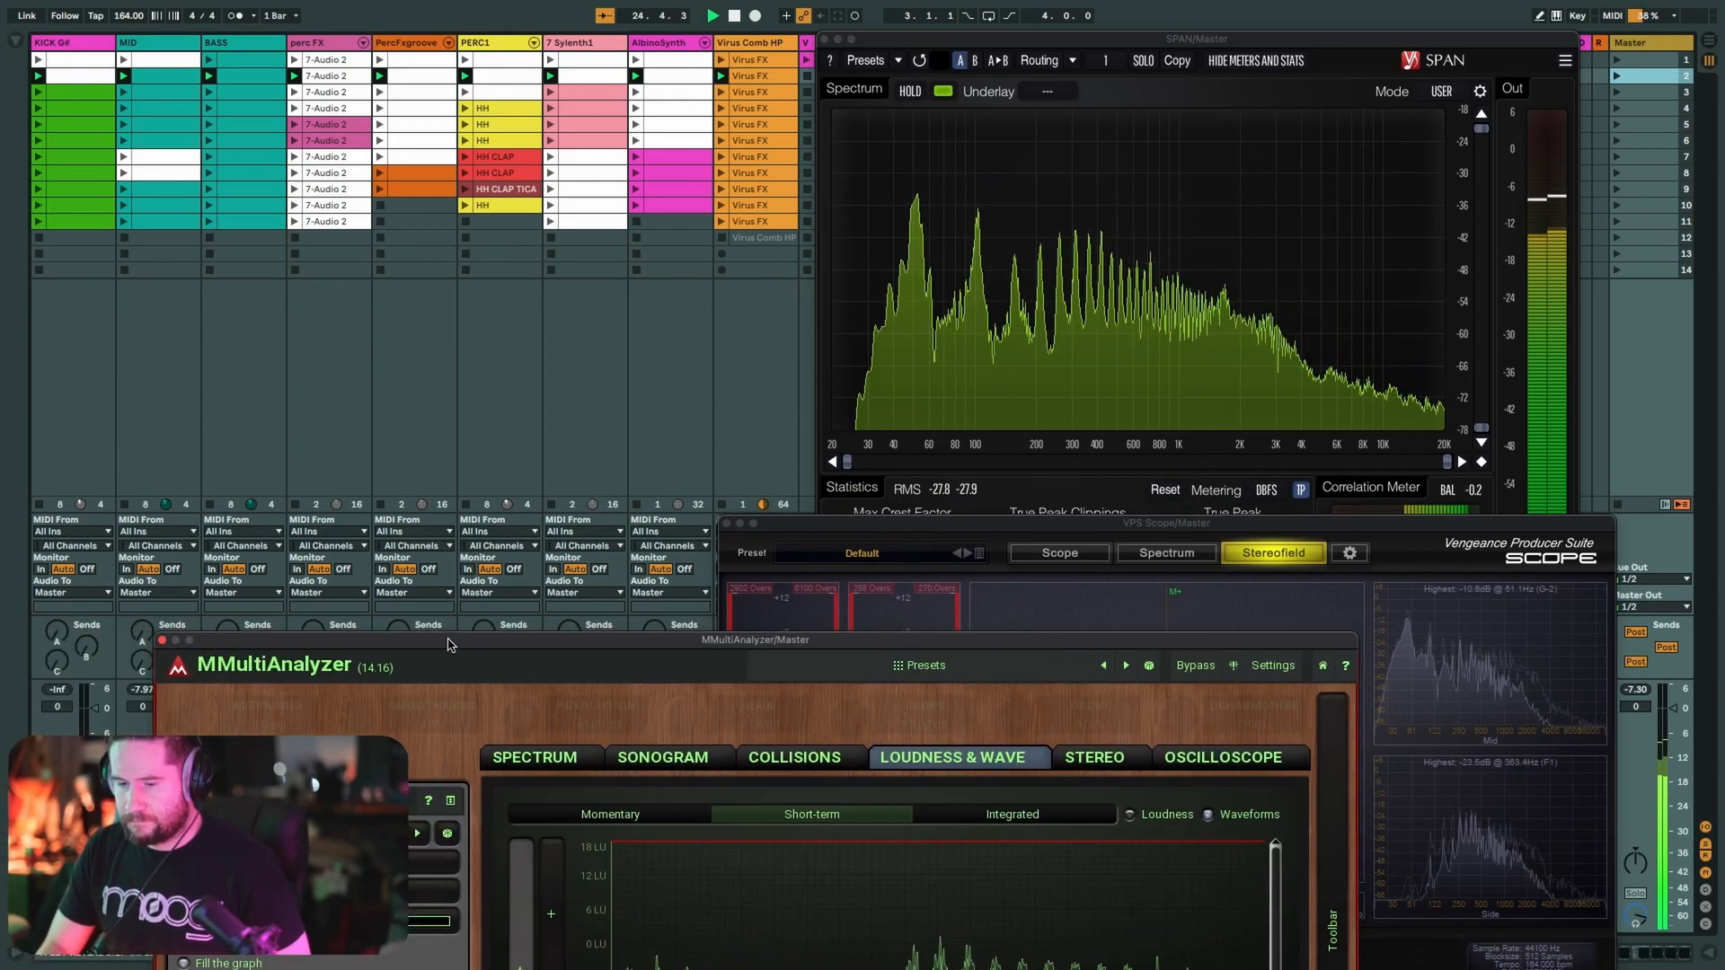
pyautogui.click(166, 639)
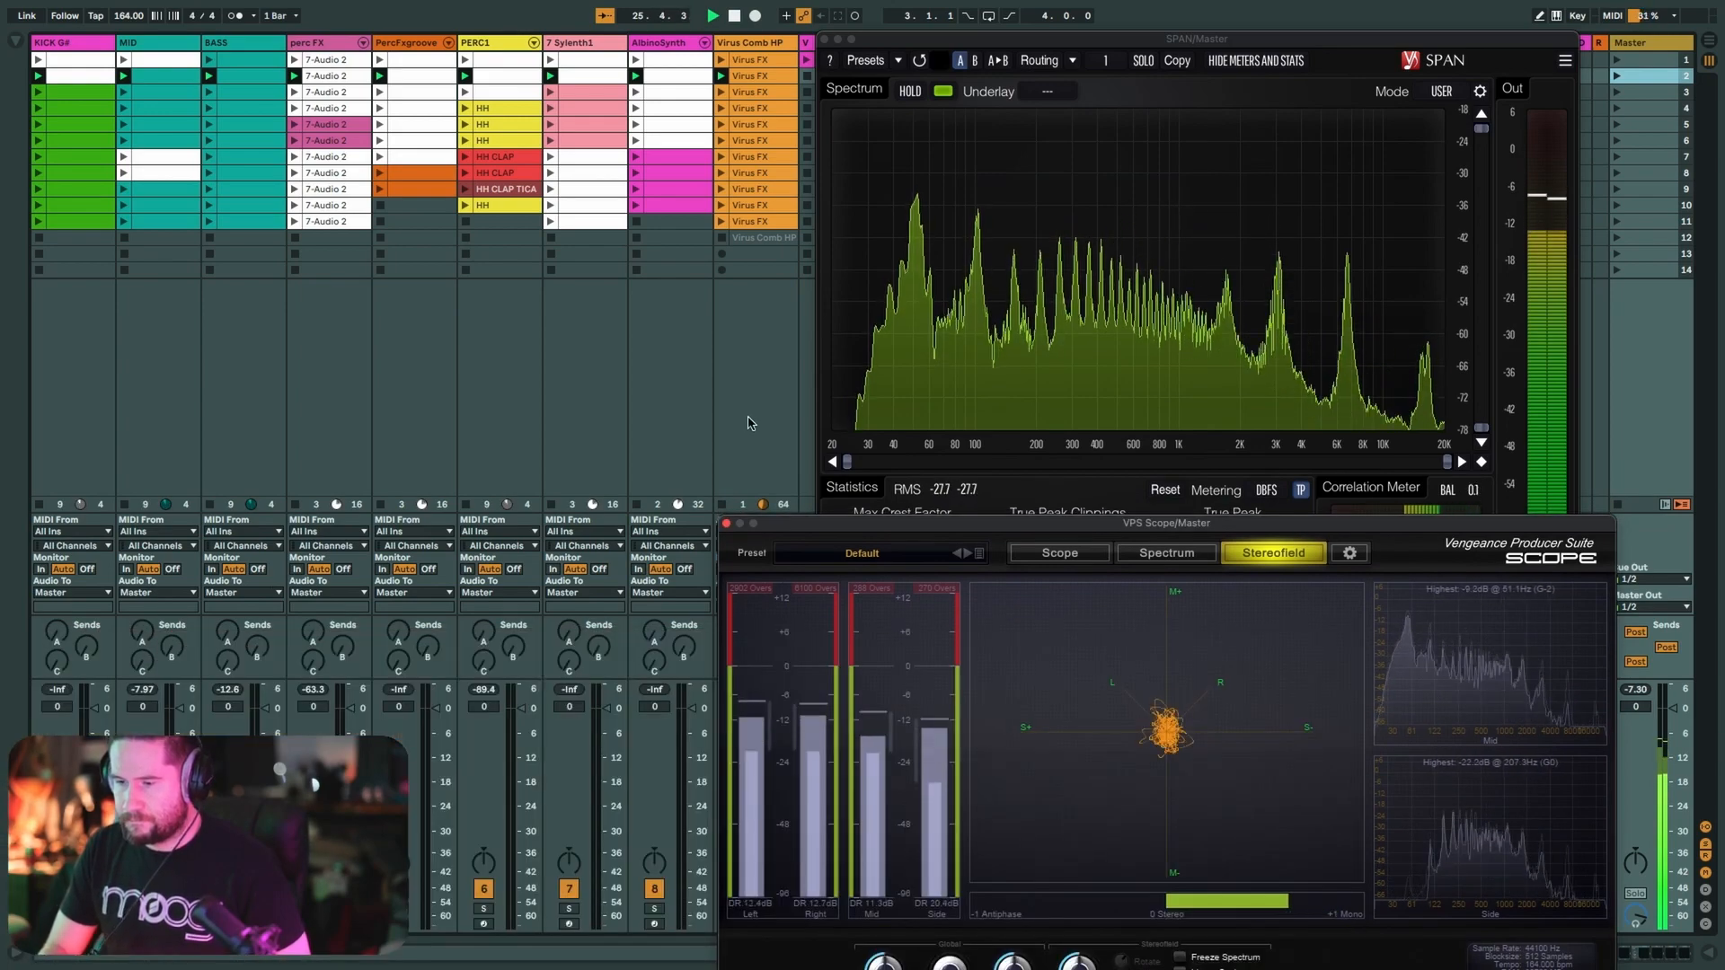
# - Launch scenes 3 through 9 one after another, letting each play before starting the following one
pyautogui.click(1620, 94)
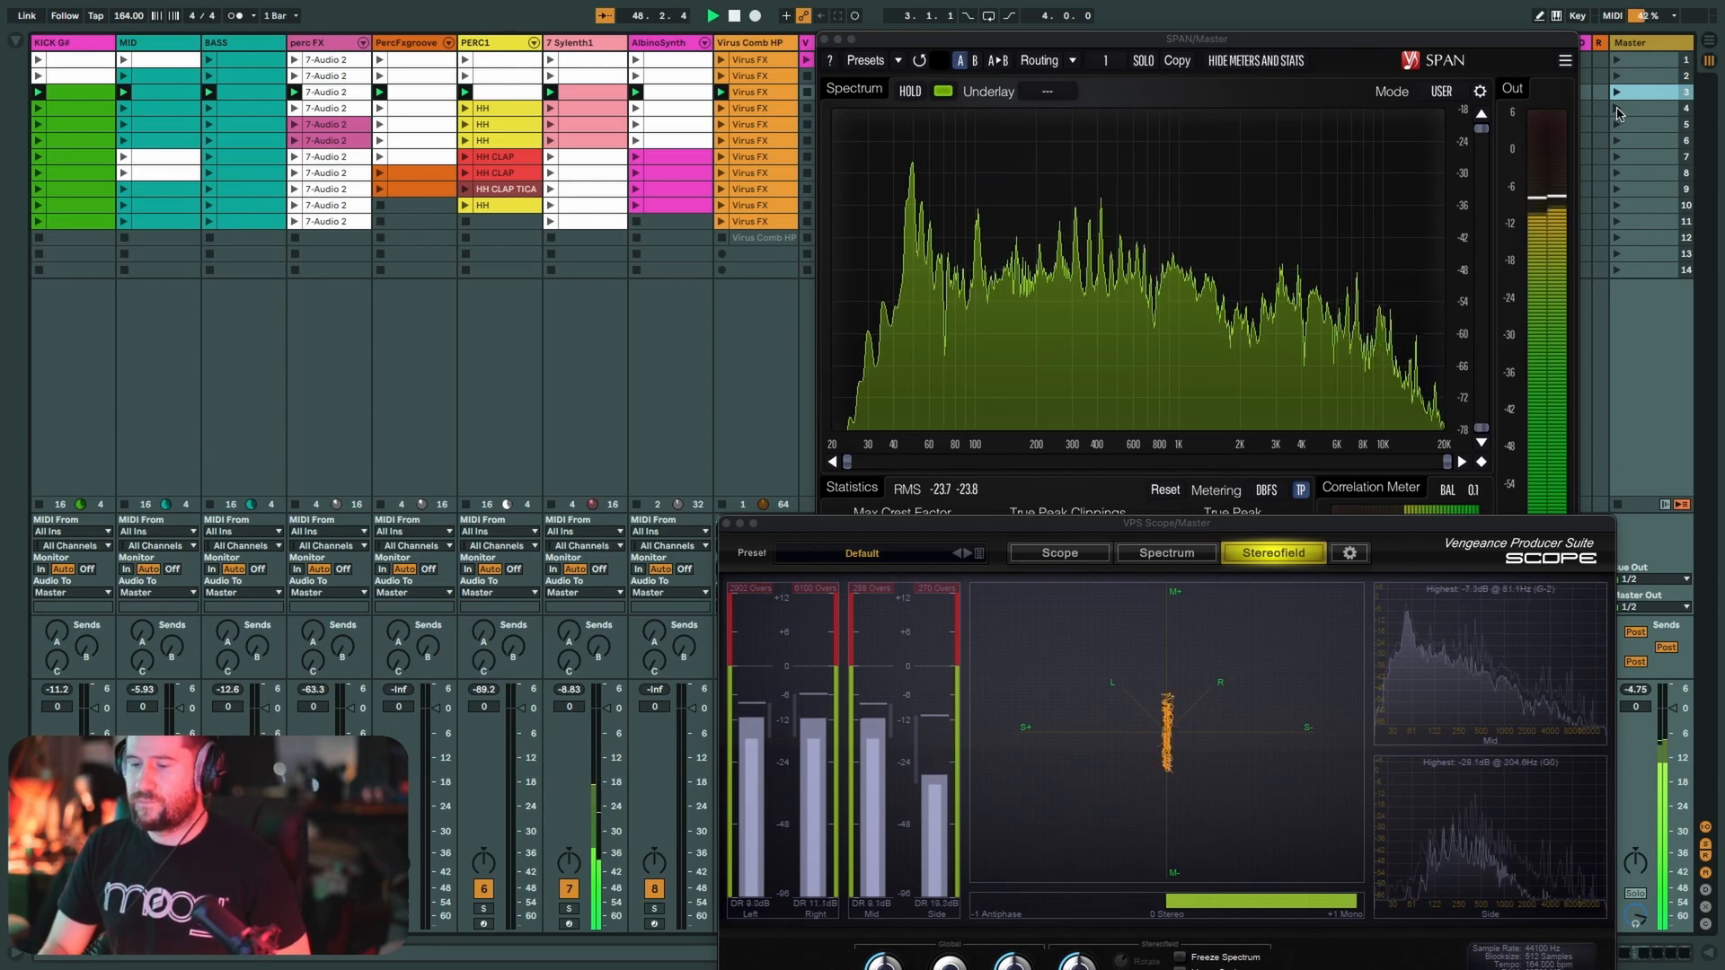
pyautogui.click(1617, 108)
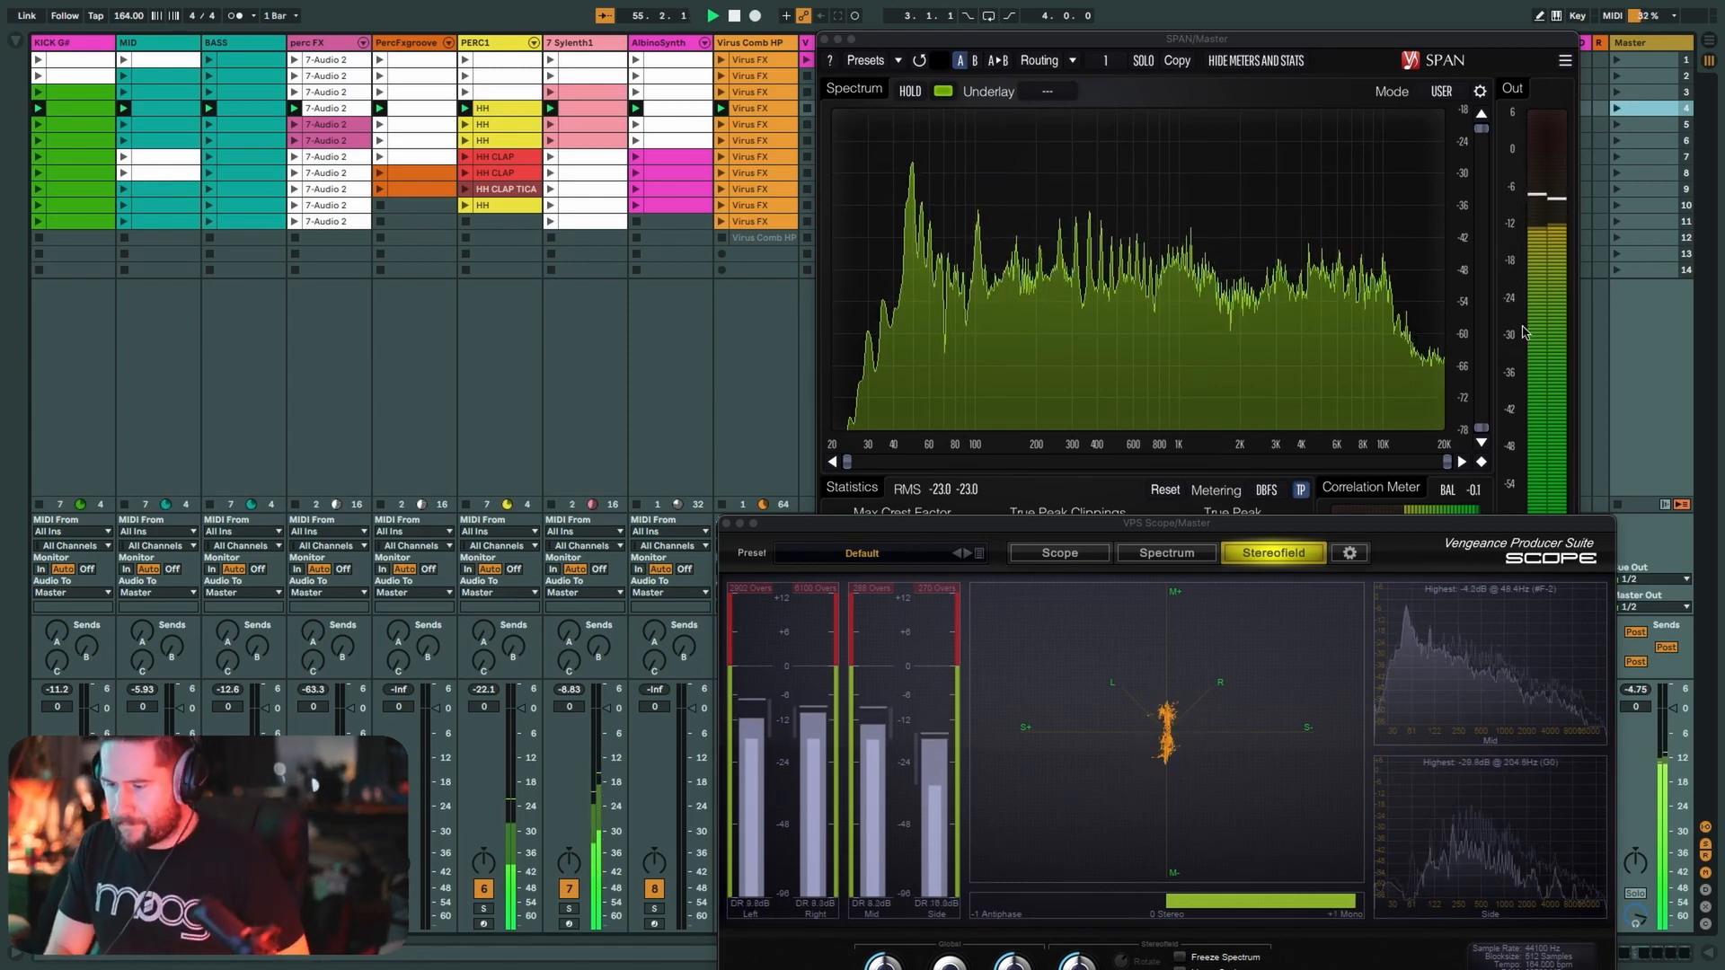
pyautogui.click(1618, 125)
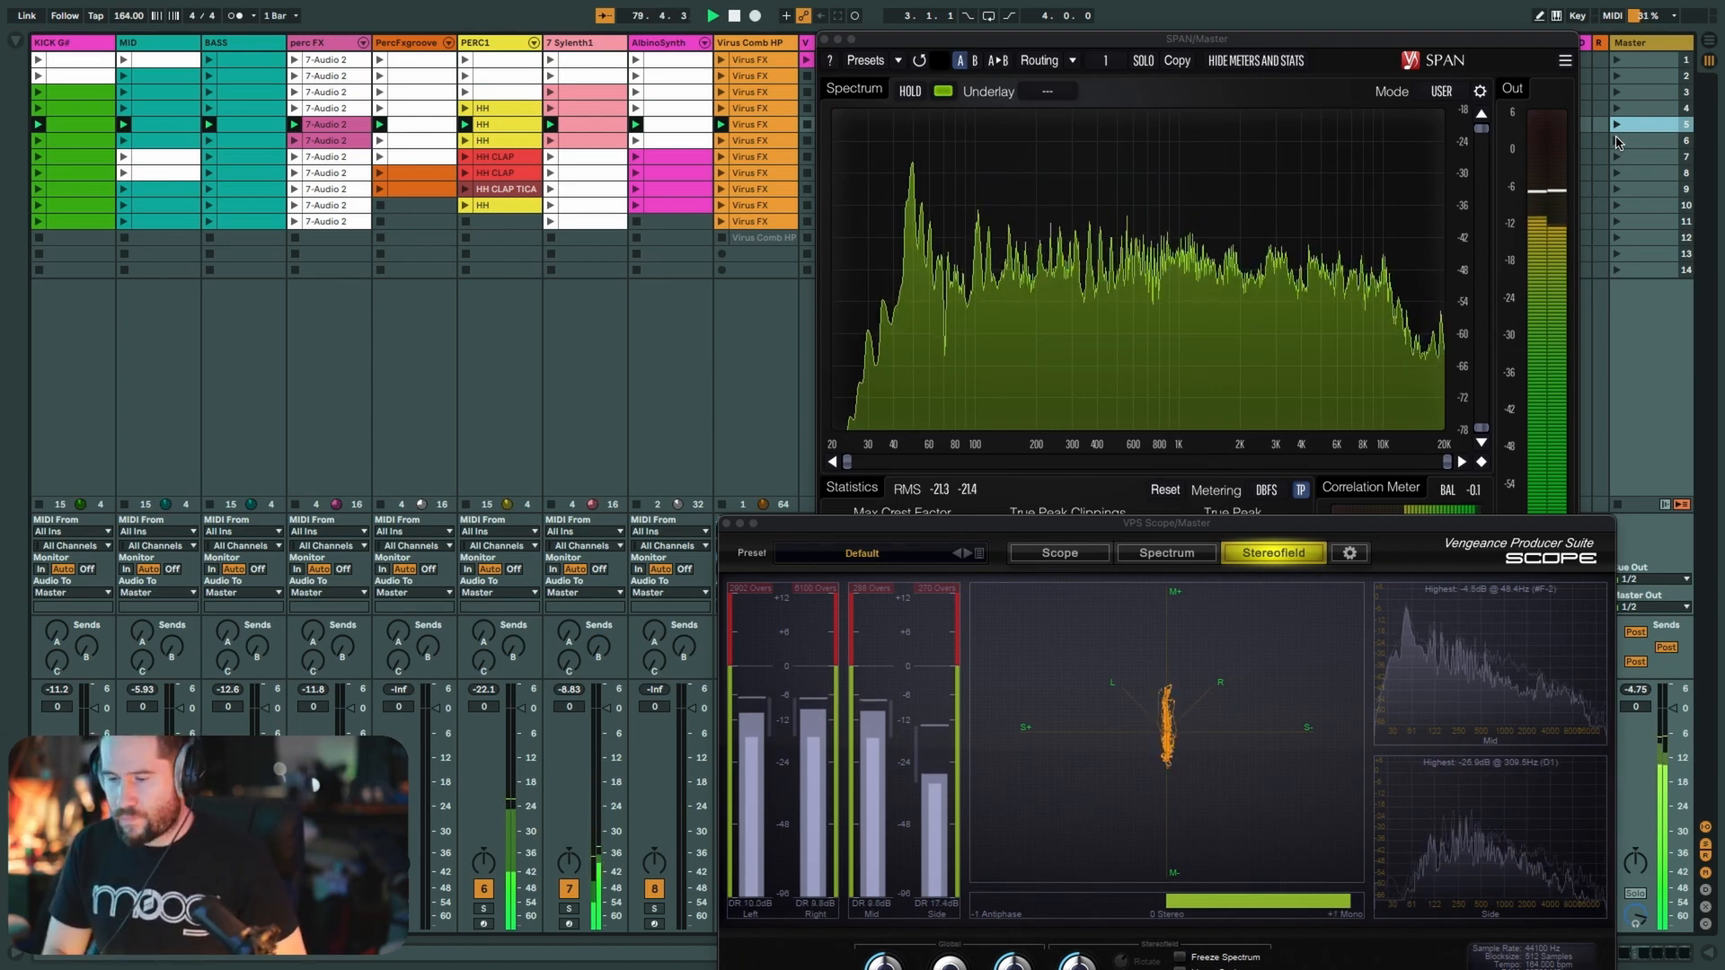
pyautogui.click(1617, 141)
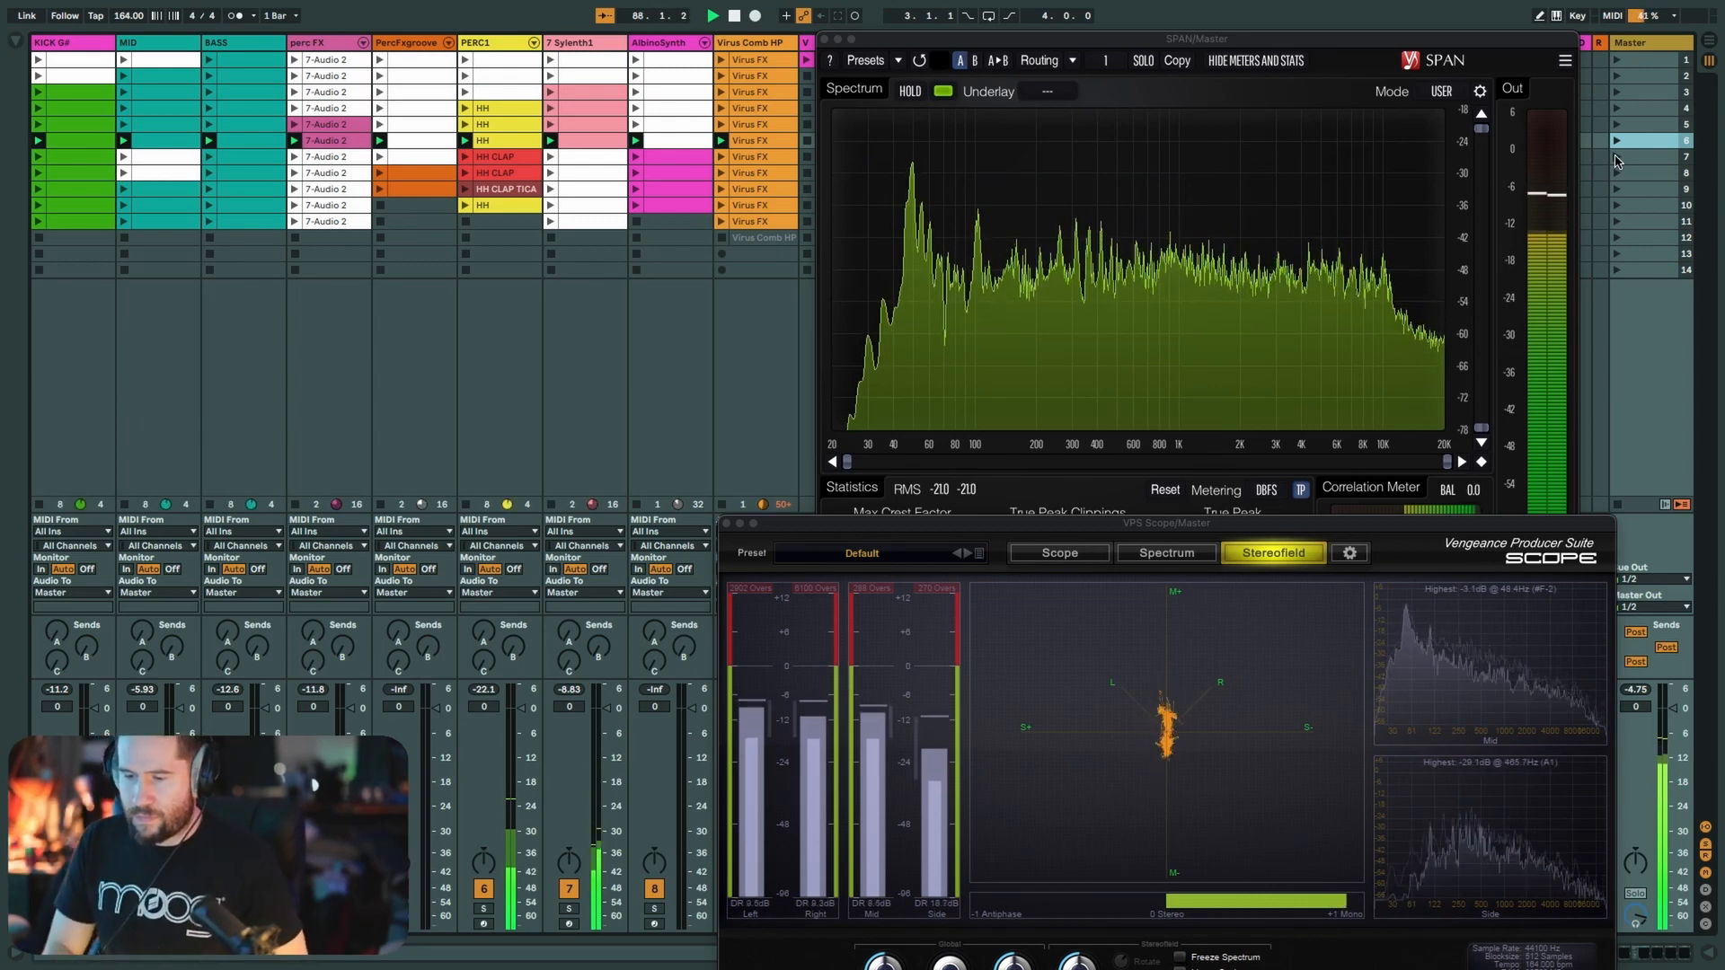
pyautogui.click(1616, 159)
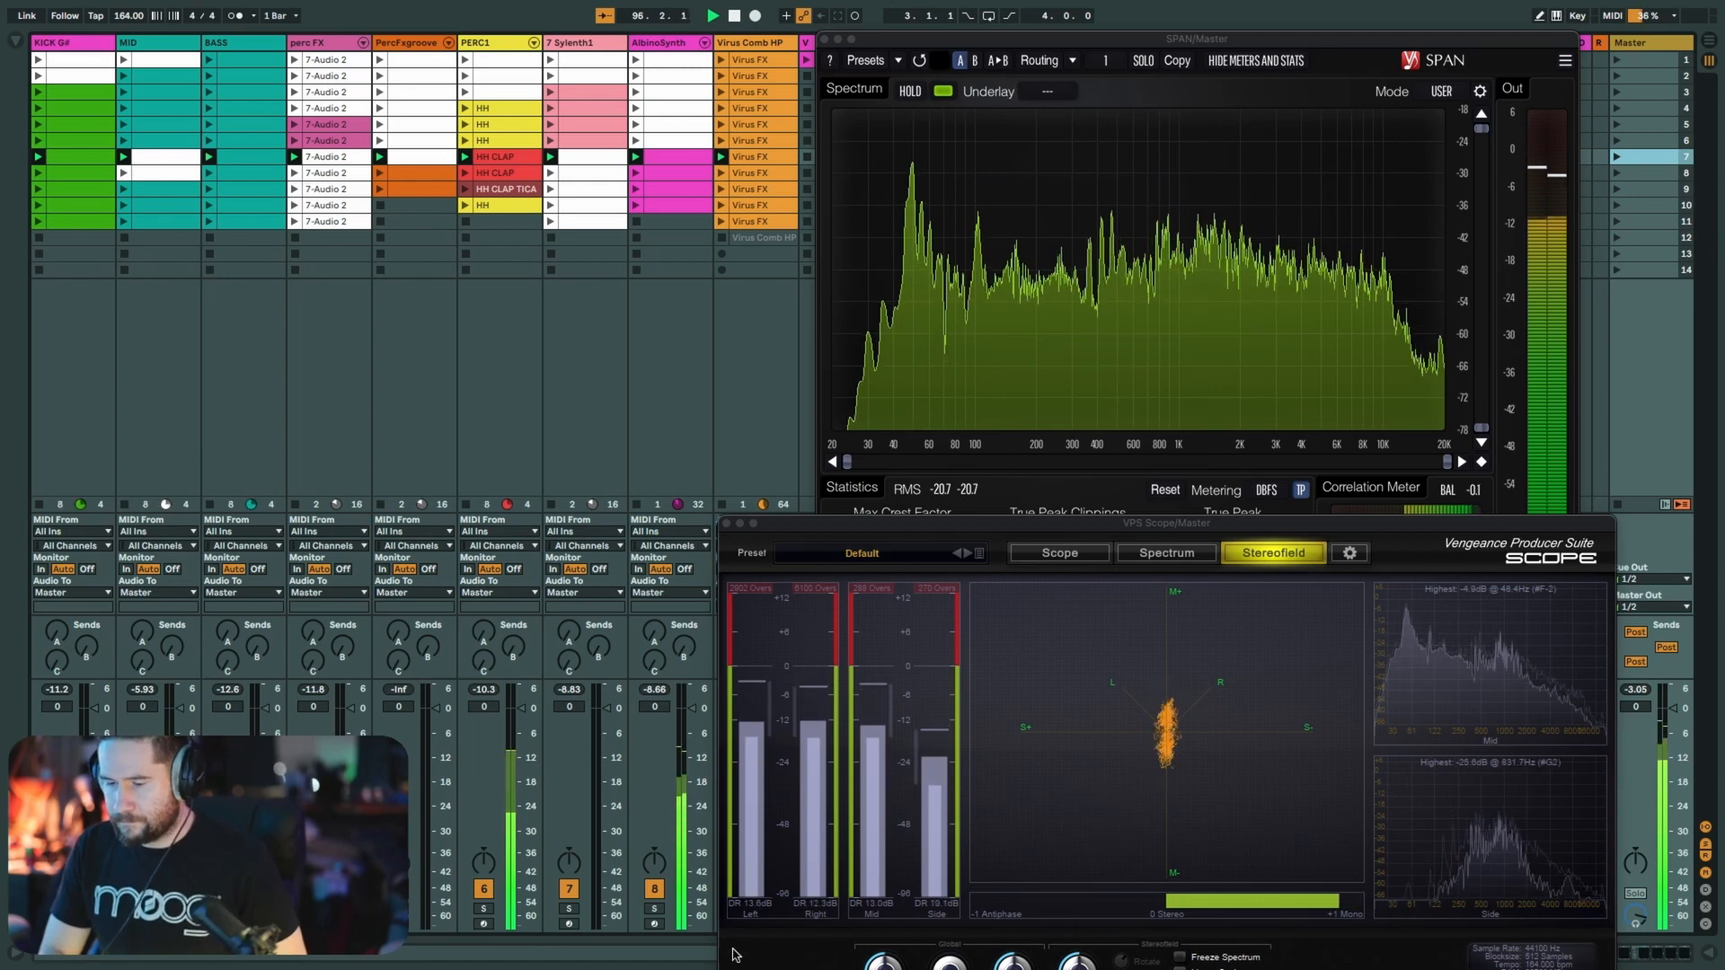
pyautogui.click(1634, 179)
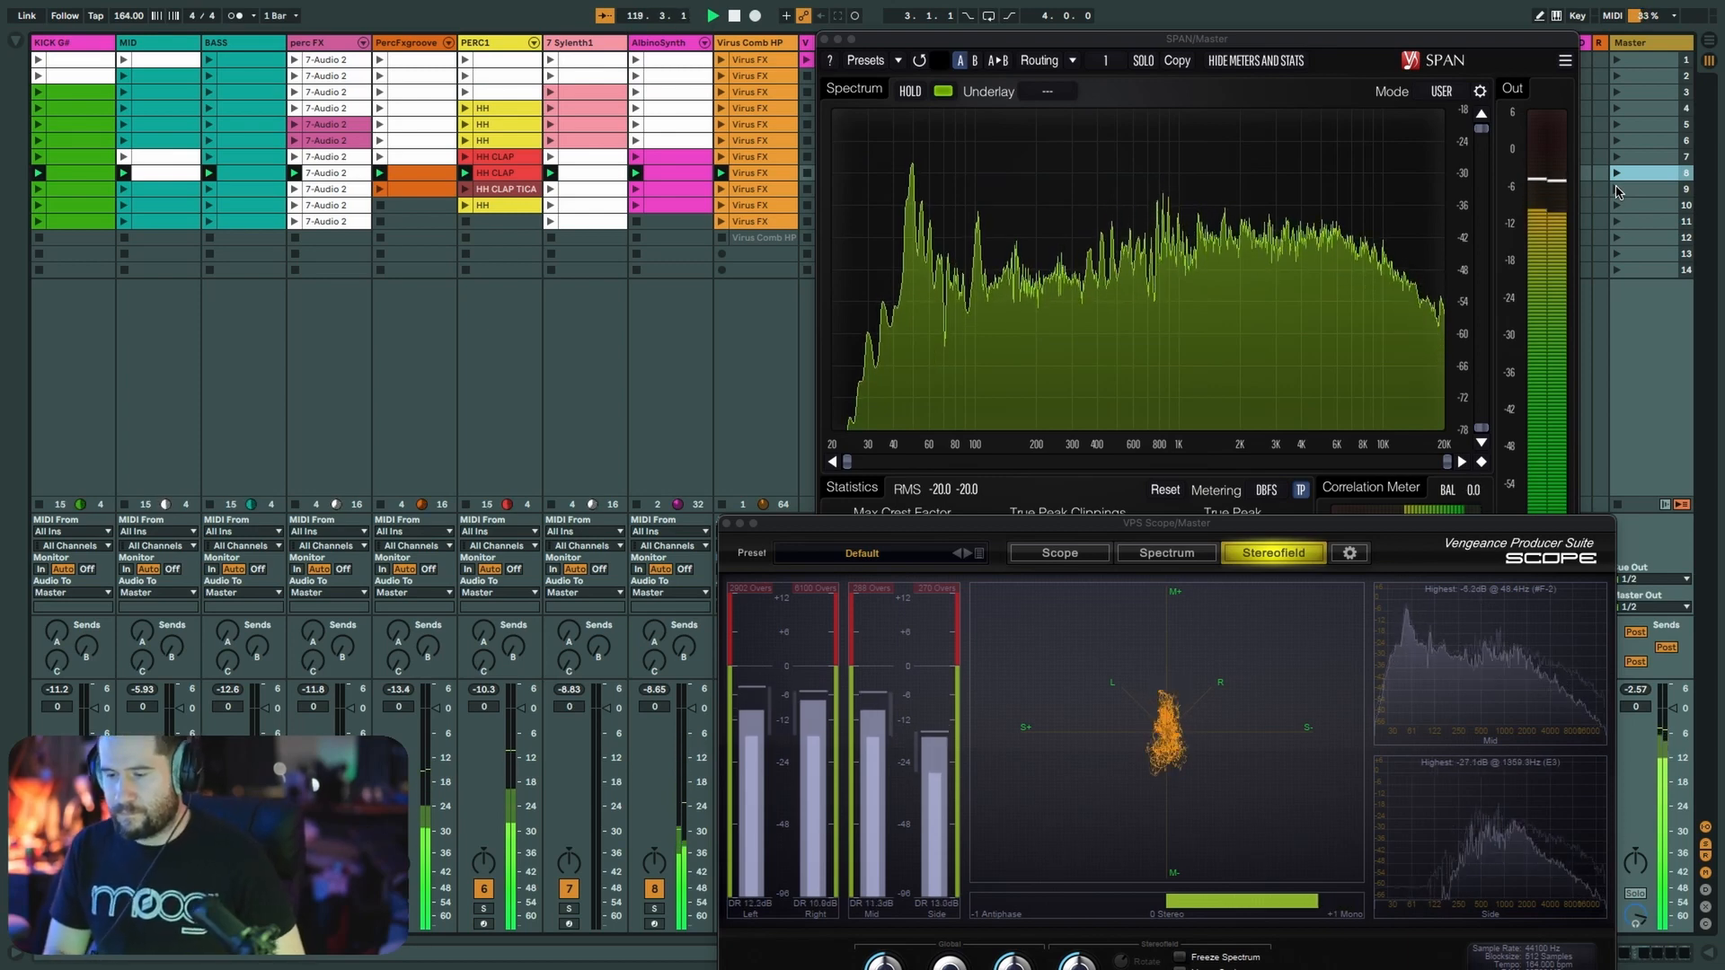
pyautogui.click(1617, 191)
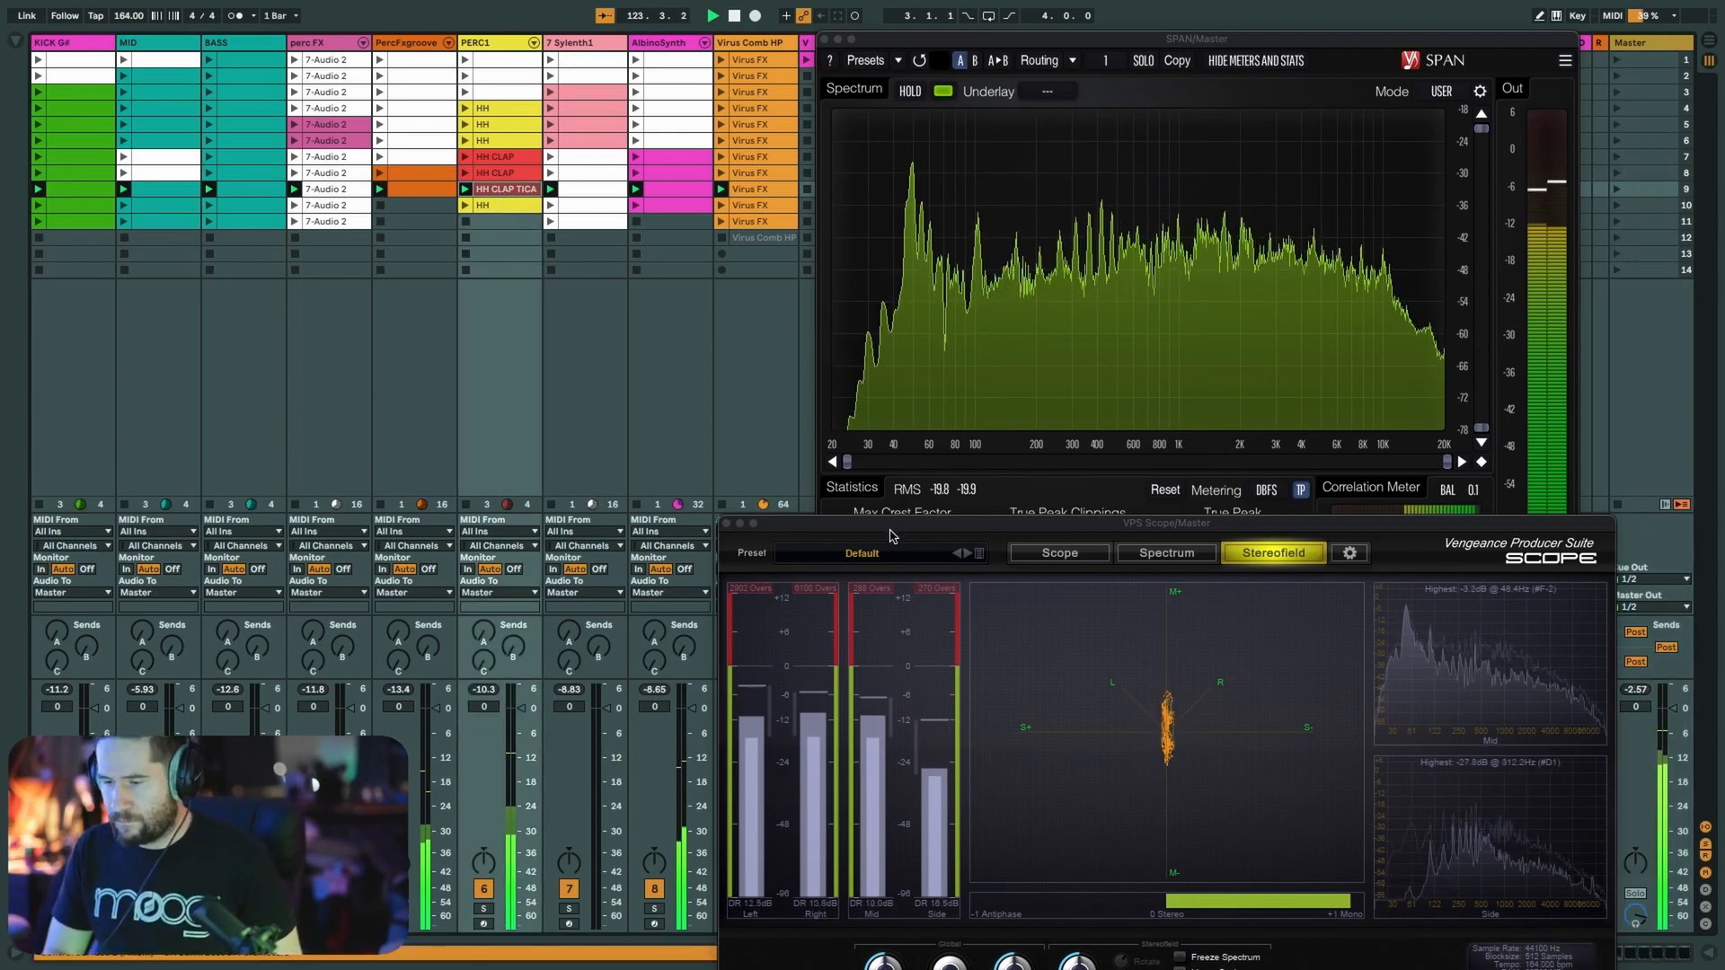
# - Examine the OH notes of the HH CLAP TICA clip in an enlarged note editor and show PERC1's device chain
pyautogui.moveTo(889, 531); pyautogui.dragTo(901, 263)
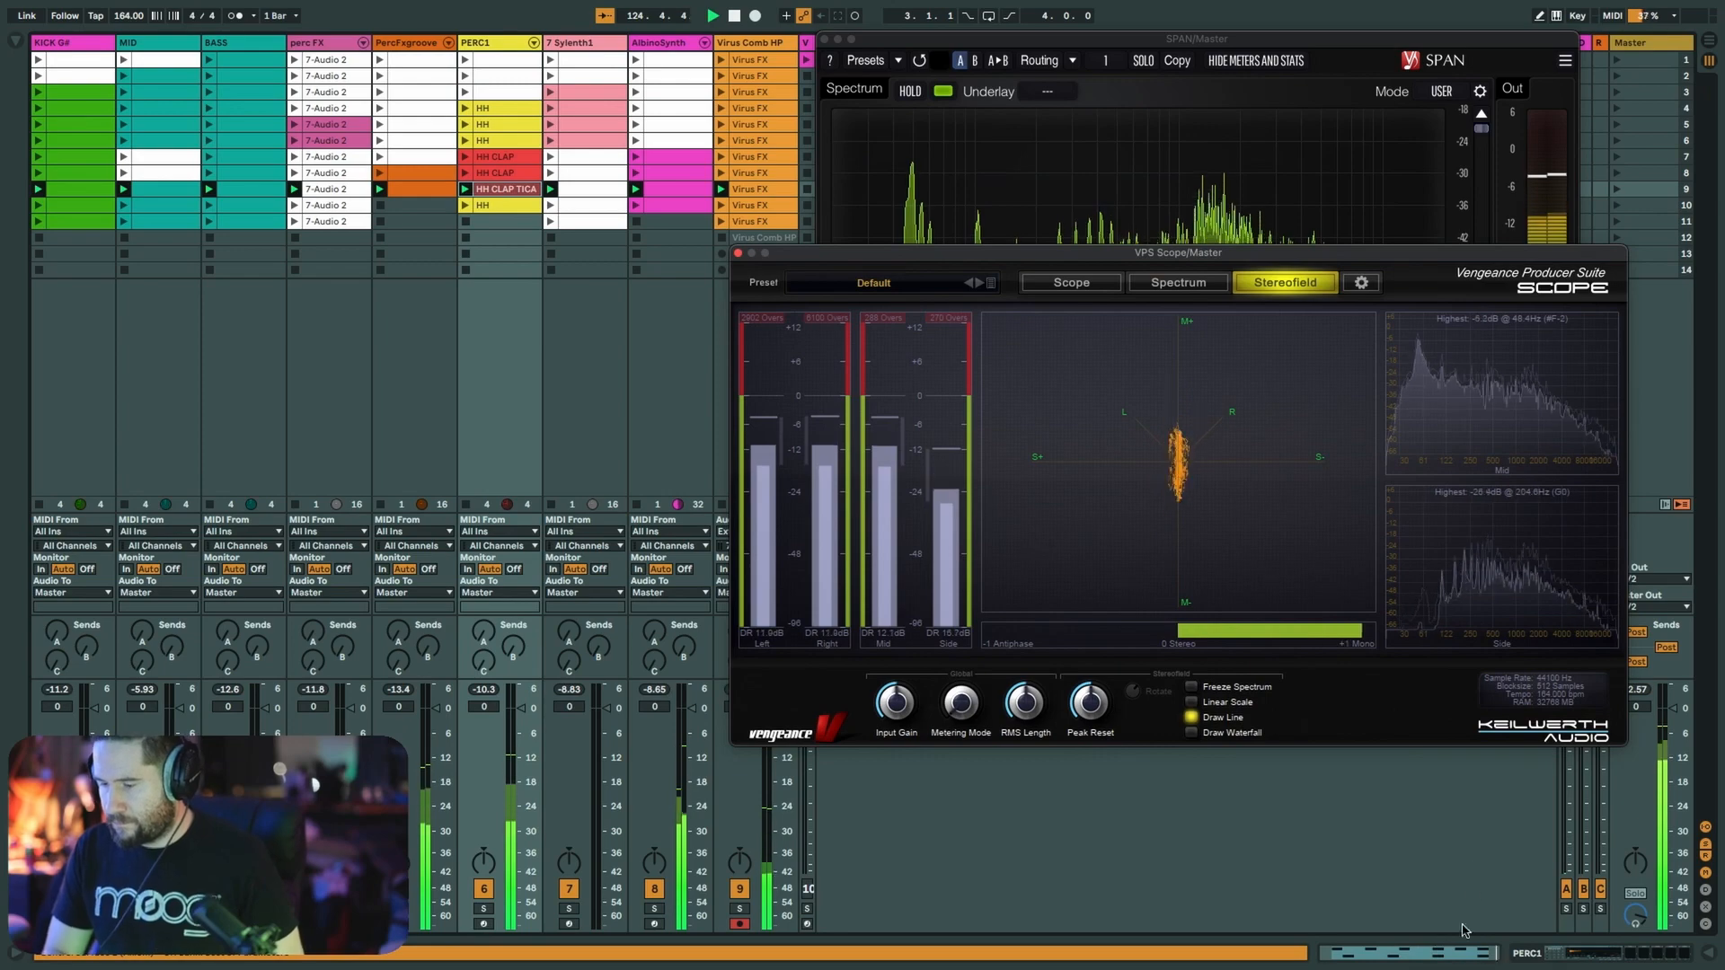
pyautogui.click(1460, 956)
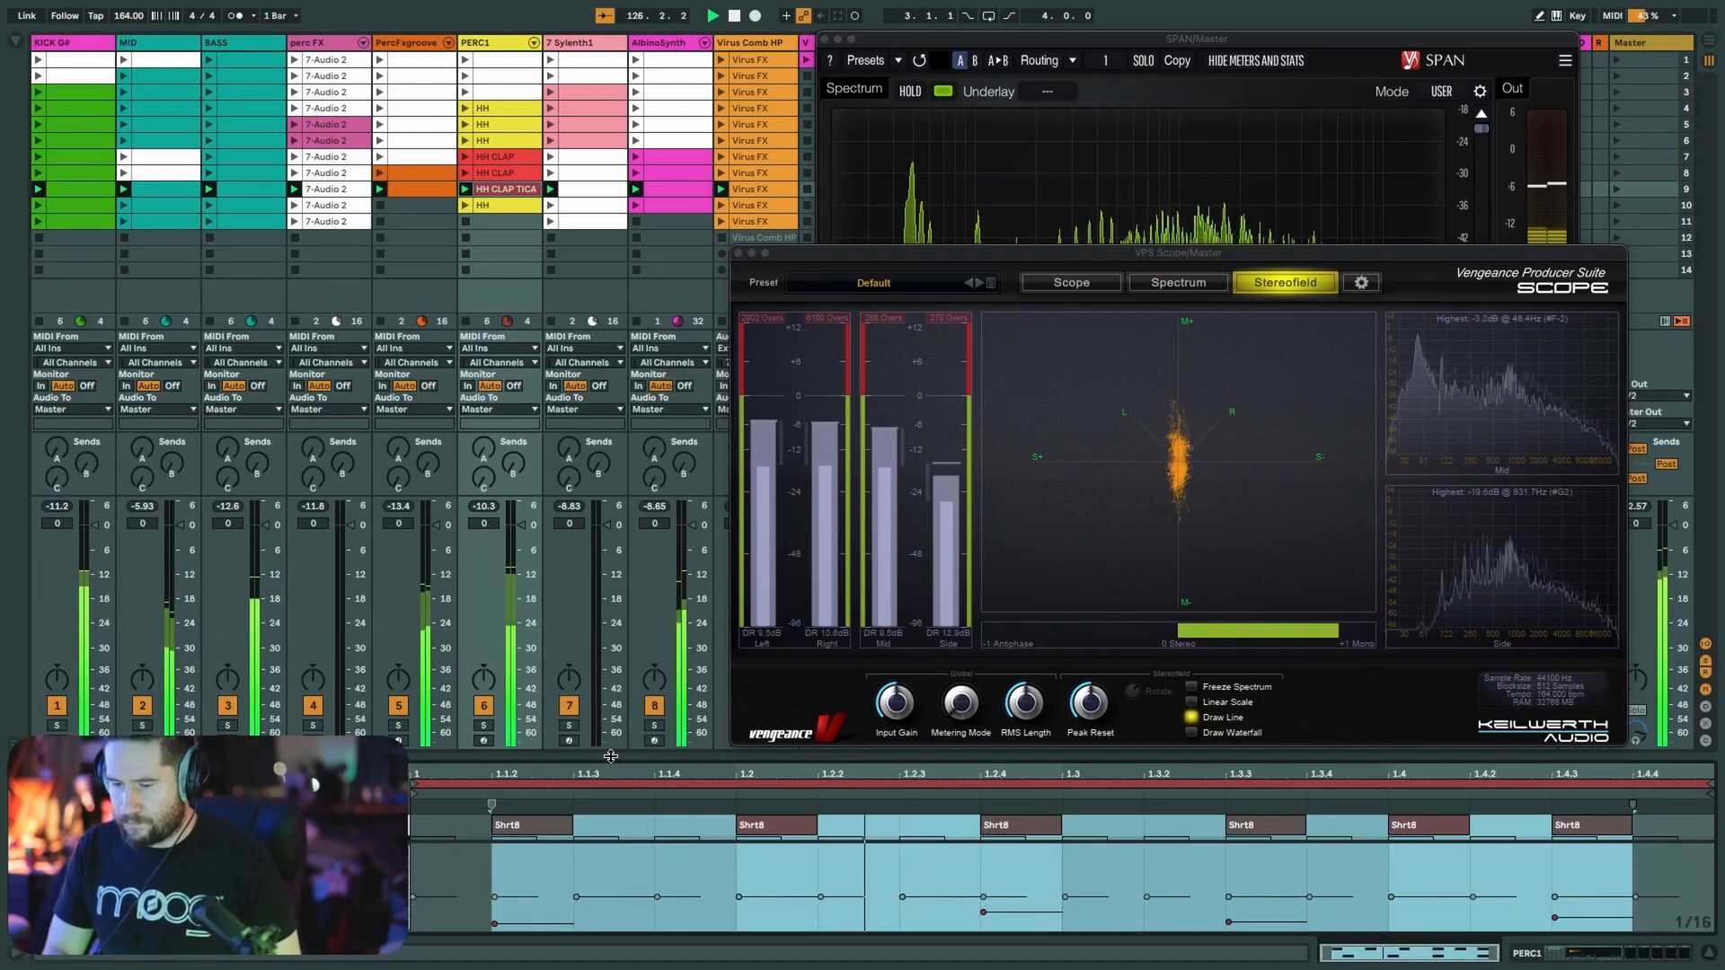
pyautogui.moveTo(567, 753); pyautogui.dragTo(567, 523)
pyautogui.click(403, 626)
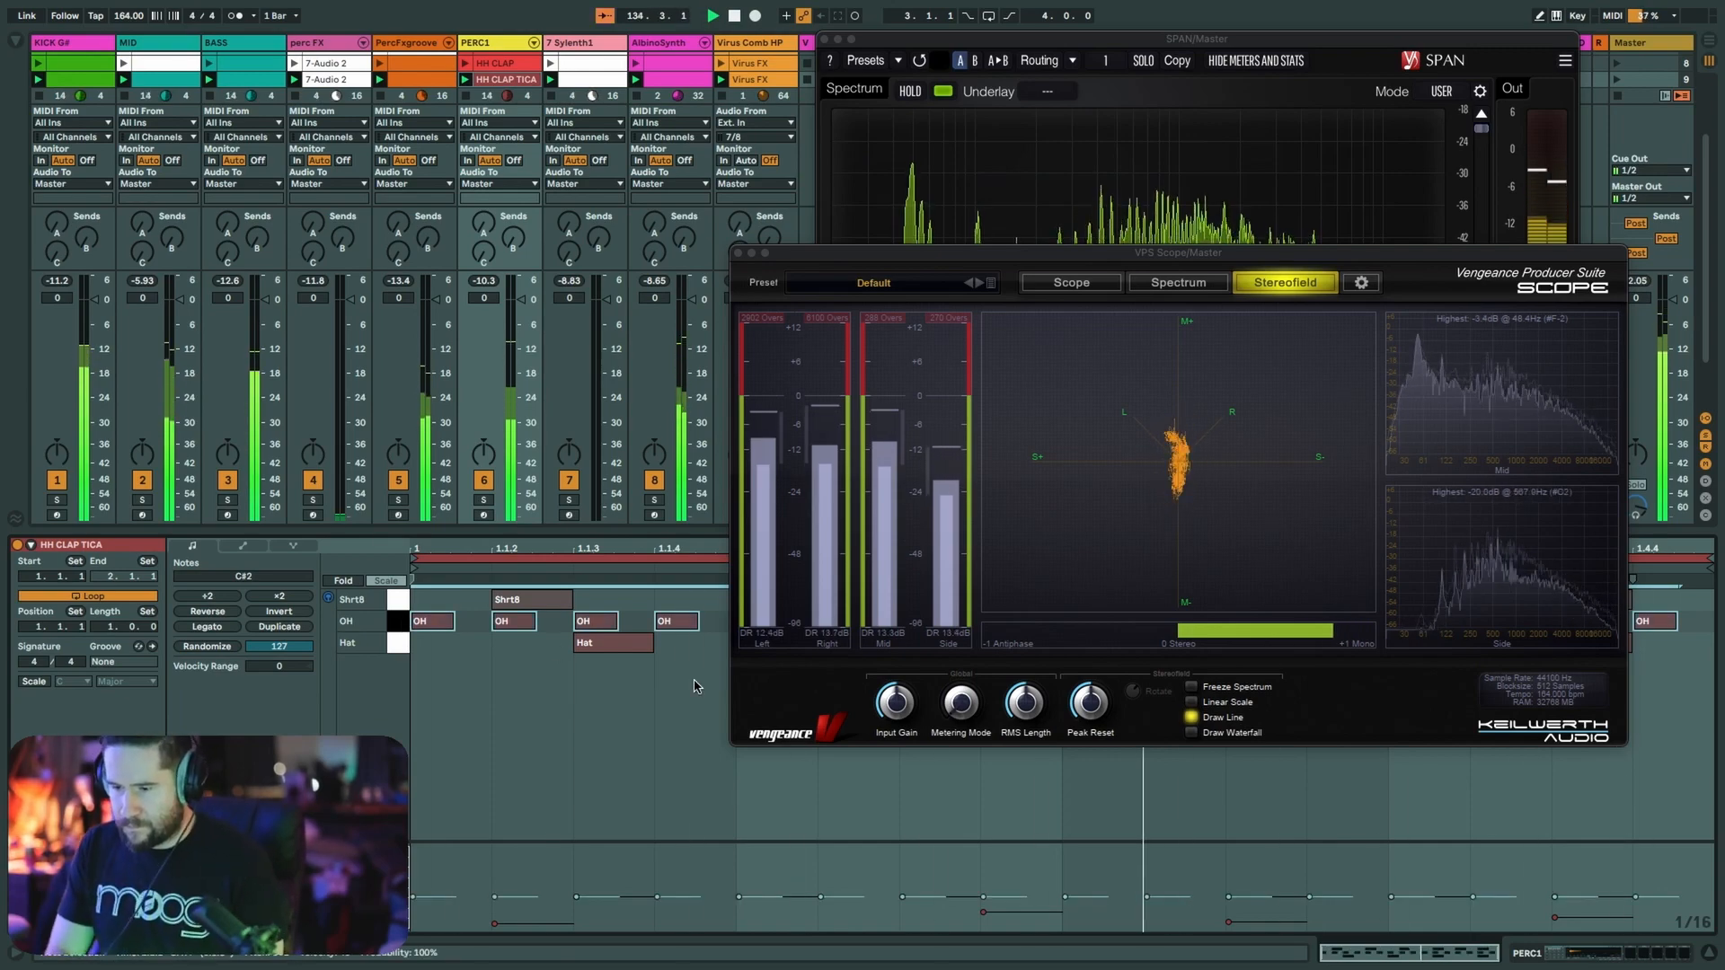
pyautogui.click(1573, 956)
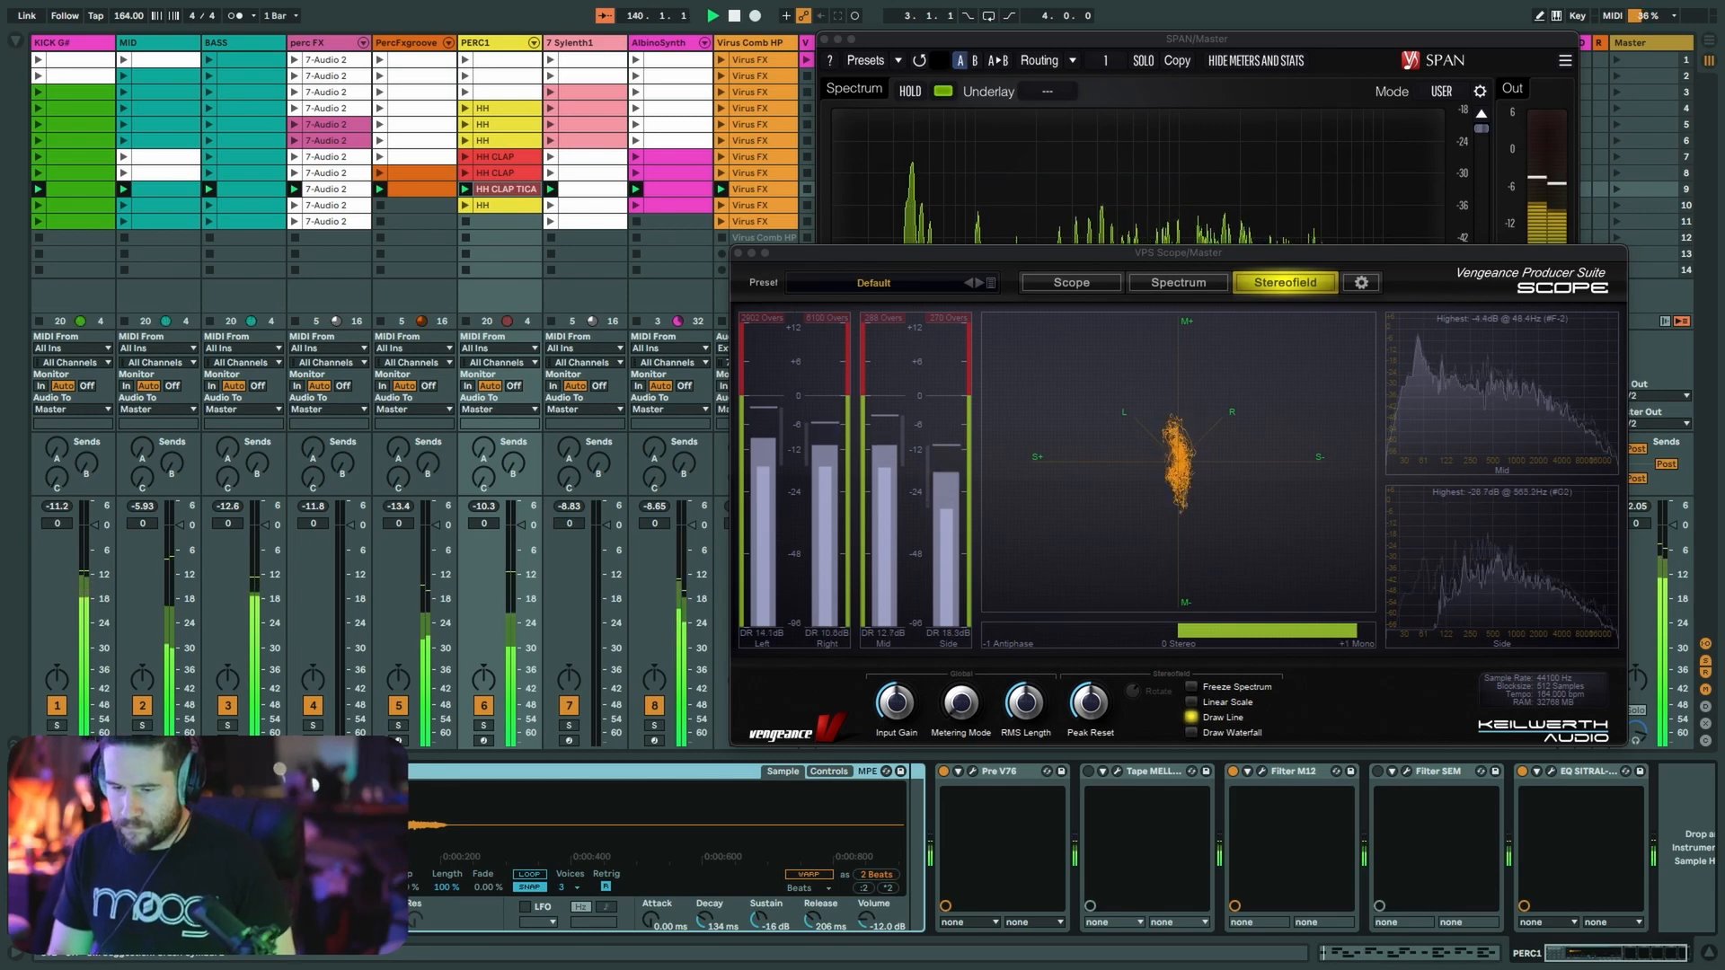
pyautogui.click(134, 802)
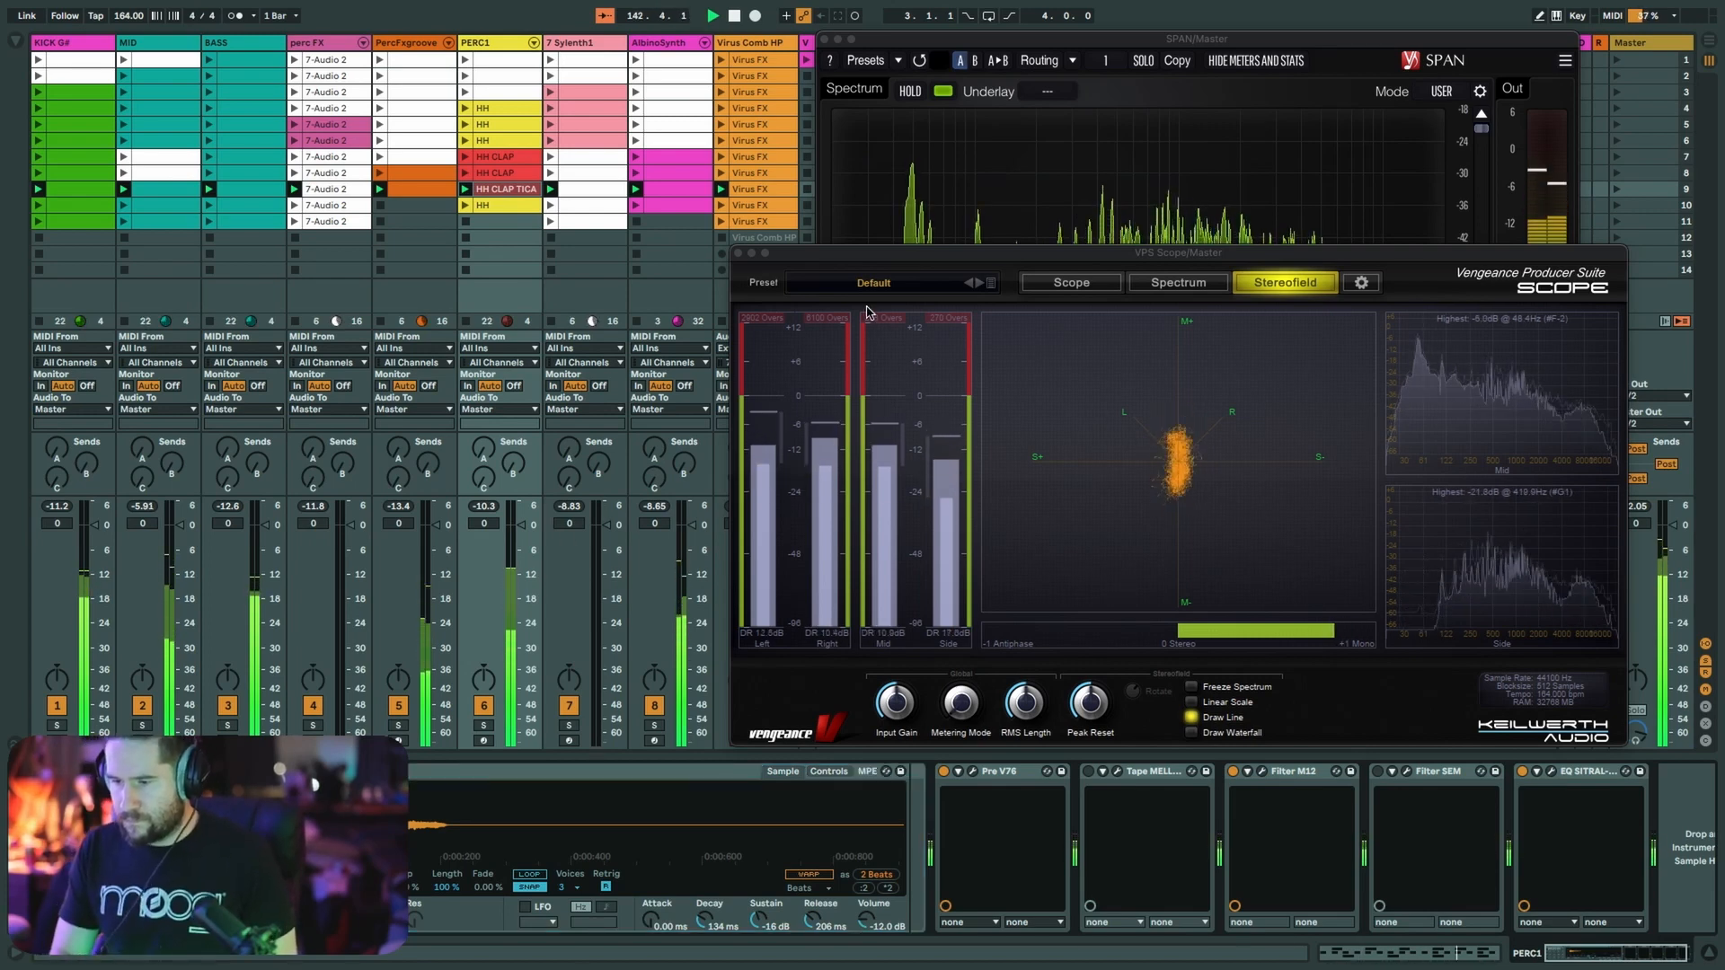
# - Reset the overs counters in VPS Scope, uncover SPAN's spectrum, and launch scene 10
pyautogui.click(835, 321)
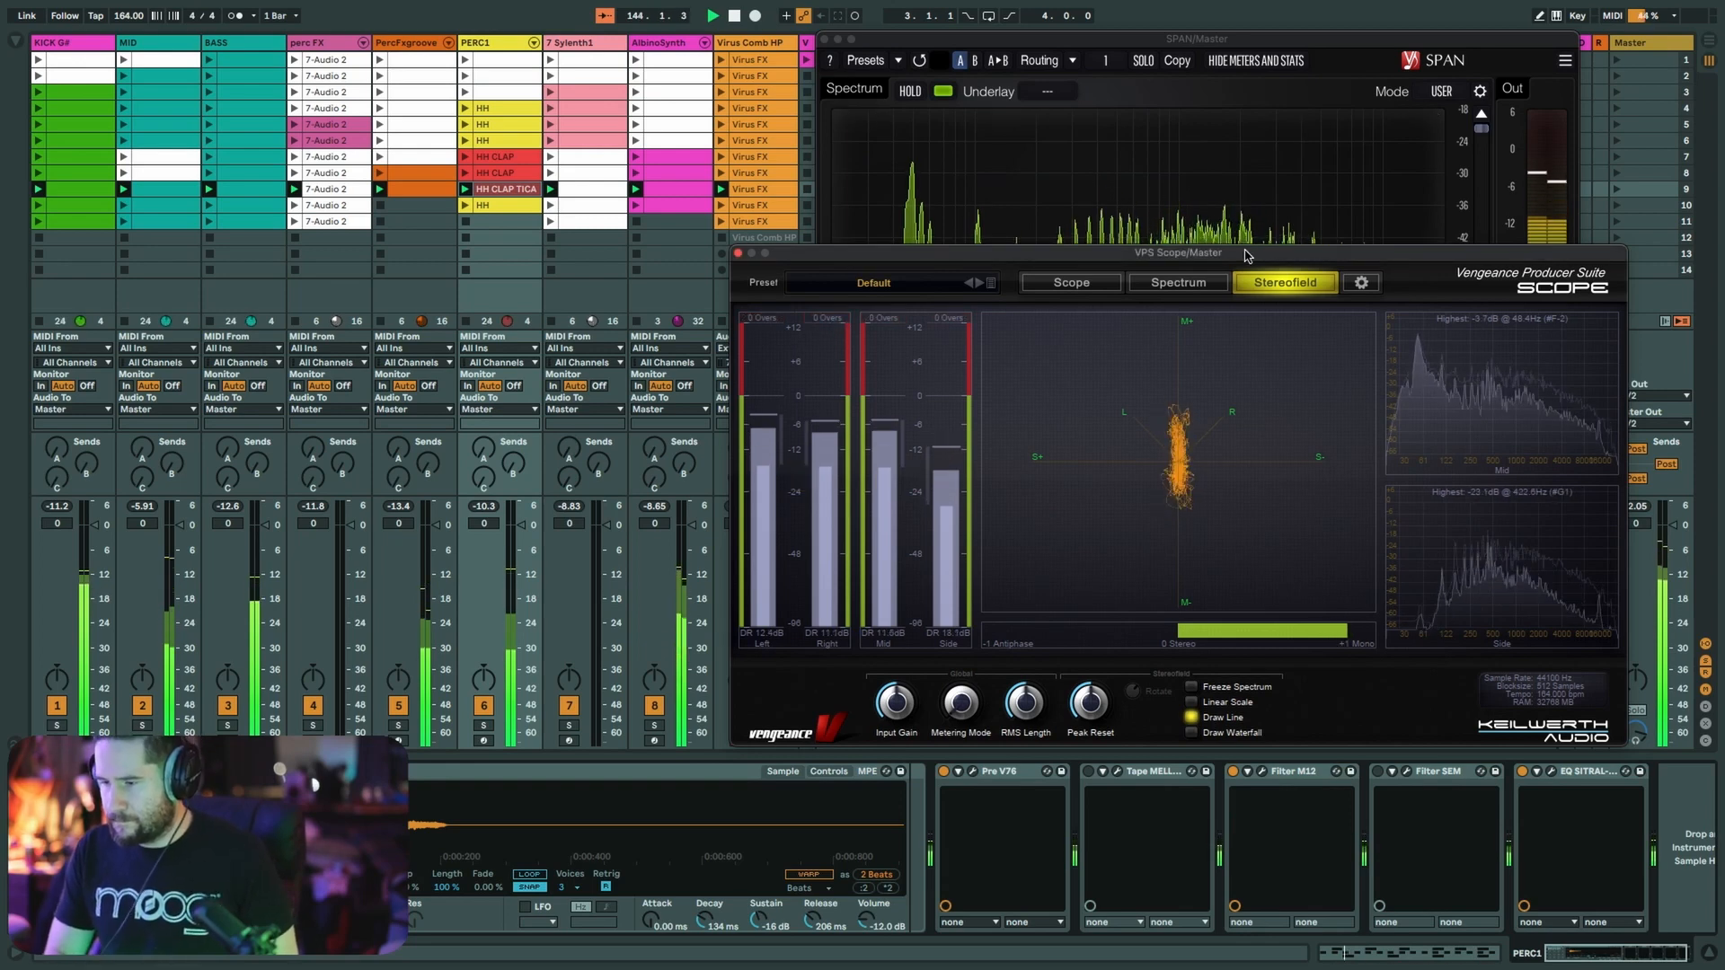
pyautogui.moveTo(1245, 260); pyautogui.dragTo(1268, 477)
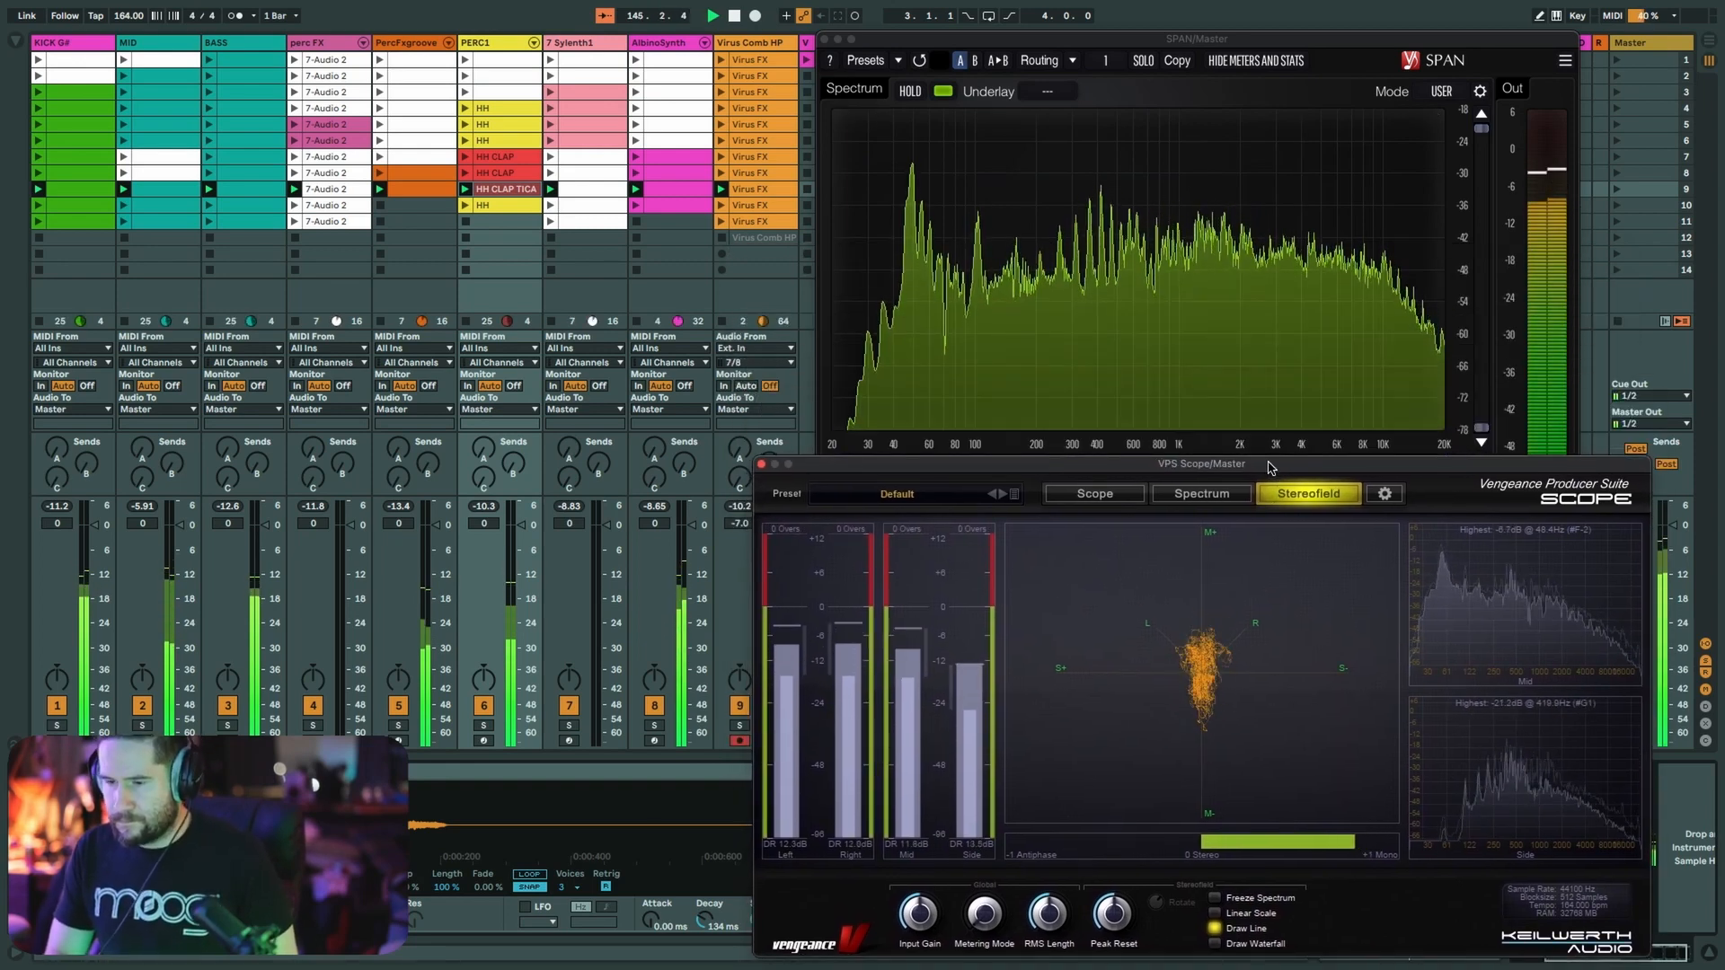
pyautogui.click(1631, 209)
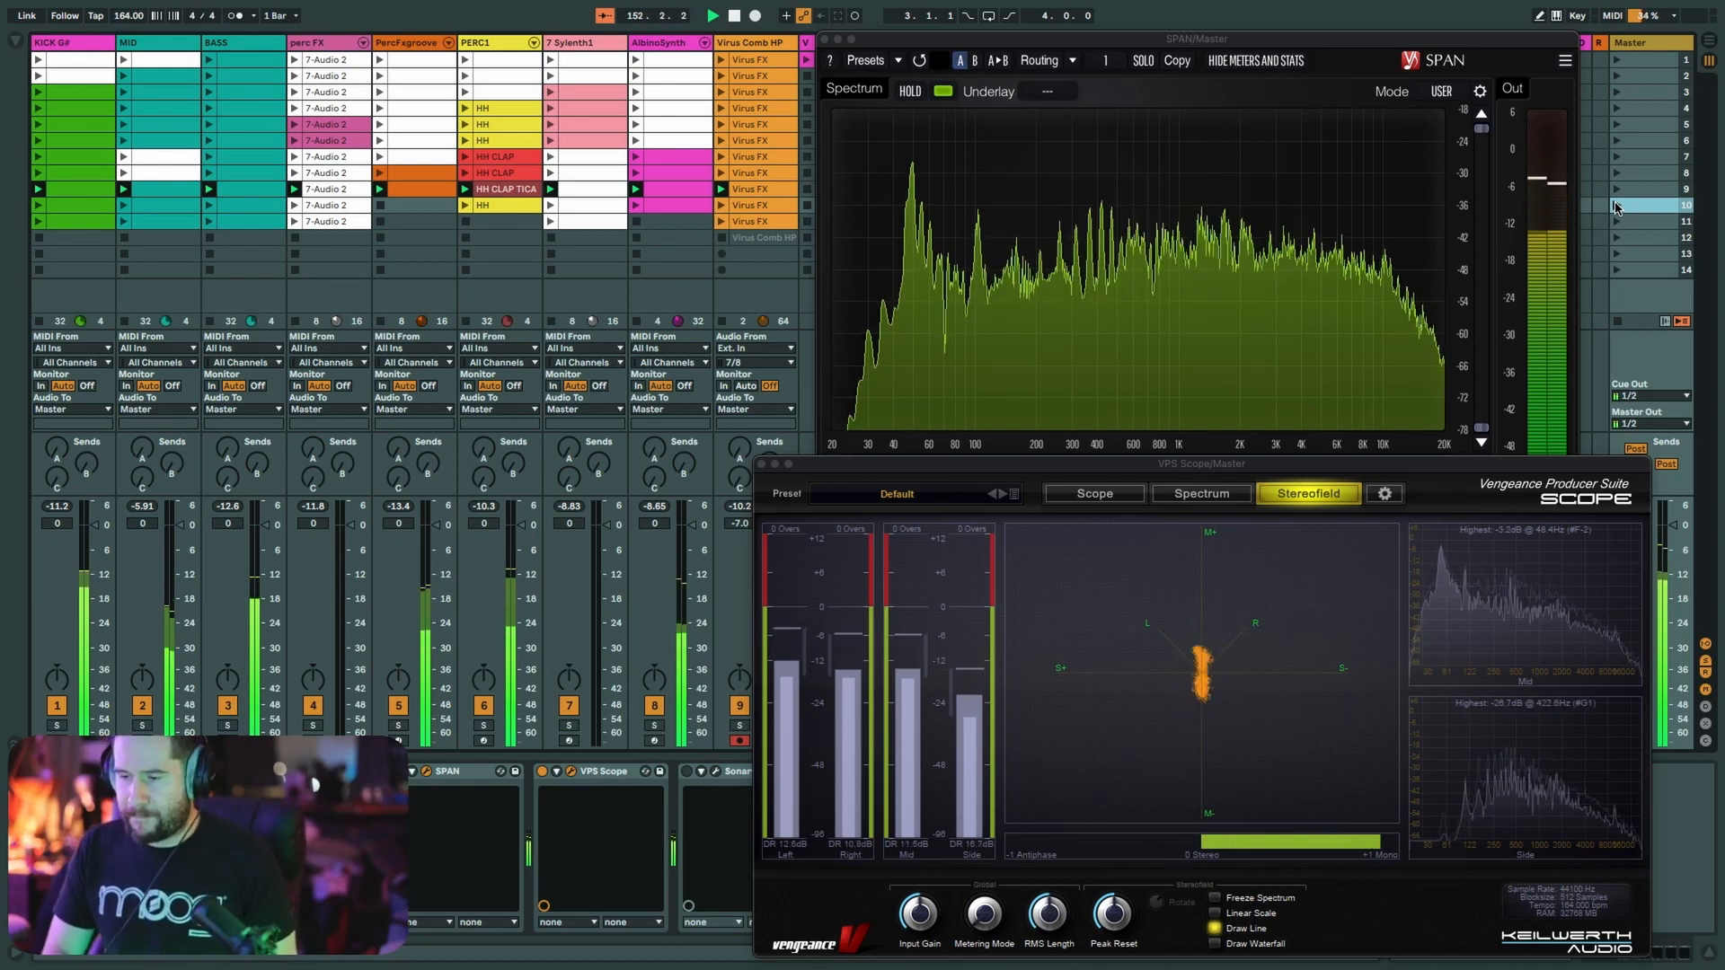
pyautogui.click(1618, 209)
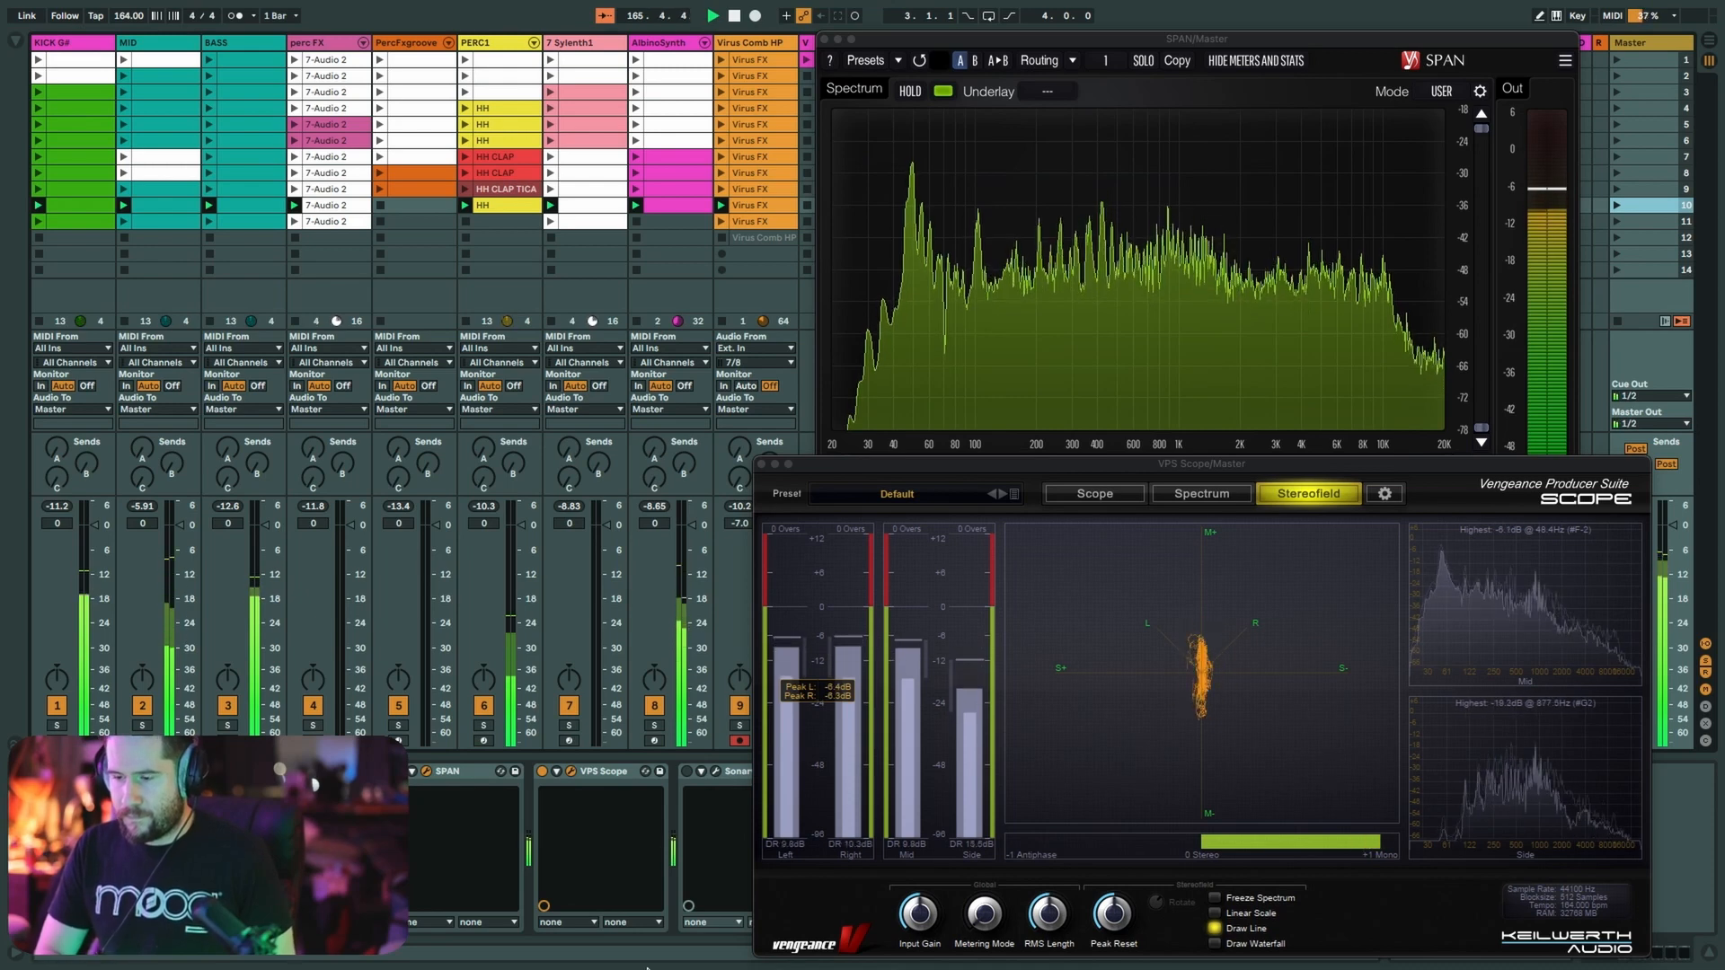
# - Switch to the UAD Console mixer to check its channels and return to Ableton Live
pyautogui.moveTo(697, 968)
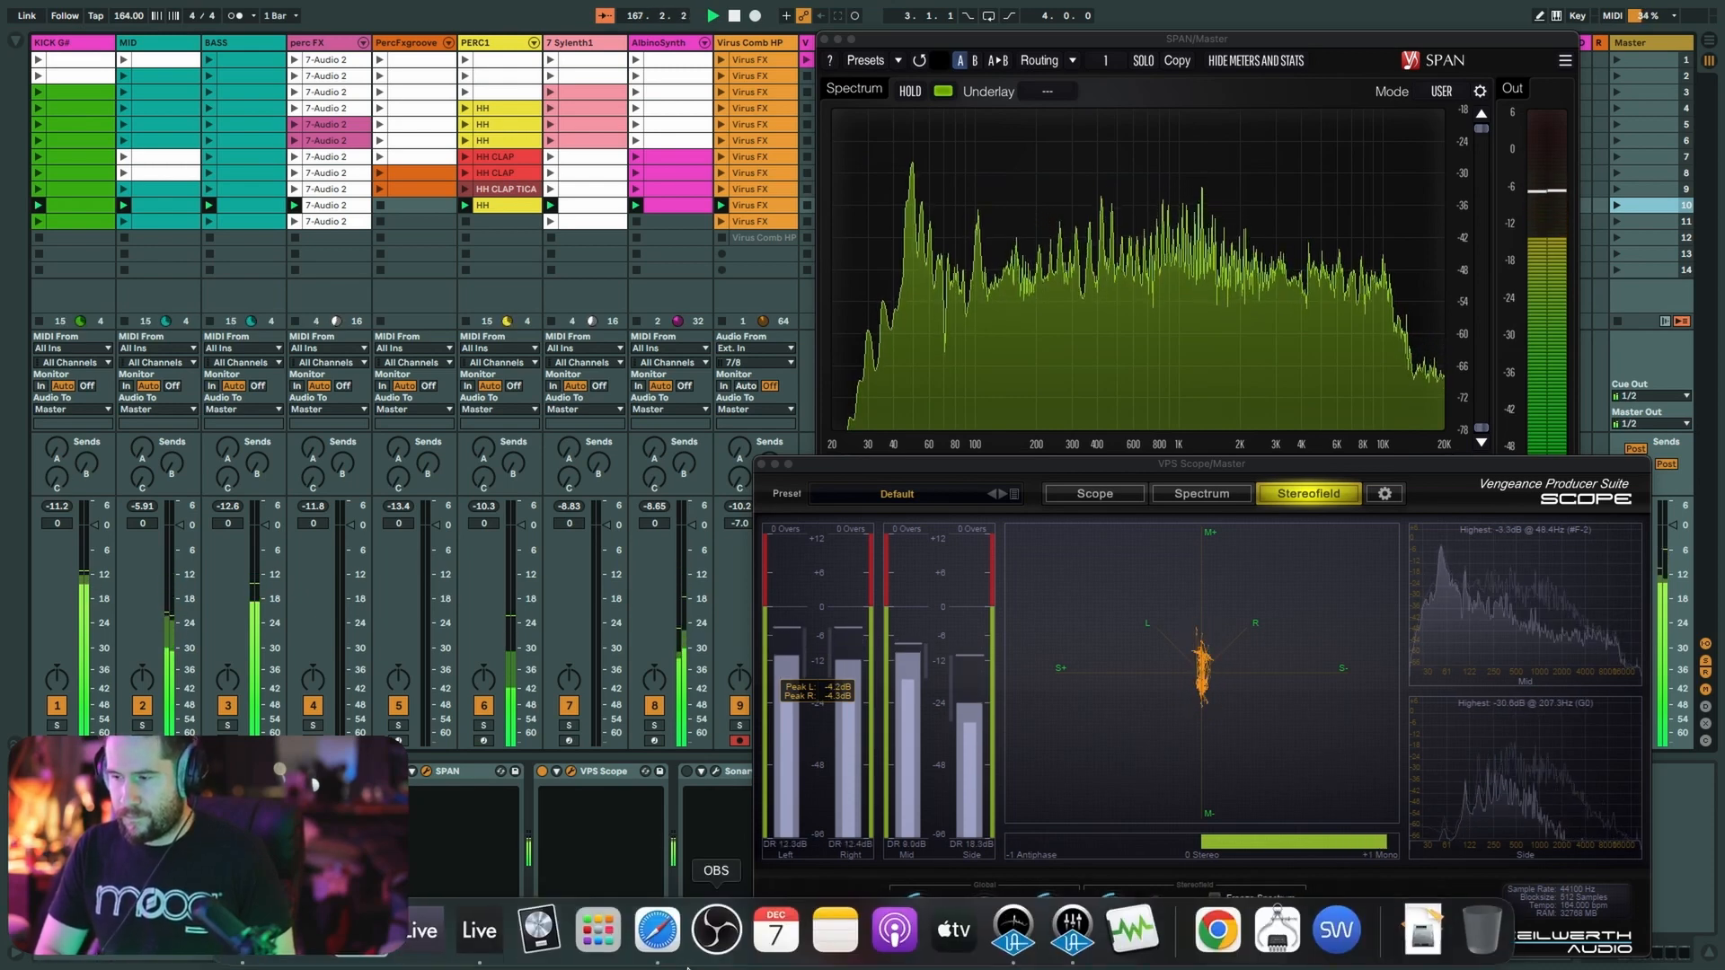
pyautogui.click(1072, 930)
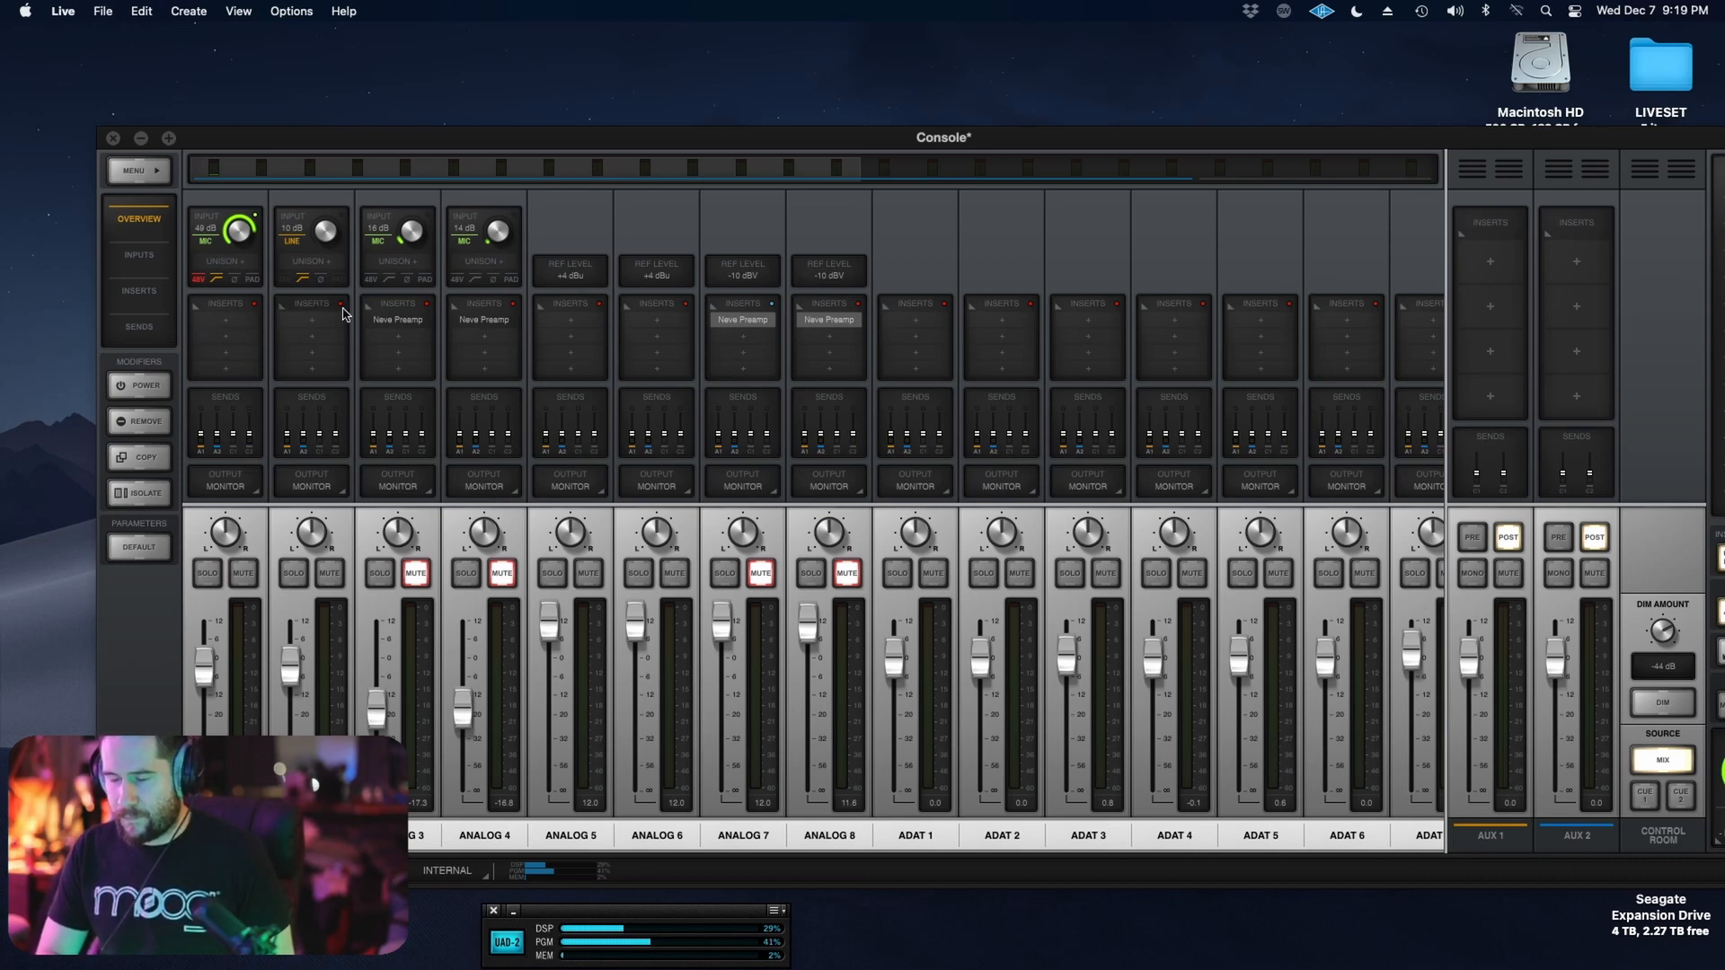
pyautogui.moveTo(879, 967)
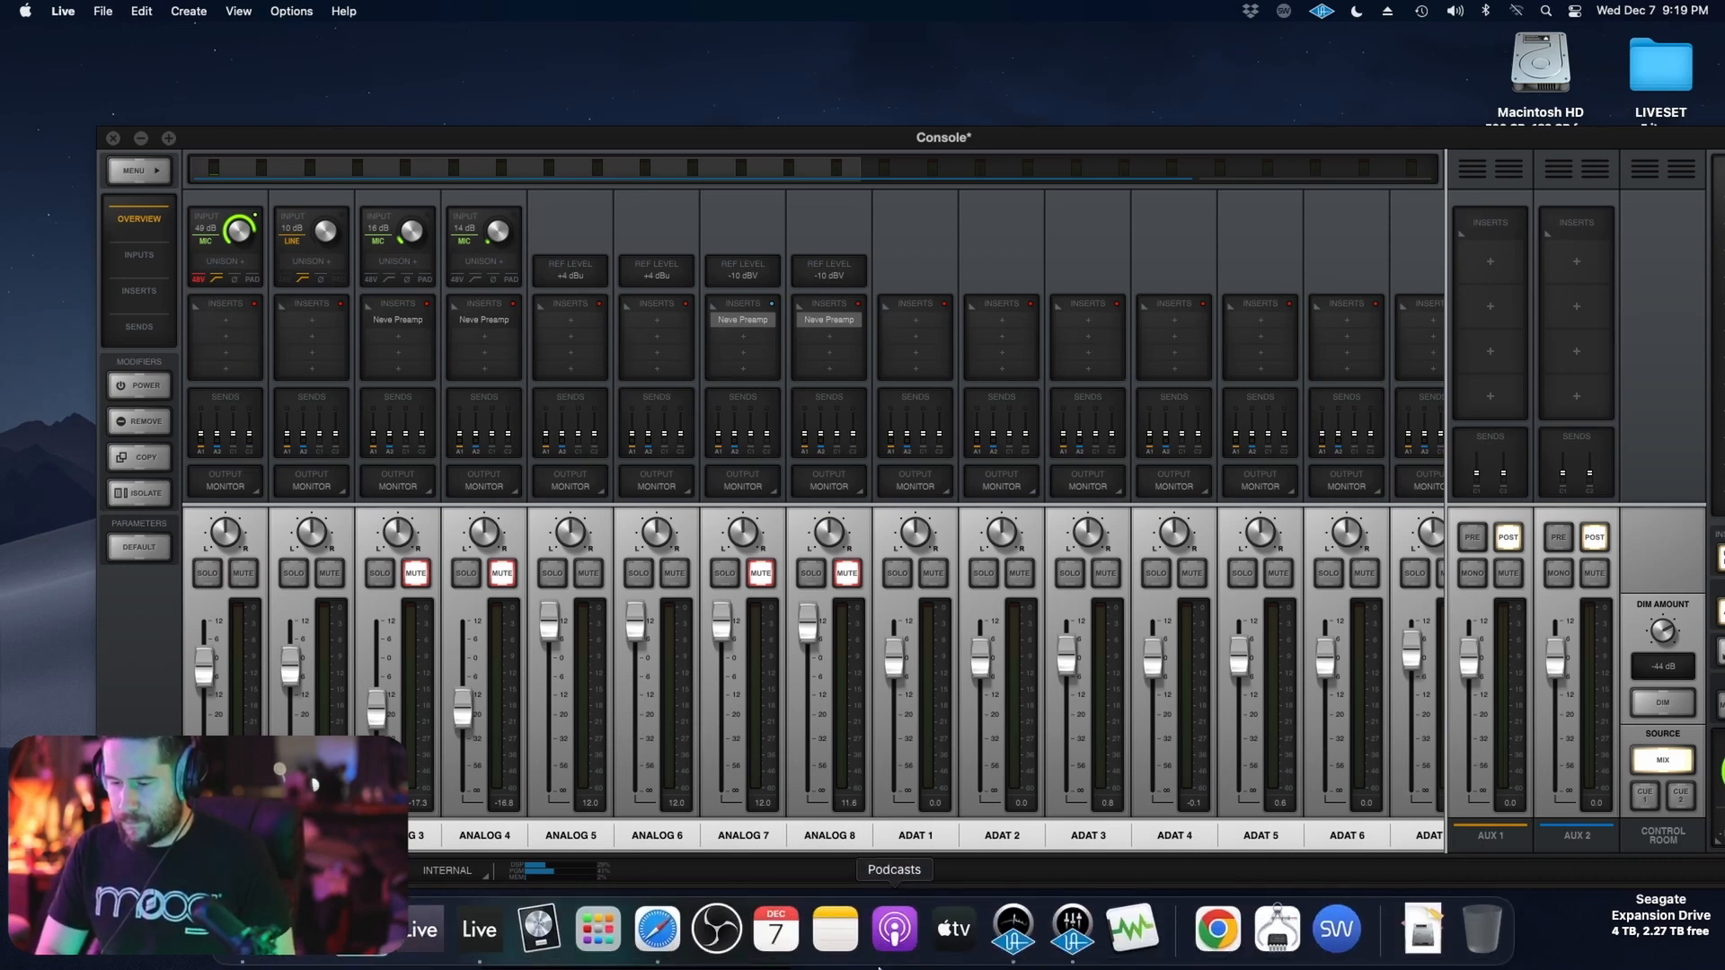
pyautogui.click(484, 939)
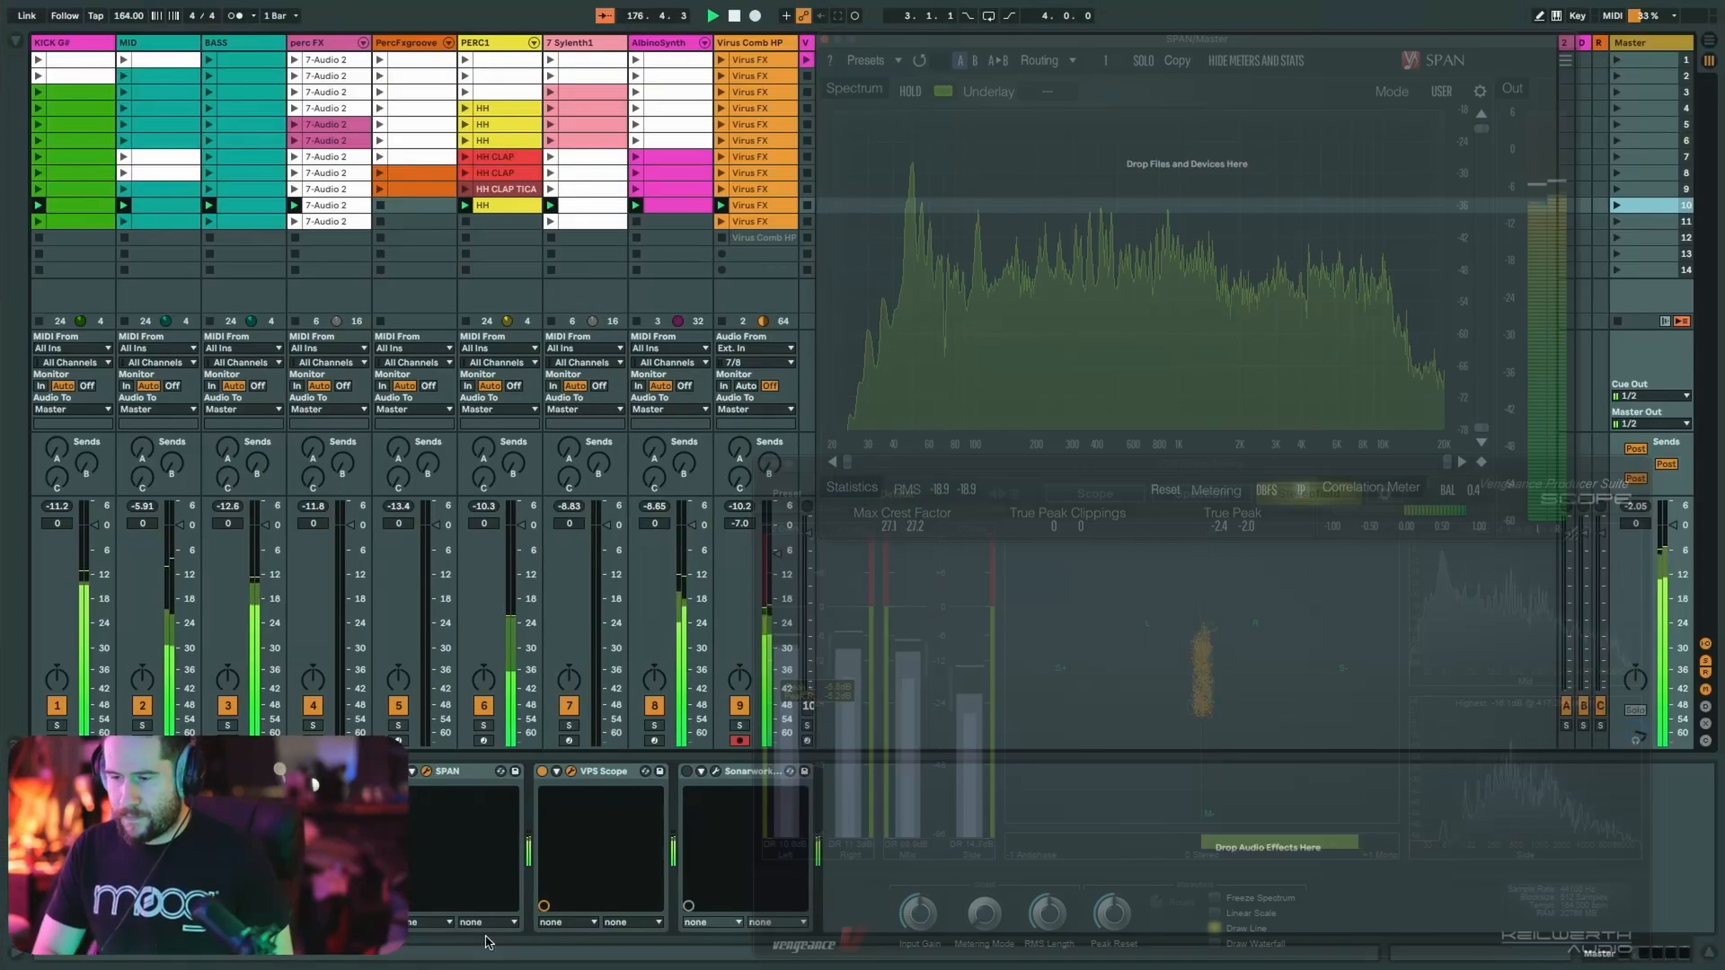
# - Launch scene 11 and clear the SPAN and VPS Scope windows from the session view
pyautogui.click(1618, 222)
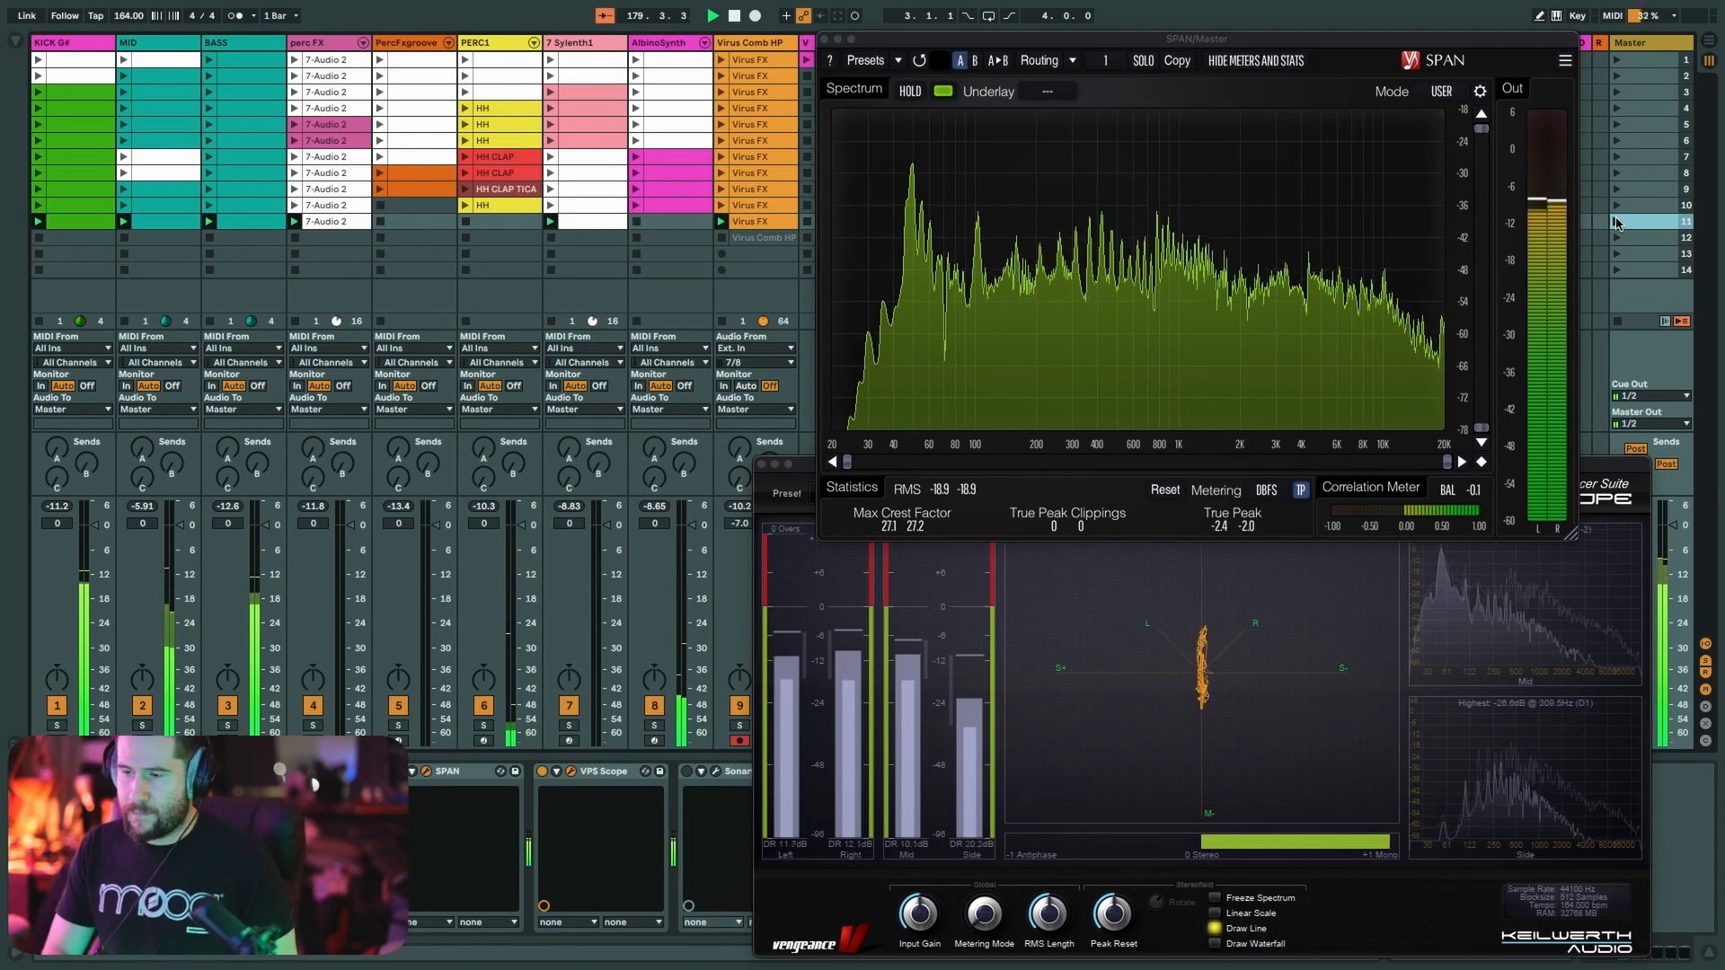
pyautogui.moveTo(1080, 50); pyautogui.dragTo(425, 0)
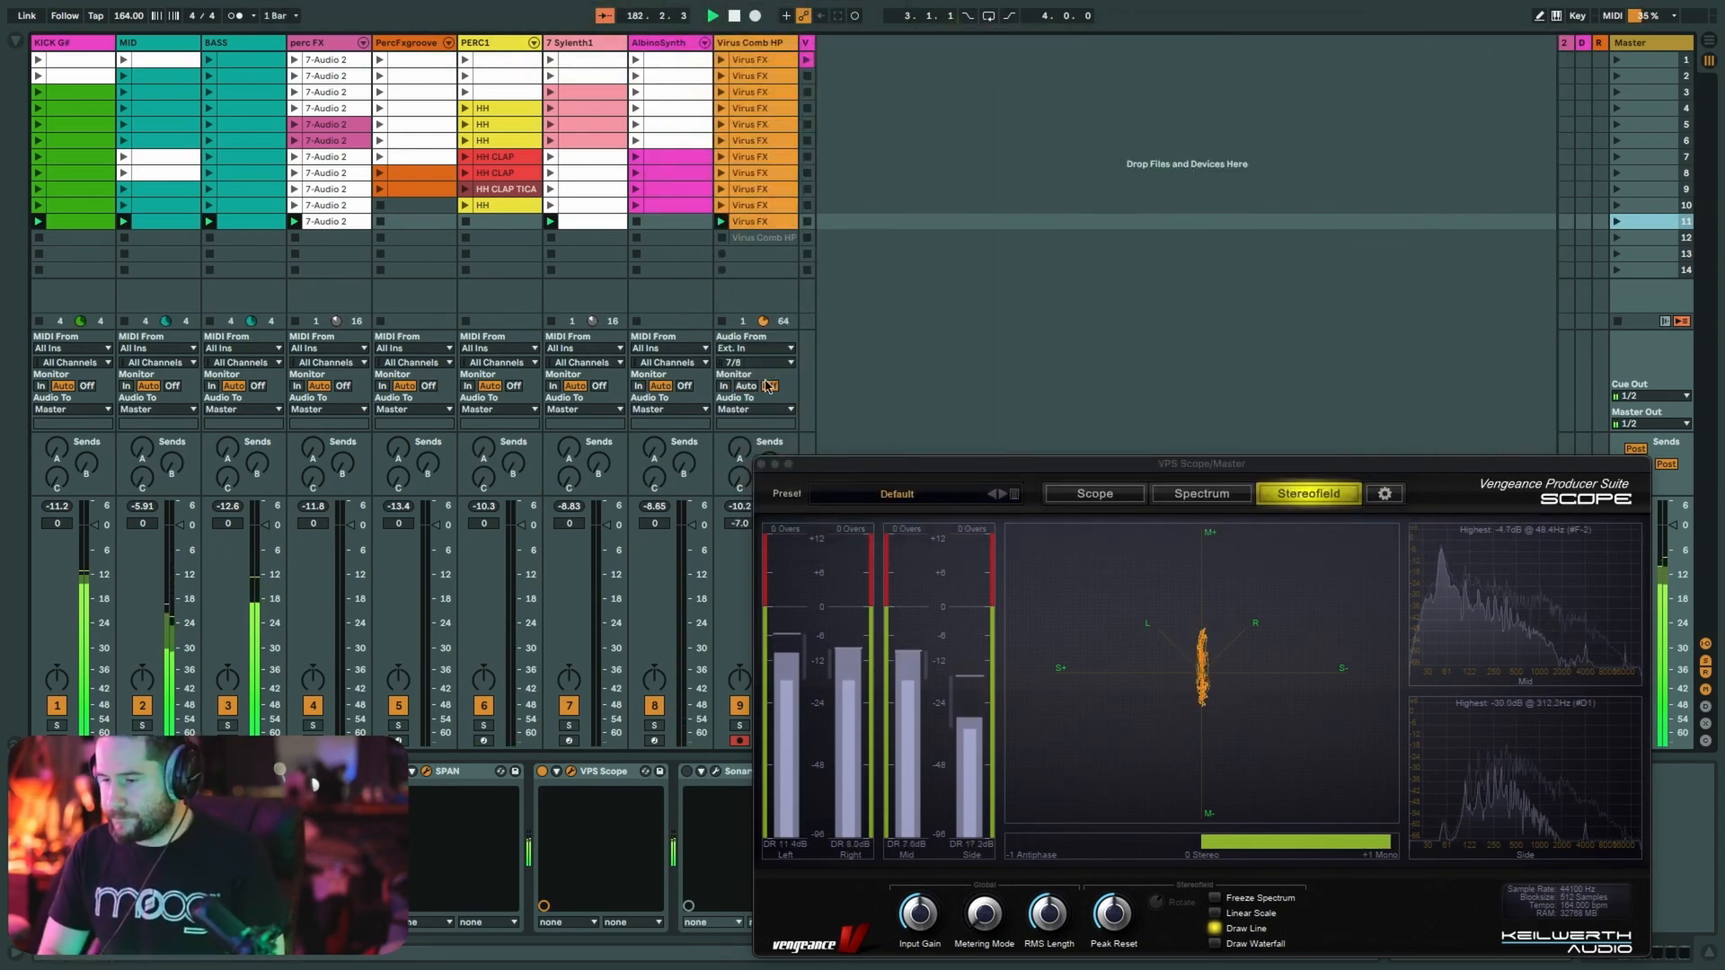
pyautogui.moveTo(886, 465); pyautogui.dragTo(616, 0)
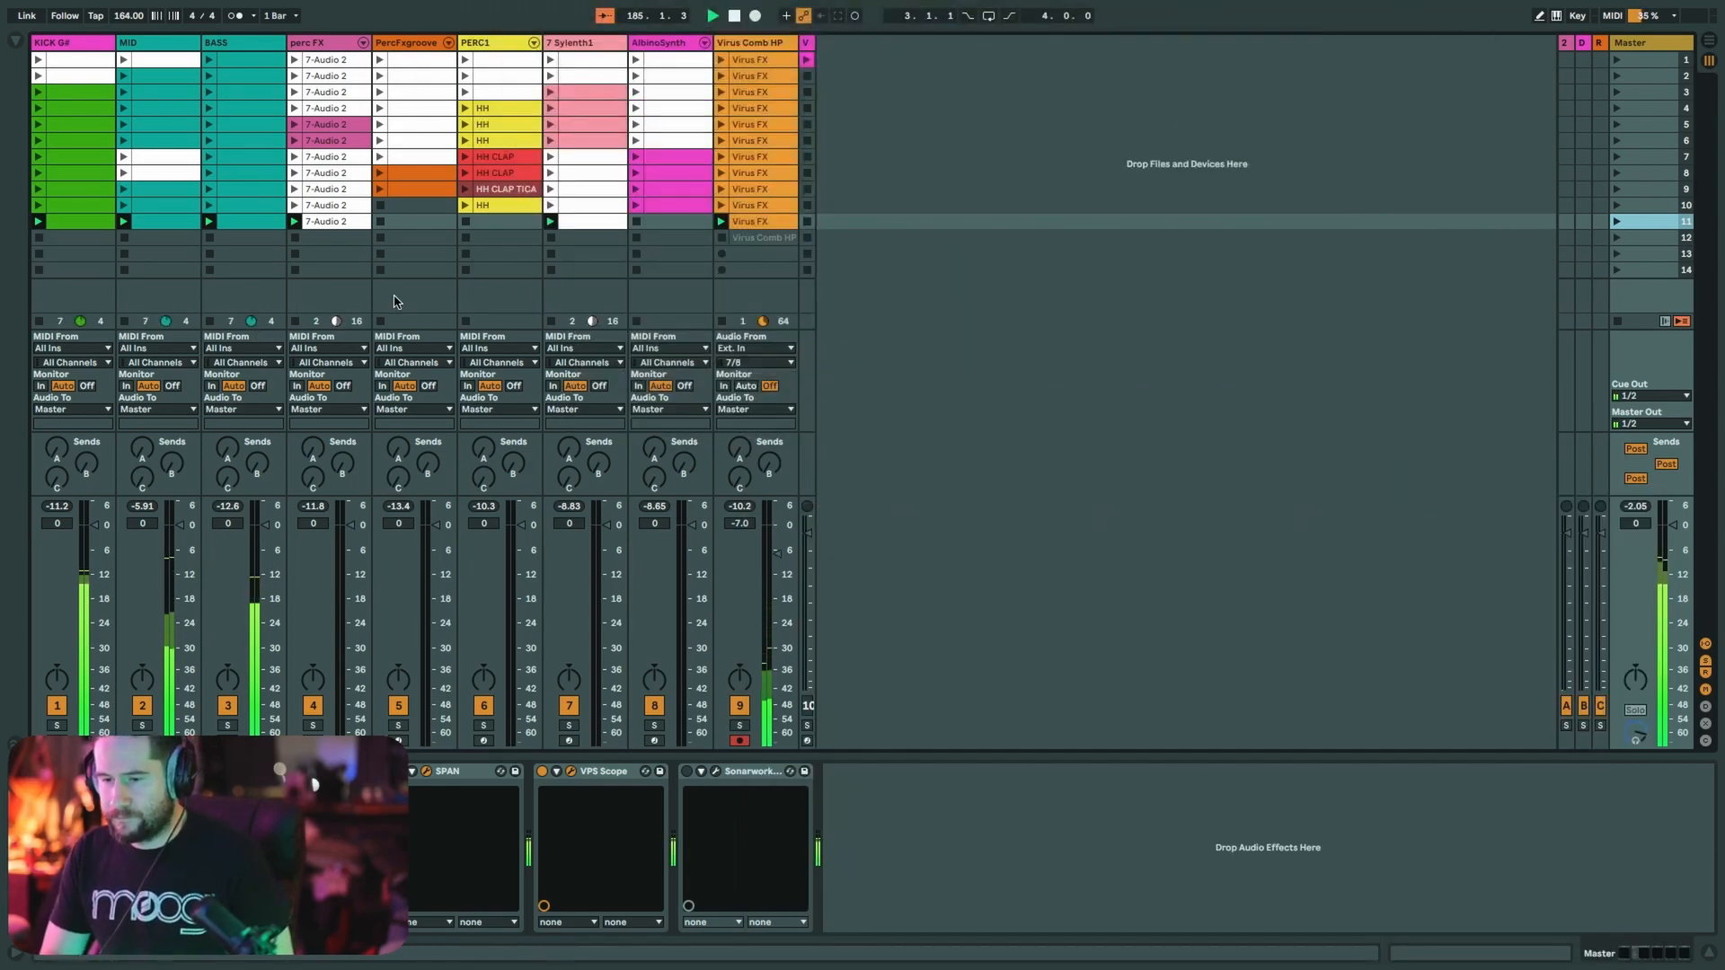
# - Solo the MID and BASS tracks and play them together
pyautogui.click(141, 725)
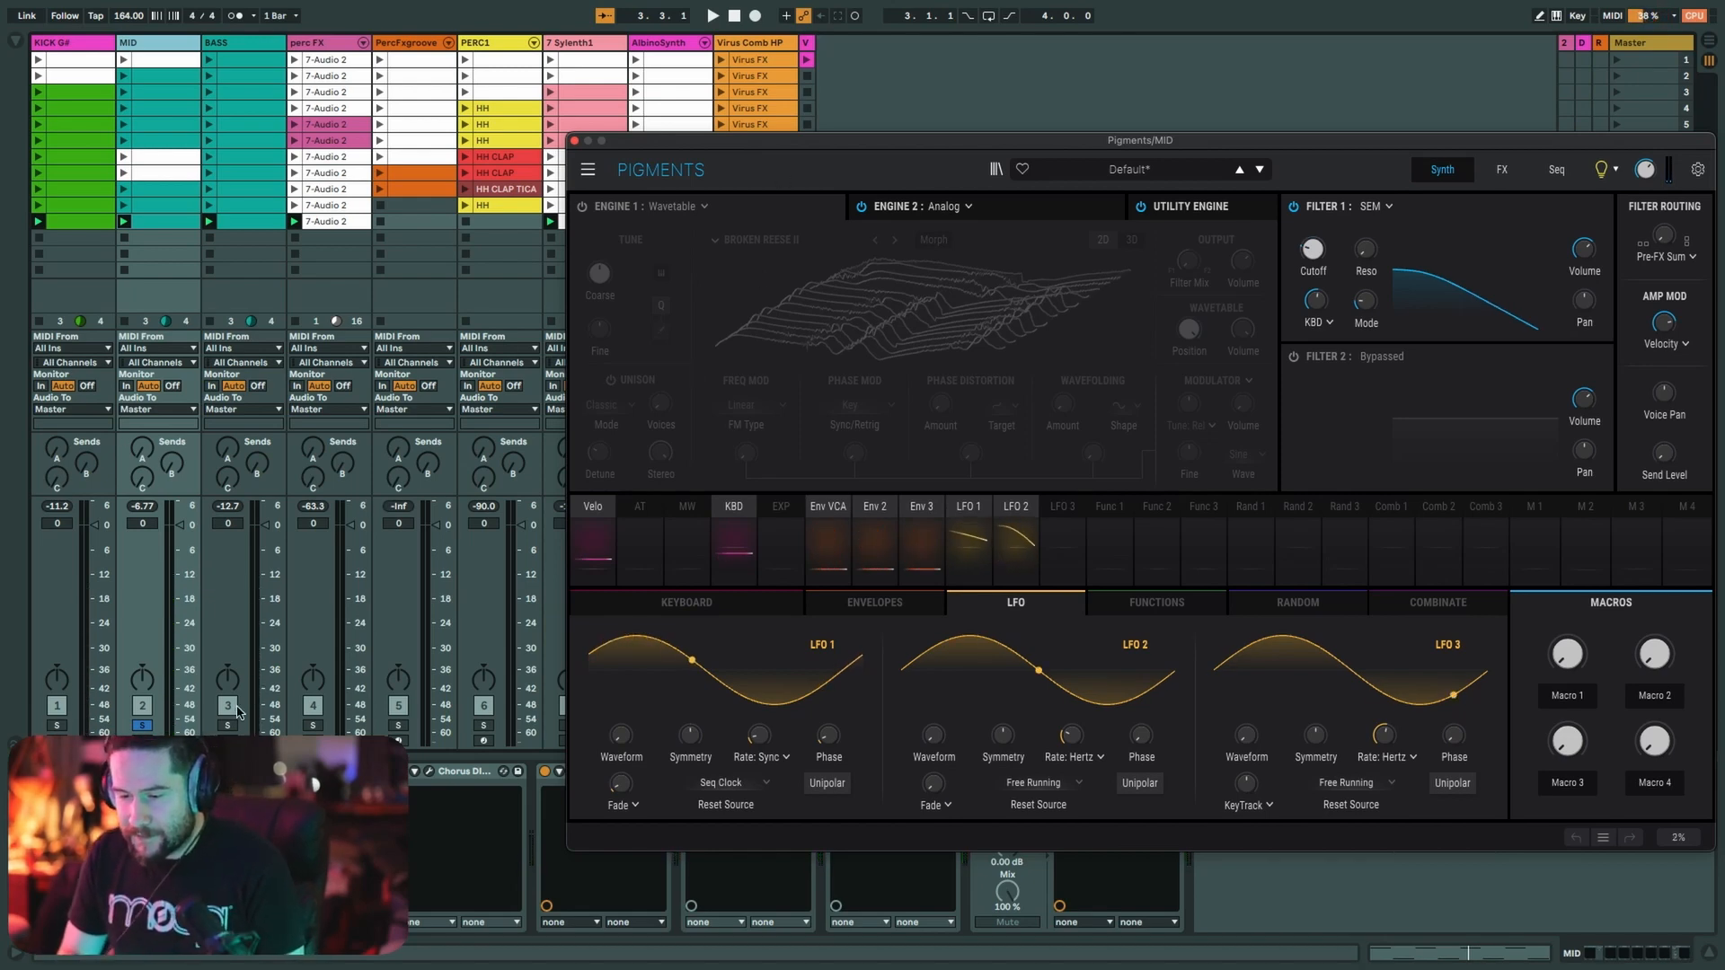
pyautogui.press('space')
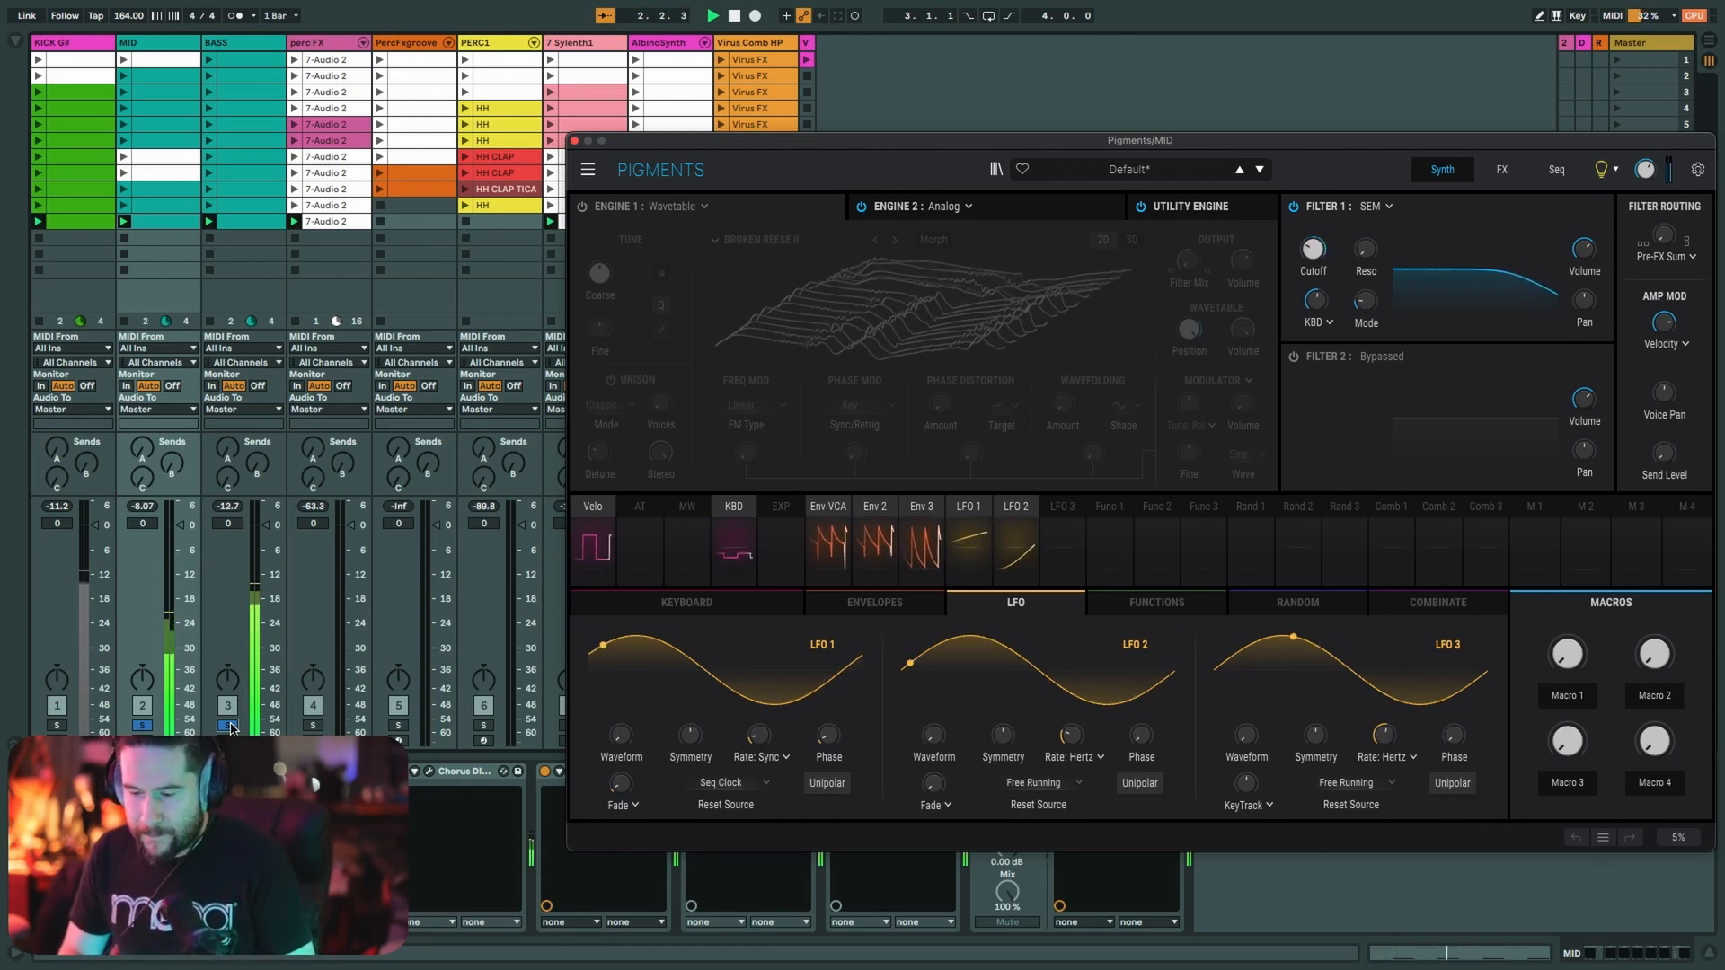
pyautogui.click(228, 725)
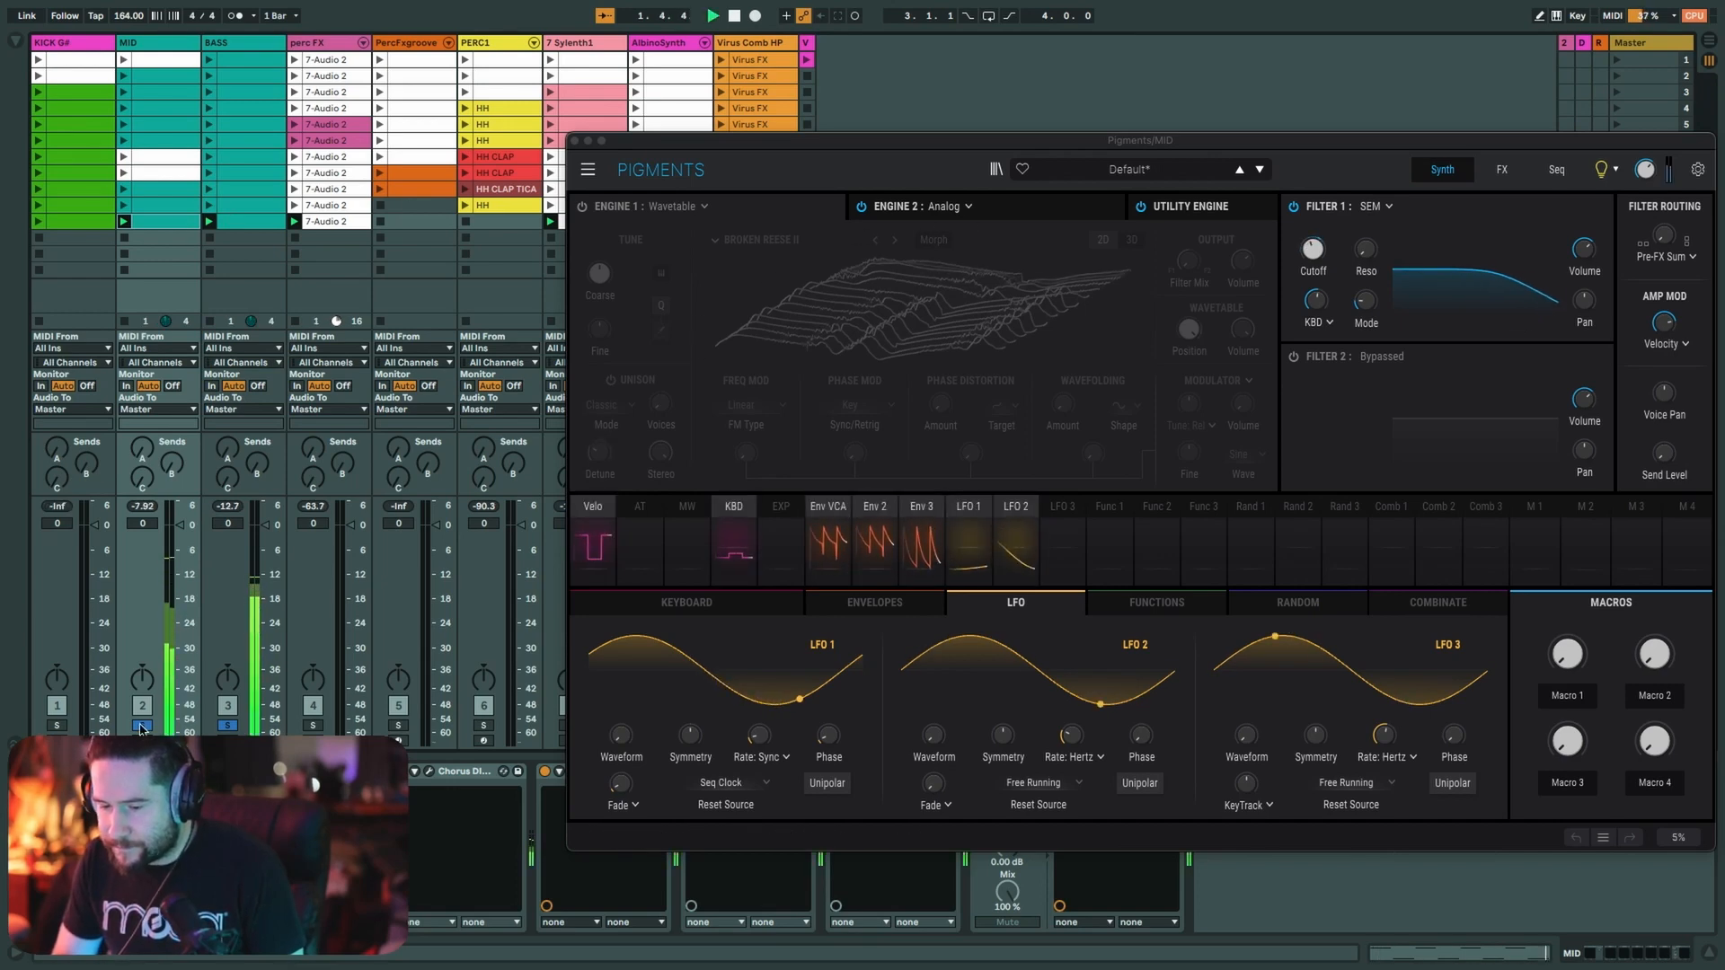
# - Show the Analog Engine 2 settings of Pigments on the MID track and stop the playback
pyautogui.click(982, 219)
pyautogui.press('space')
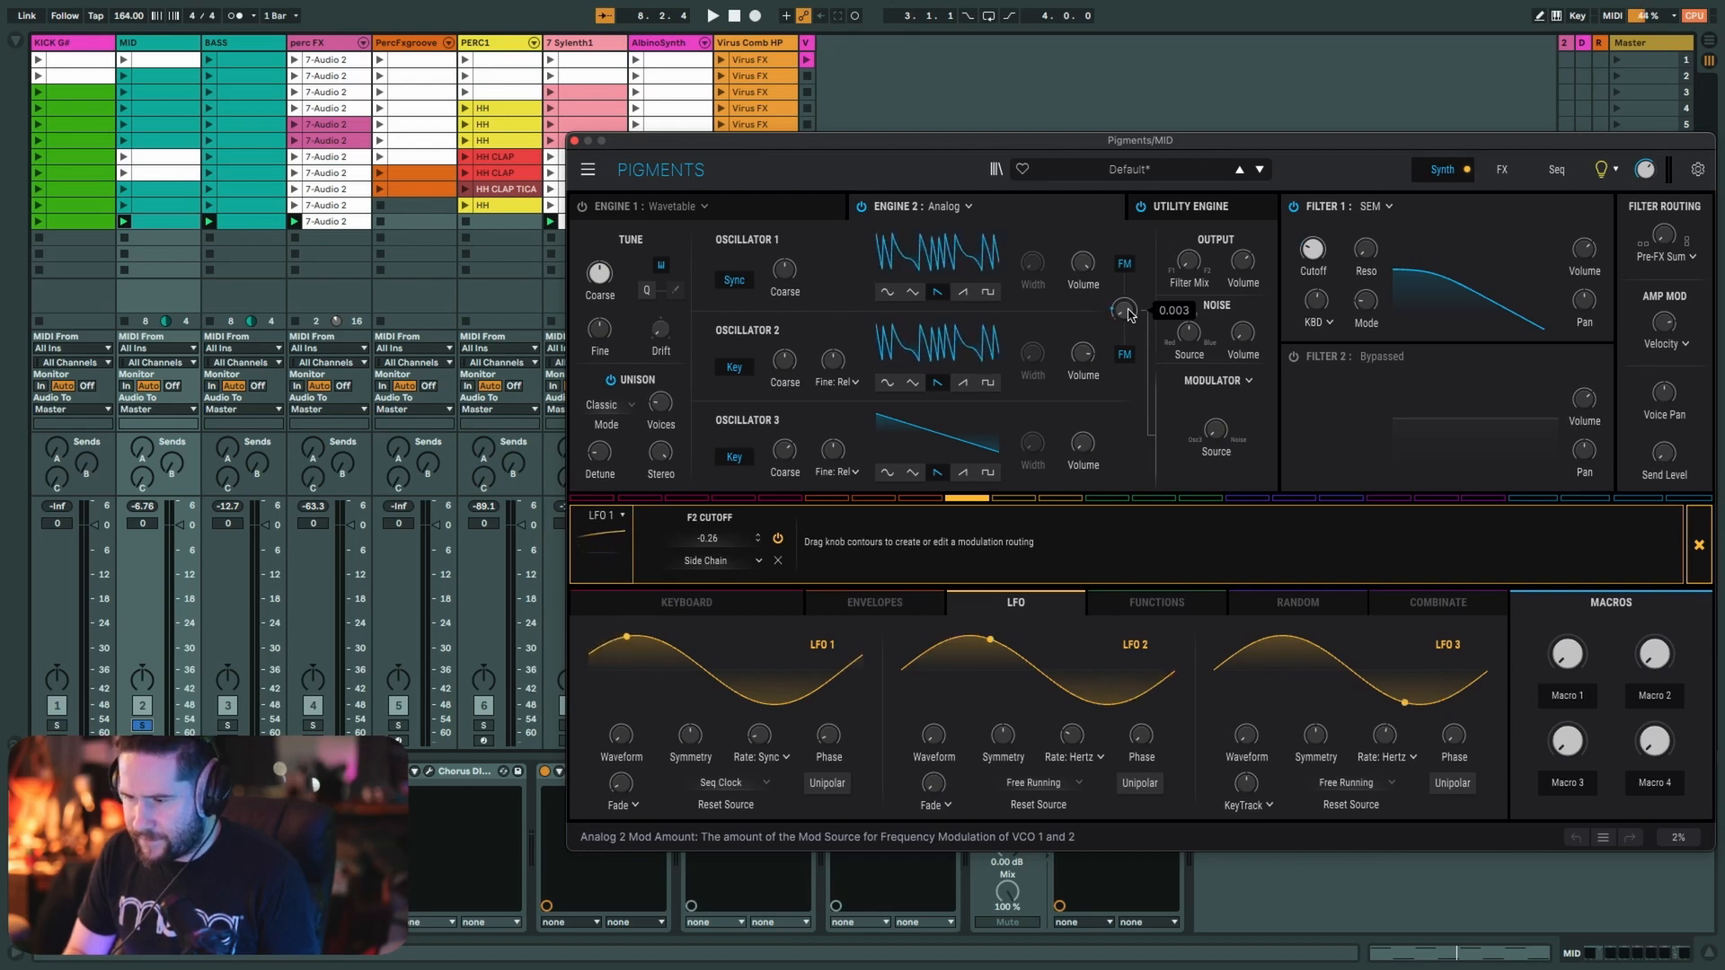
# - Play the MID track while raising the Analog 2 modulation amount in Pigments and stop the playback
pyautogui.press('space')
pyautogui.moveTo(1129, 314)
pyautogui.mouseDown()
pyautogui.moveTo(1129, 278)
pyautogui.moveTo(1129, 299)
pyautogui.mouseUp()
pyautogui.press('space')
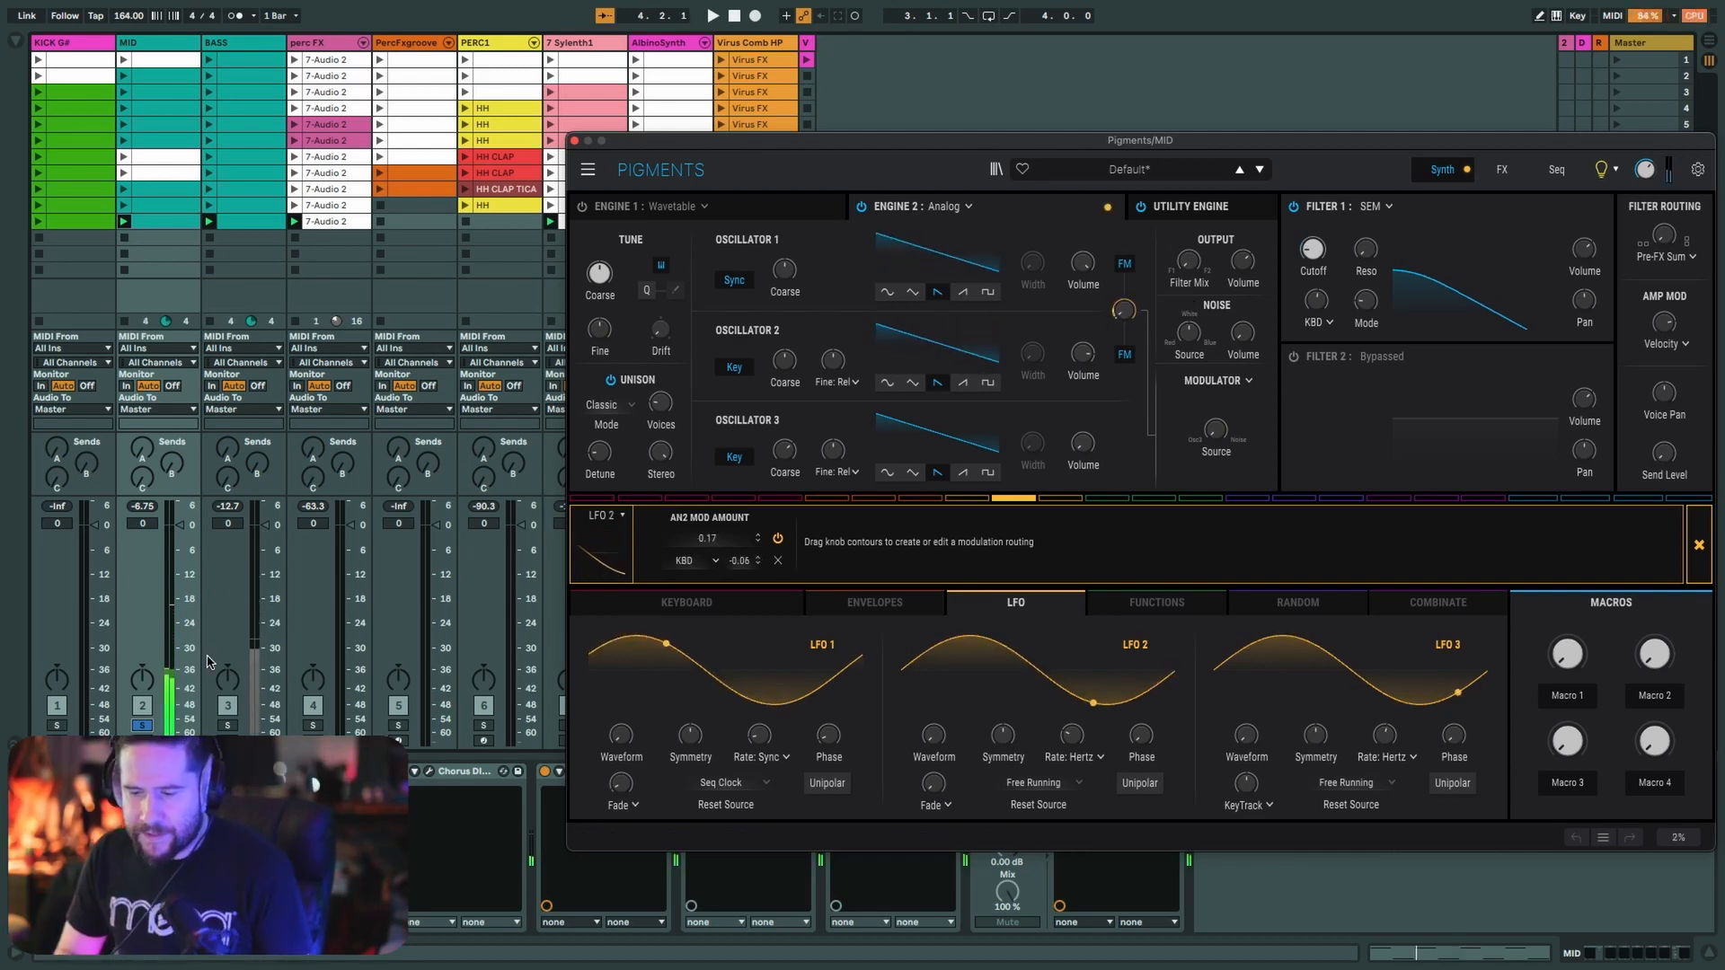
# - Add the BASS track to the solo, play it together with MID and select the MID track
pyautogui.click(225, 726)
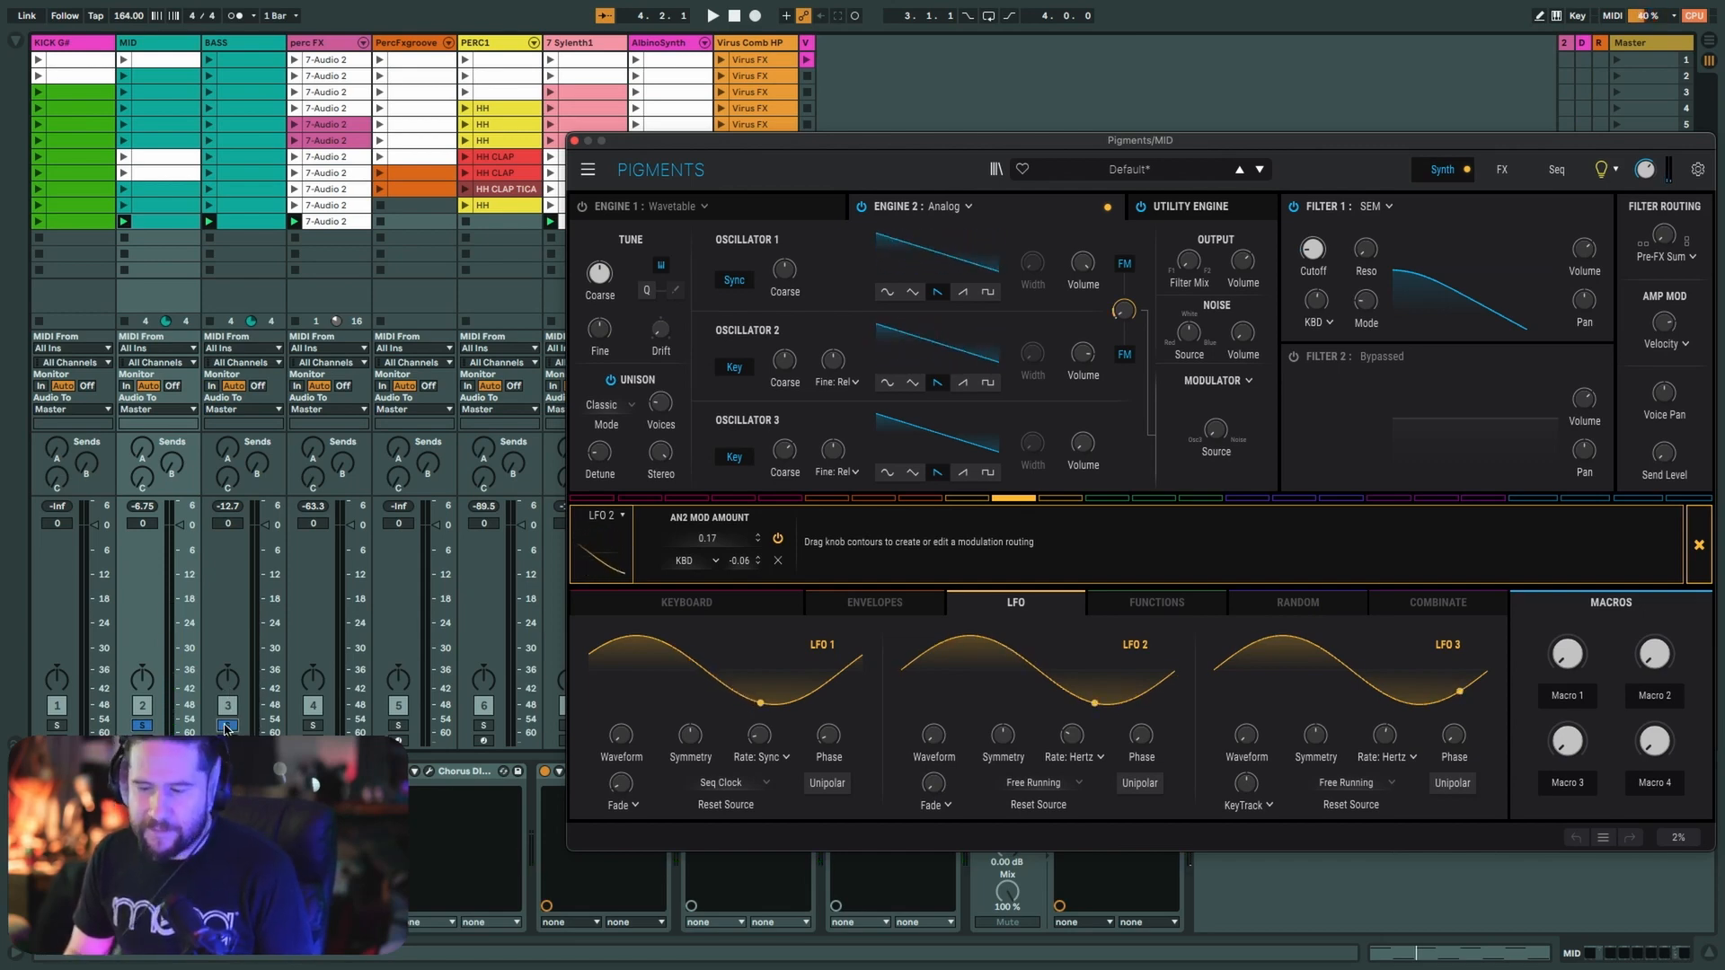
pyautogui.press('space')
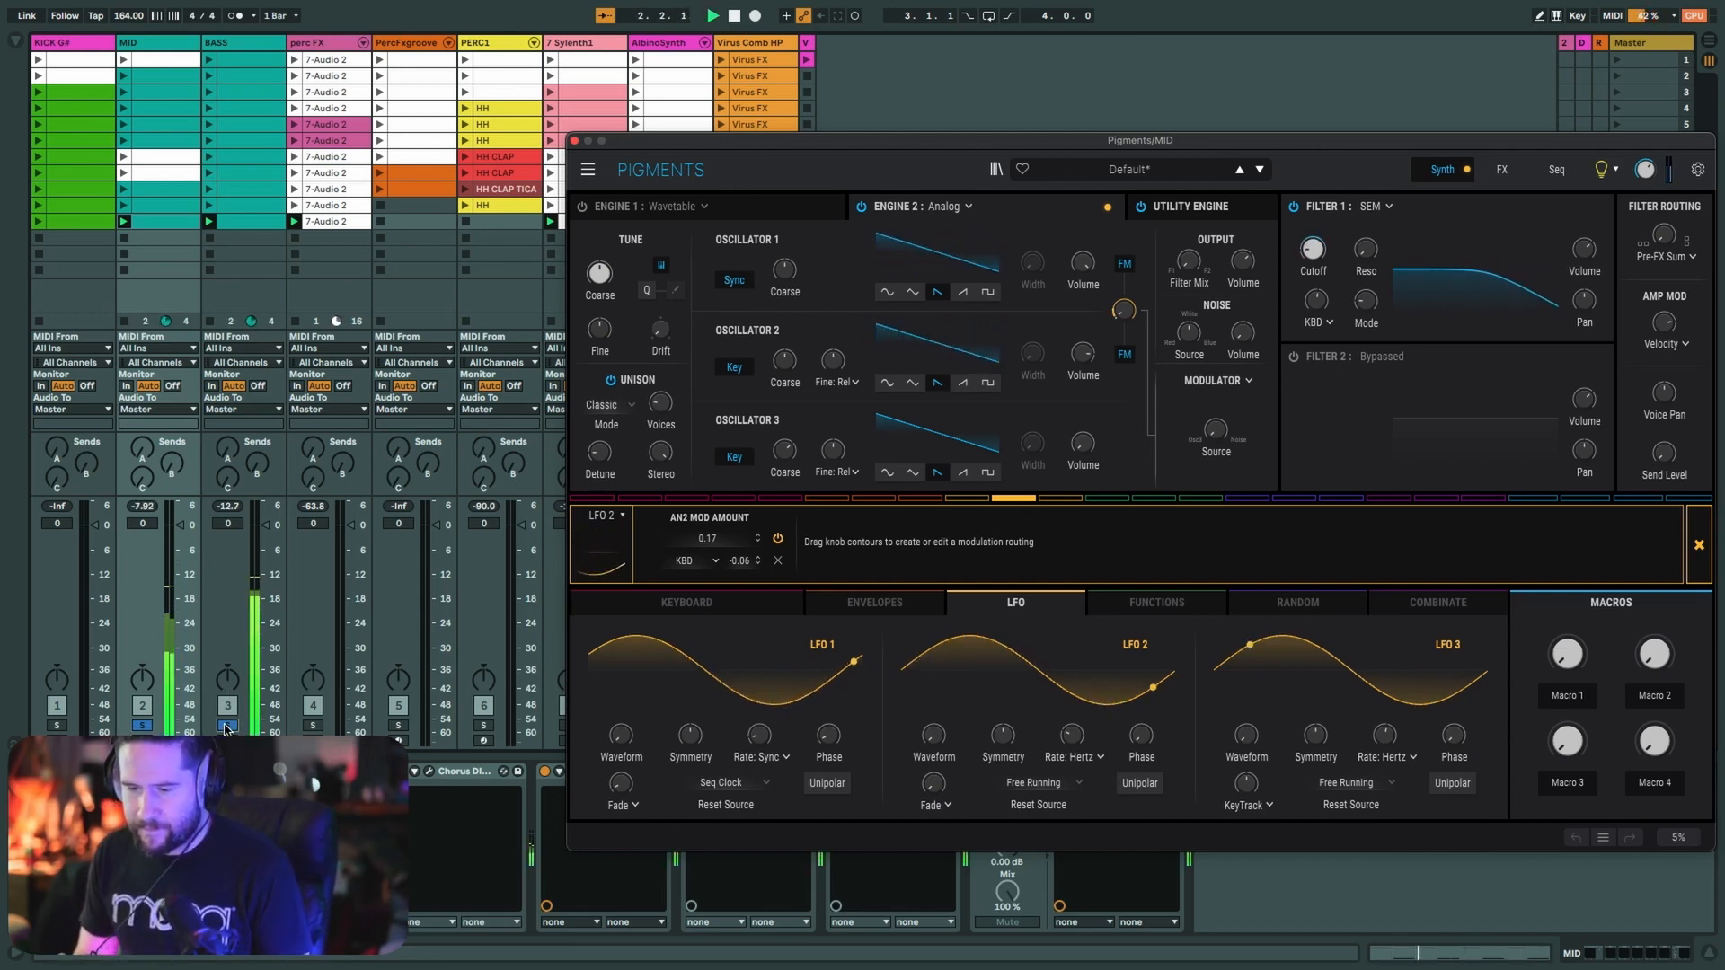
pyautogui.click(151, 48)
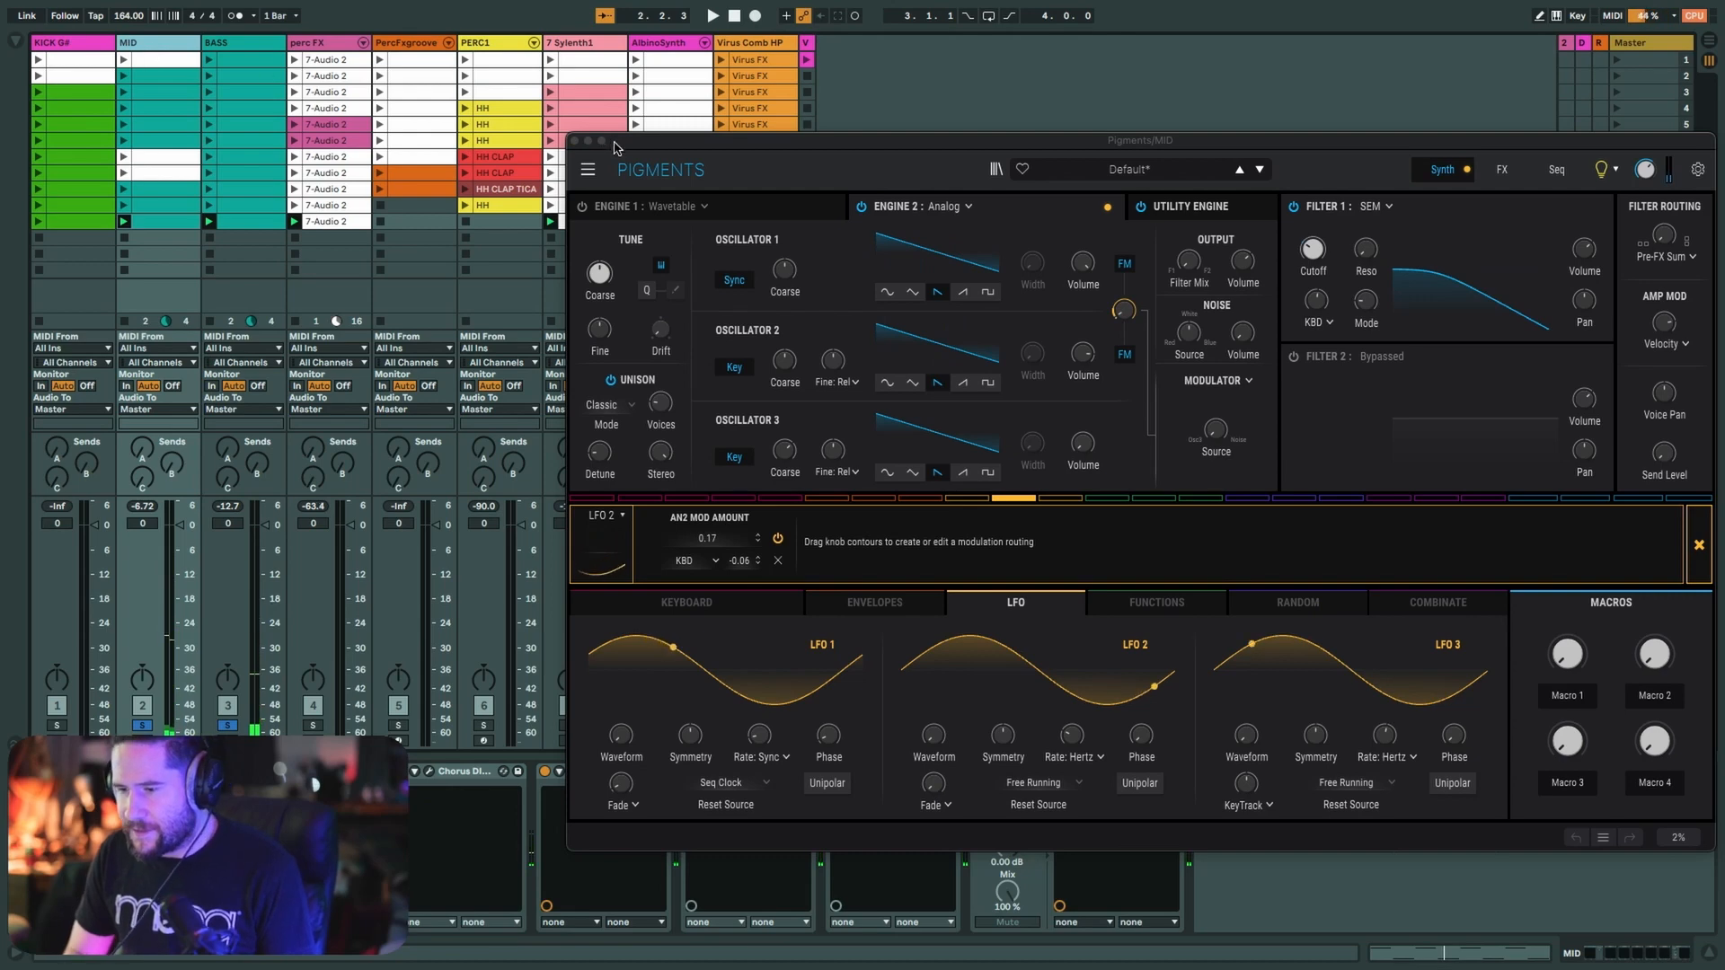
# - Move the Pigments window clear of the MID device chain and play the MID track soloed on its own
pyautogui.moveTo(617, 148); pyautogui.dragTo(622, 41)
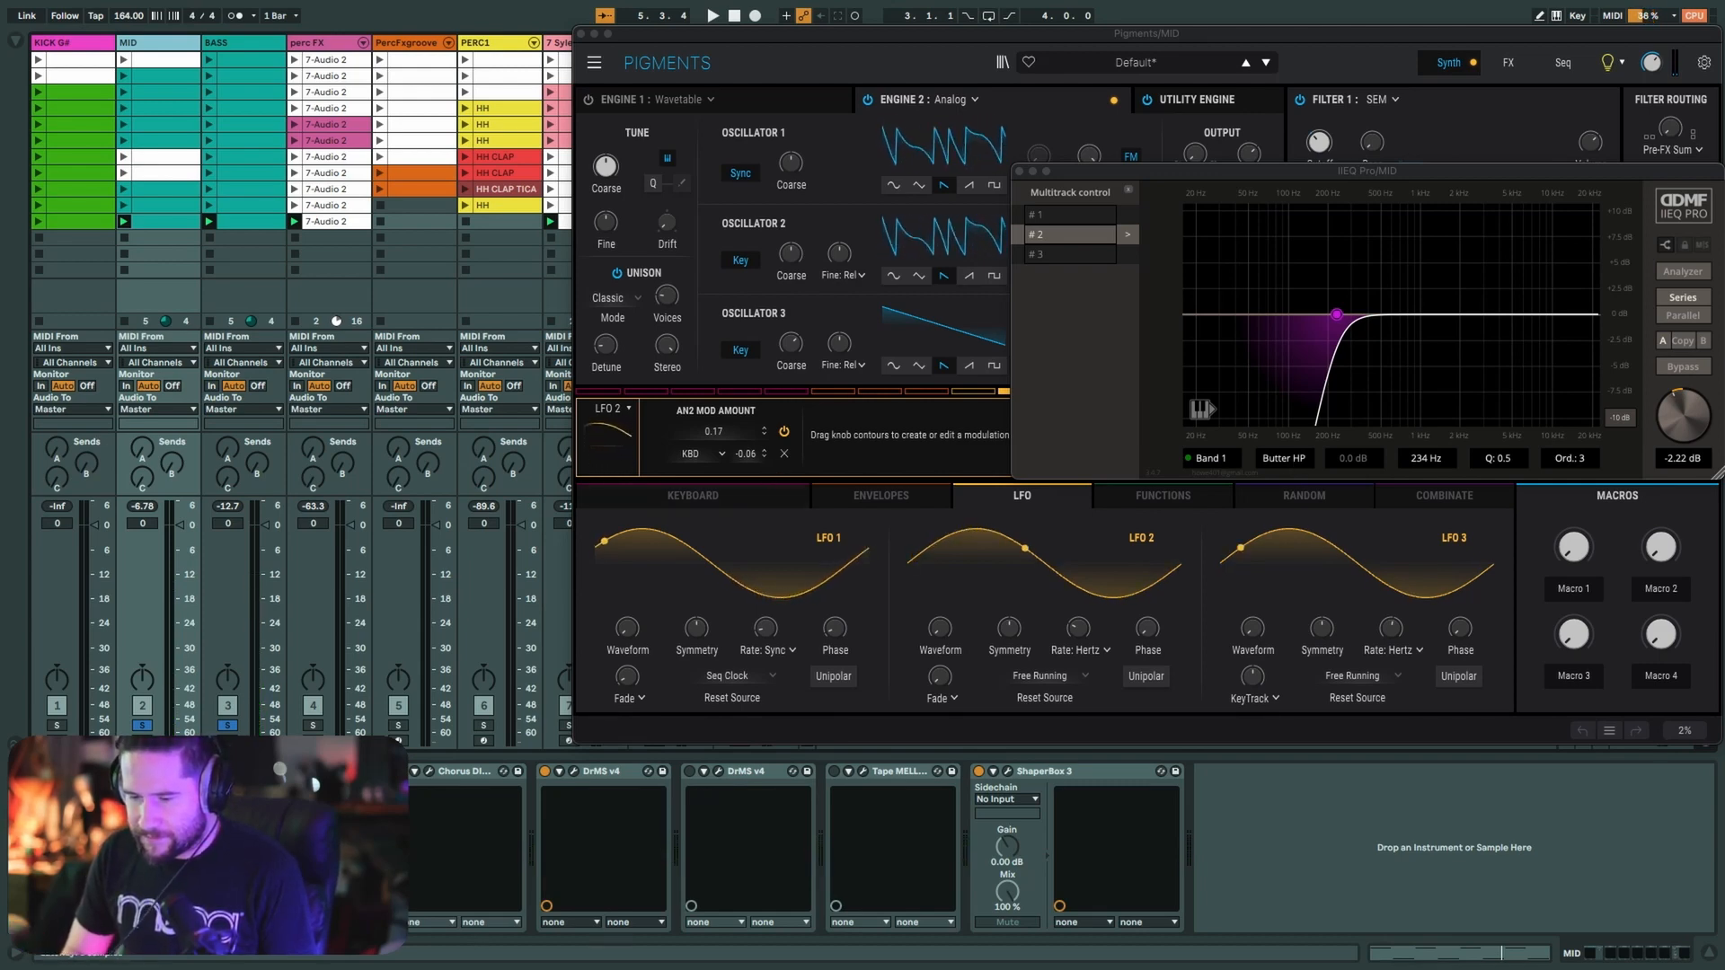
pyautogui.click(144, 726)
pyautogui.click(144, 726)
pyautogui.press('space')
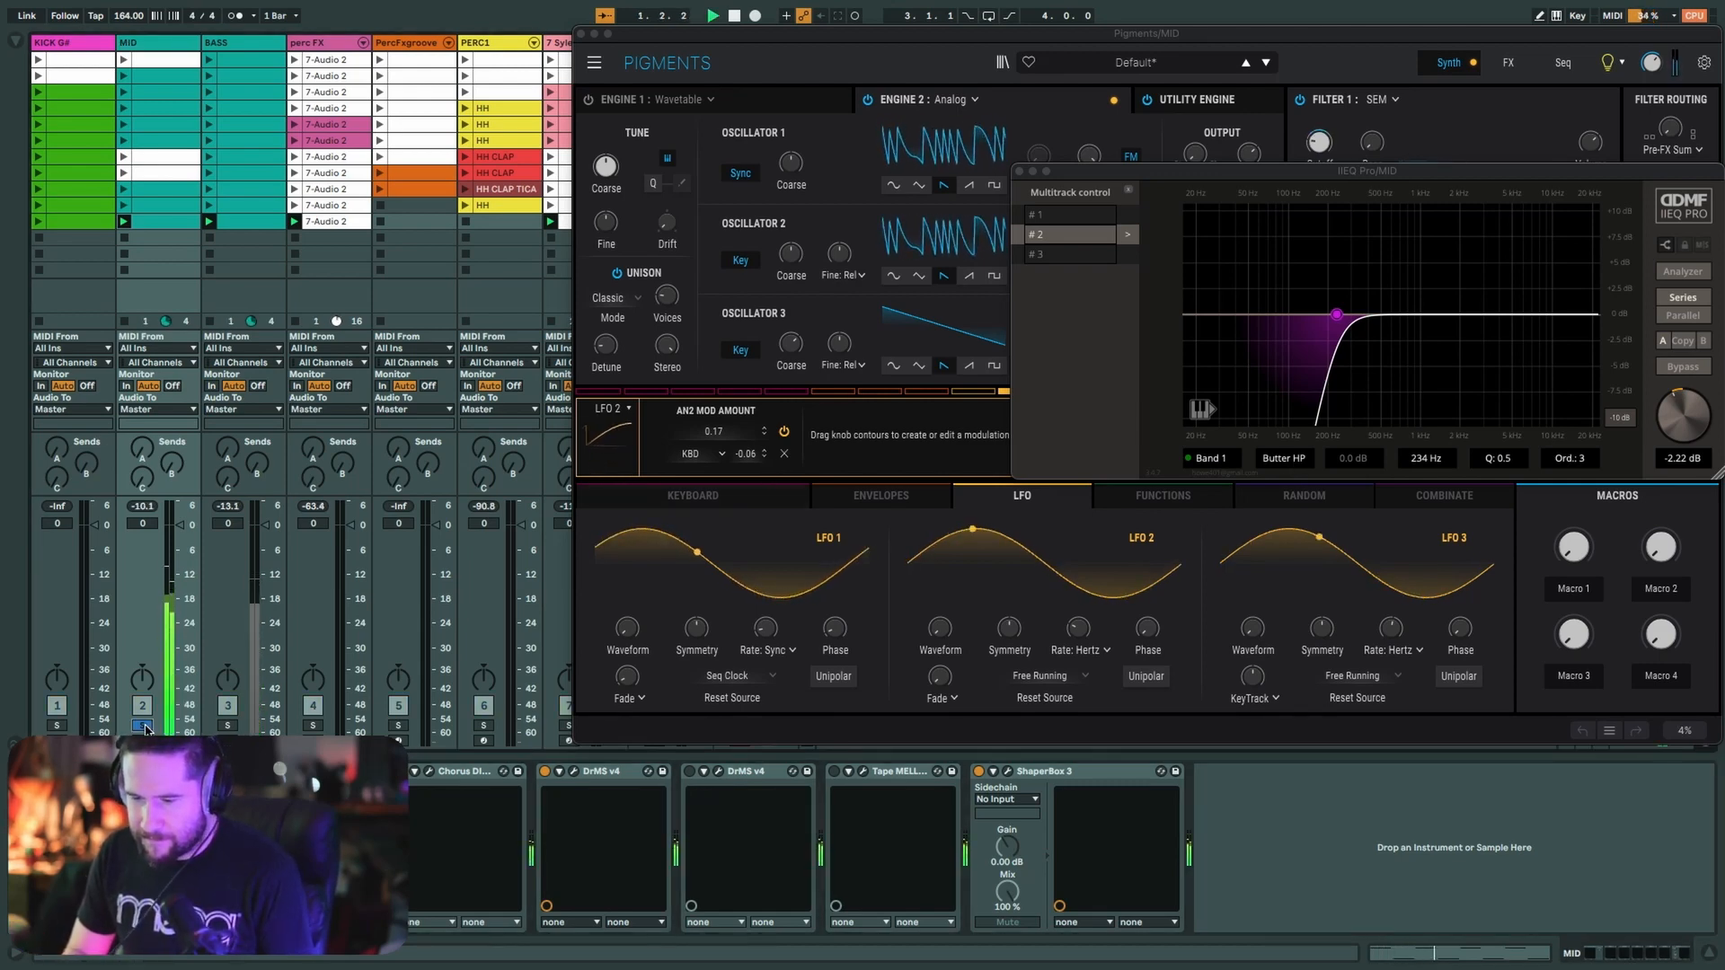
# - Compare the MID sound with the first DrMS v4 bypassed and enabled, and show that device's settings
pyautogui.click(545, 771)
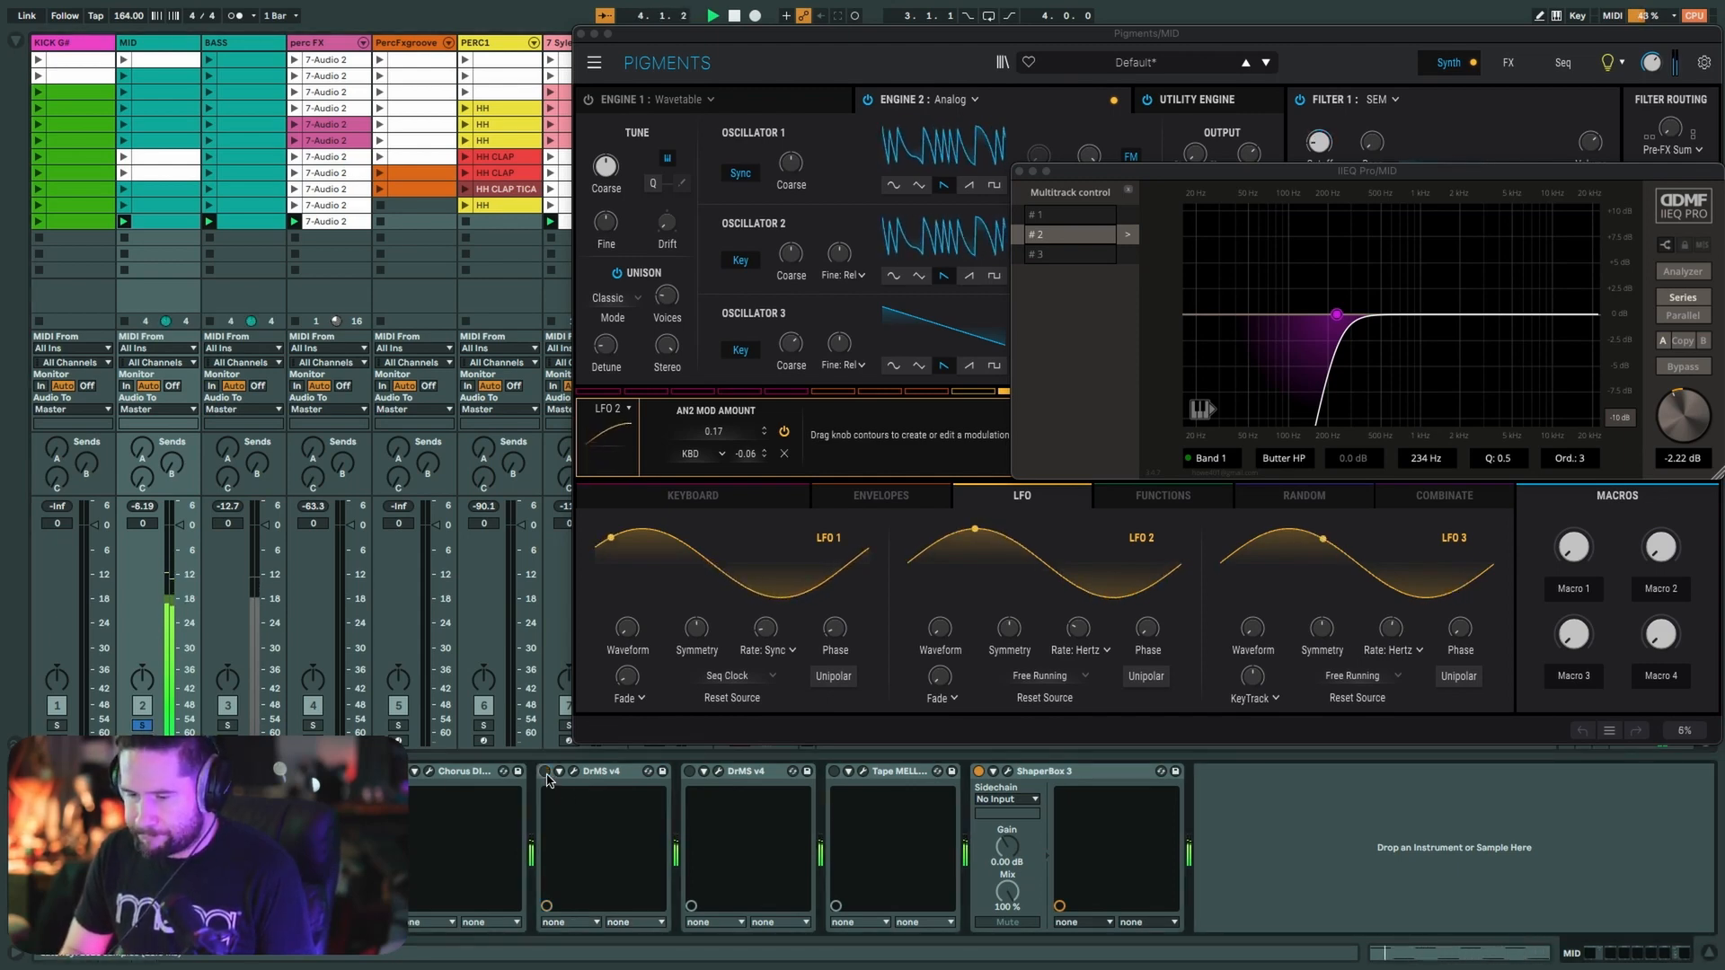
pyautogui.click(546, 771)
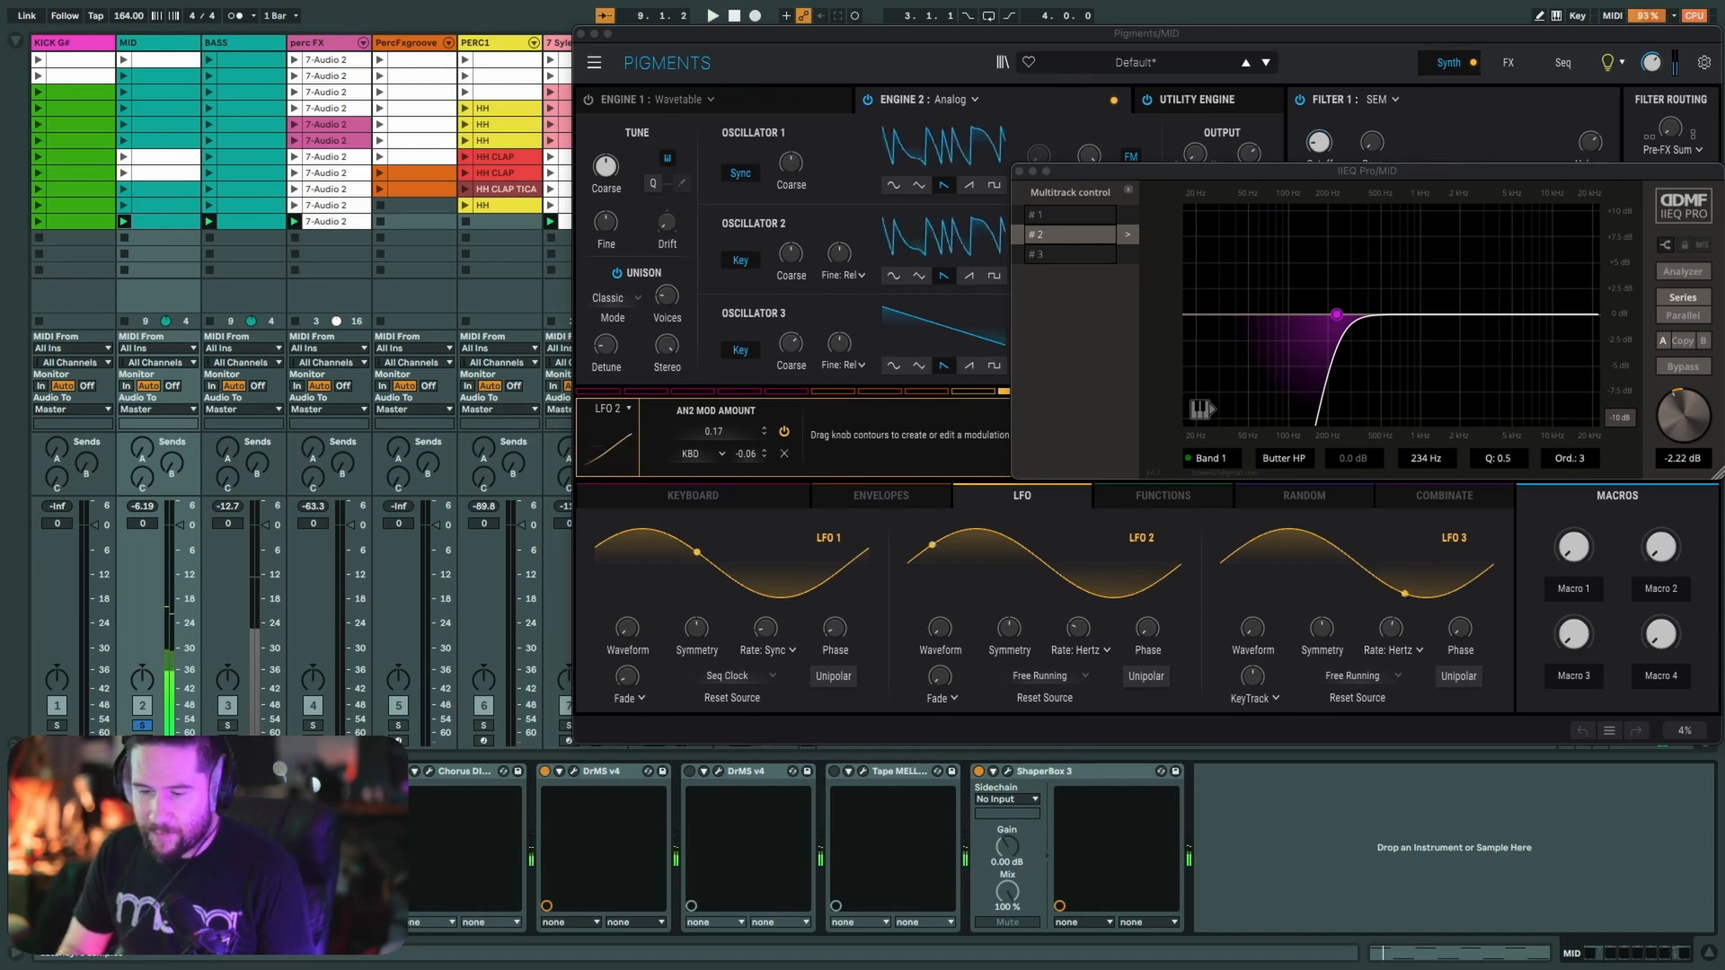
pyautogui.click(573, 771)
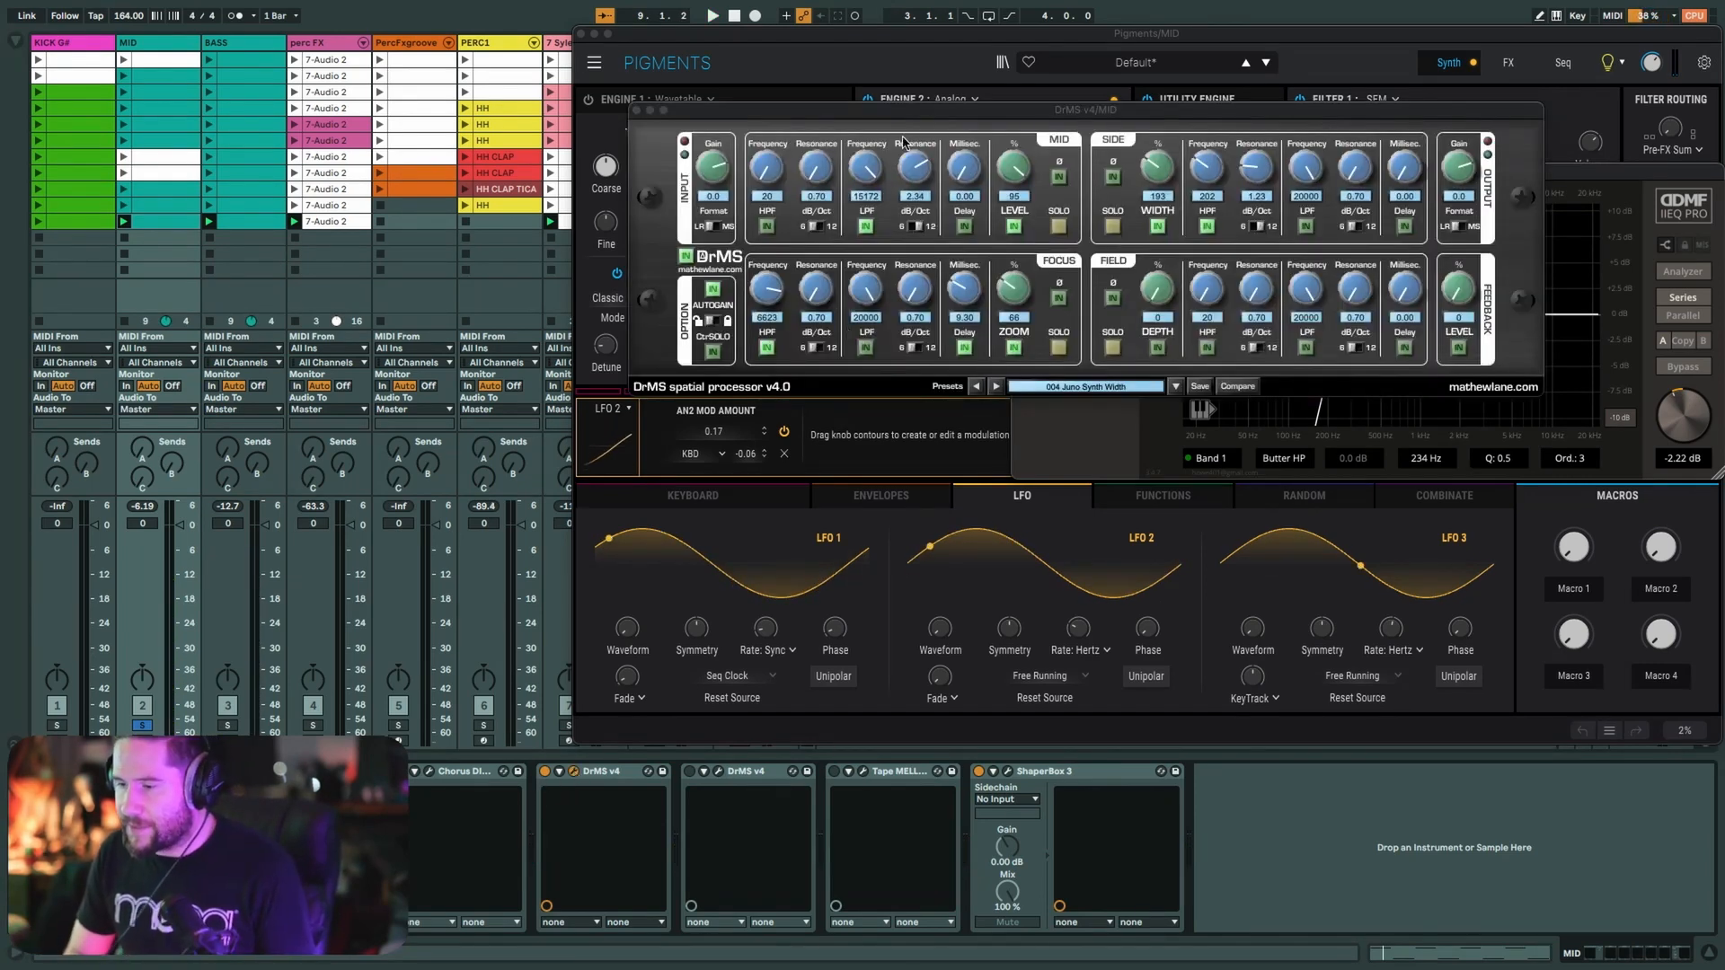
pyautogui.moveTo(894, 117); pyautogui.dragTo(567, 365)
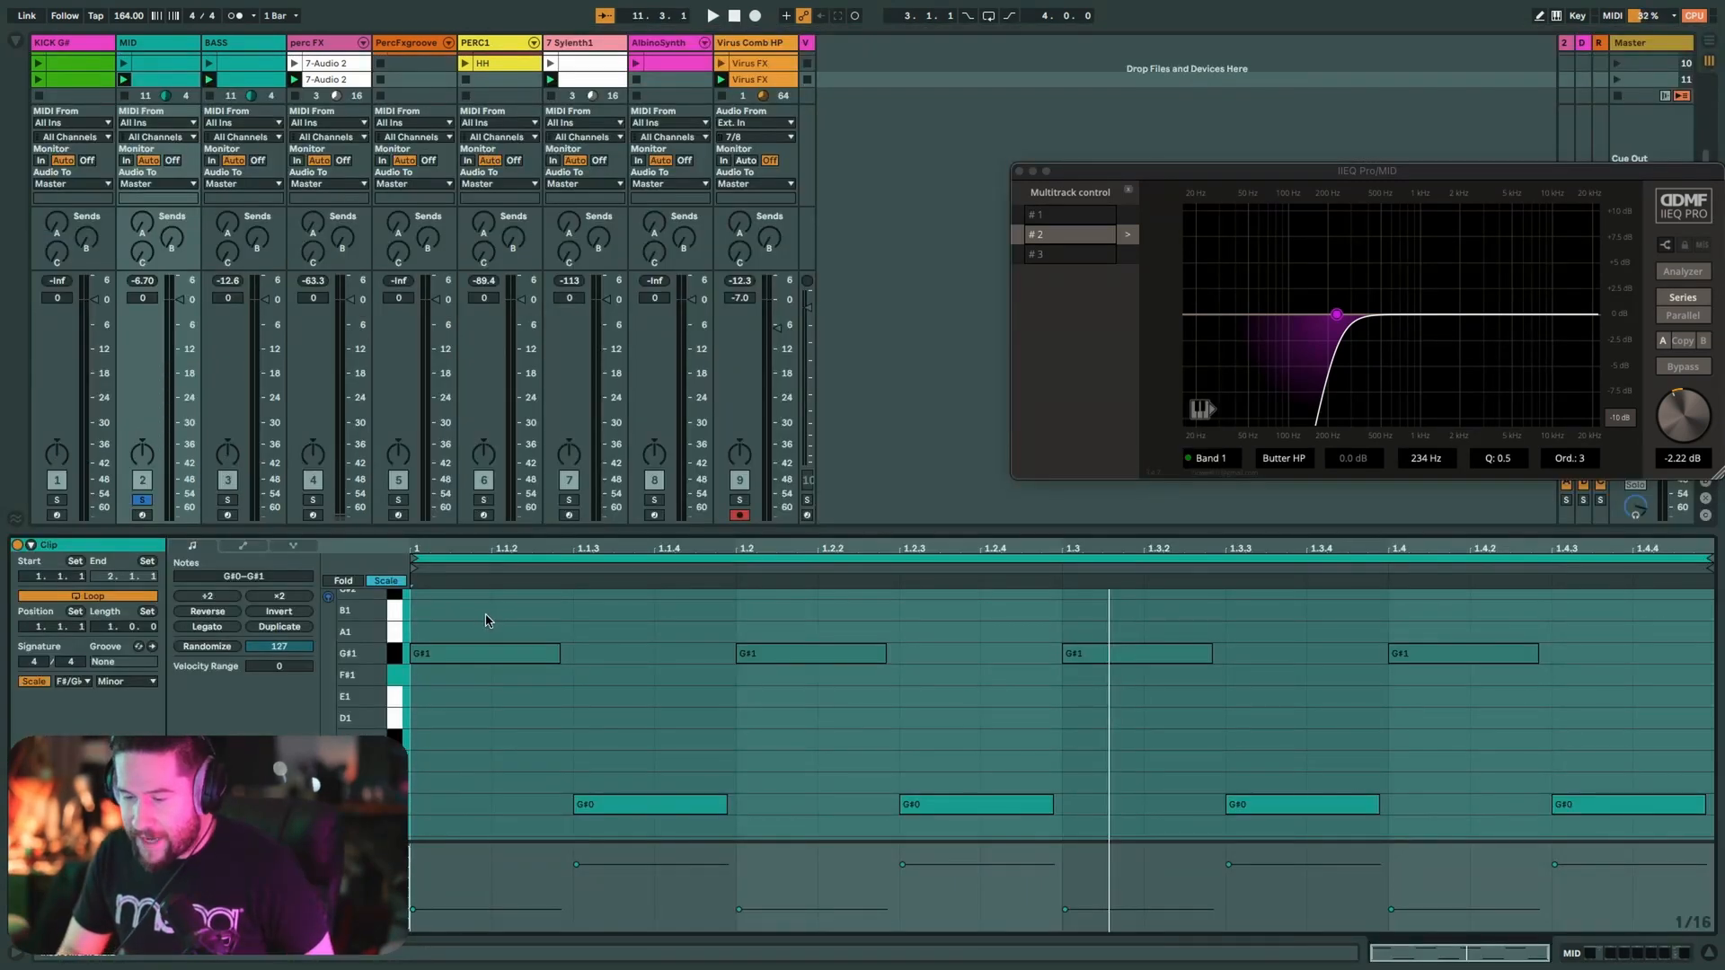
# - Show the notes of the BASS clip and its clip envelope for the Pigments F1 Cutoff
pyautogui.click(237, 42)
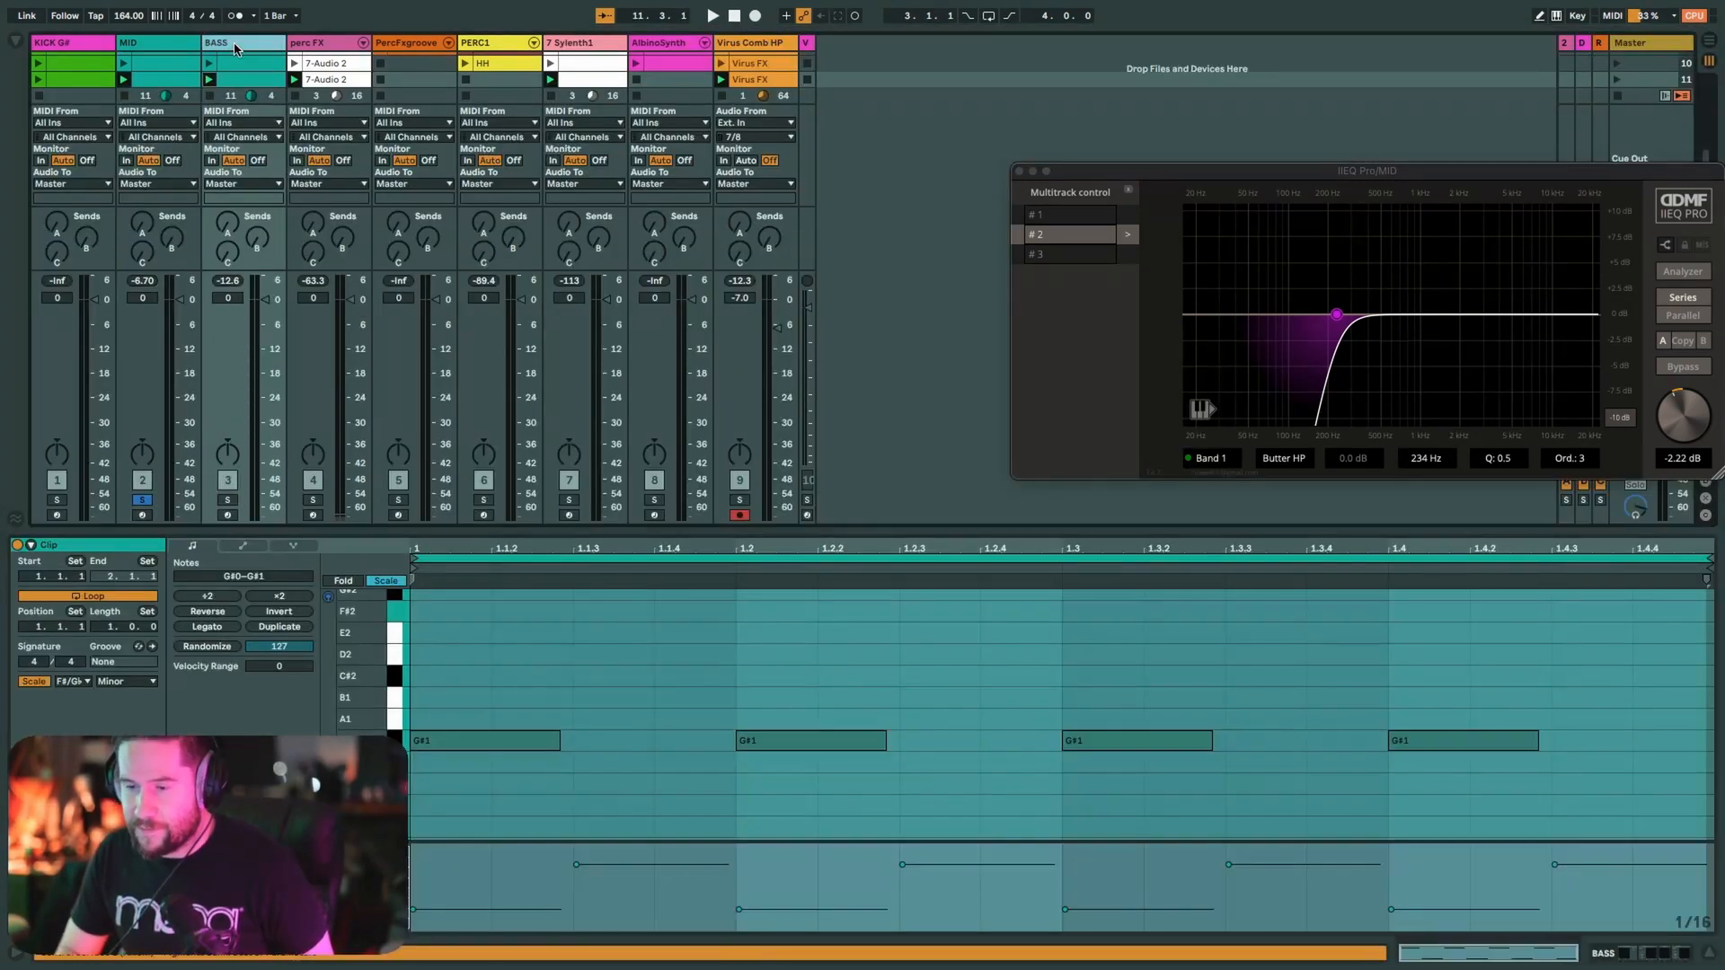
pyautogui.scroll(-4, 647, 628)
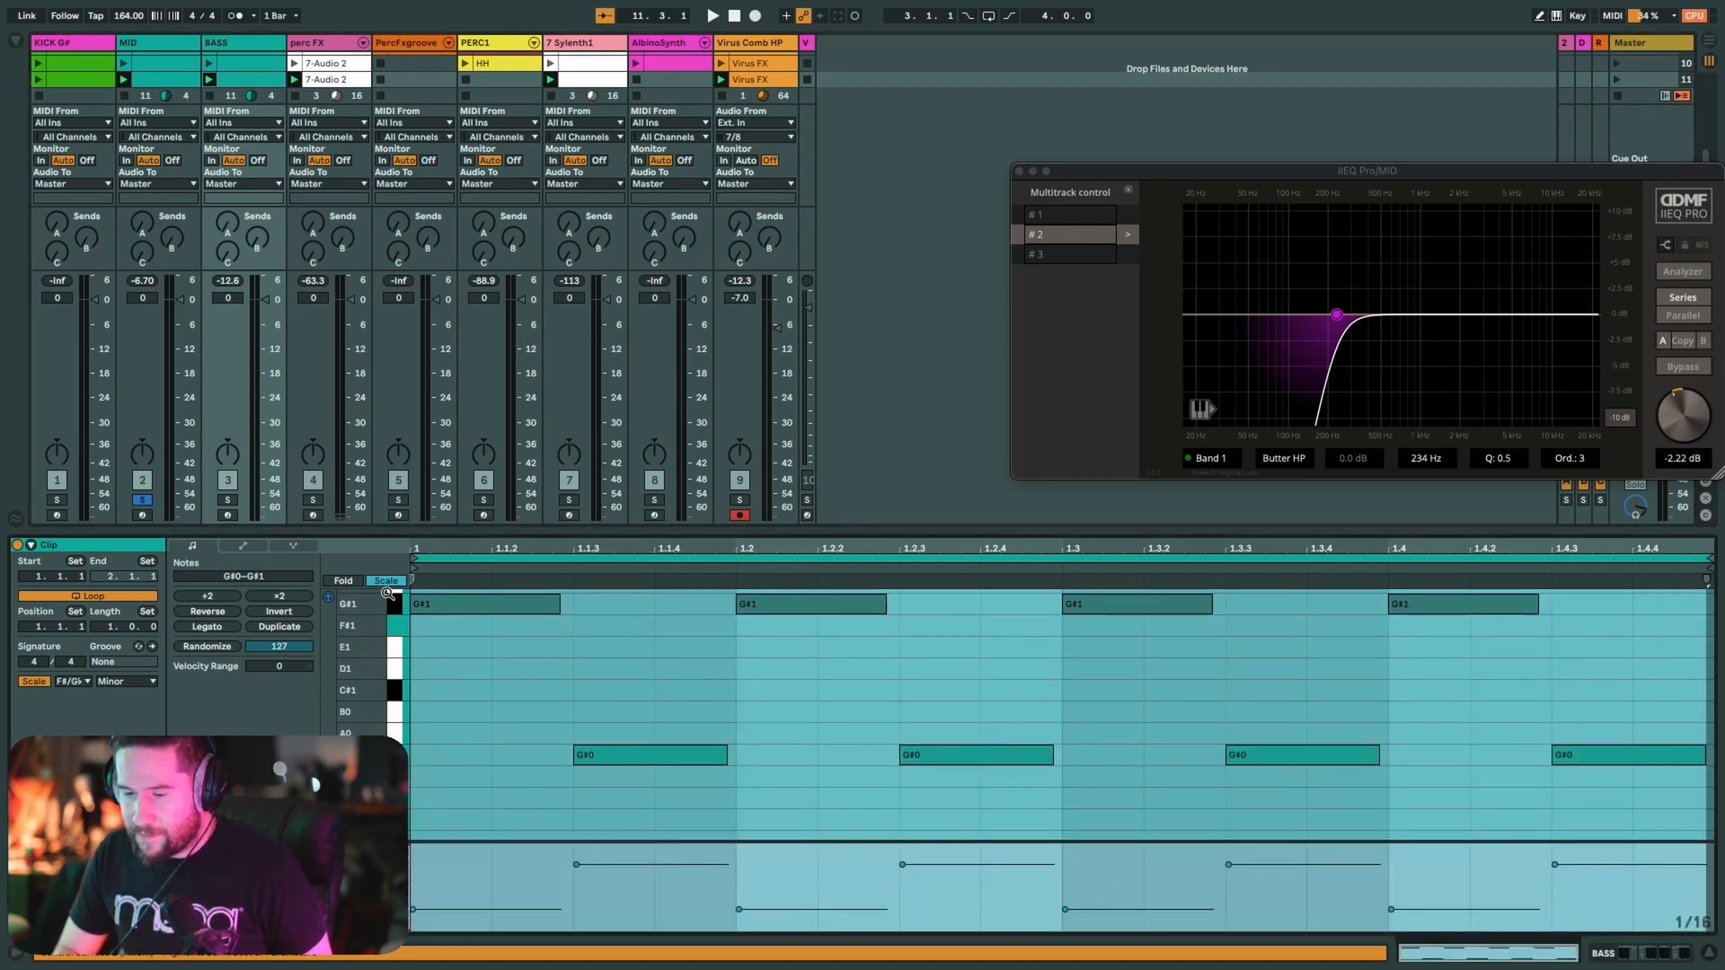
pyautogui.click(243, 546)
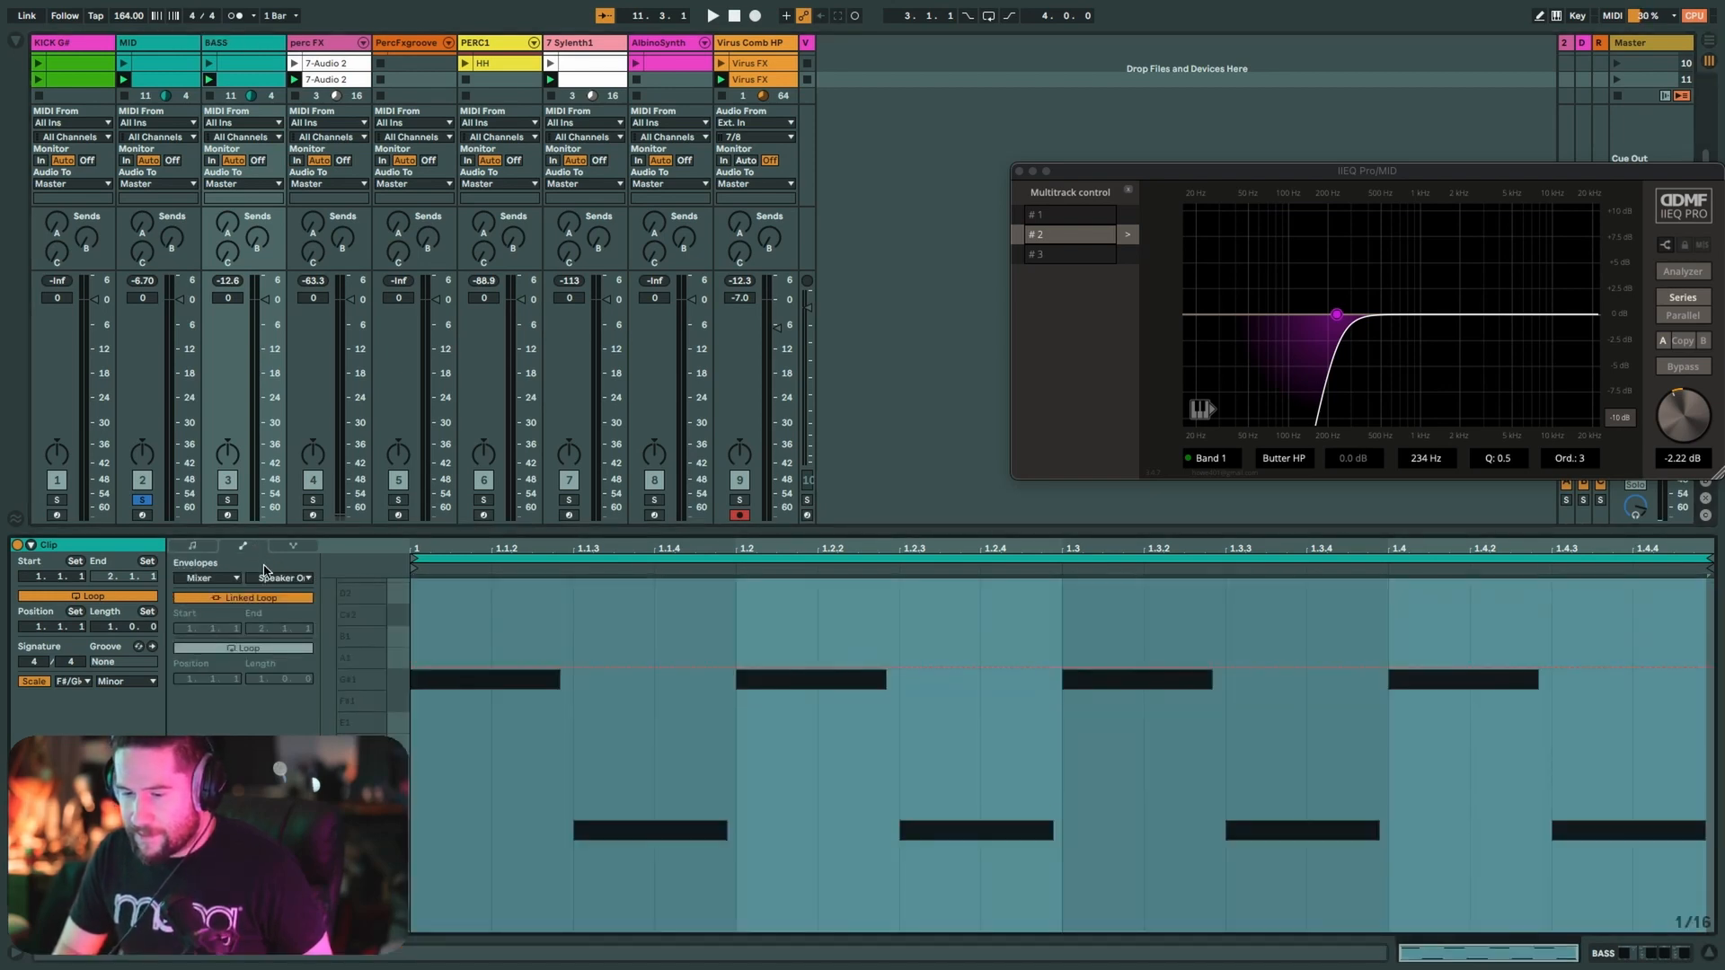
pyautogui.click(229, 579)
pyautogui.click(226, 606)
pyautogui.click(276, 579)
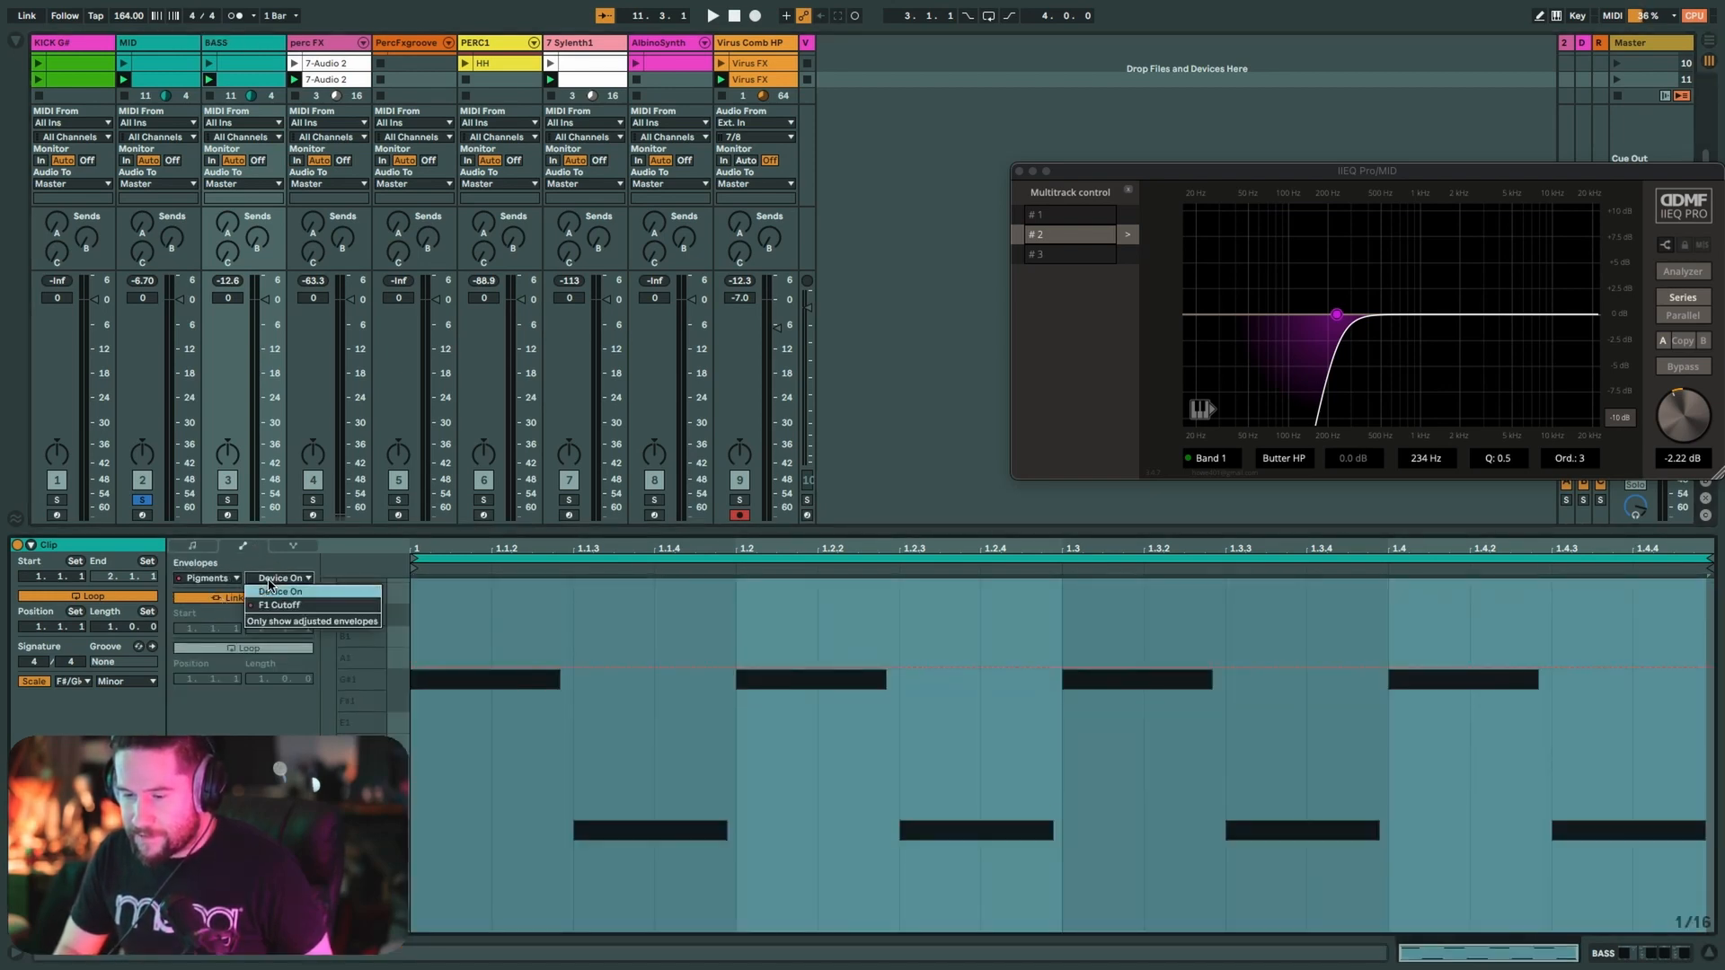
pyautogui.click(279, 605)
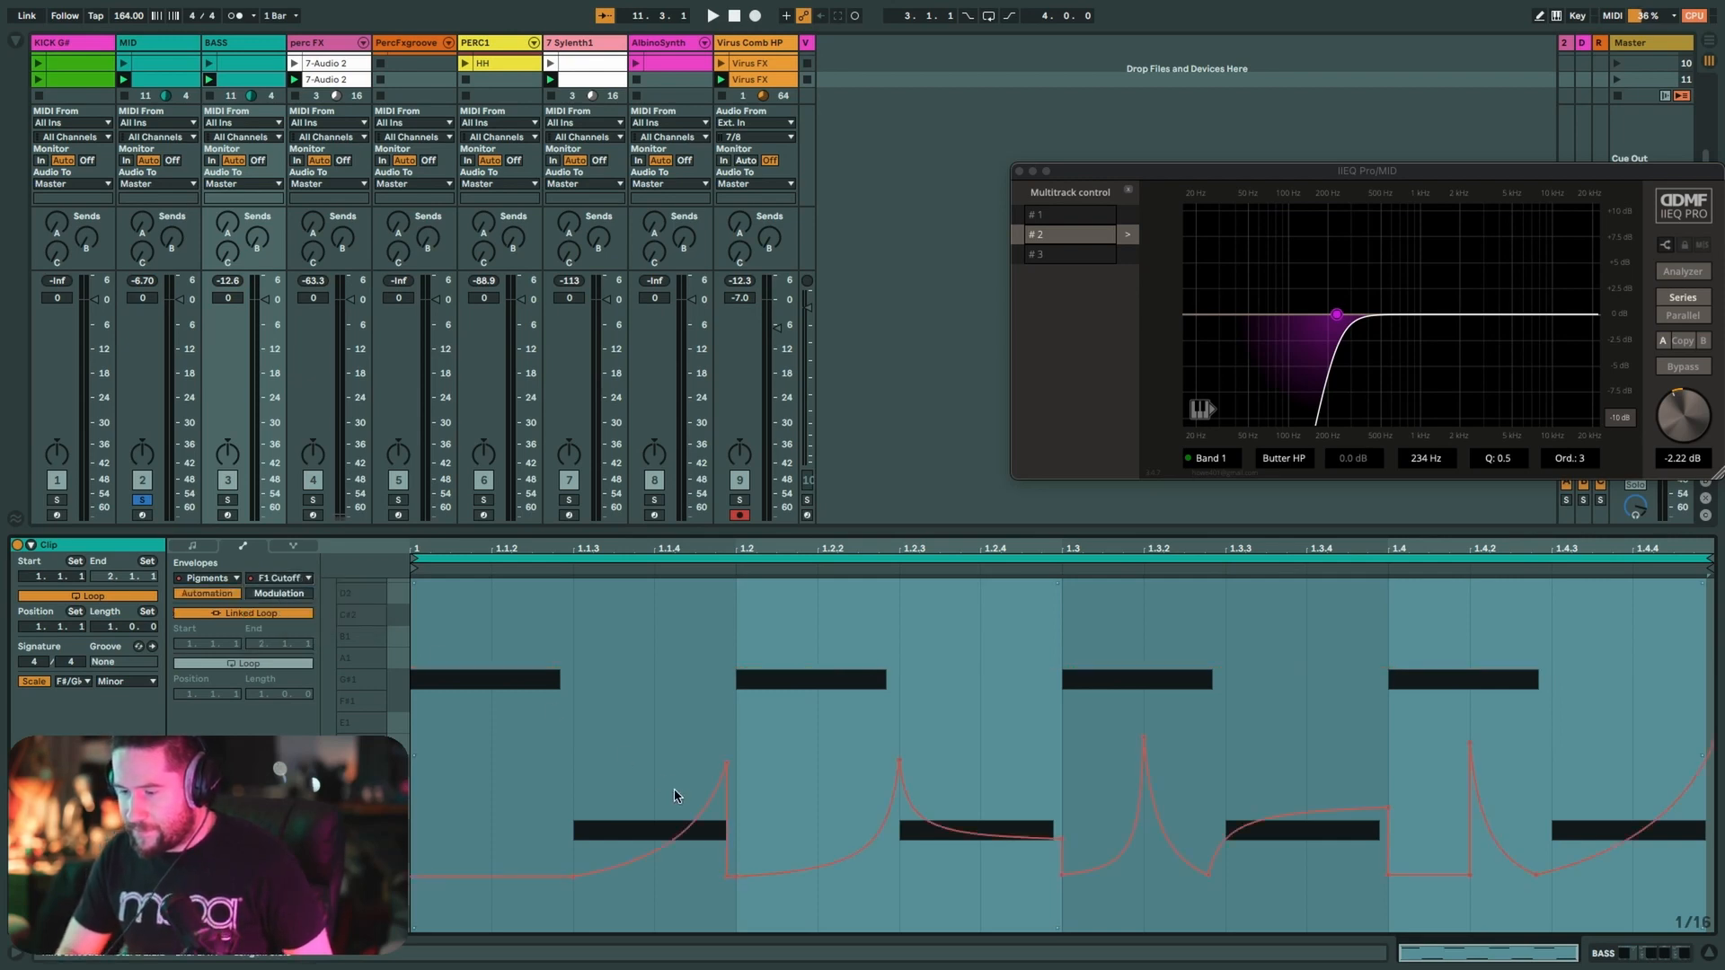
# - Shrink the clip editor and play the BASS and MID tracks soloed together
pyautogui.moveTo(539, 534); pyautogui.dragTo(539, 705)
pyautogui.click(228, 670)
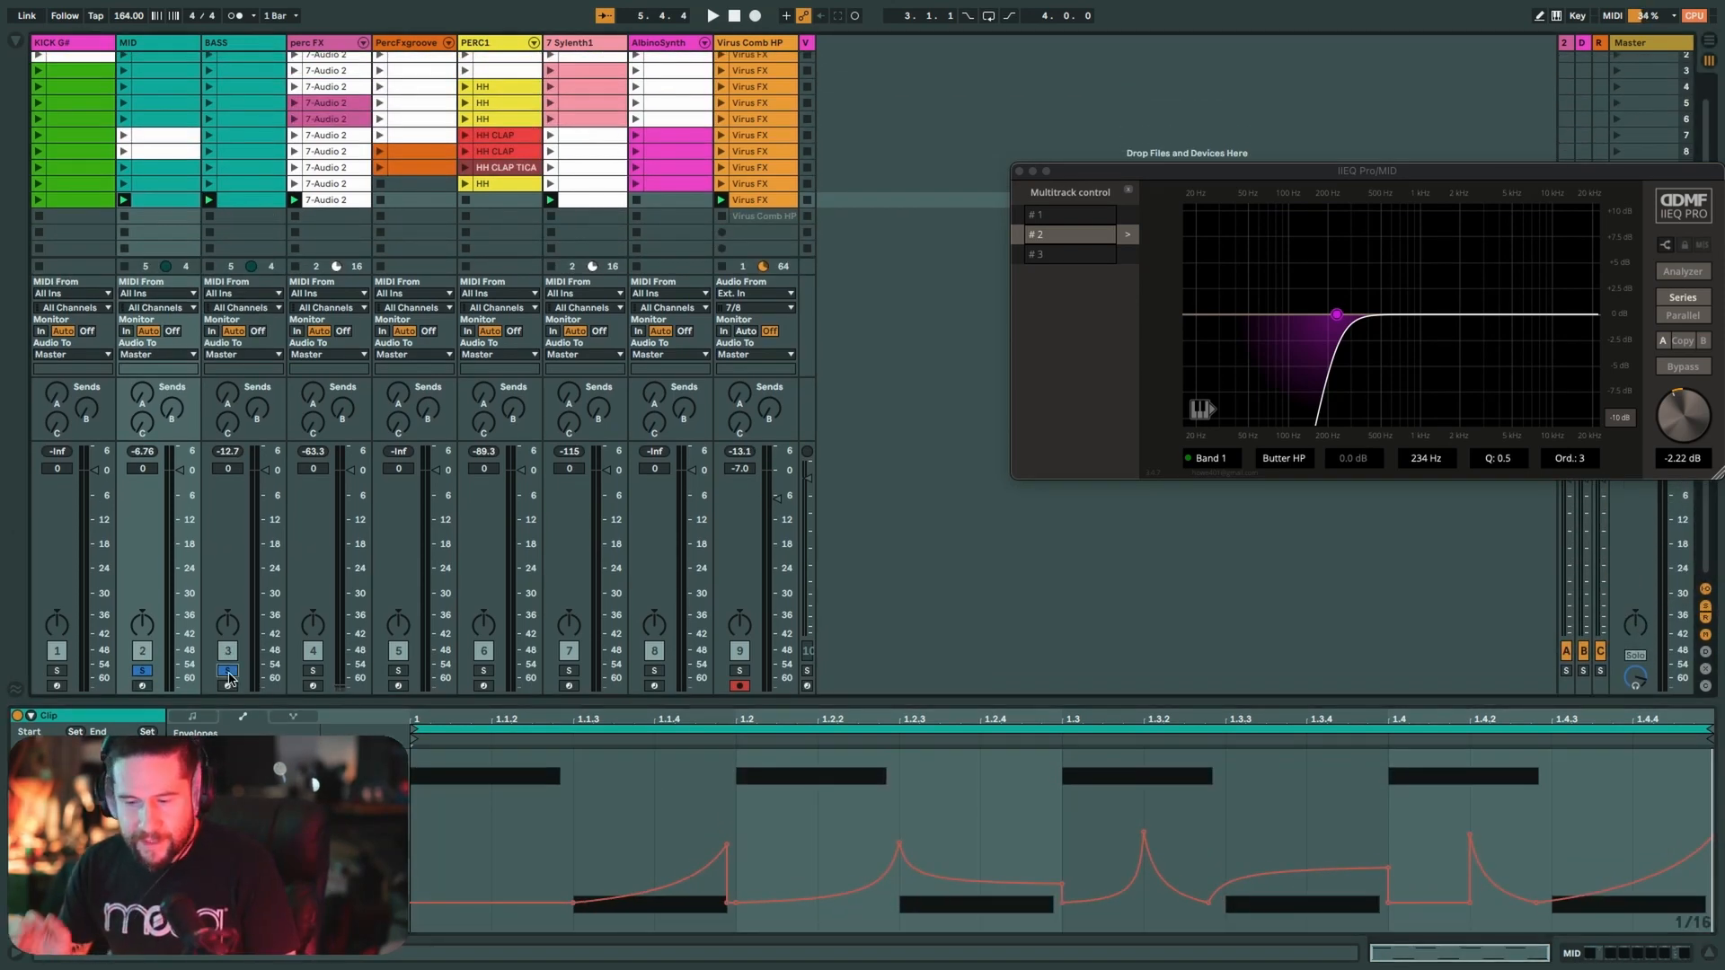
pyautogui.press('space')
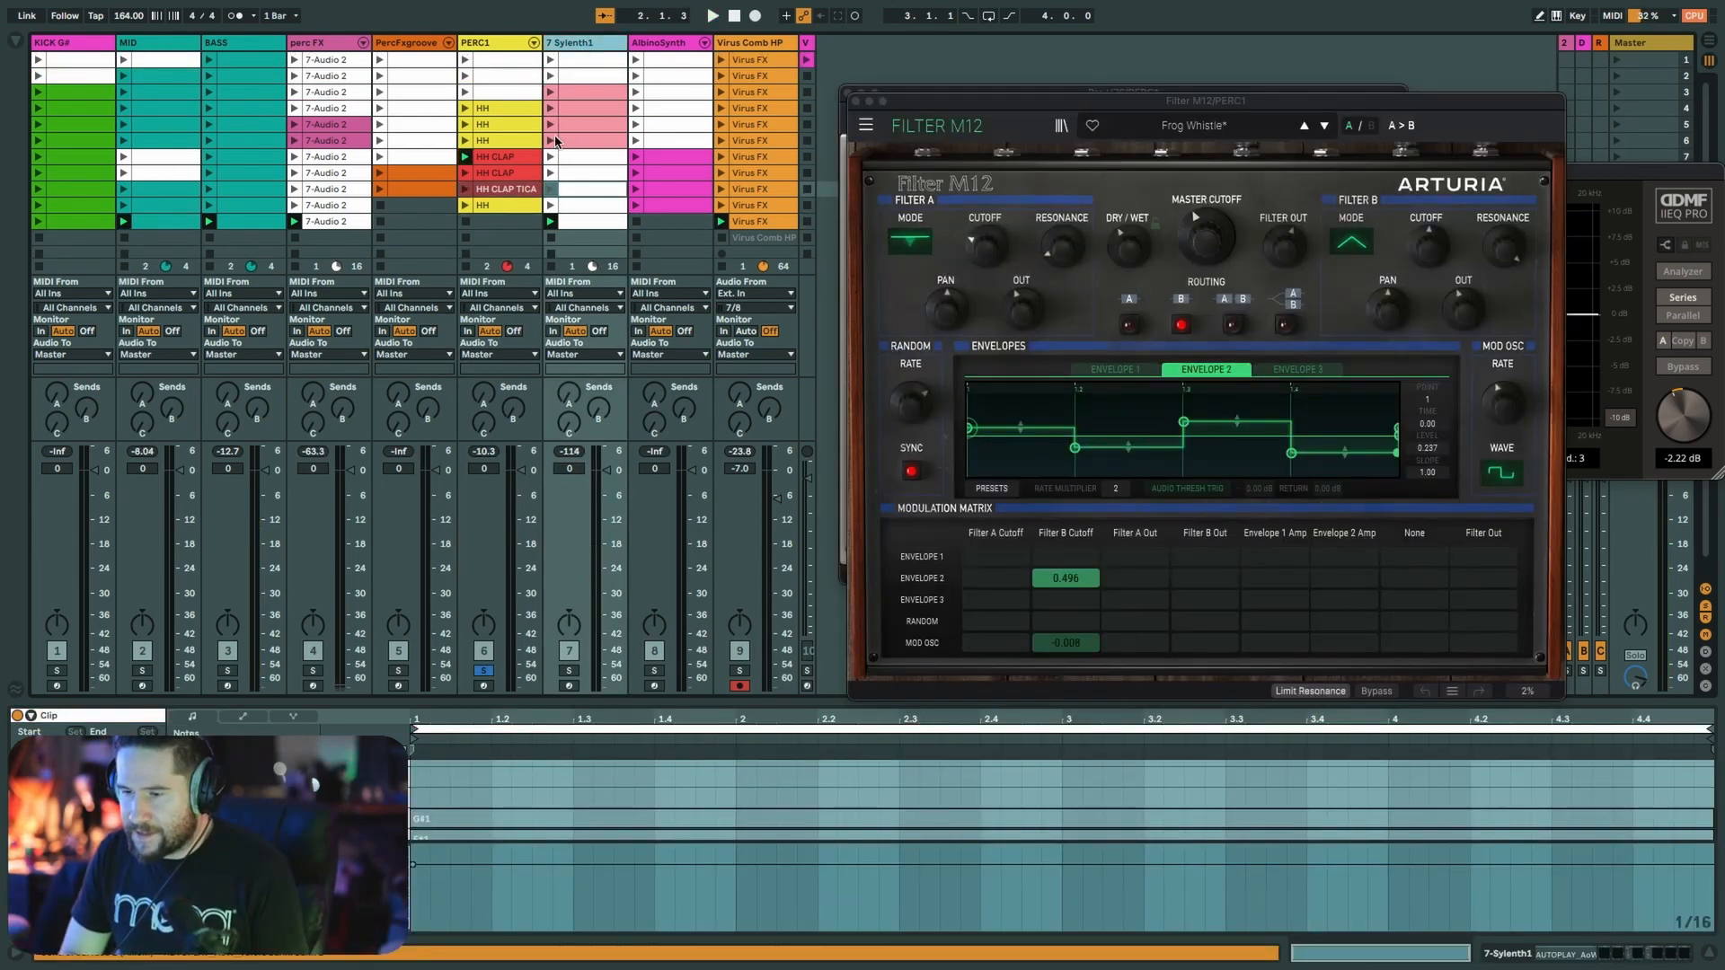
# - Launch the 7 Sylenth1 clip in scene 6 with the track soloed, and close the Filter M12, Pre V76 and IIEQ Pro windows
pyautogui.click(551, 141)
pyautogui.click(570, 671)
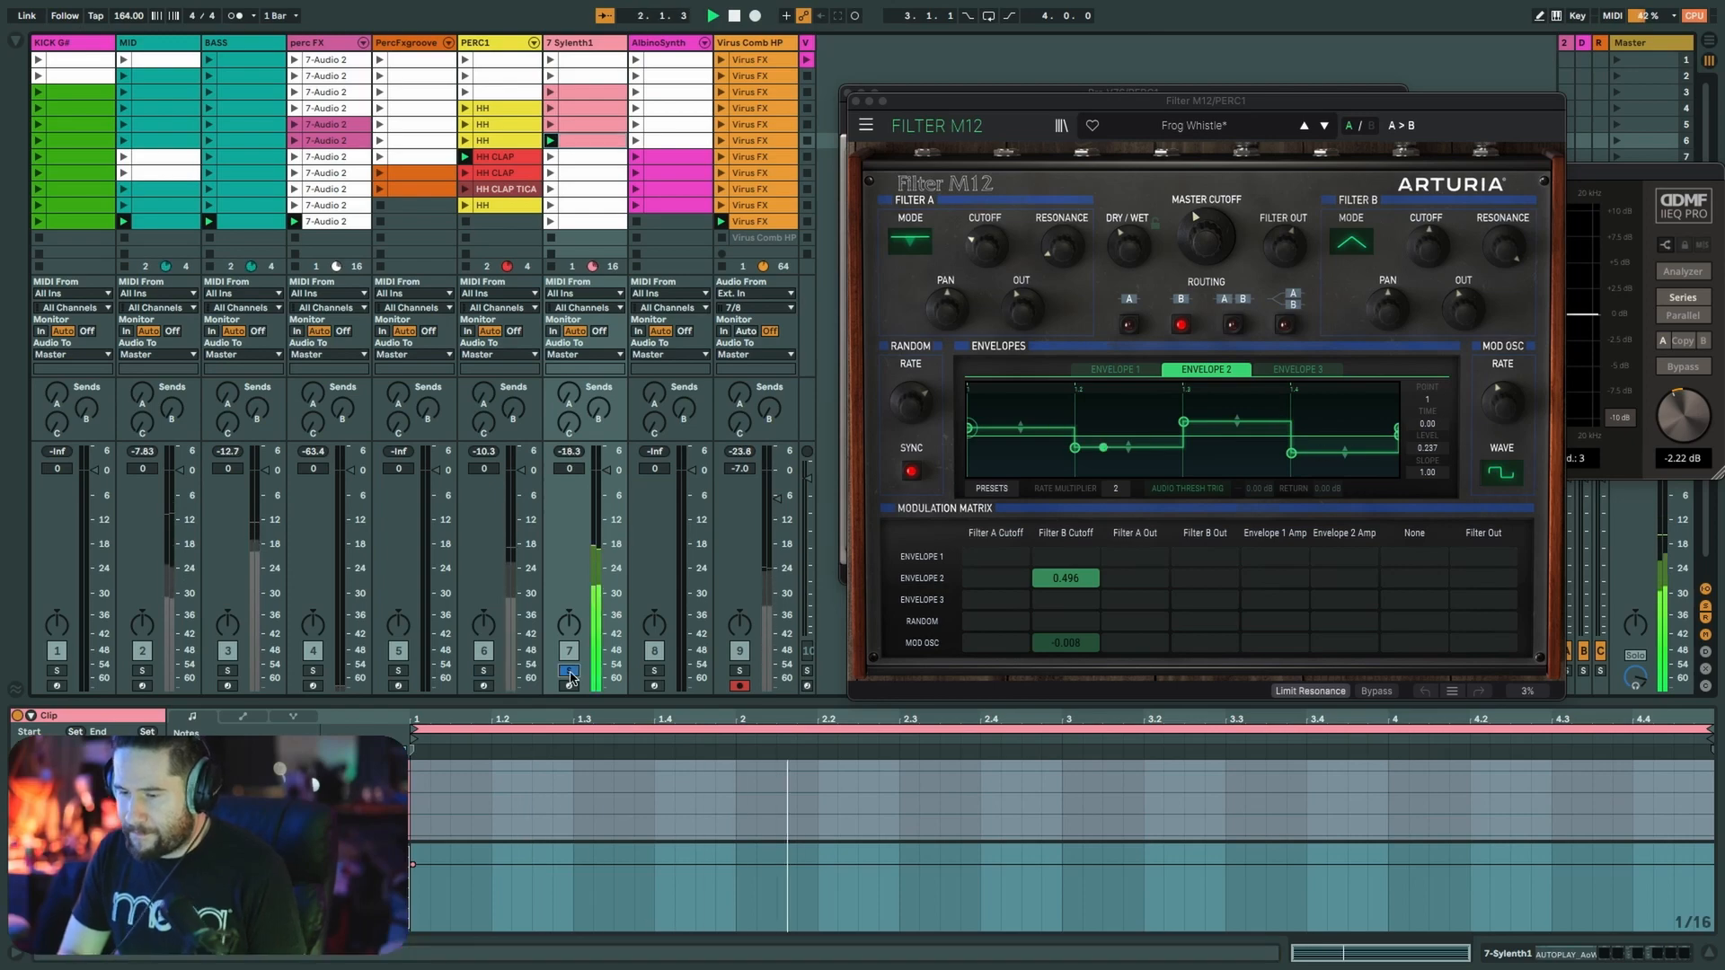
pyautogui.click(857, 101)
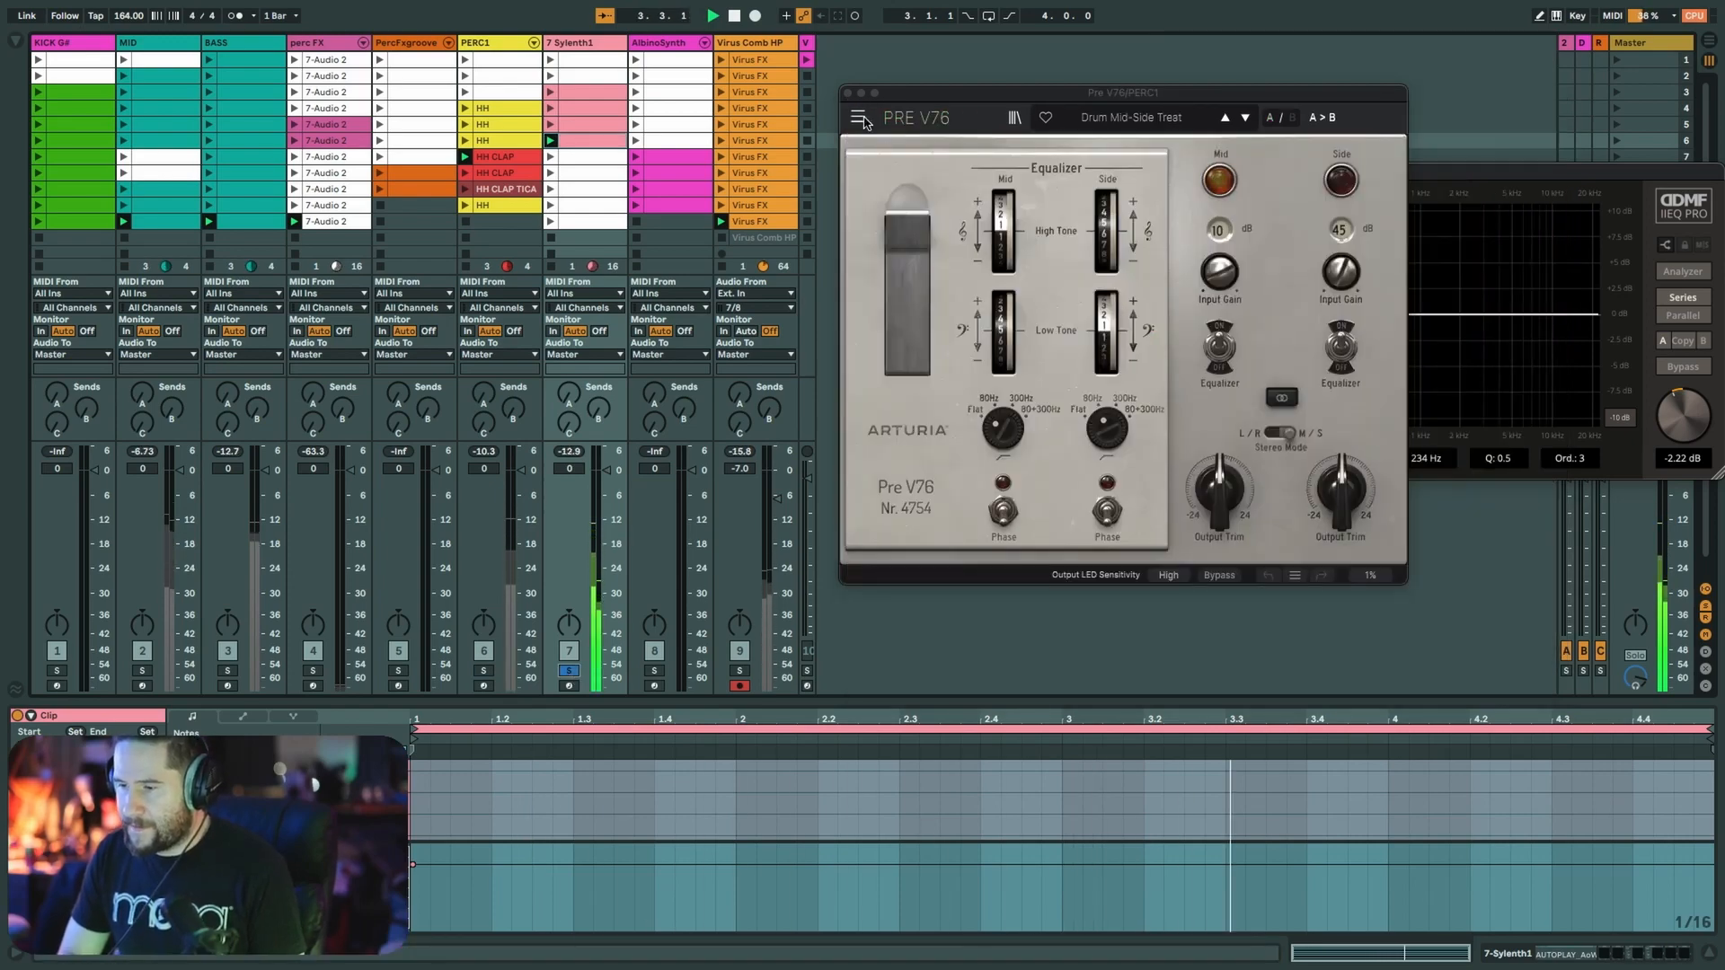
pyautogui.click(847, 93)
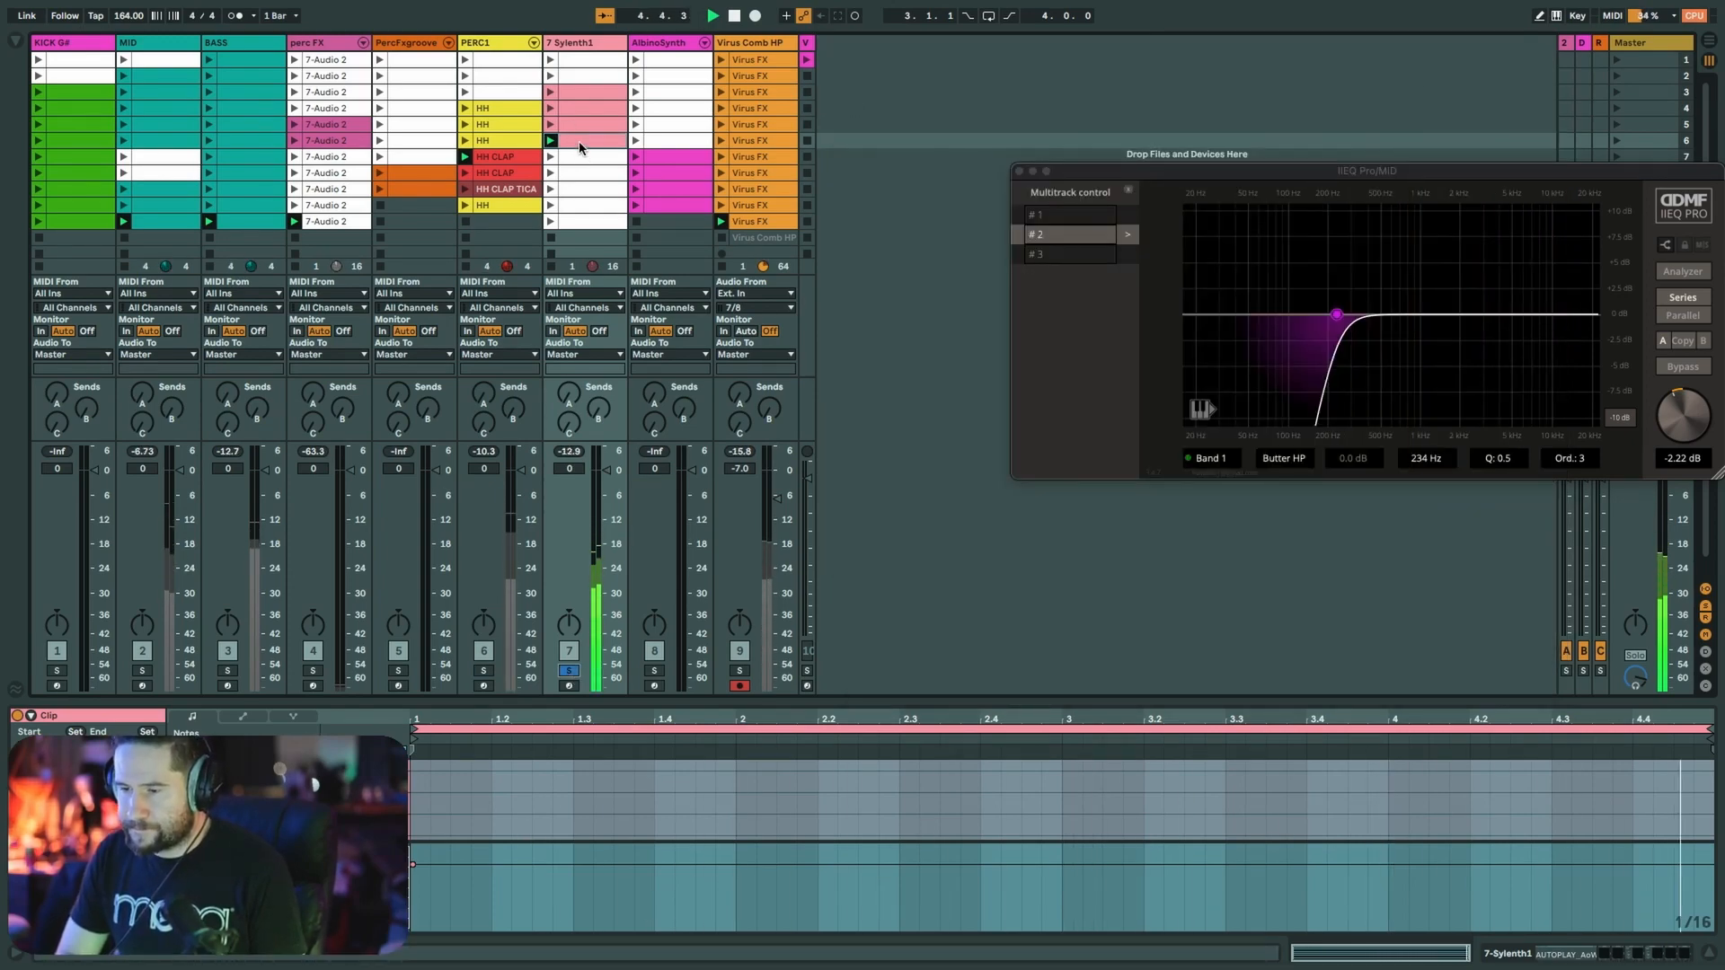
pyautogui.click(1018, 170)
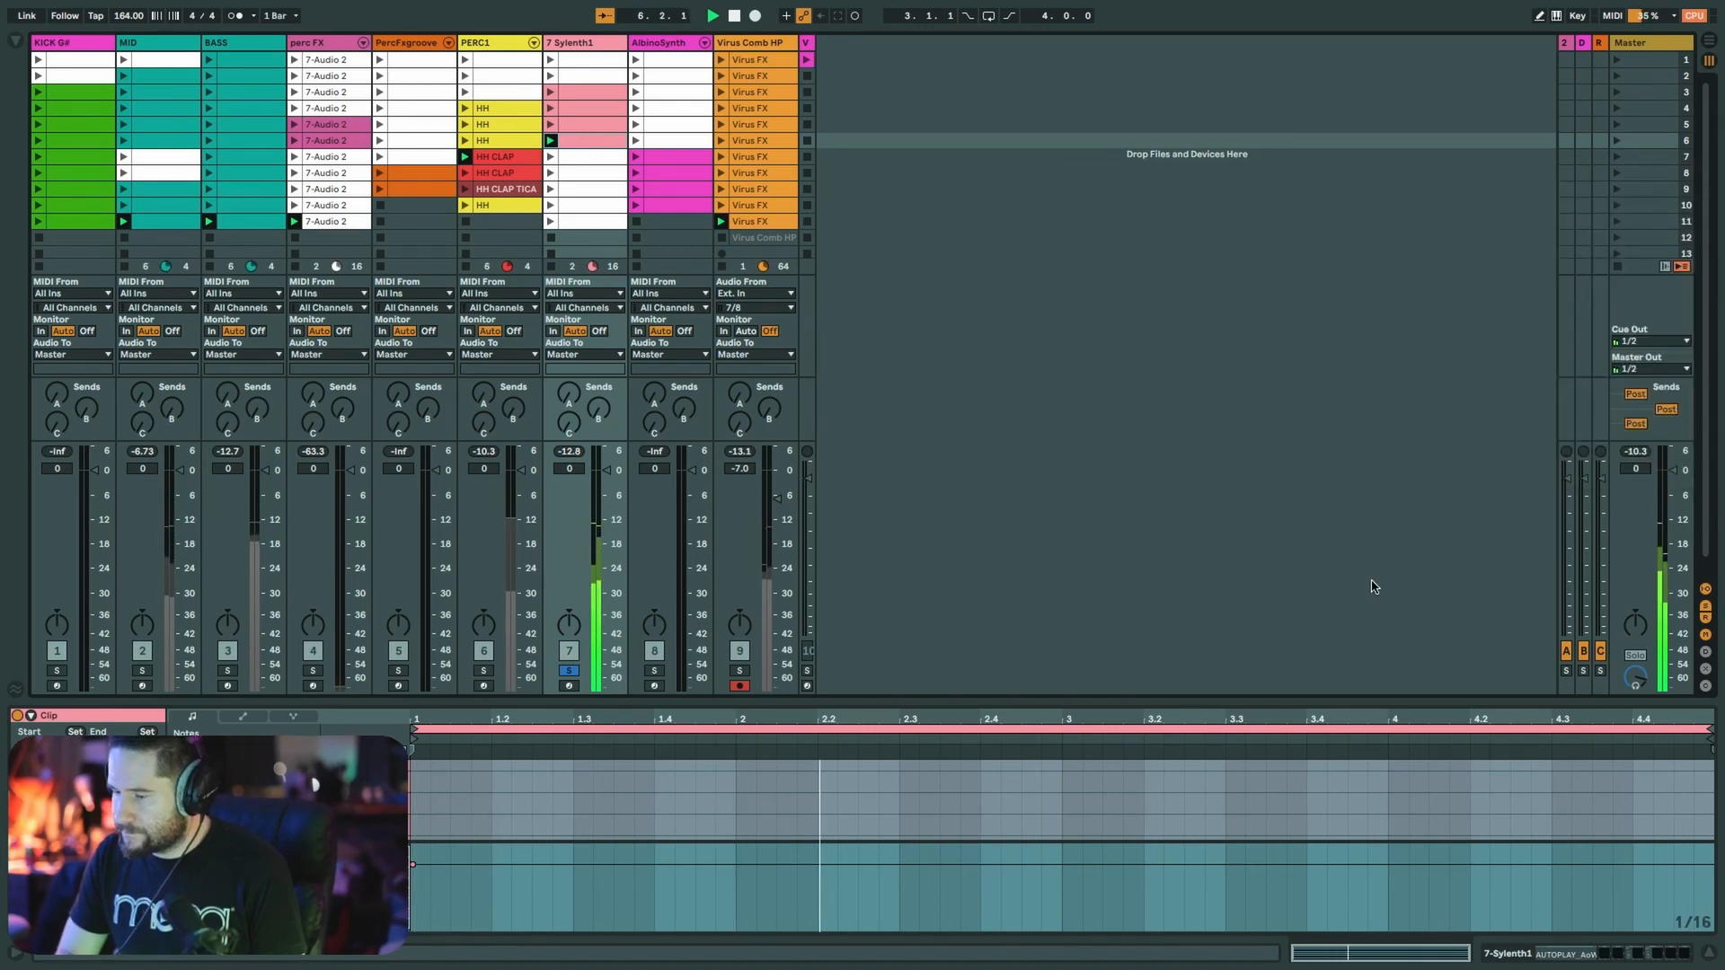
# - Enlarge the clip editor to examine the notes of the 7 Sylenth1 clip and return to the track's device chain
pyautogui.hotkey('shift', 'Tab')
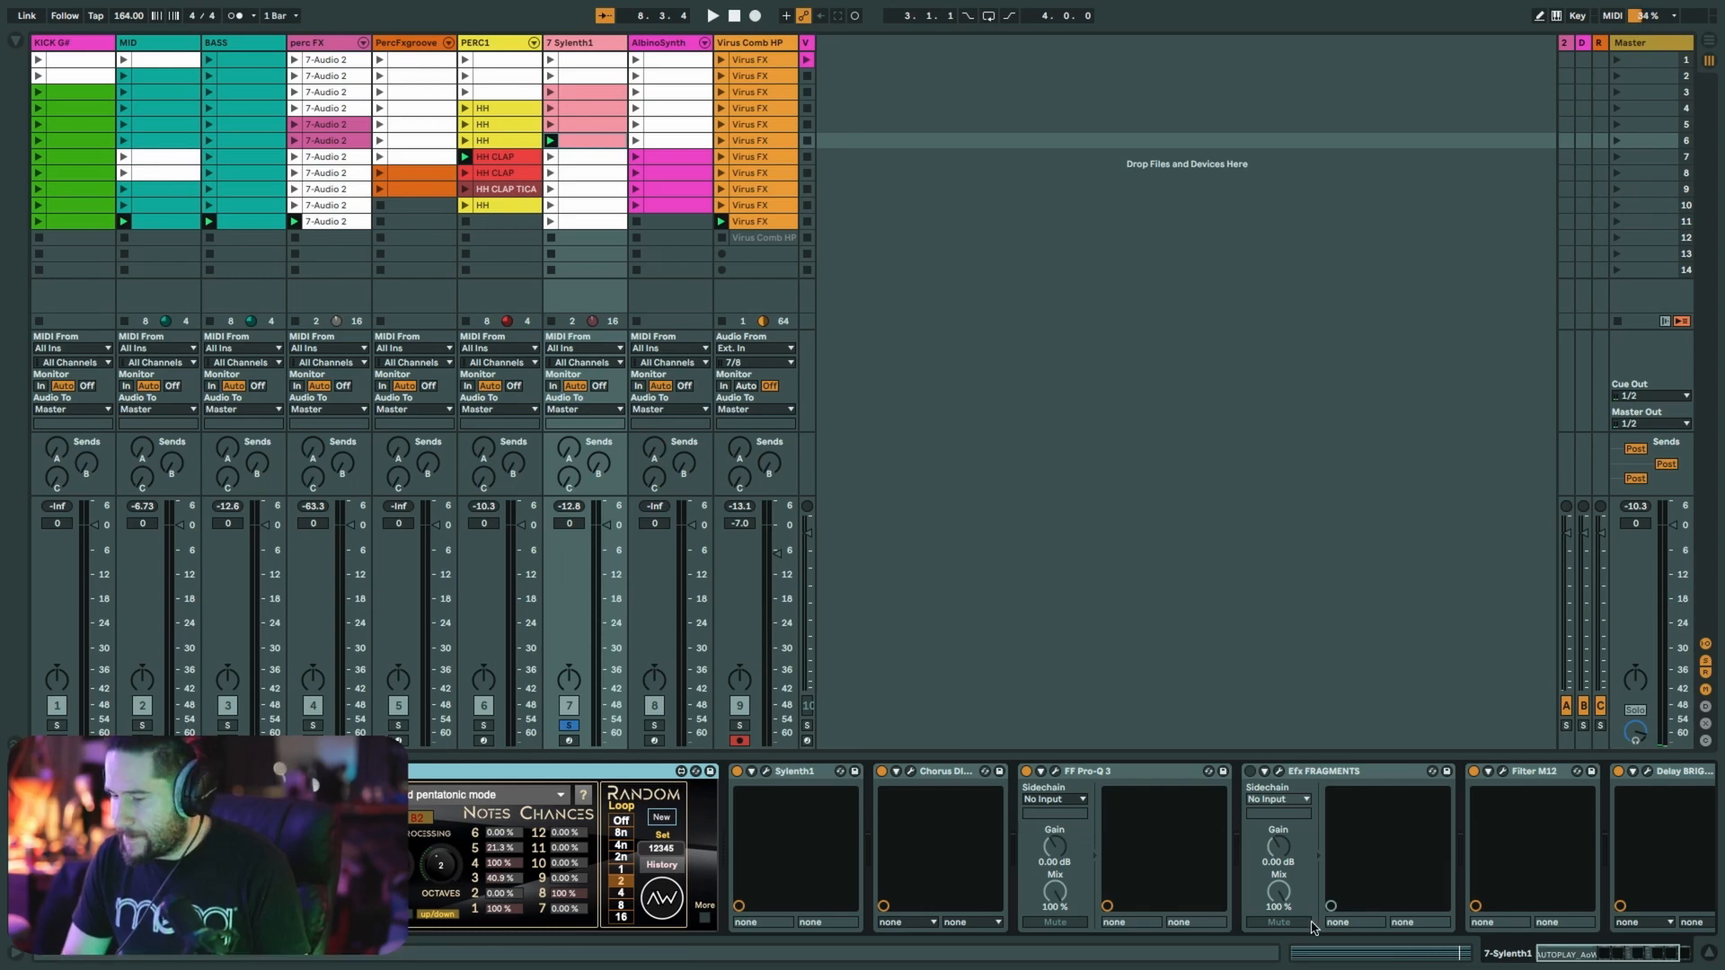
pyautogui.hotkey('shift', 'Tab')
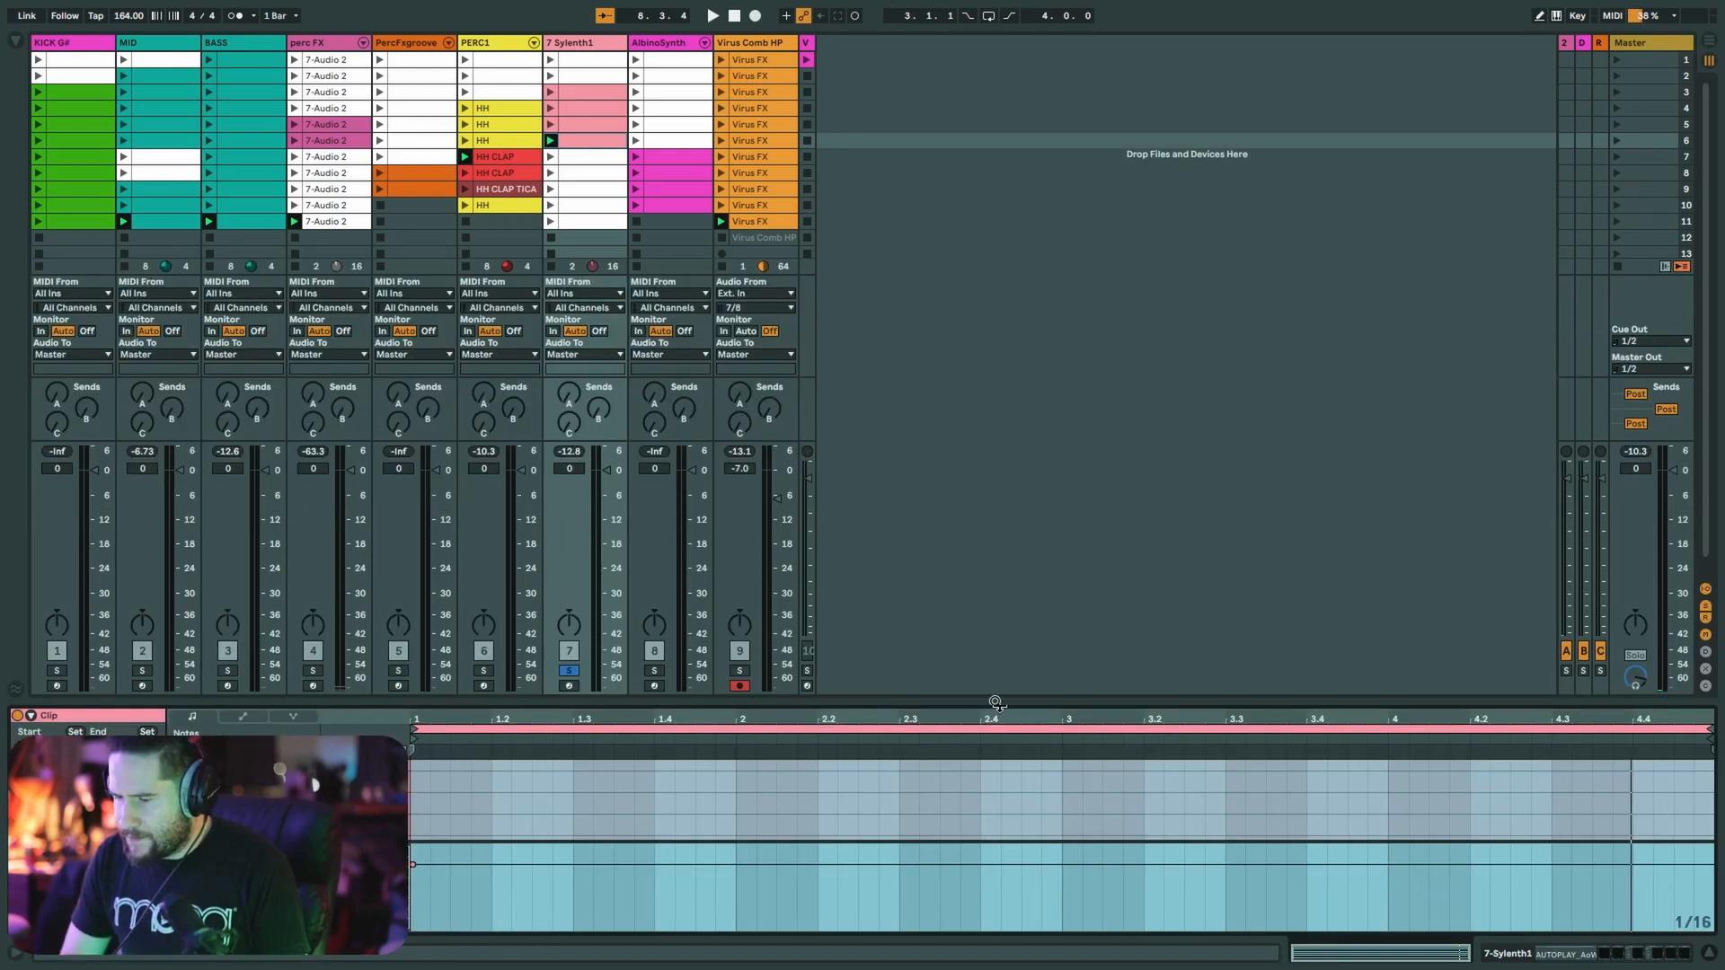
pyautogui.moveTo(992, 700); pyautogui.dragTo(930, 329)
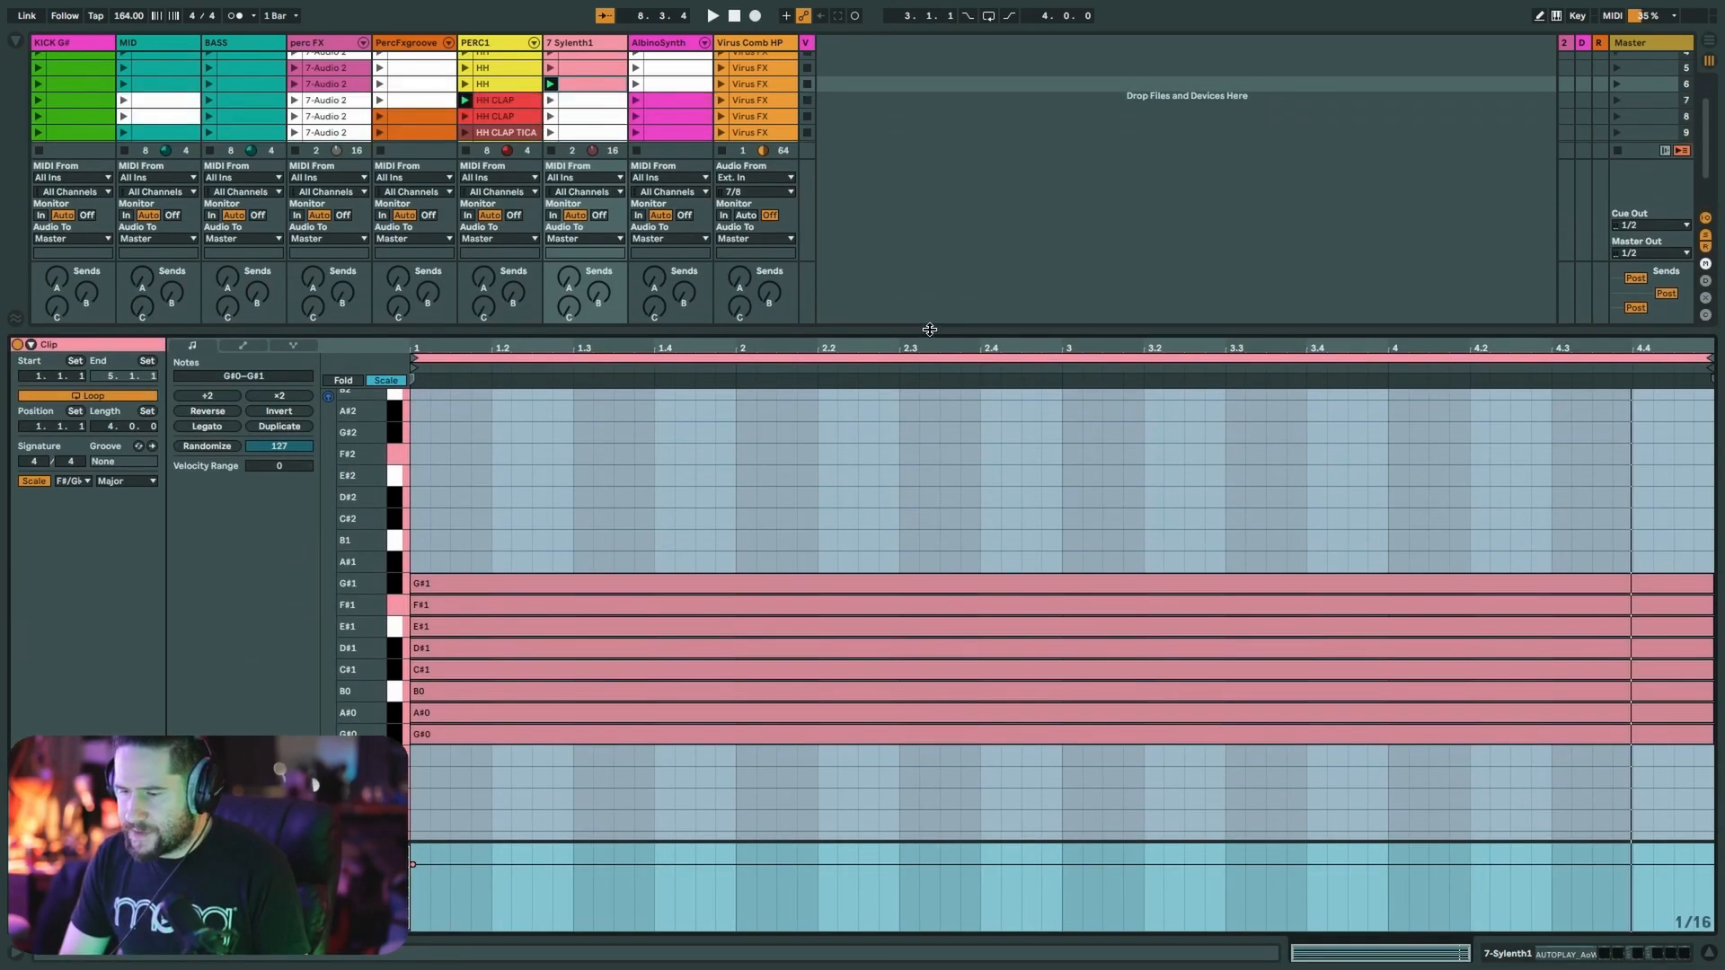
pyautogui.hotkey('shift', 'Tab')
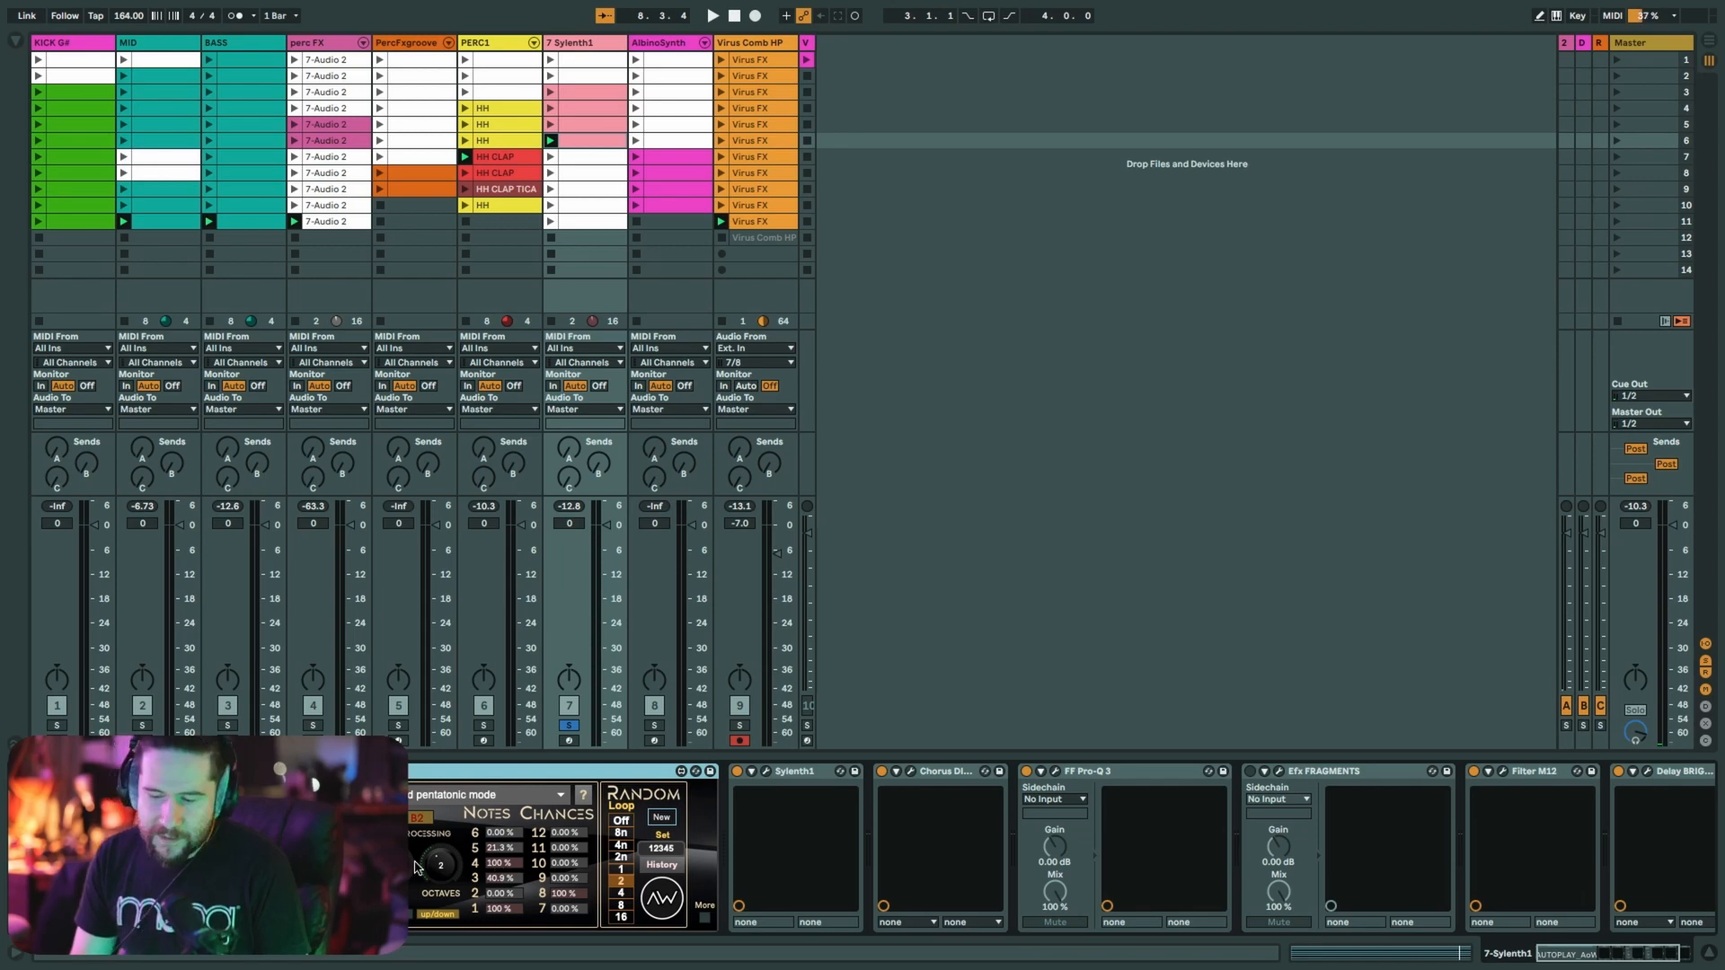
# - Group the 7 Sylenth1 effects from the chorus to the delay into one rack, bypass it and play the dry sound
pyautogui.press('space')
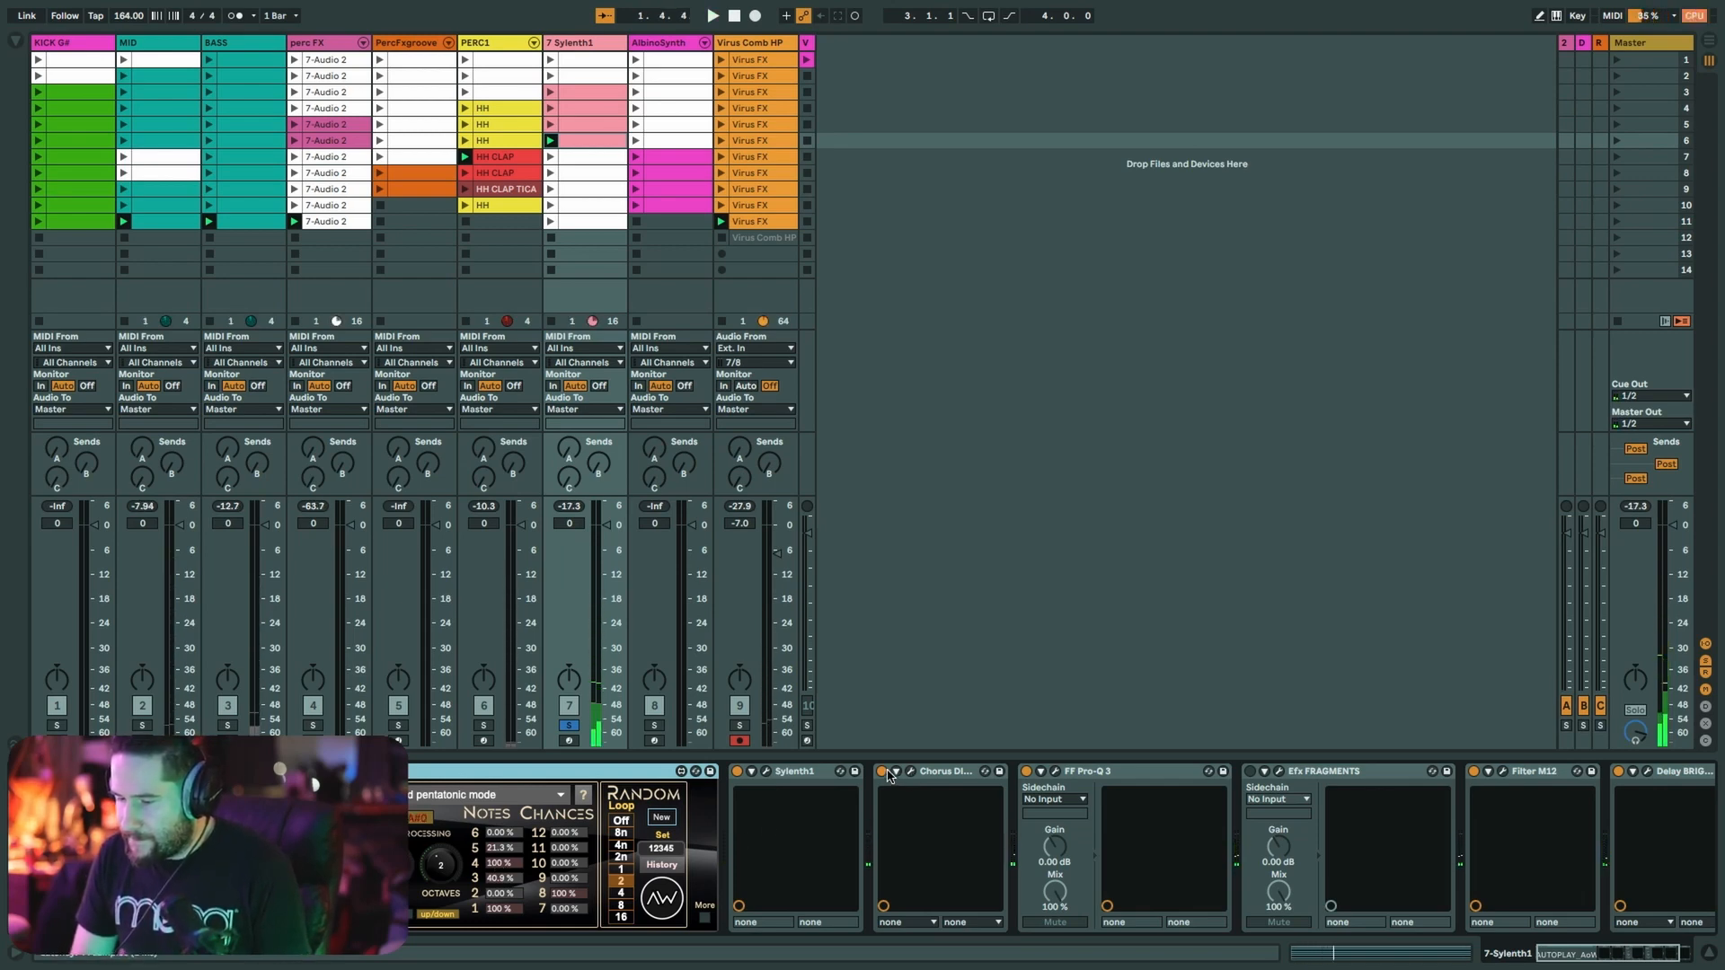
pyautogui.click(954, 778)
pyautogui.hscroll(3, 954, 778)
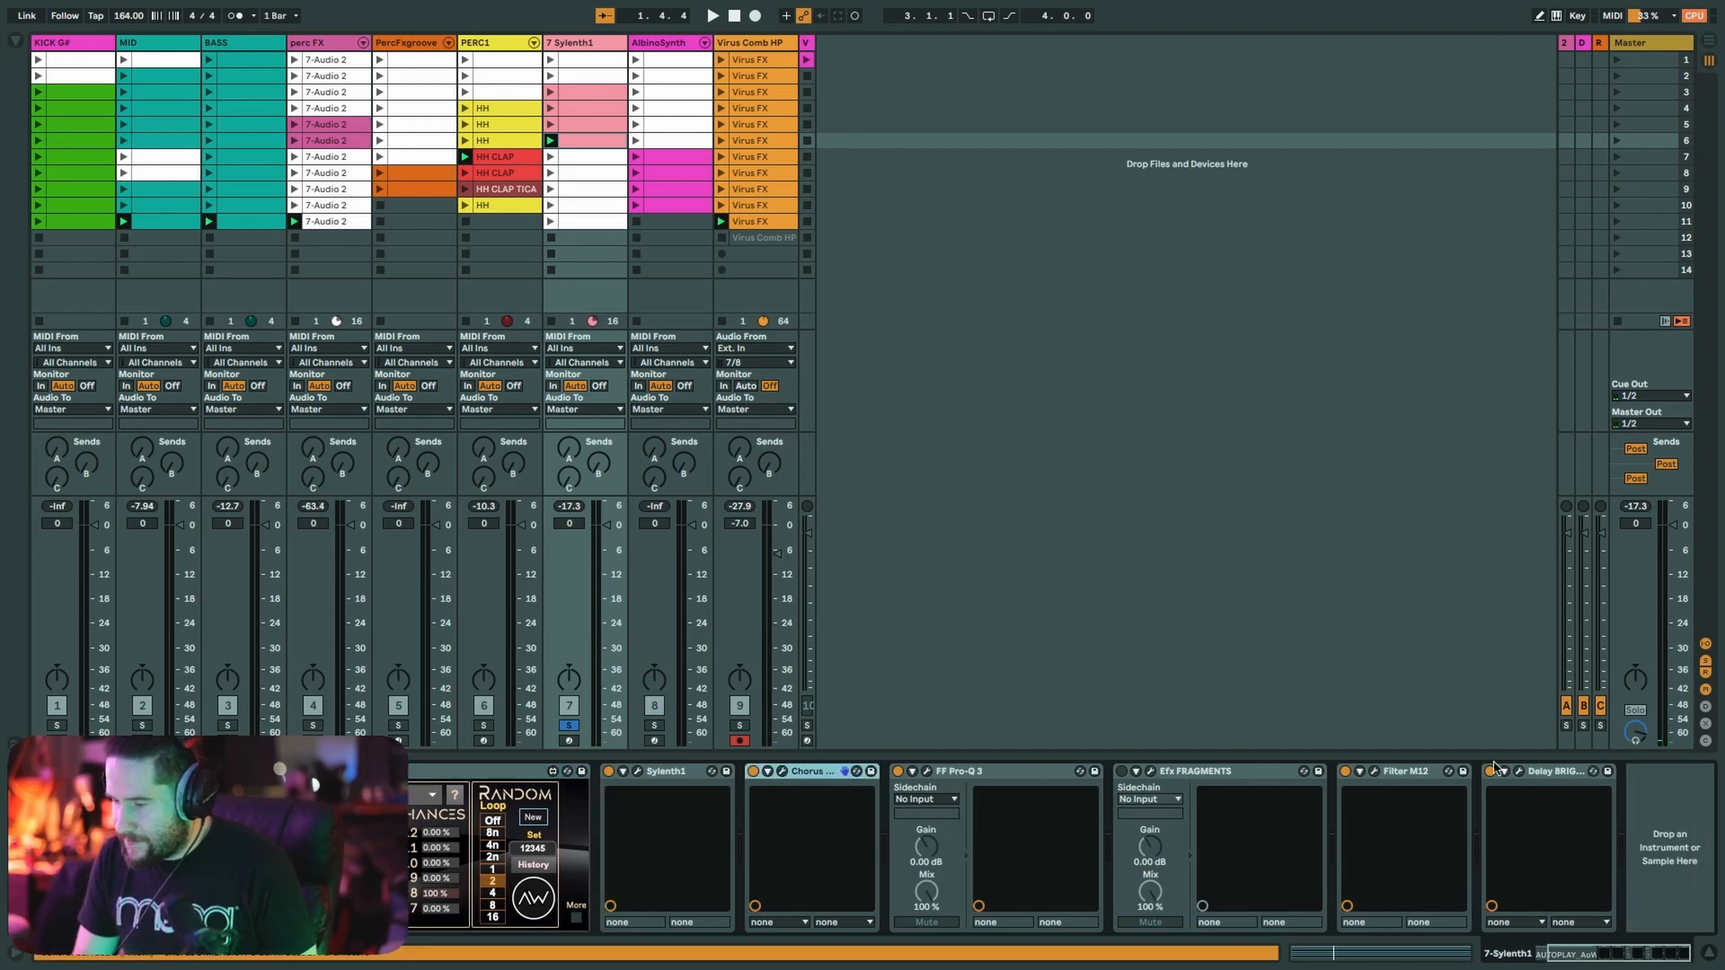
pyautogui.keyDown('shift'); pyautogui.click(1540, 775); pyautogui.keyUp('shift')
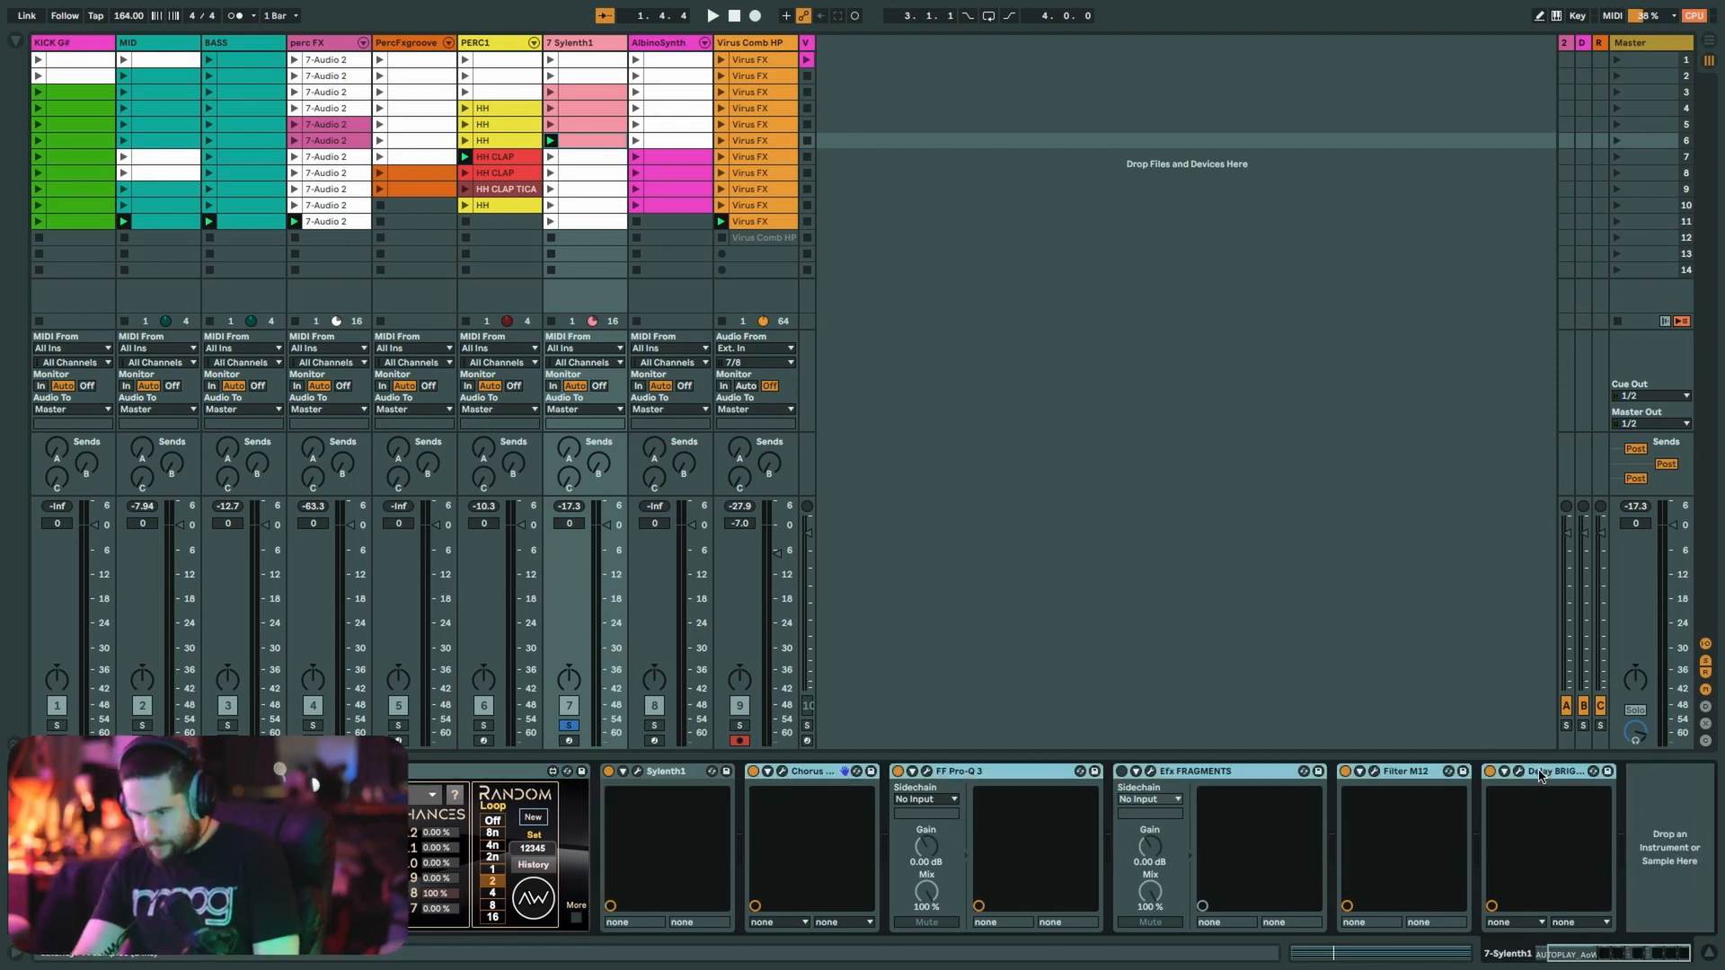
pyautogui.hotkey('ctrl', 'g')
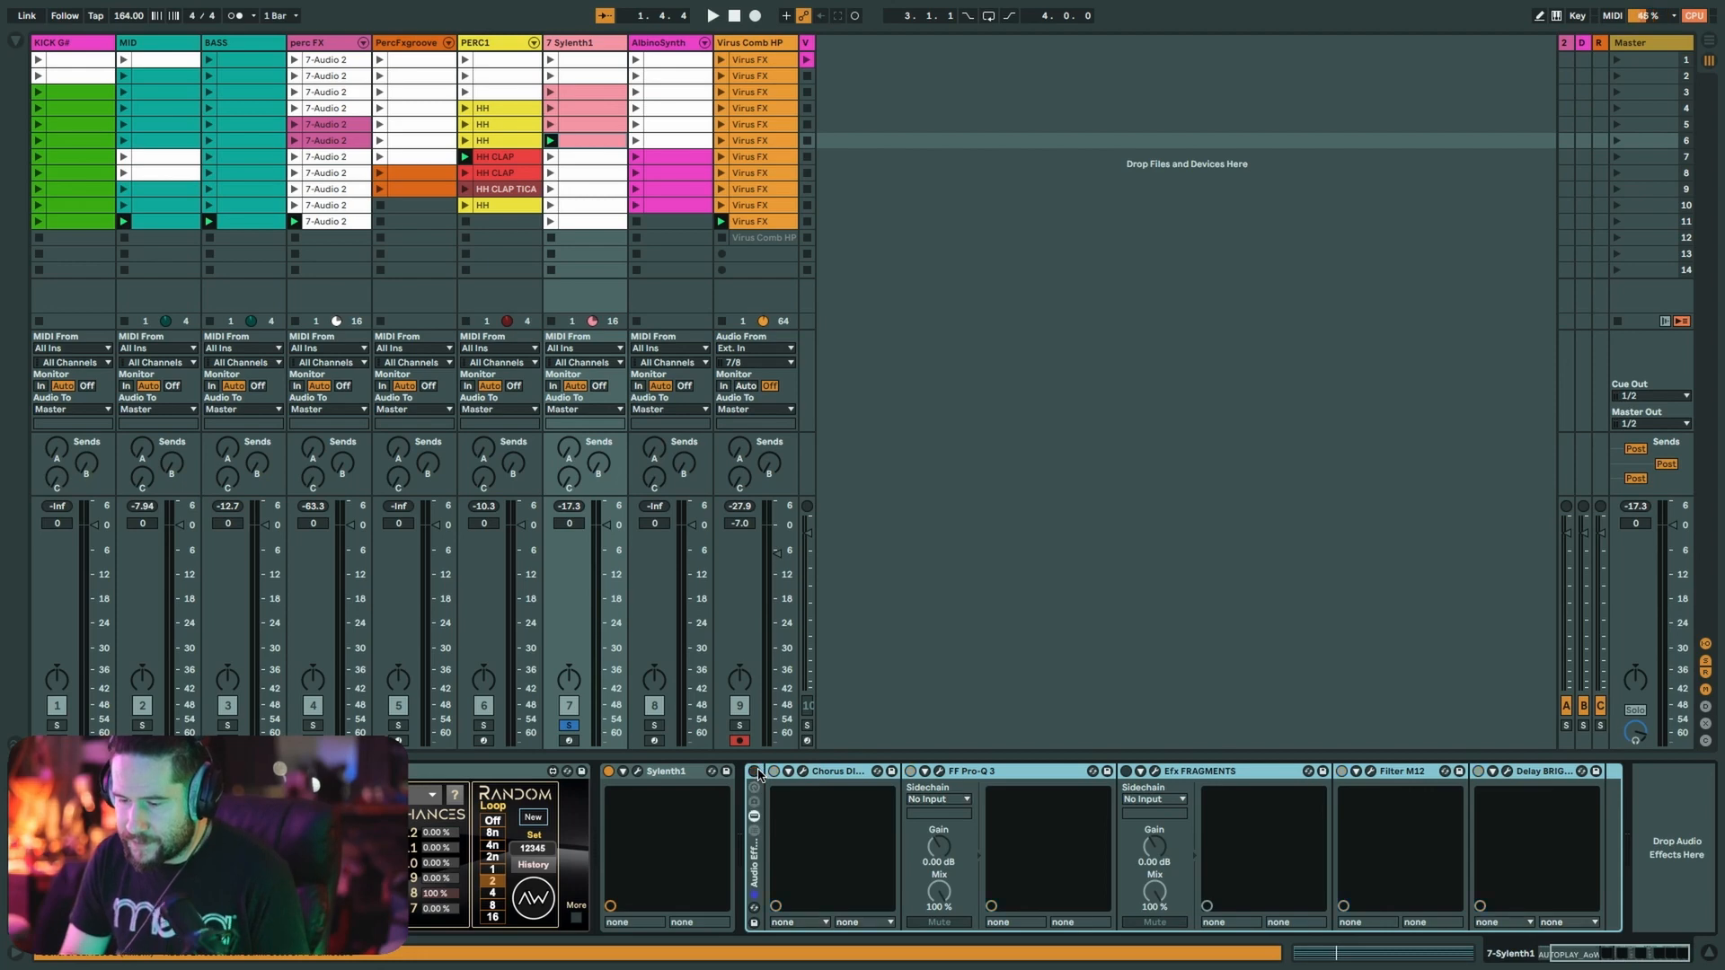
pyautogui.press('space')
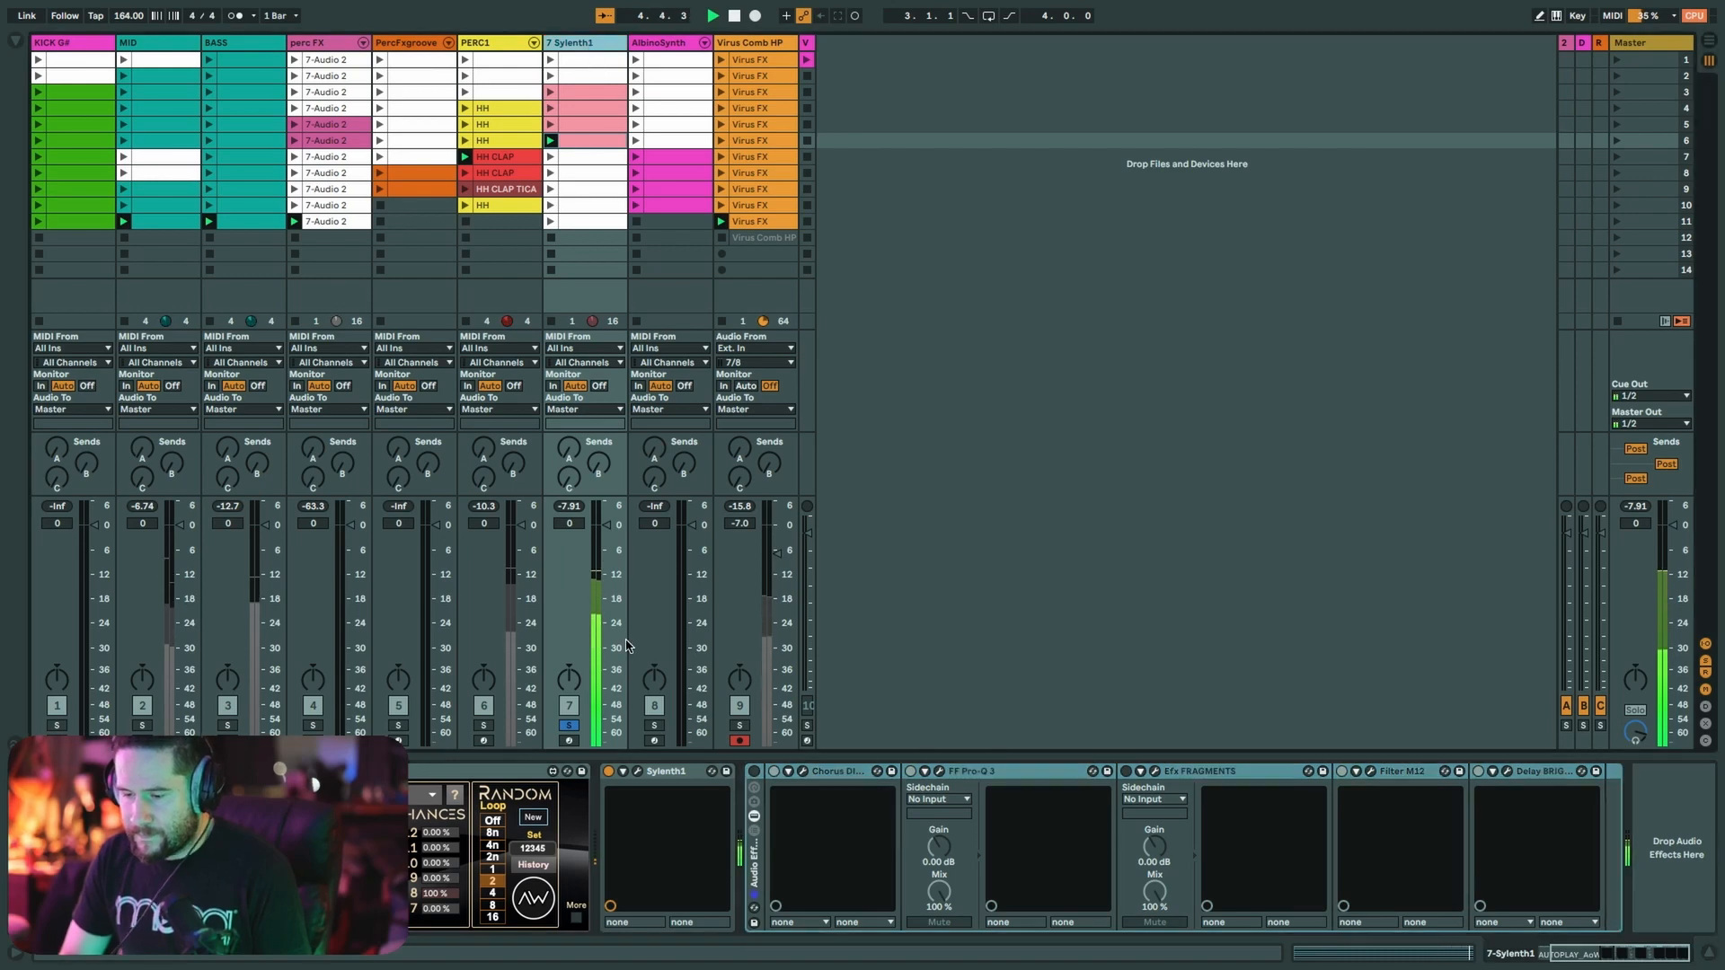
# - Show the Sylenth1 settings, play the sound while viewing its spectrum in SPAN, and close SPAN
pyautogui.click(637, 771)
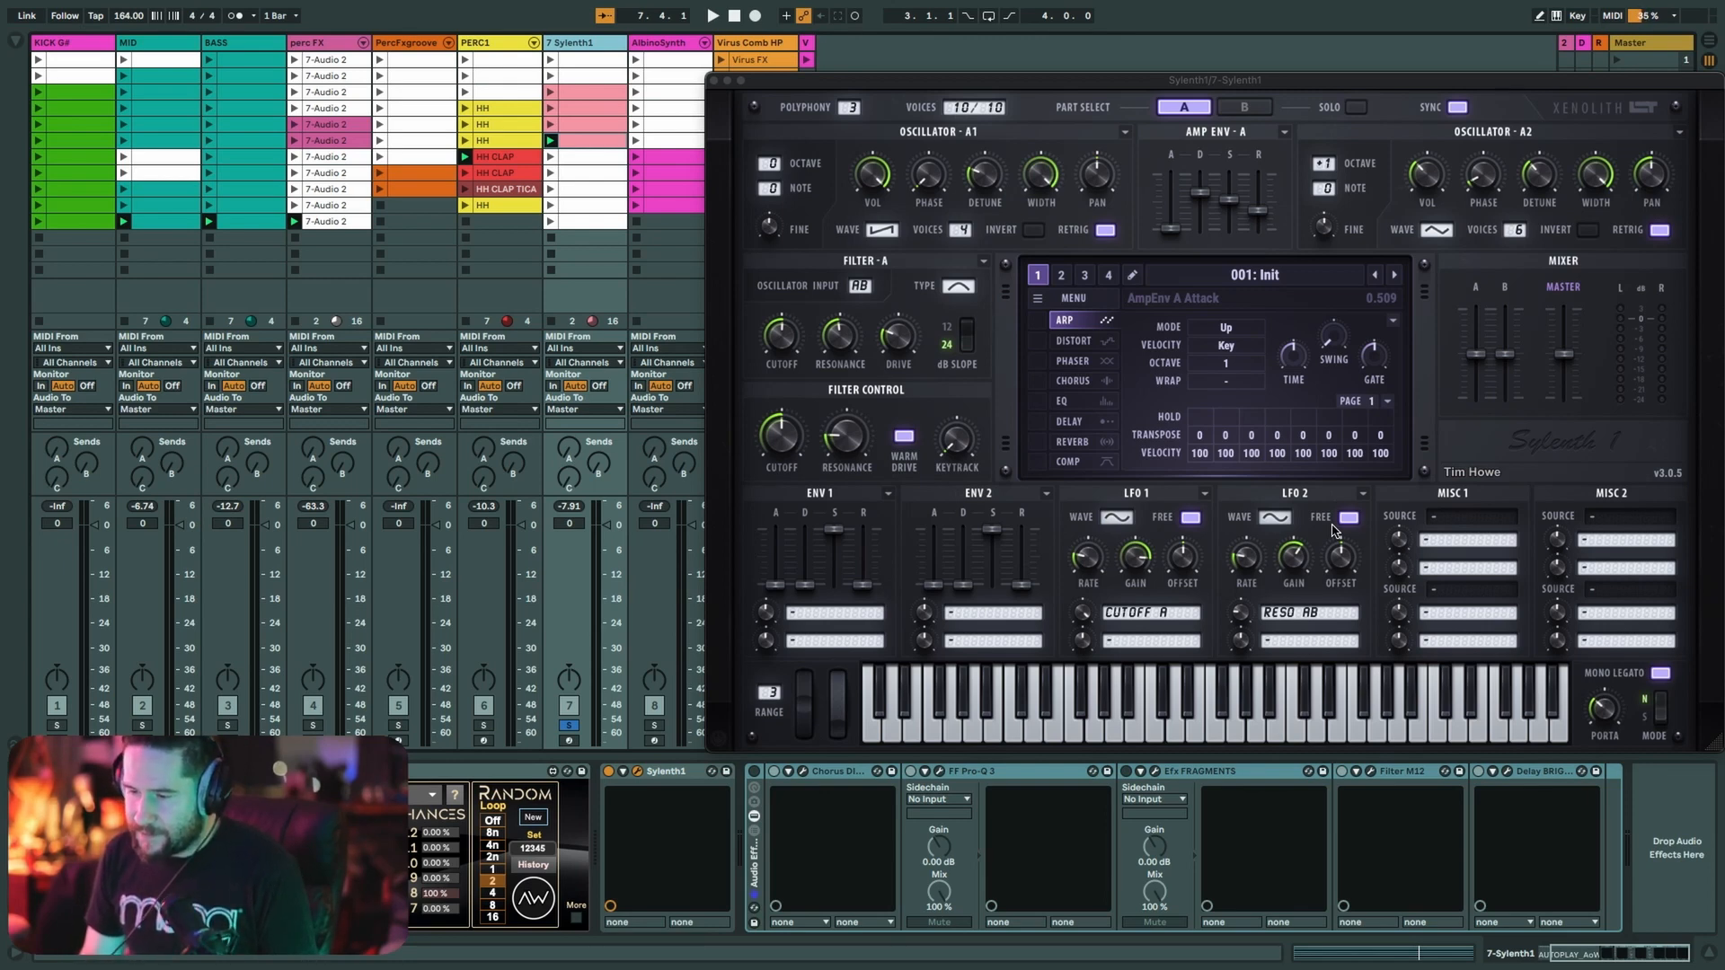
pyautogui.press('space')
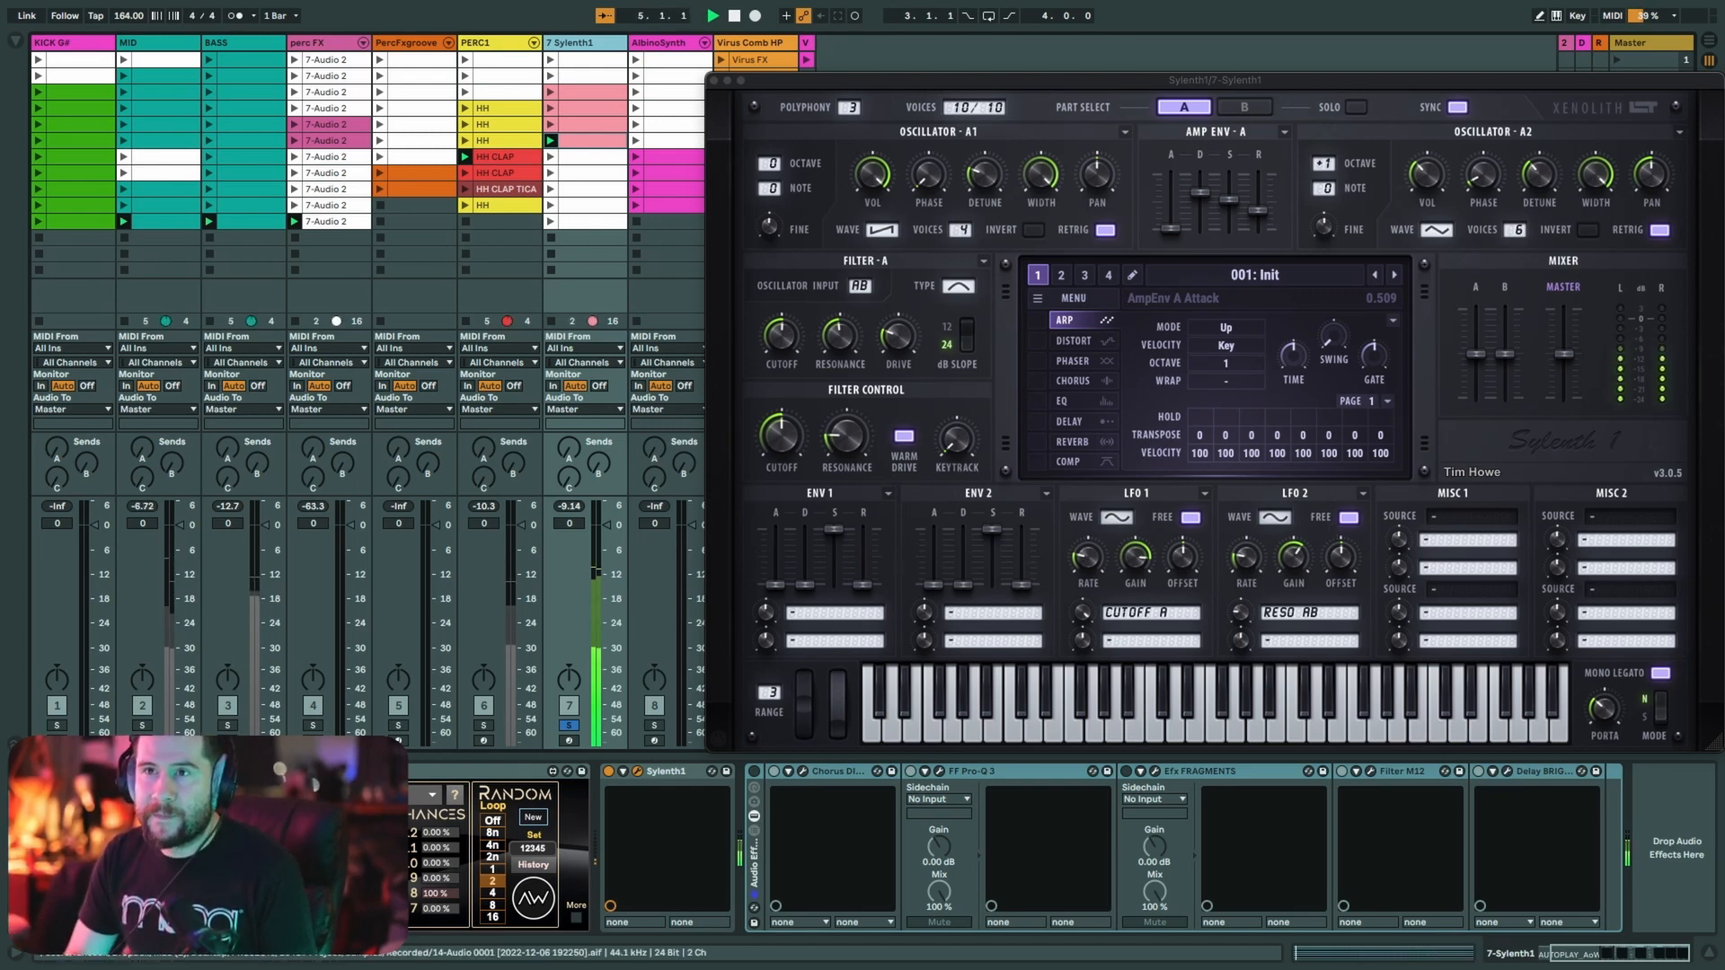
pyautogui.moveTo(358, 0); pyautogui.dragTo(589, 121)
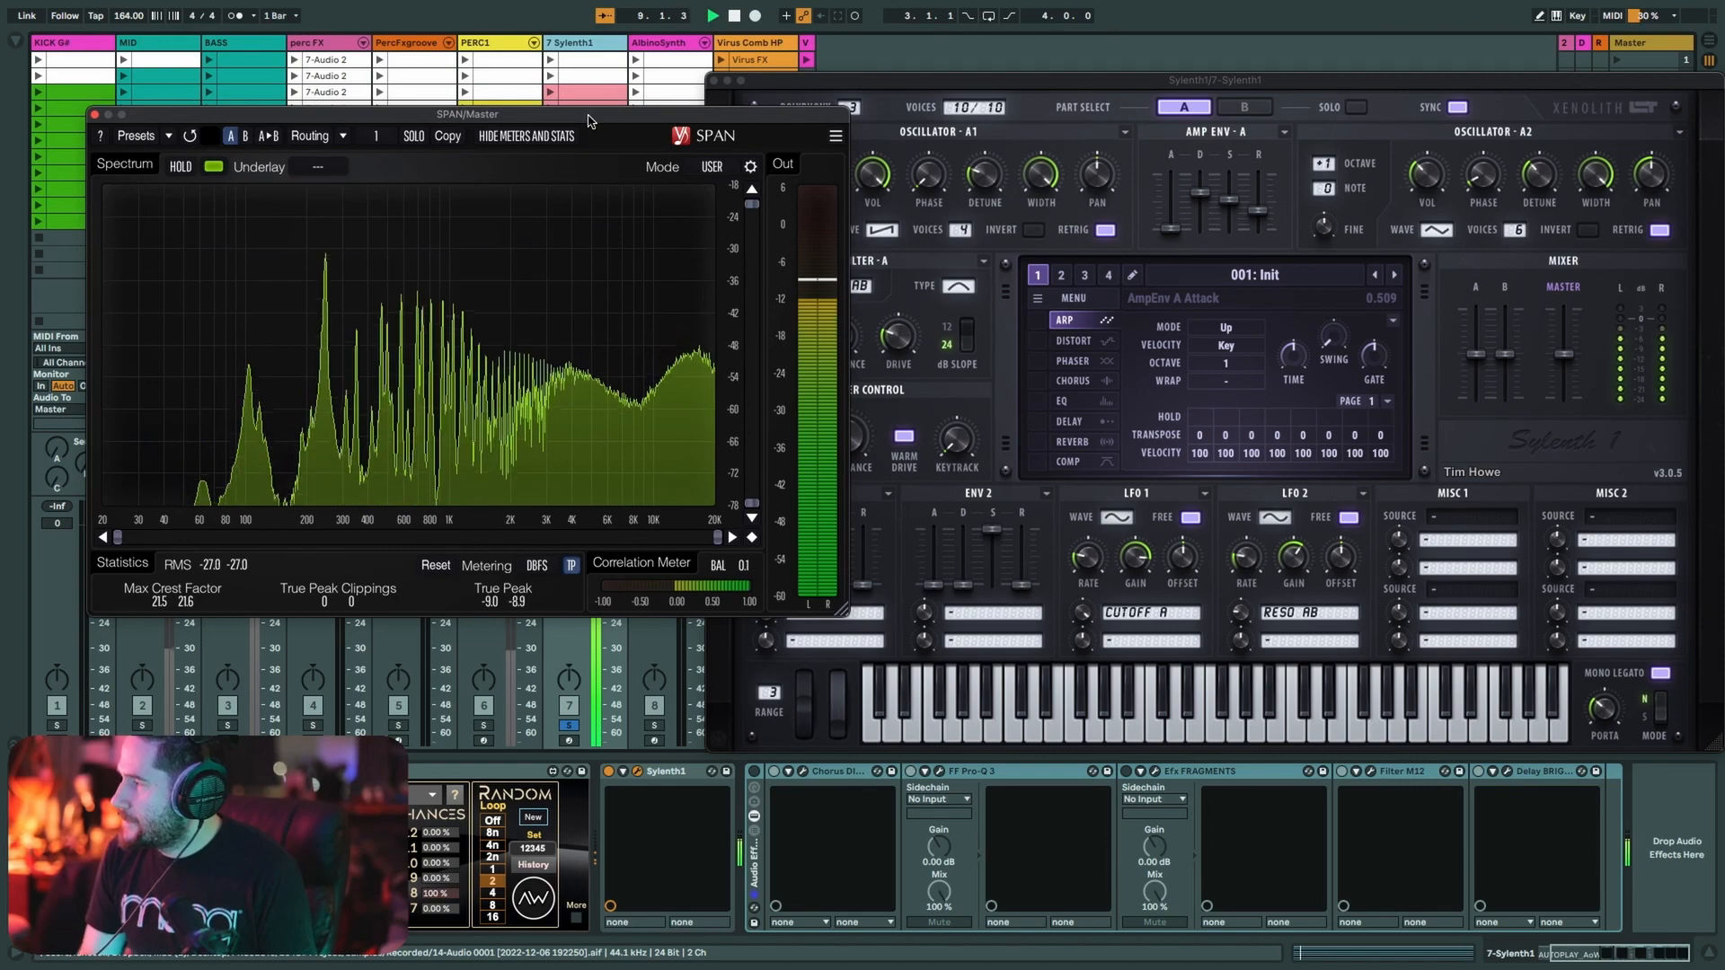
pyautogui.press('space')
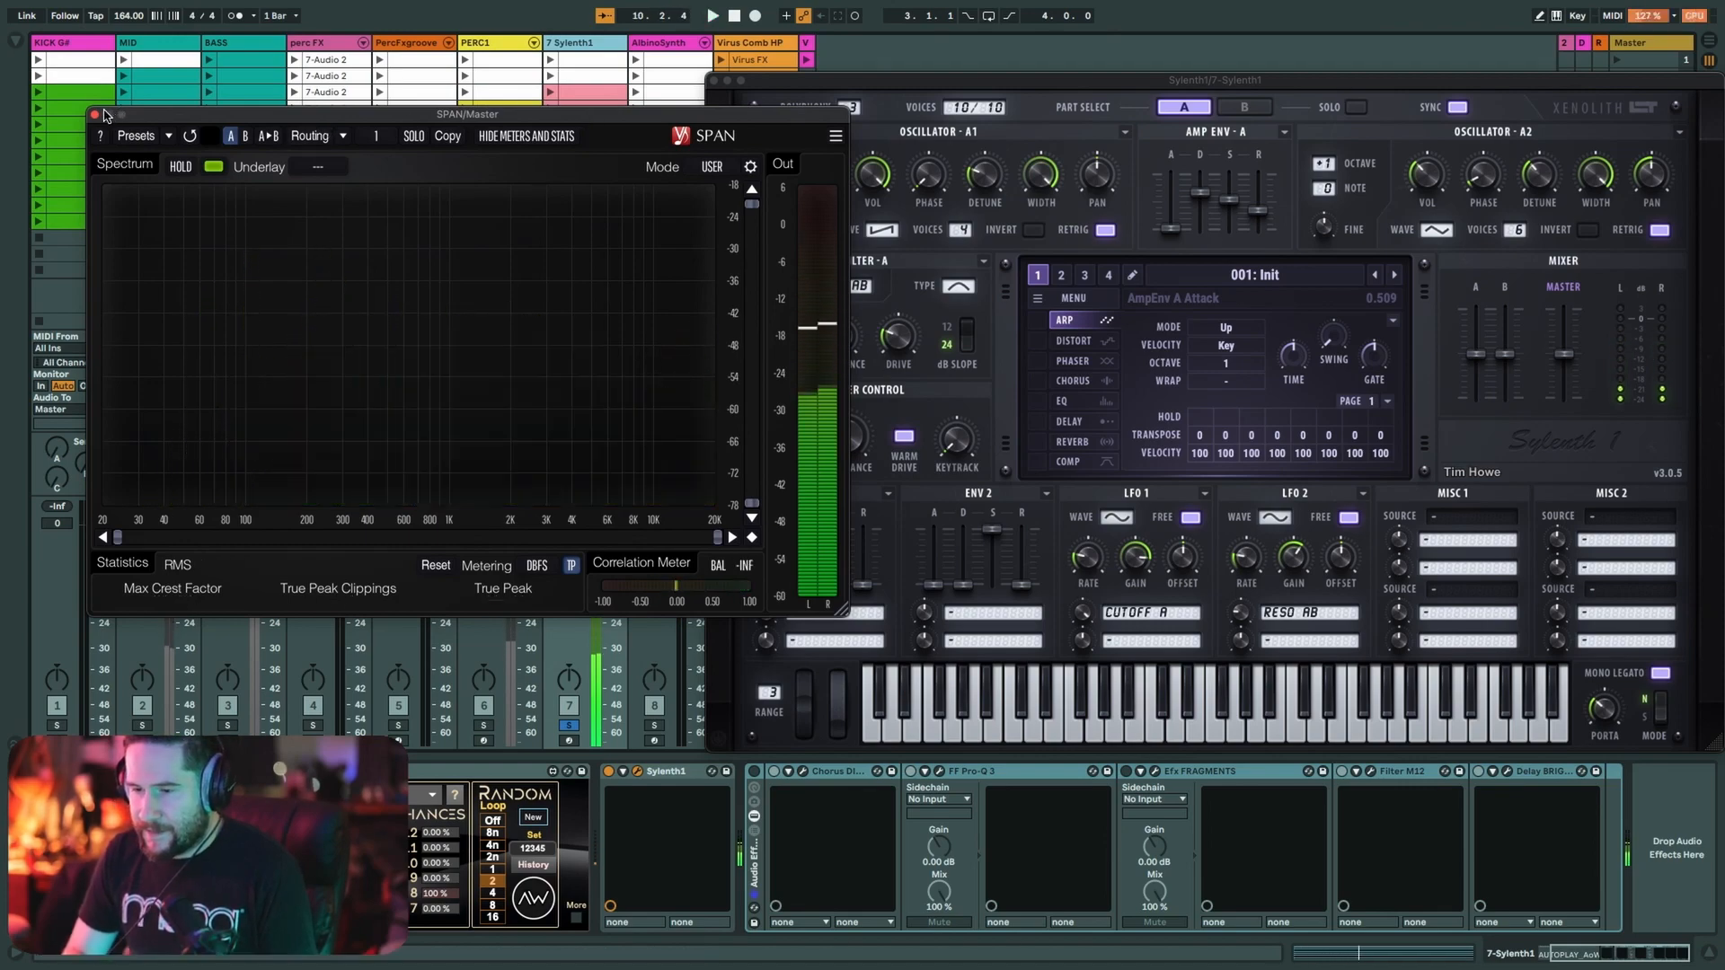
pyautogui.click(95, 114)
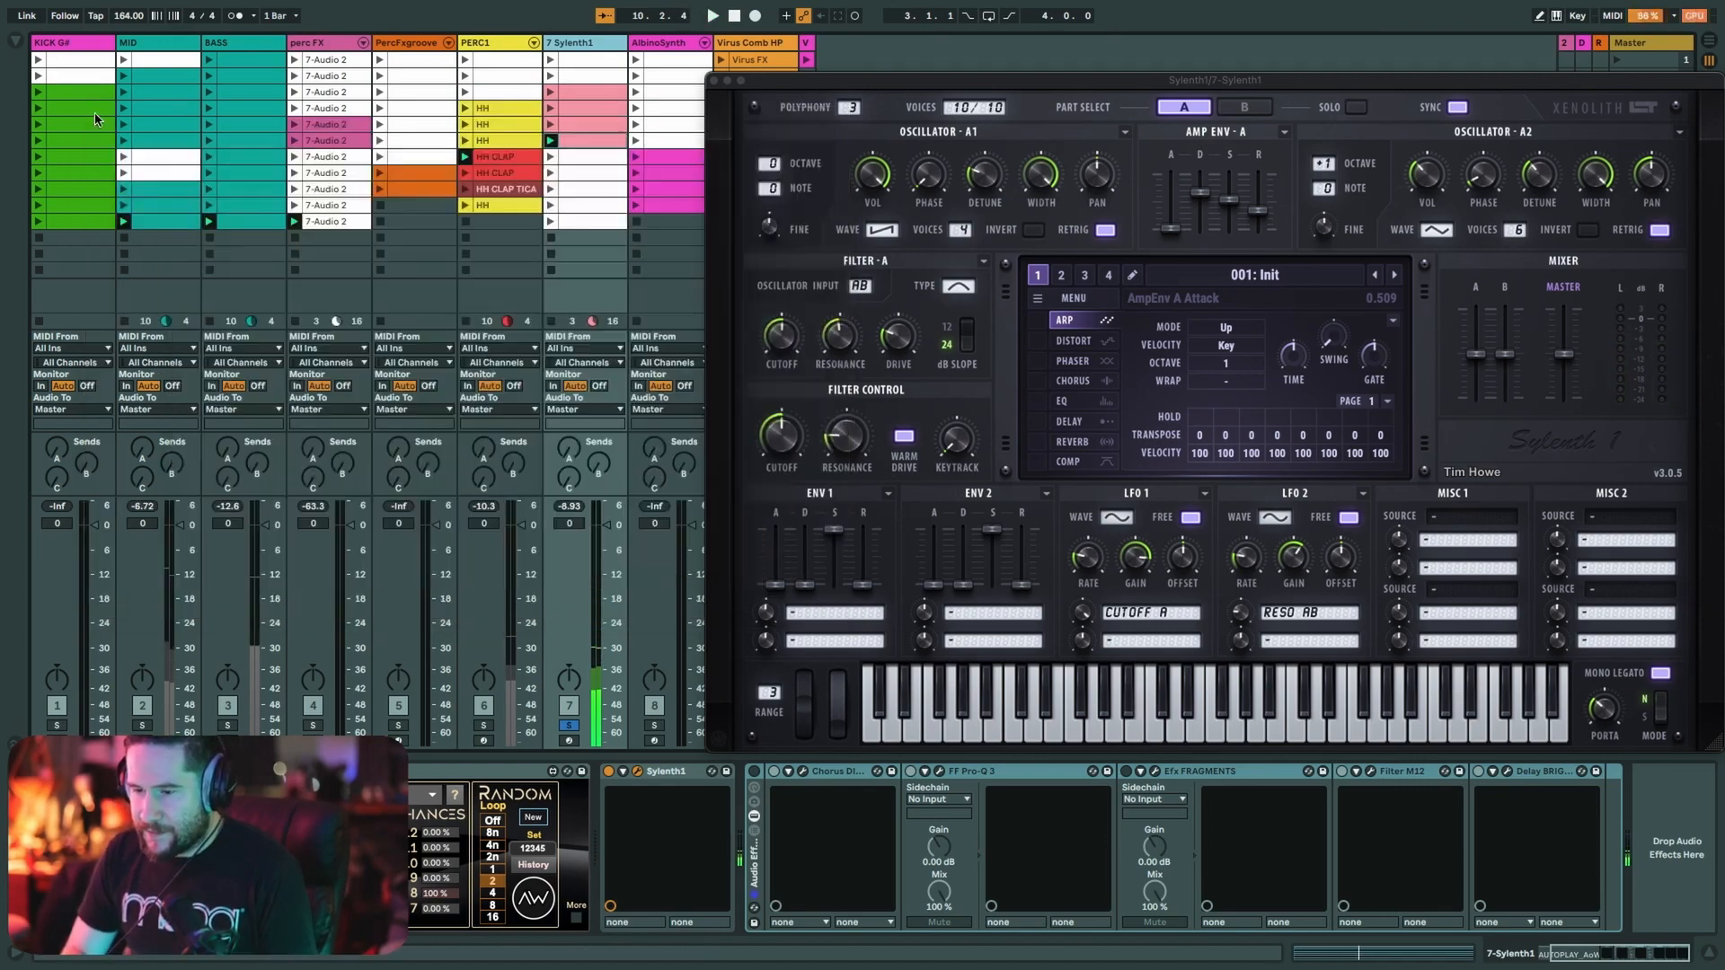
# - Switch the 7 Sylenth1 effects rack back on, show the Chorus DIMENSION-D settings and play the sound
pyautogui.click(754, 773)
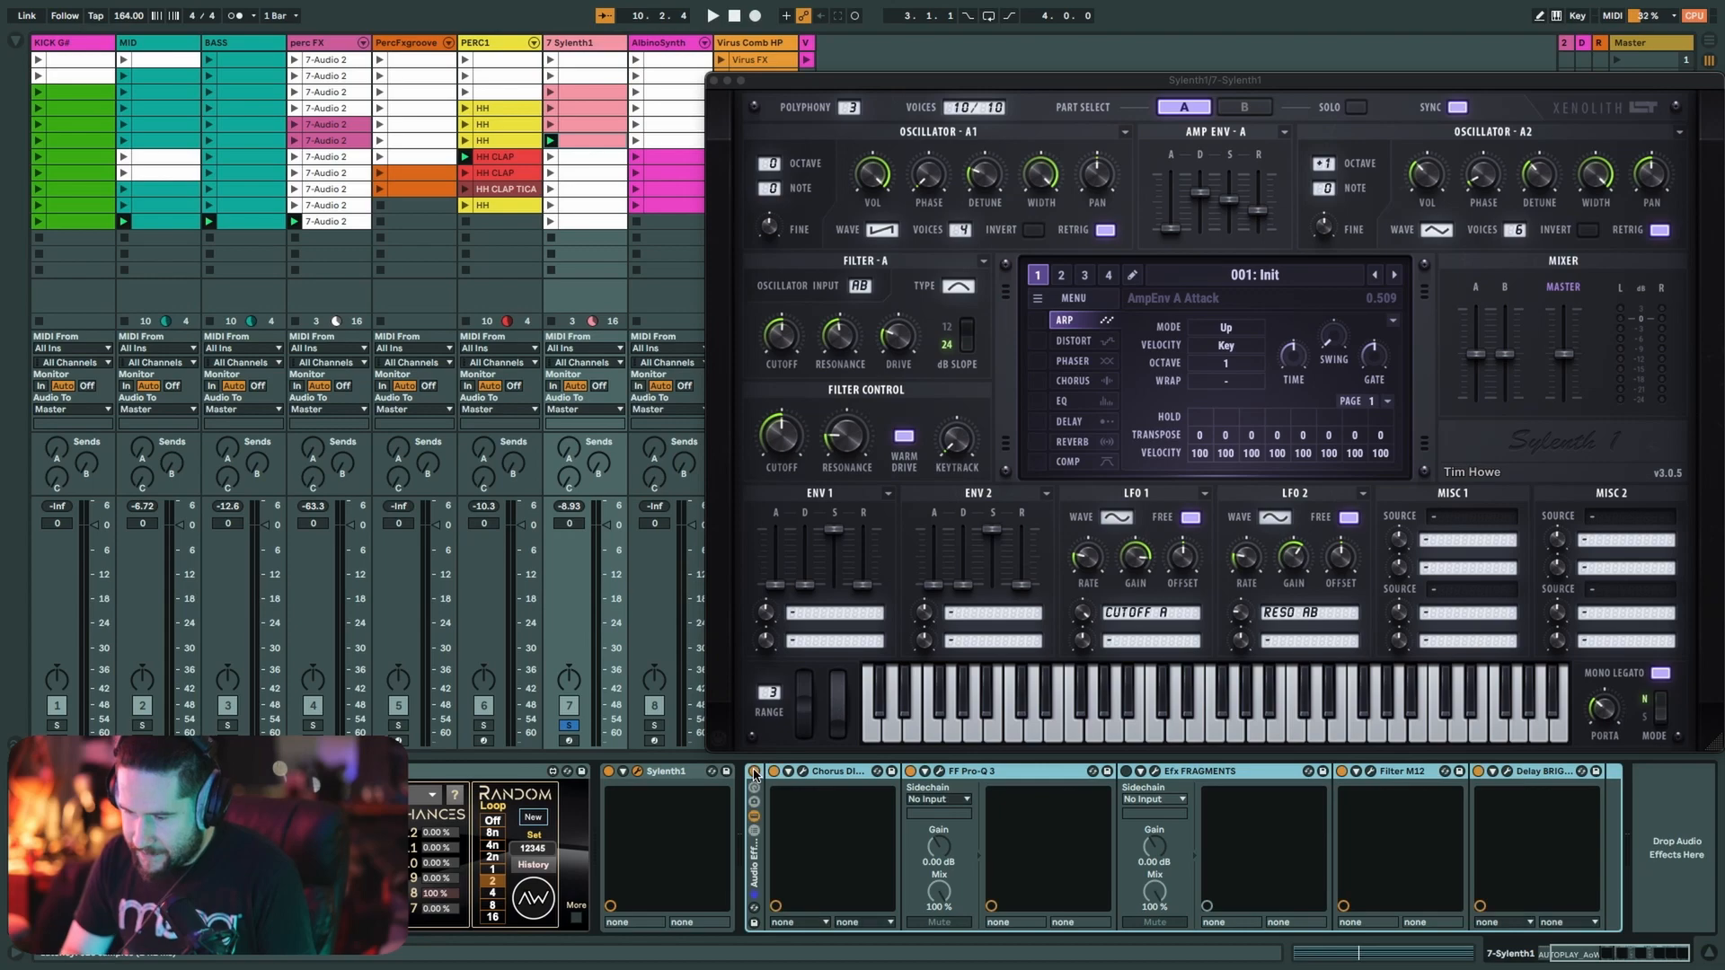
pyautogui.click(803, 773)
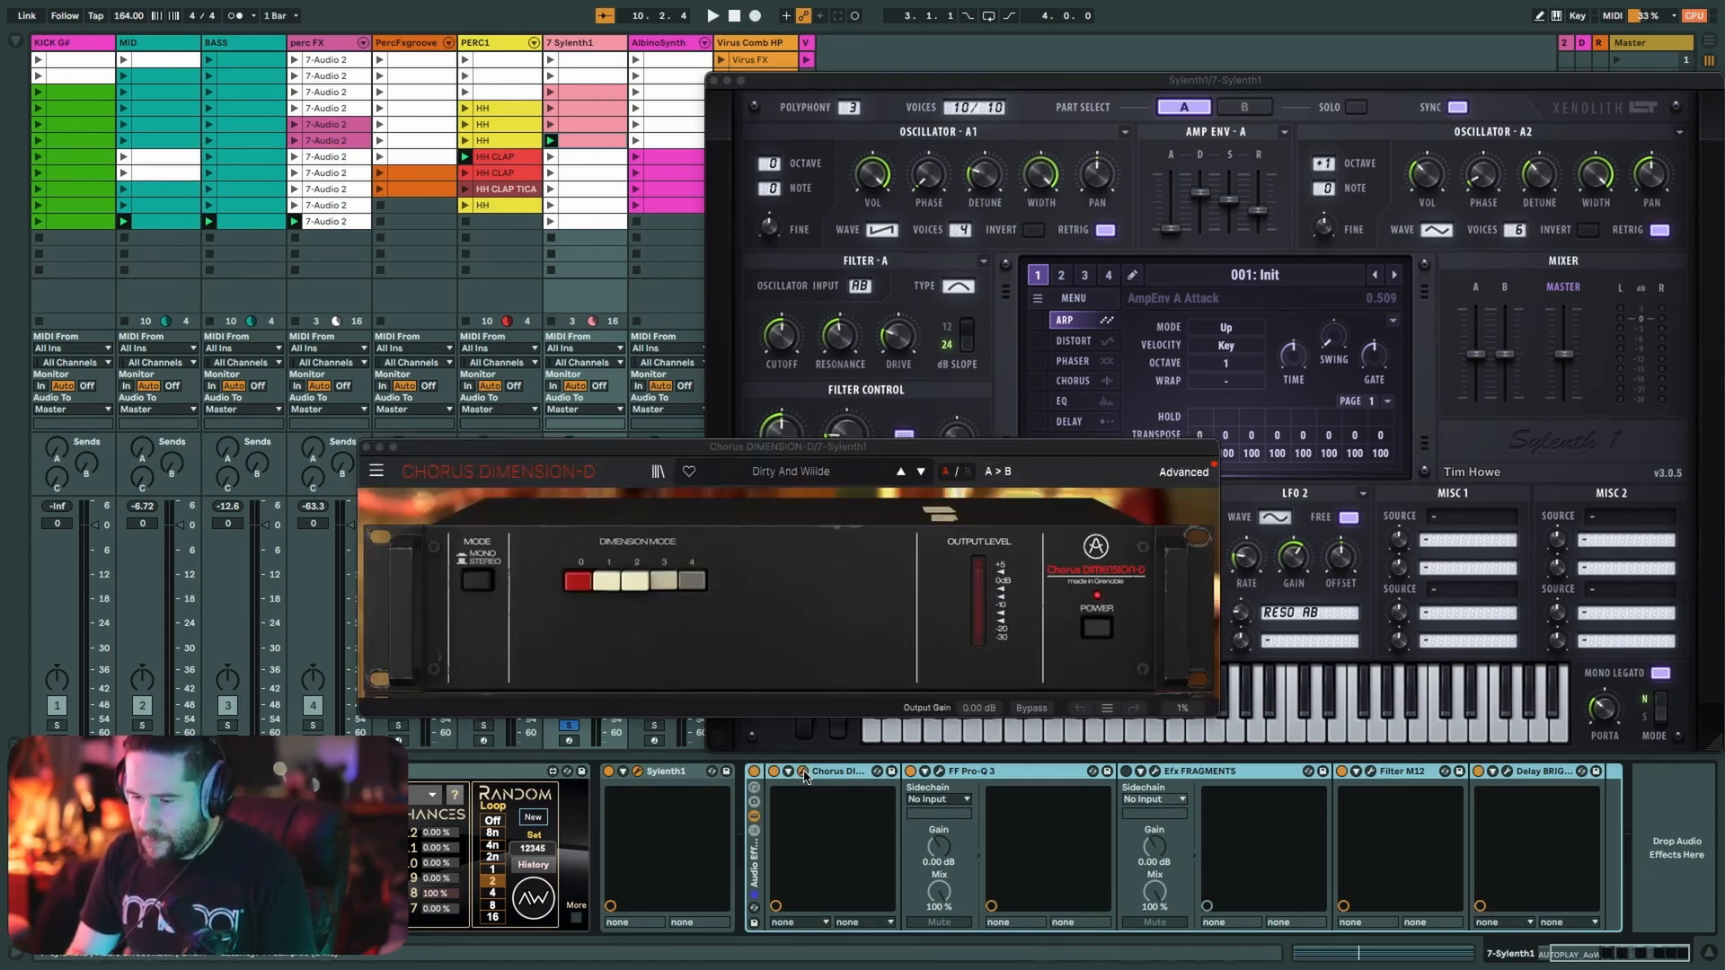
pyautogui.press('space')
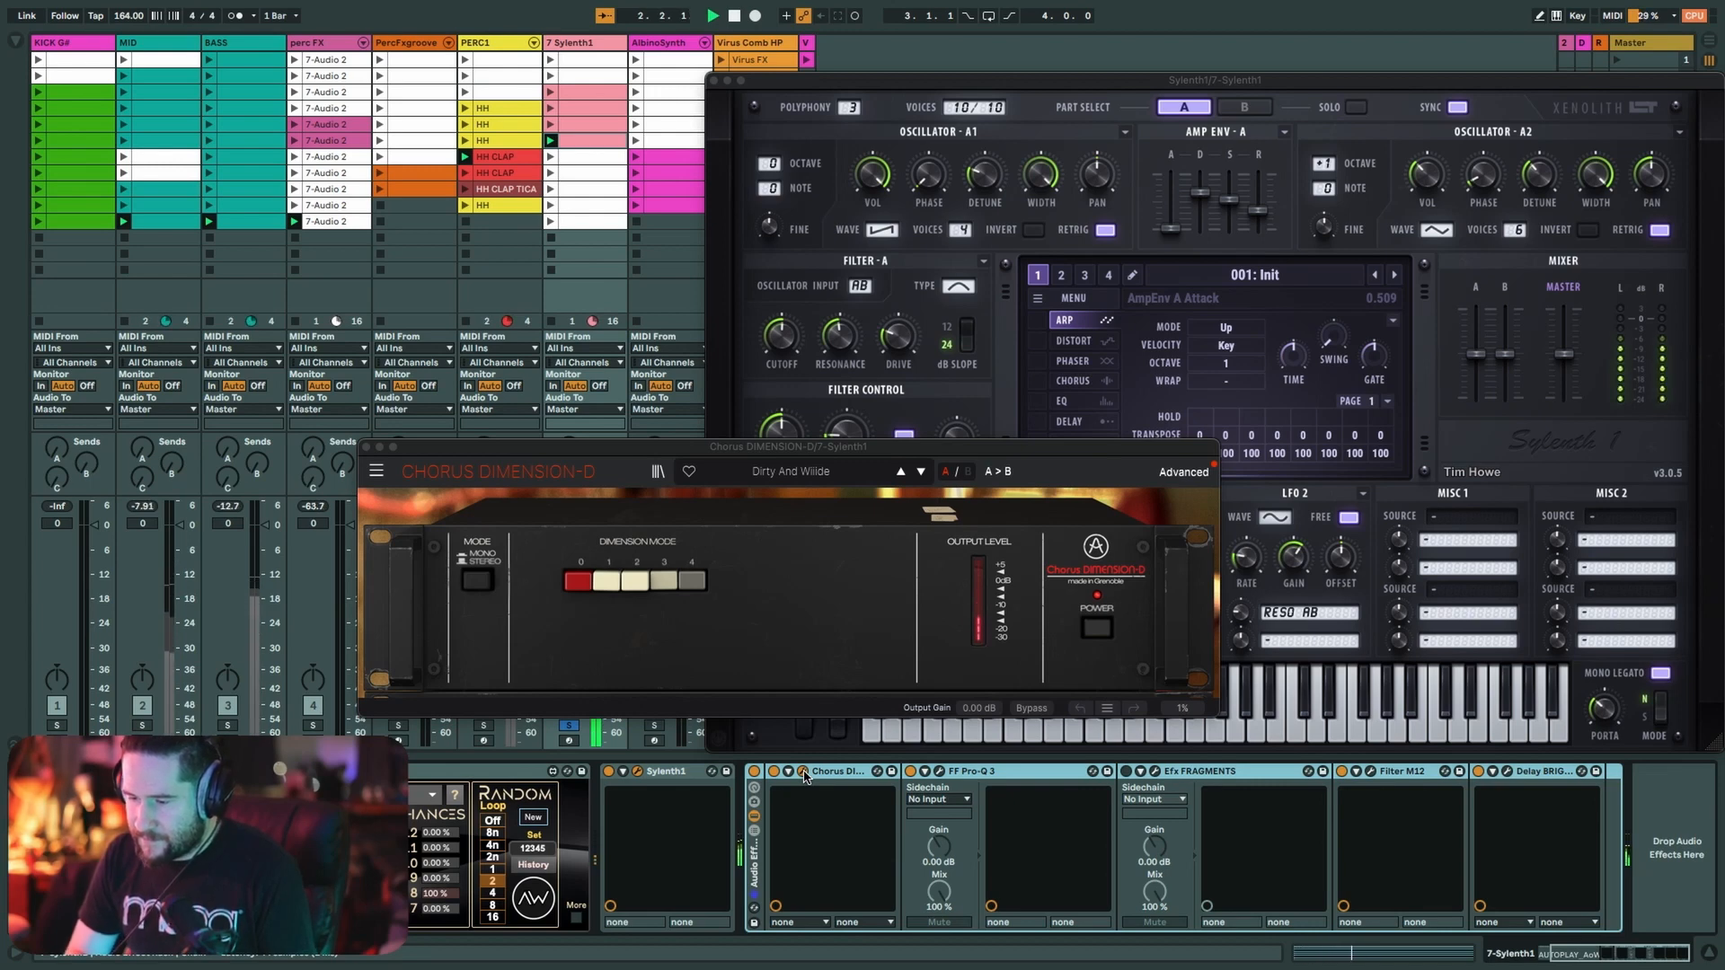
# - Fold the Efx FRAGMENTS device and bypass Filter M12 and Delay BRIGADE while the sound plays
pyautogui.doubleClick(1222, 773)
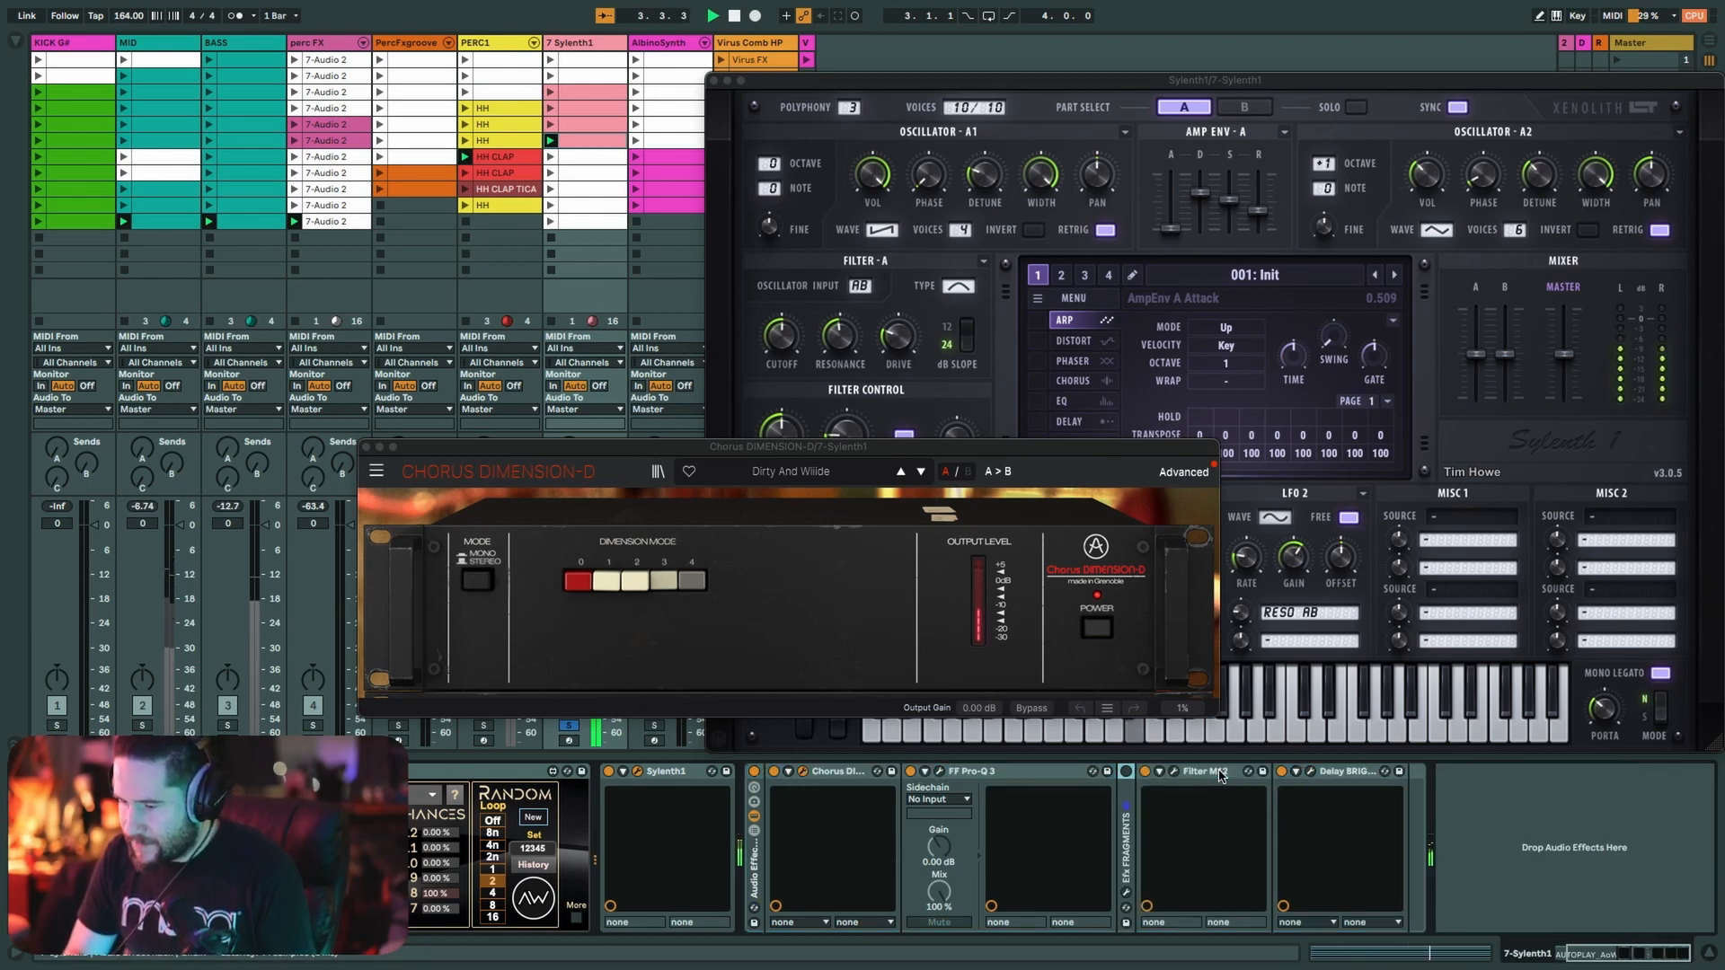
pyautogui.press('0')
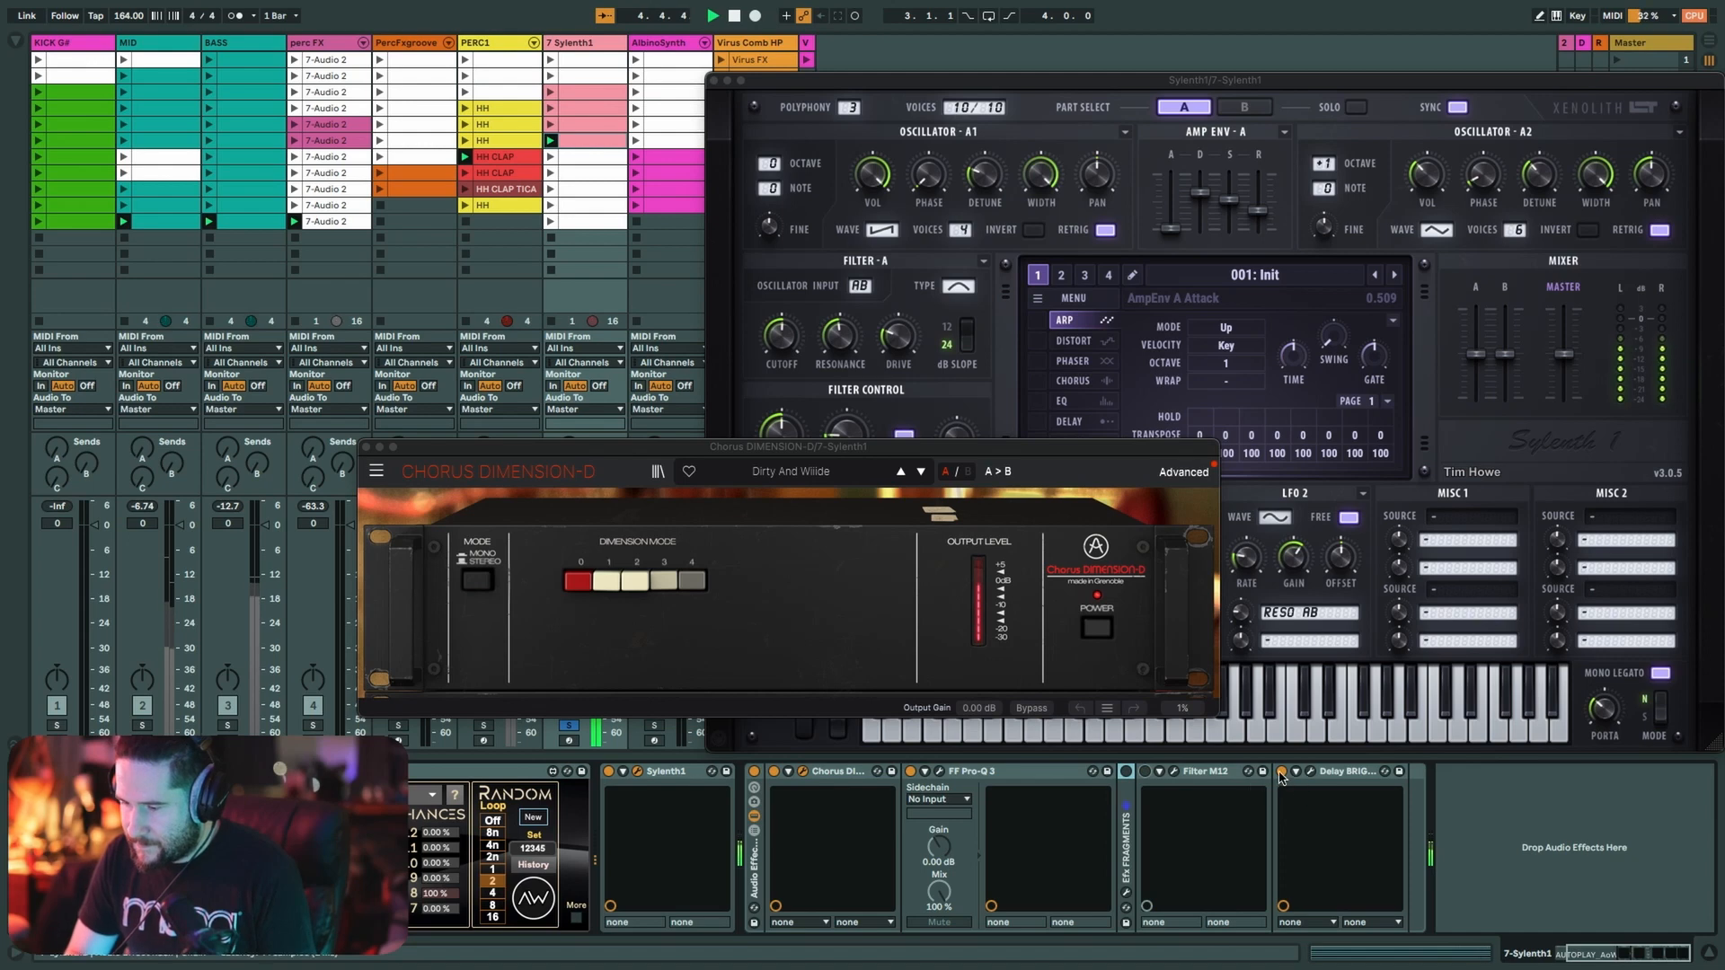
pyautogui.click(1282, 772)
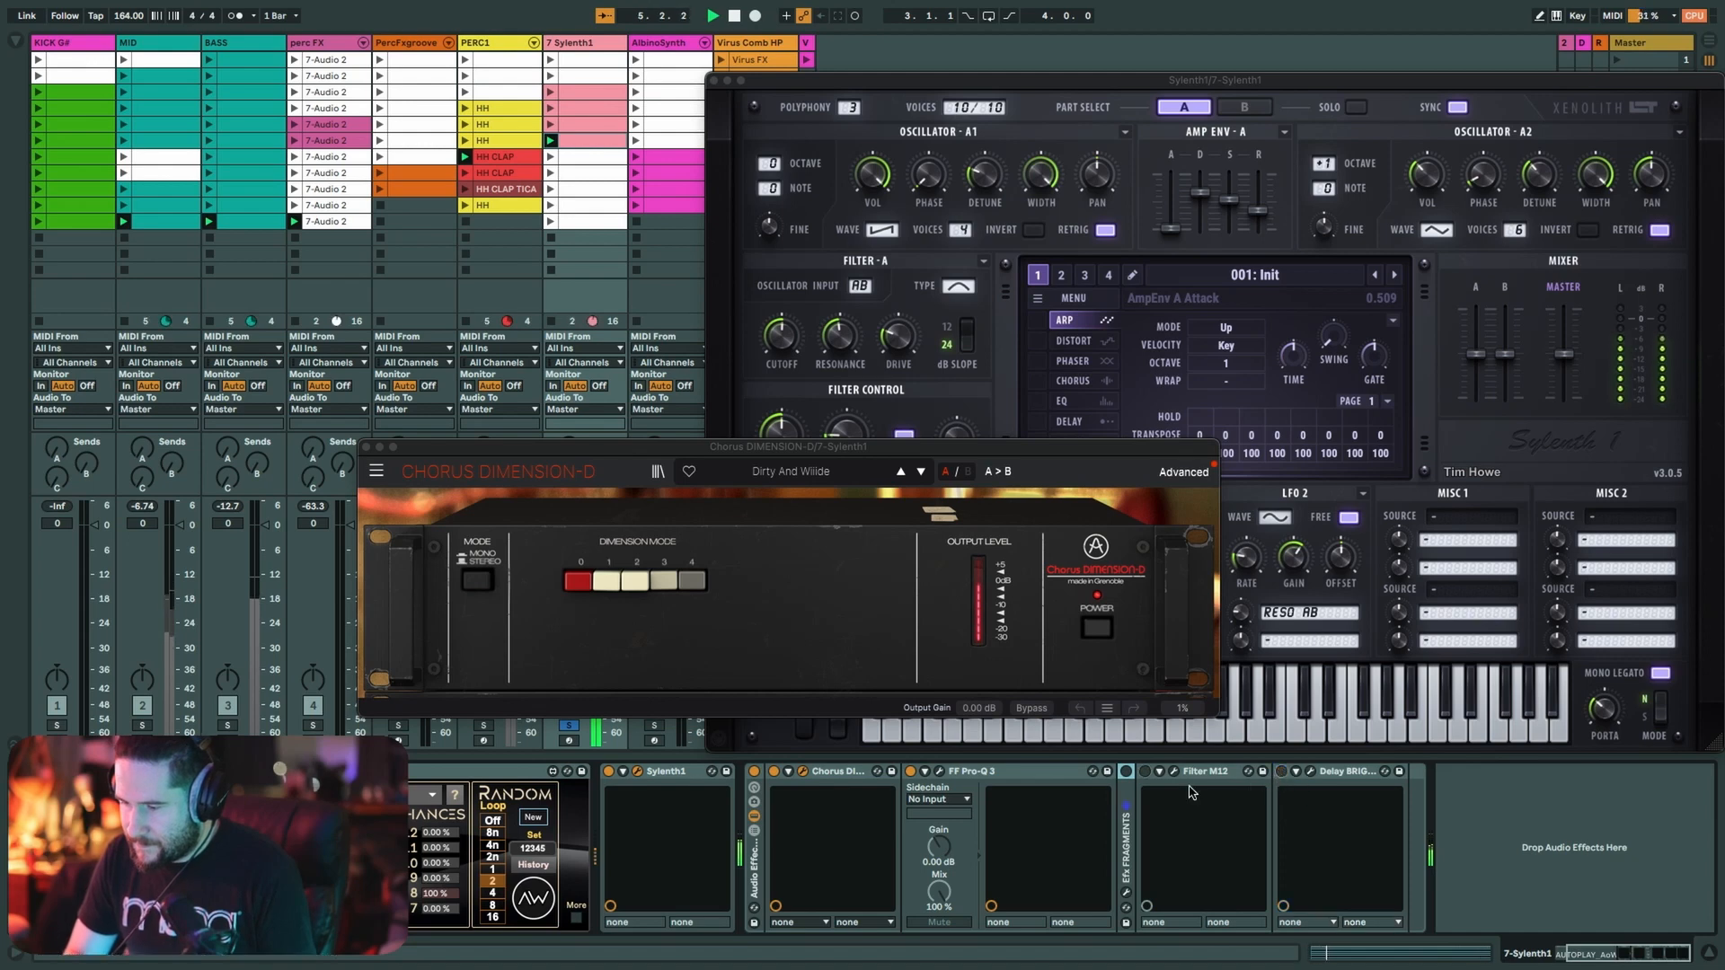
# - Examine the low cut and the two other bands in FF Pro-Q 3, play the sound through it and close its window
pyautogui.click(912, 772)
pyautogui.click(939, 773)
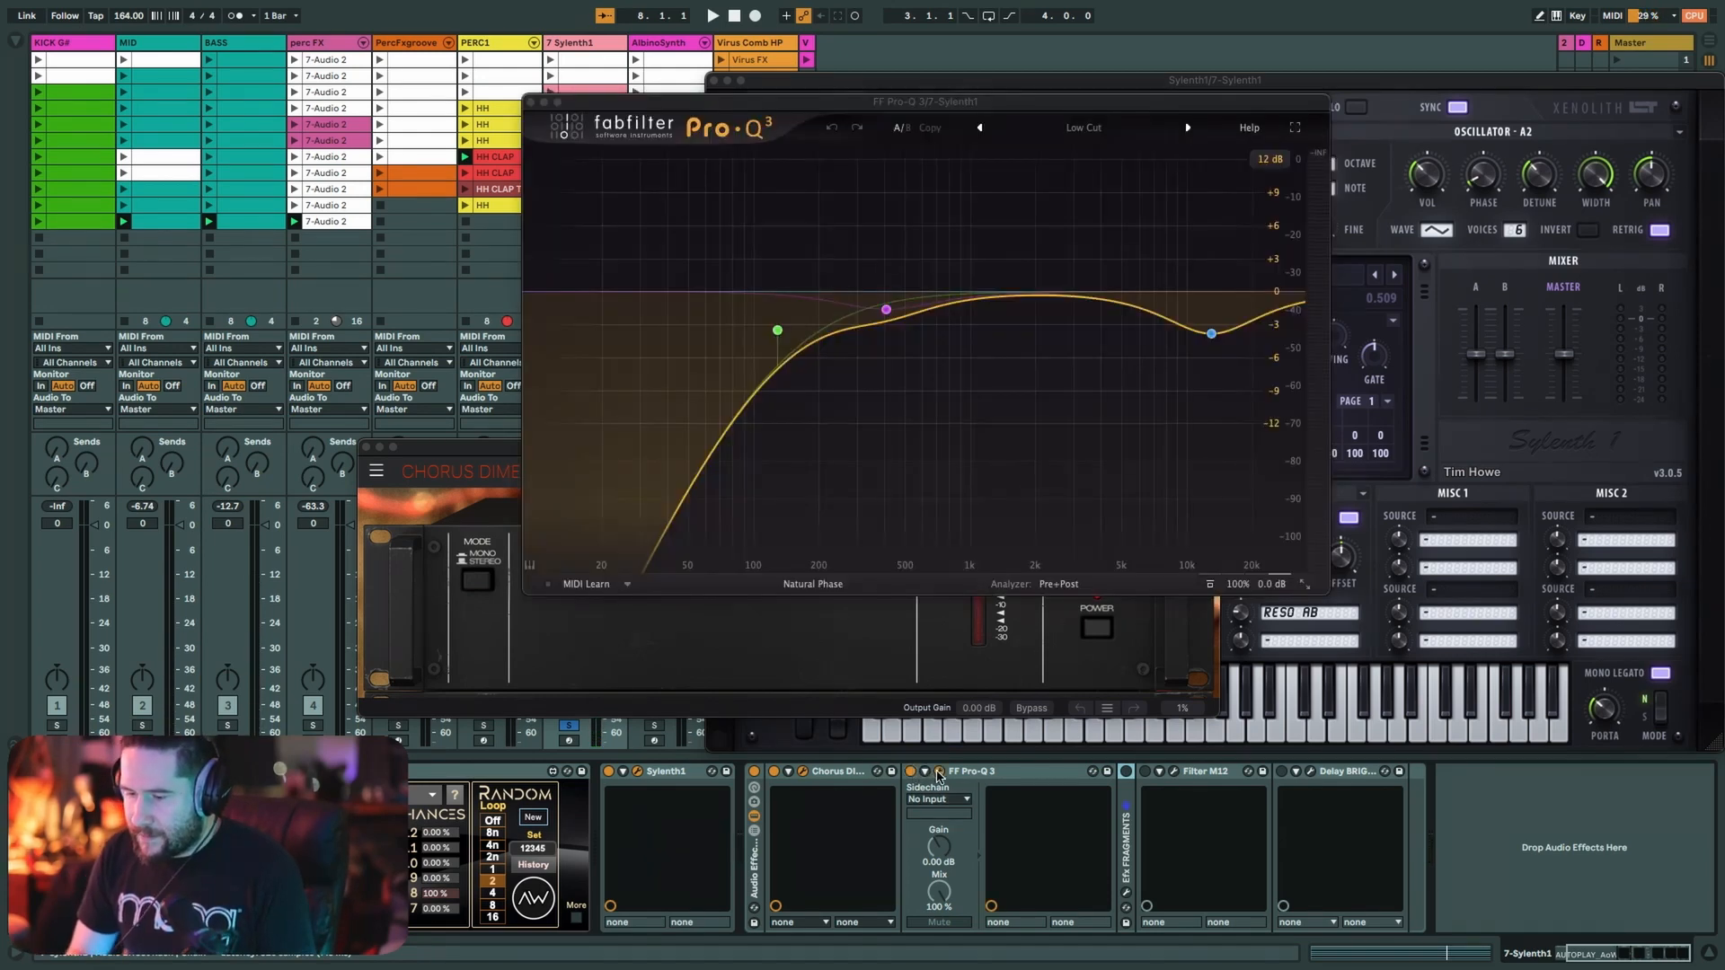
pyautogui.press('space')
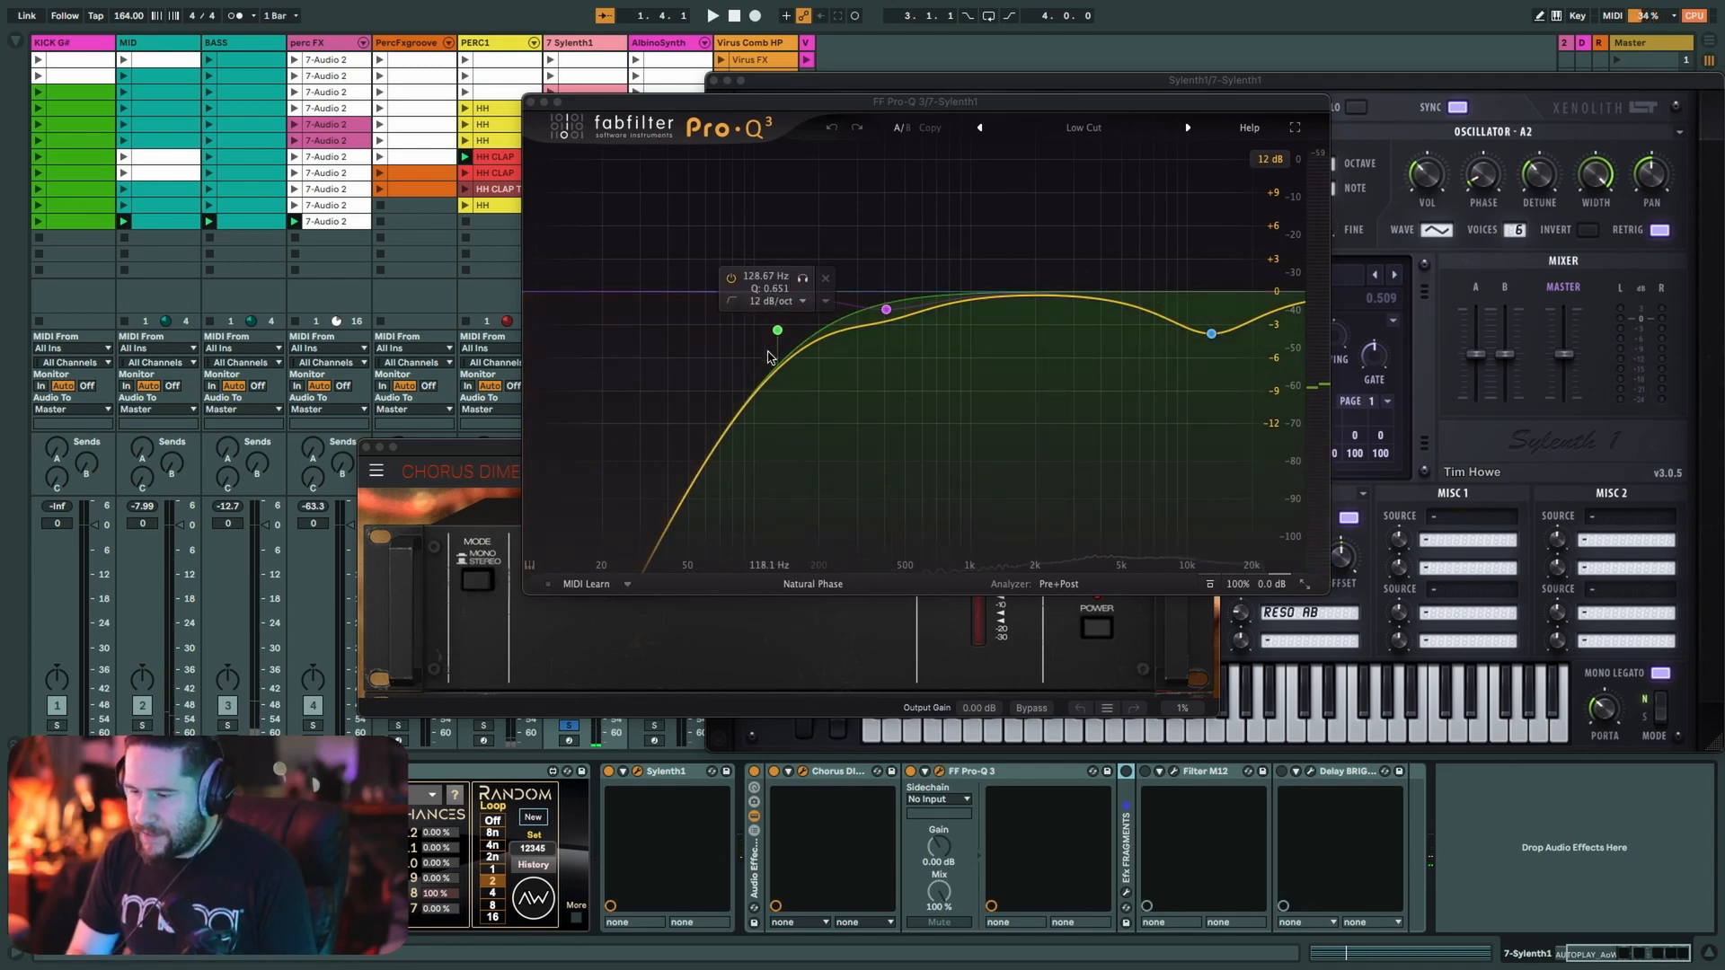
pyautogui.moveTo(919, 351)
pyautogui.moveTo(1213, 348)
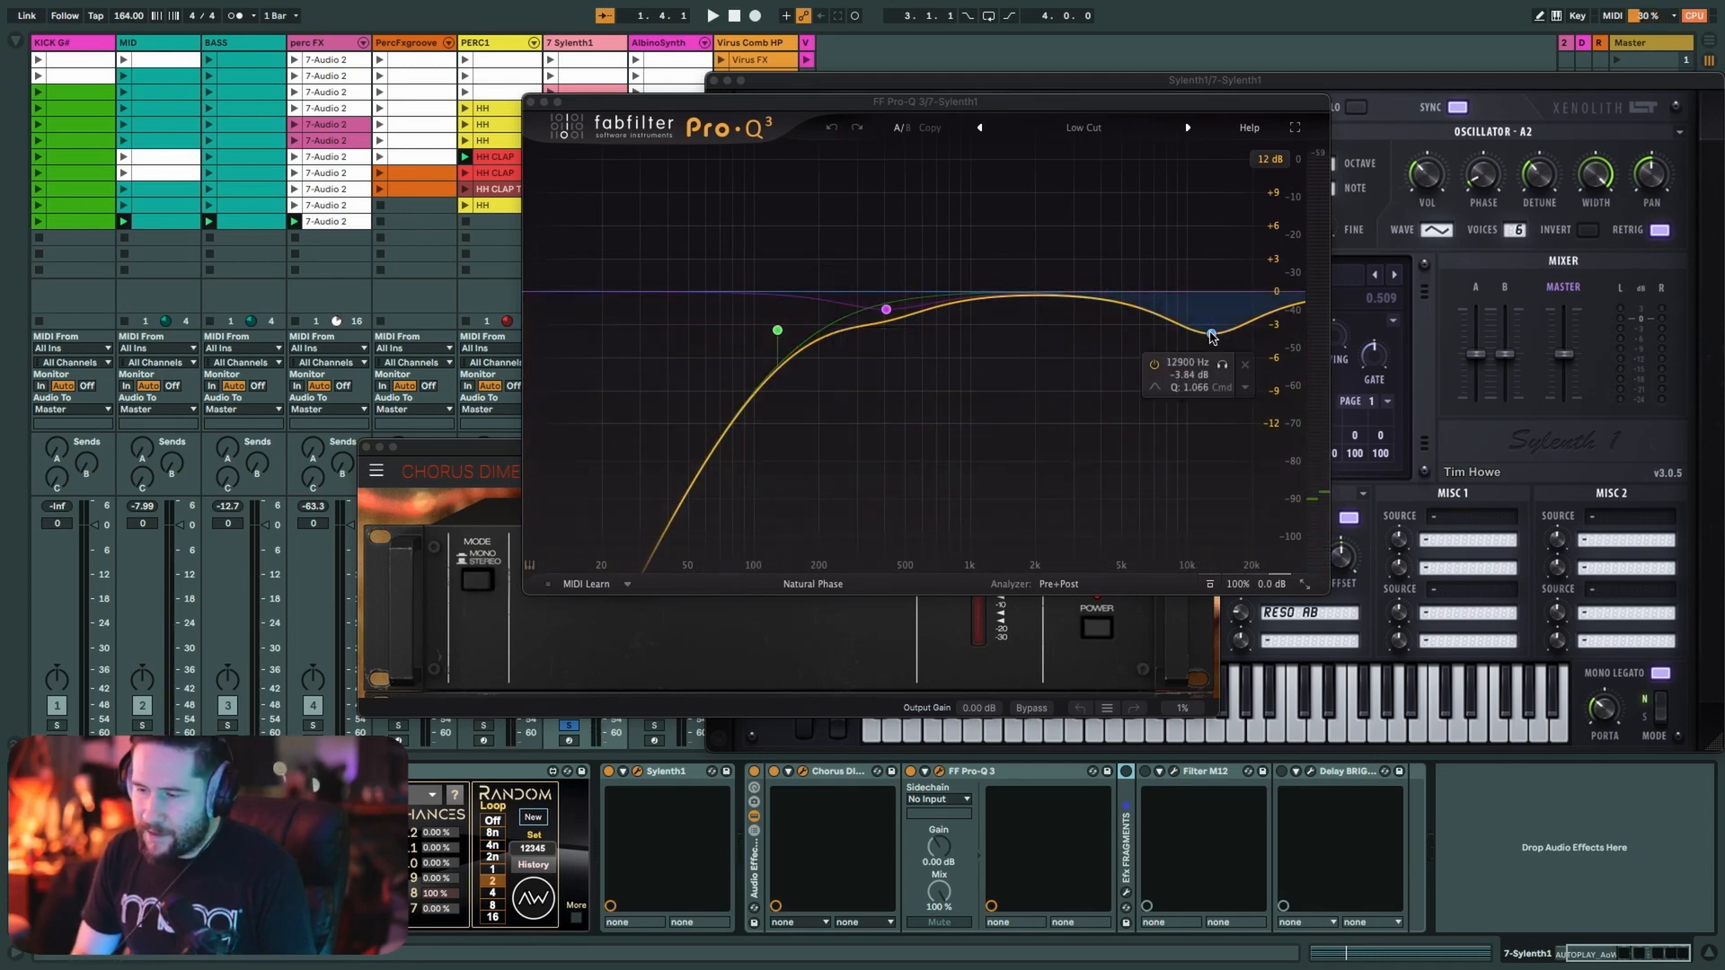
pyautogui.press('space')
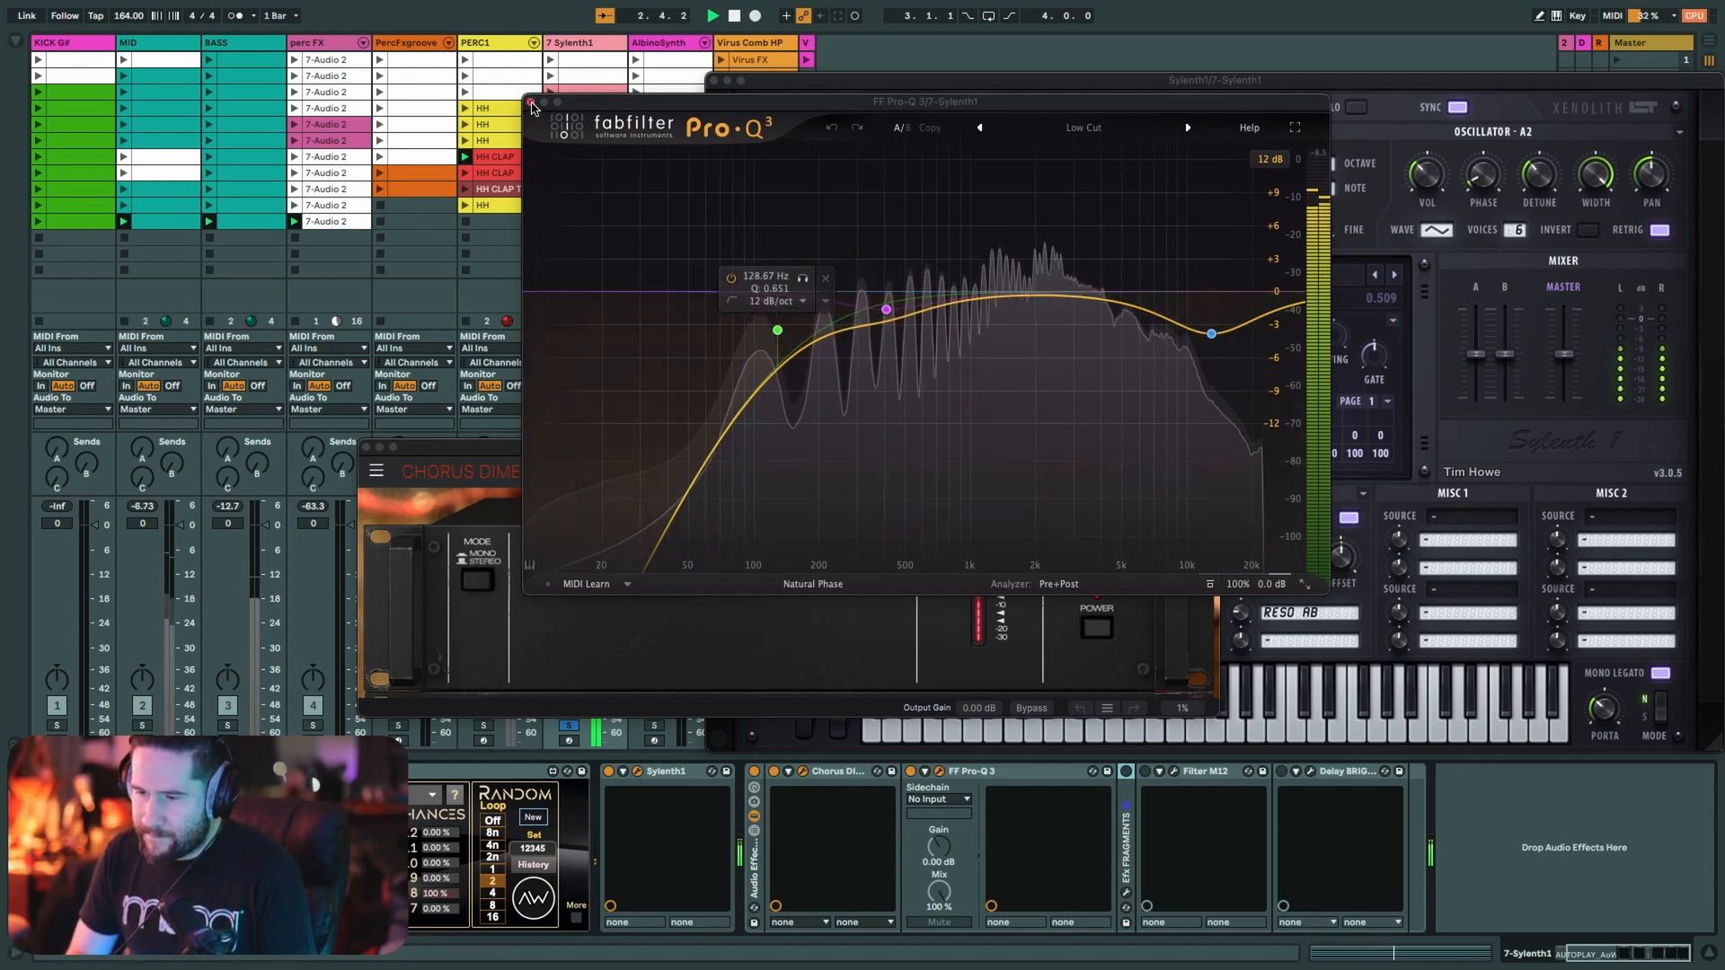
pyautogui.press('super+w')
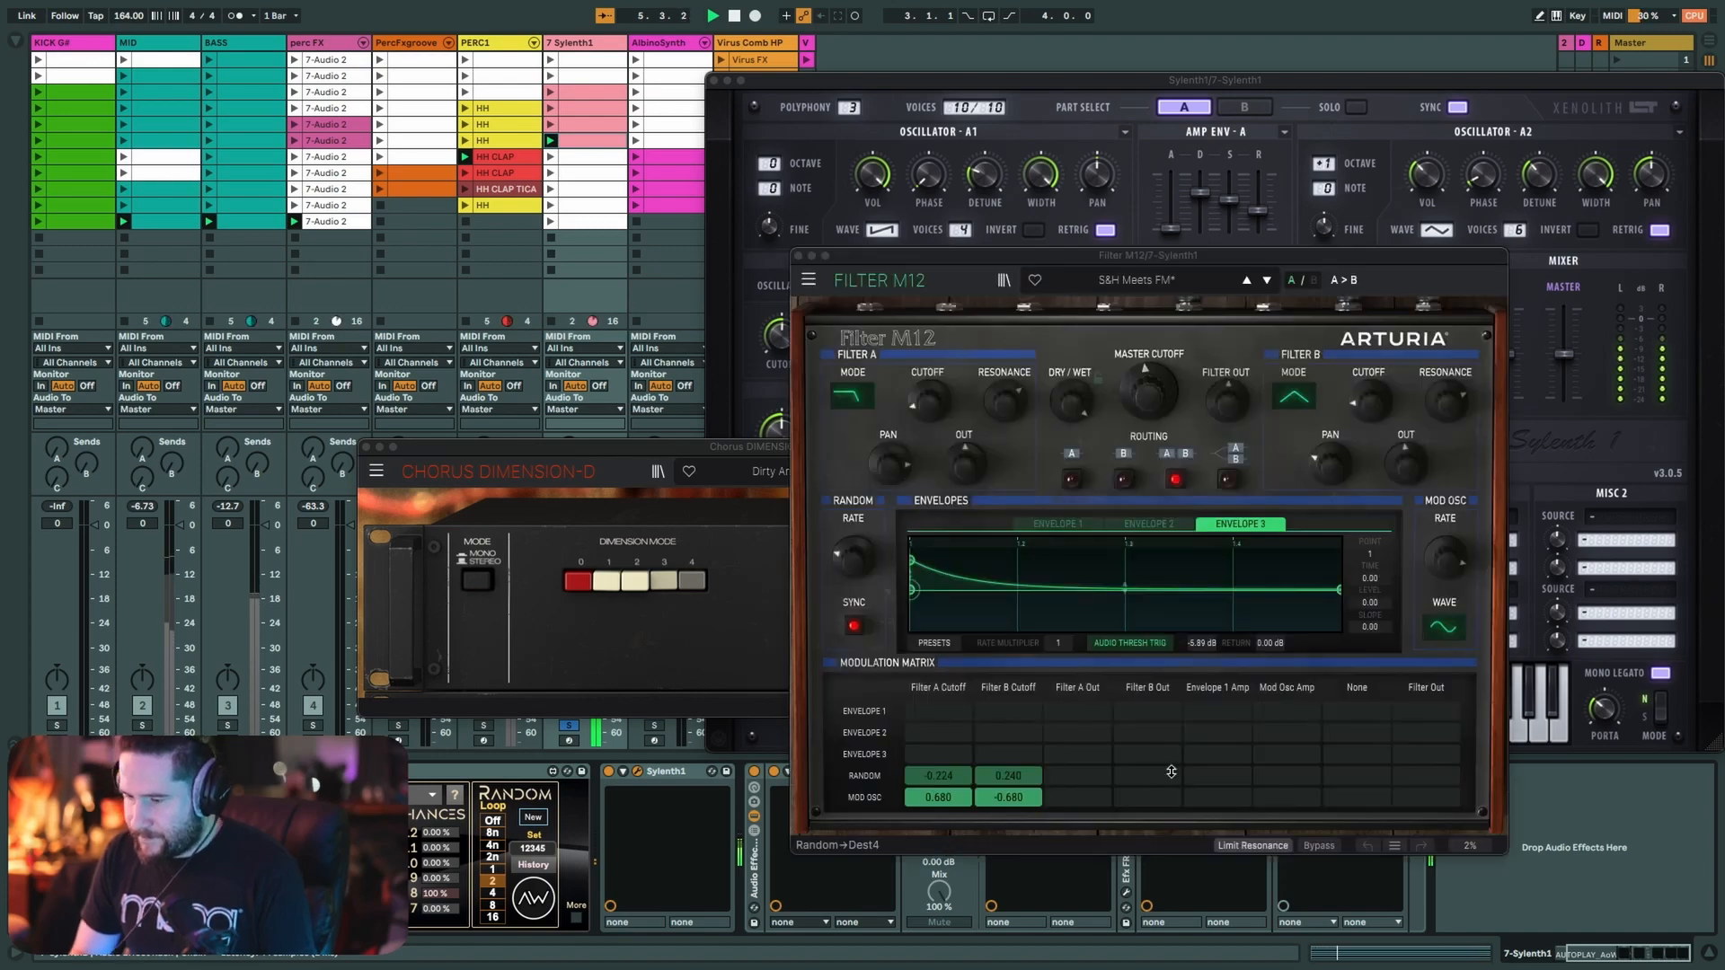
# - Switch Filter M12 back on and look through its three envelopes while the sound plays
pyautogui.click(1173, 772)
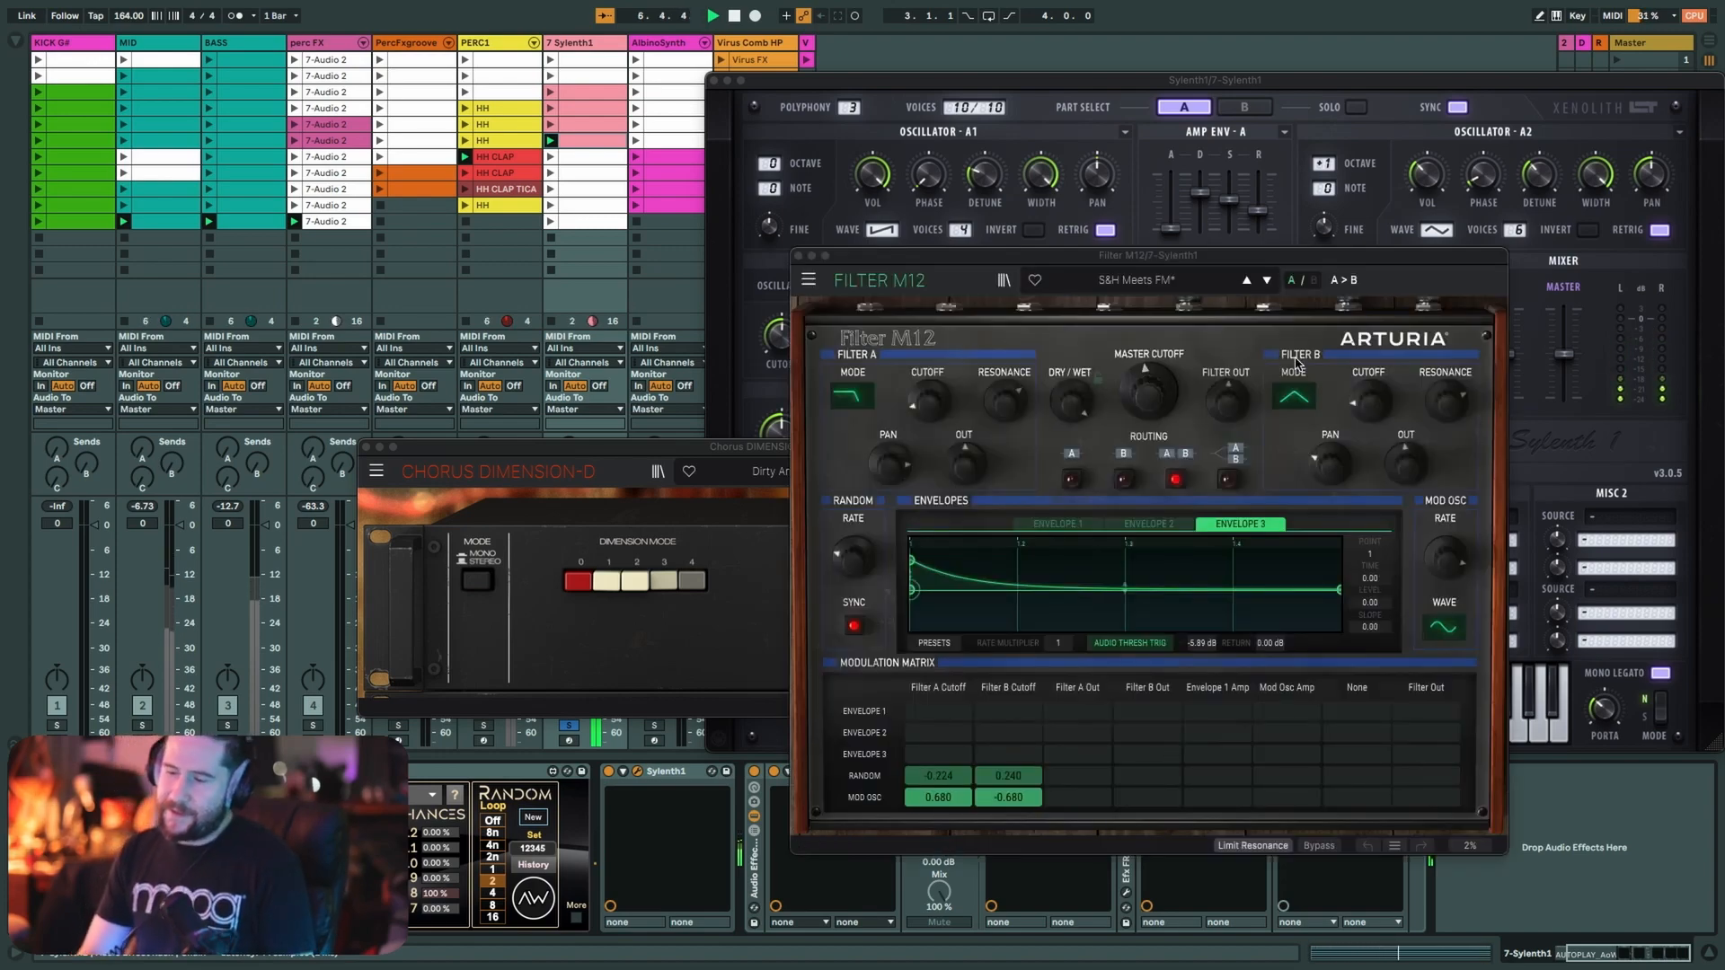
pyautogui.click(1150, 523)
pyautogui.click(1057, 524)
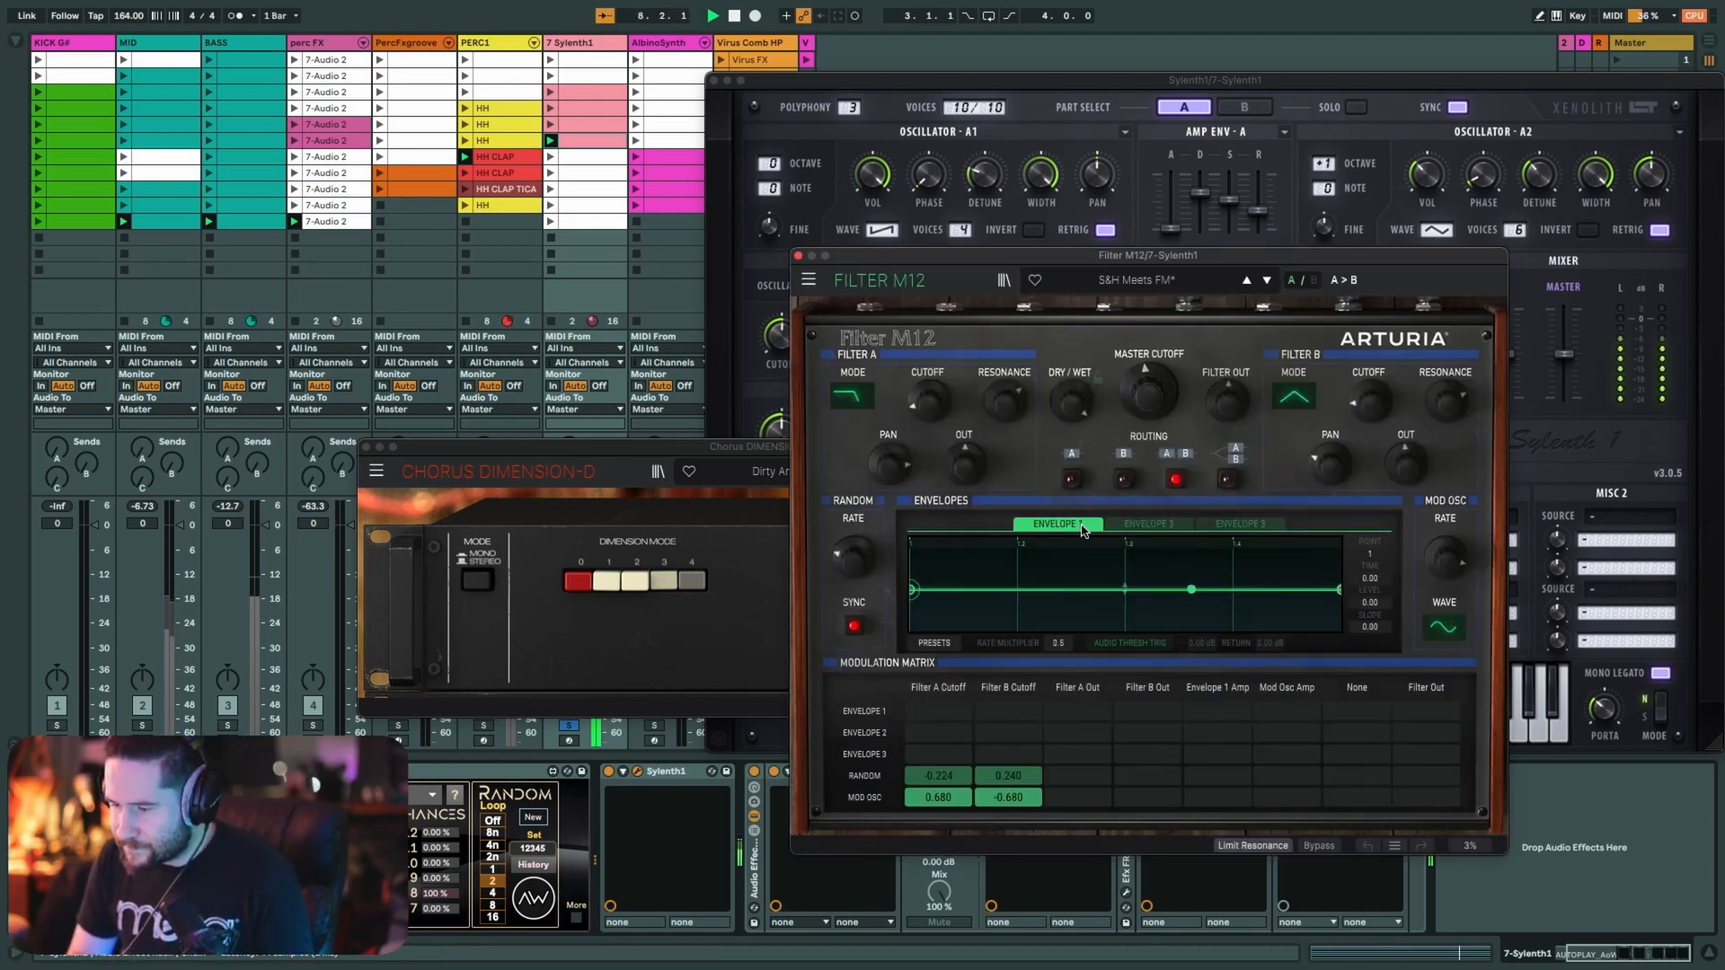
pyautogui.click(1242, 526)
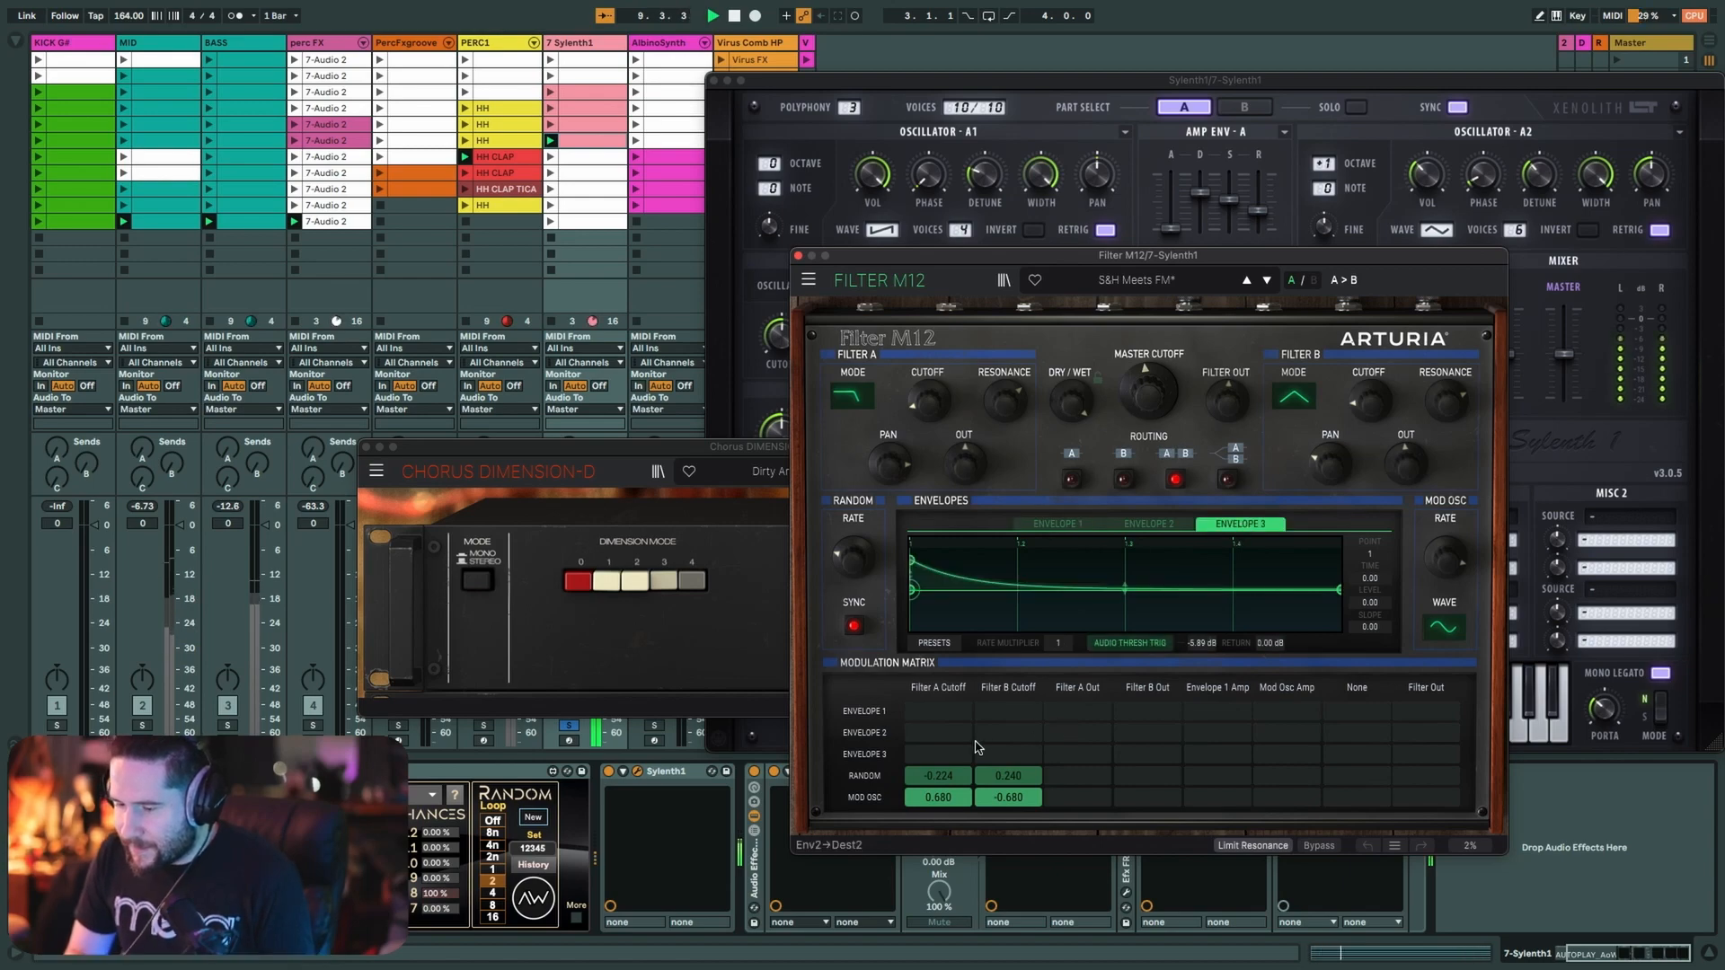
# - Browse the Filter presets of Filter M12 without loading one and check the Mod Osc rate
pyautogui.click(1137, 280)
pyautogui.moveTo(1158, 356)
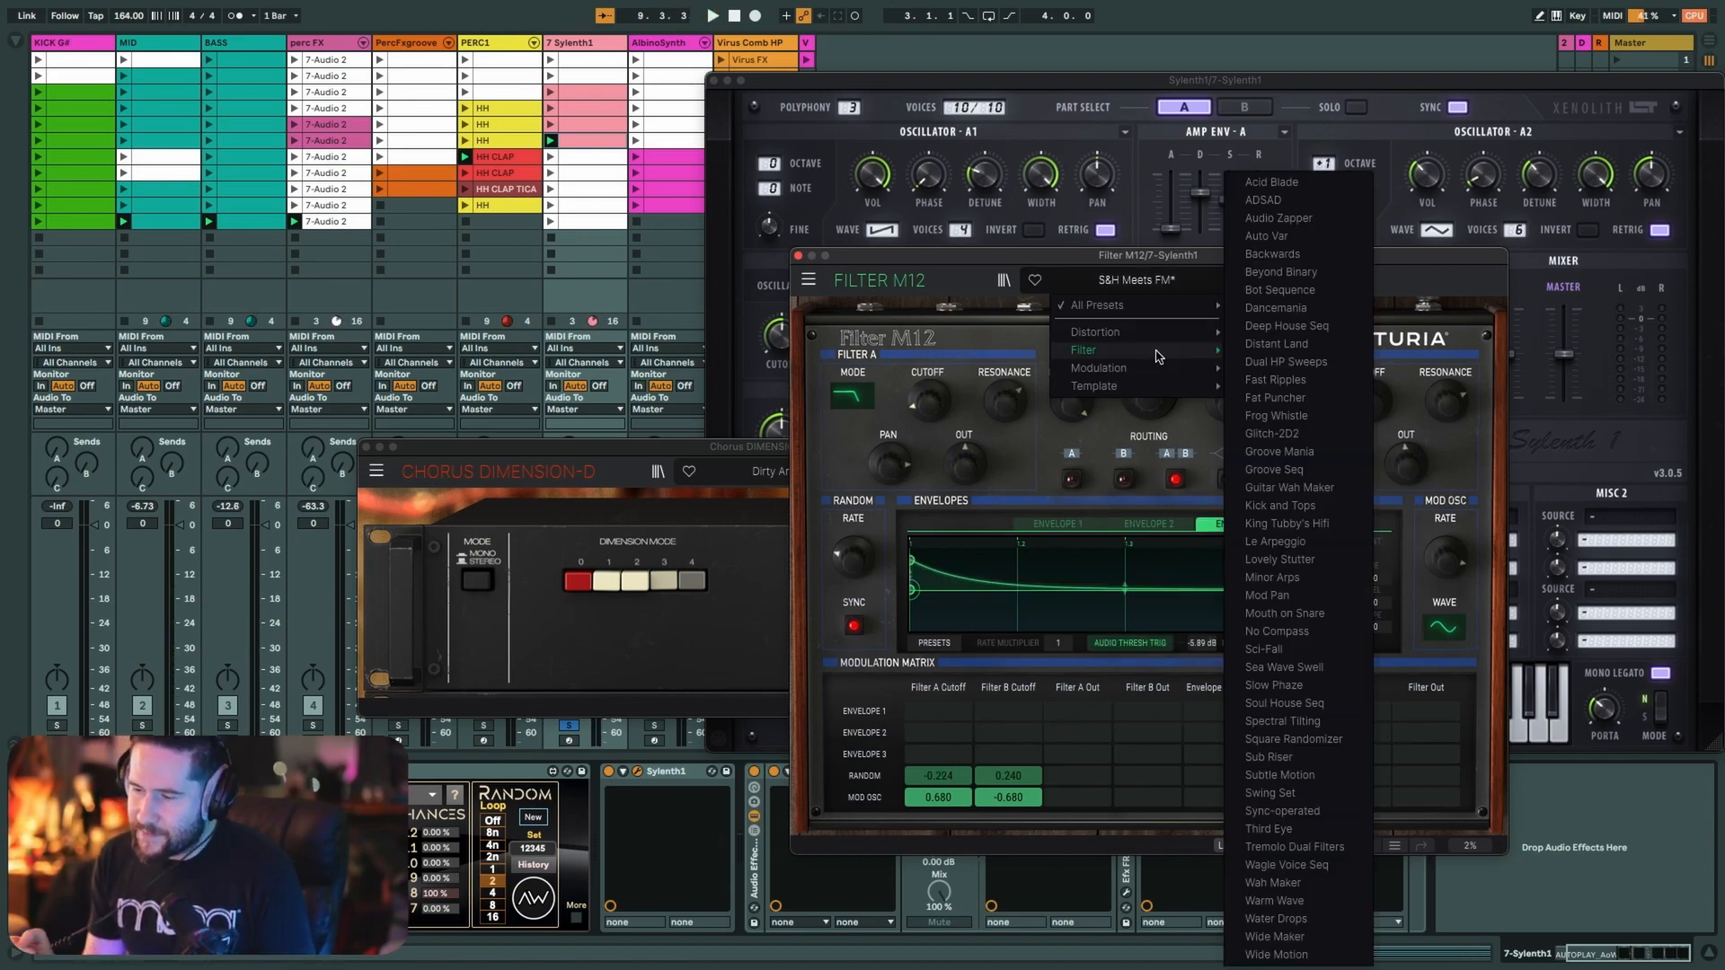
pyautogui.click(998, 268)
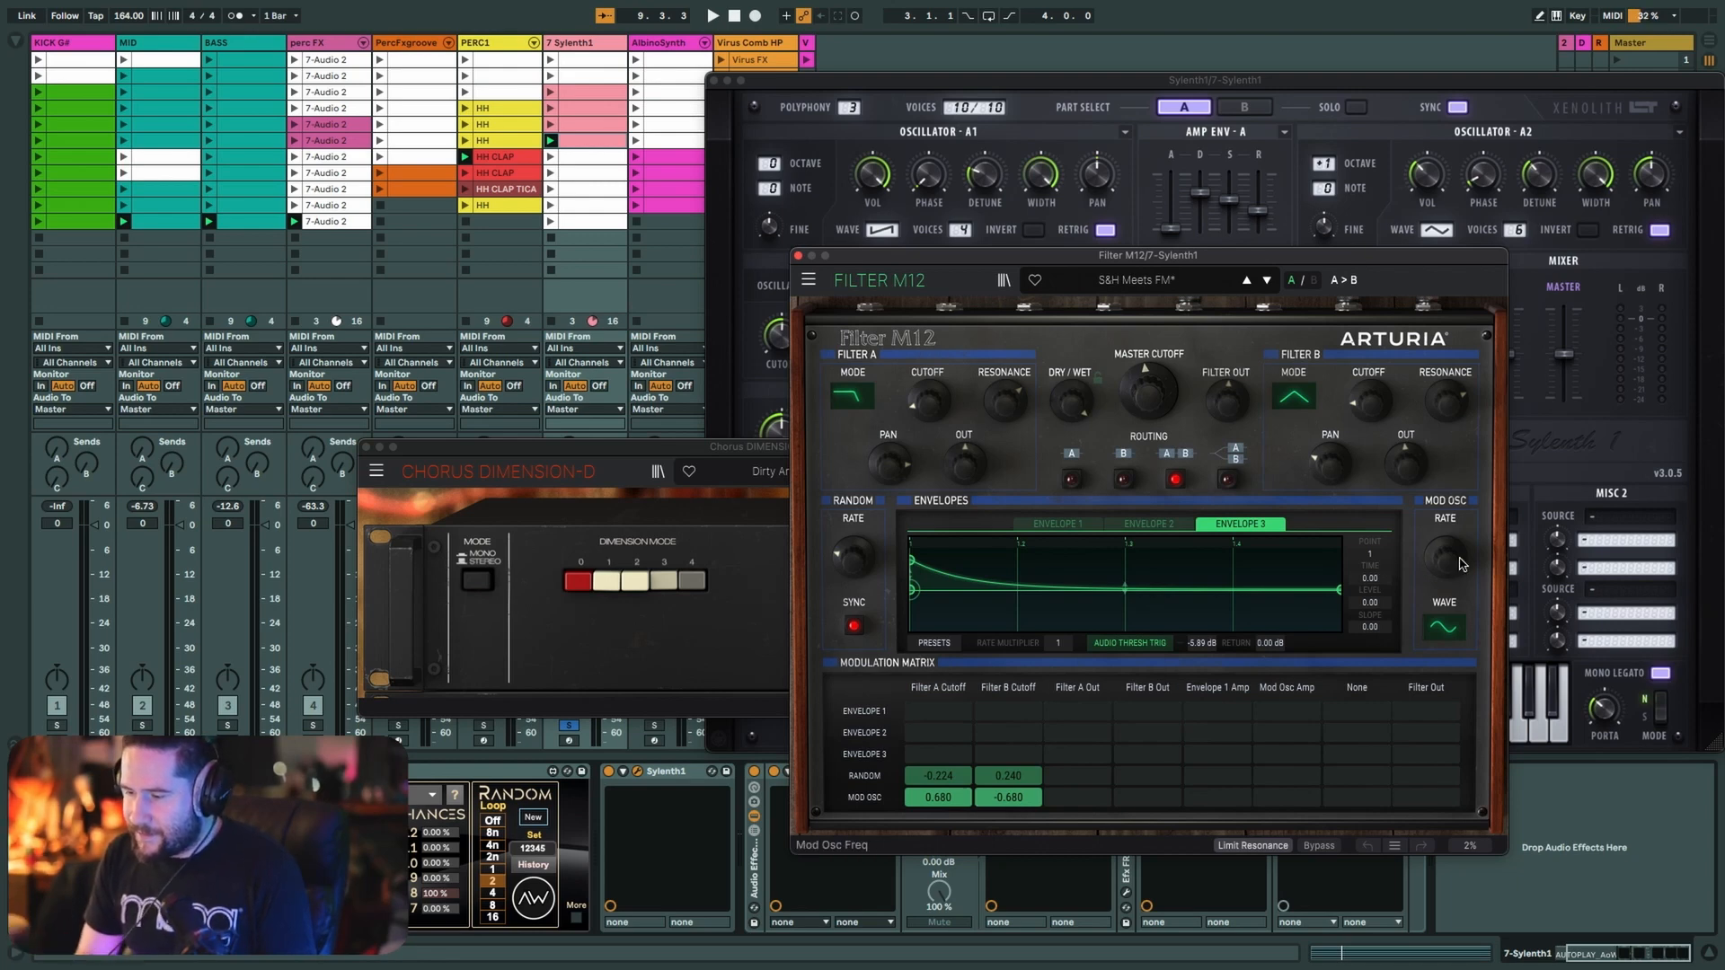
pyautogui.moveTo(1455, 564)
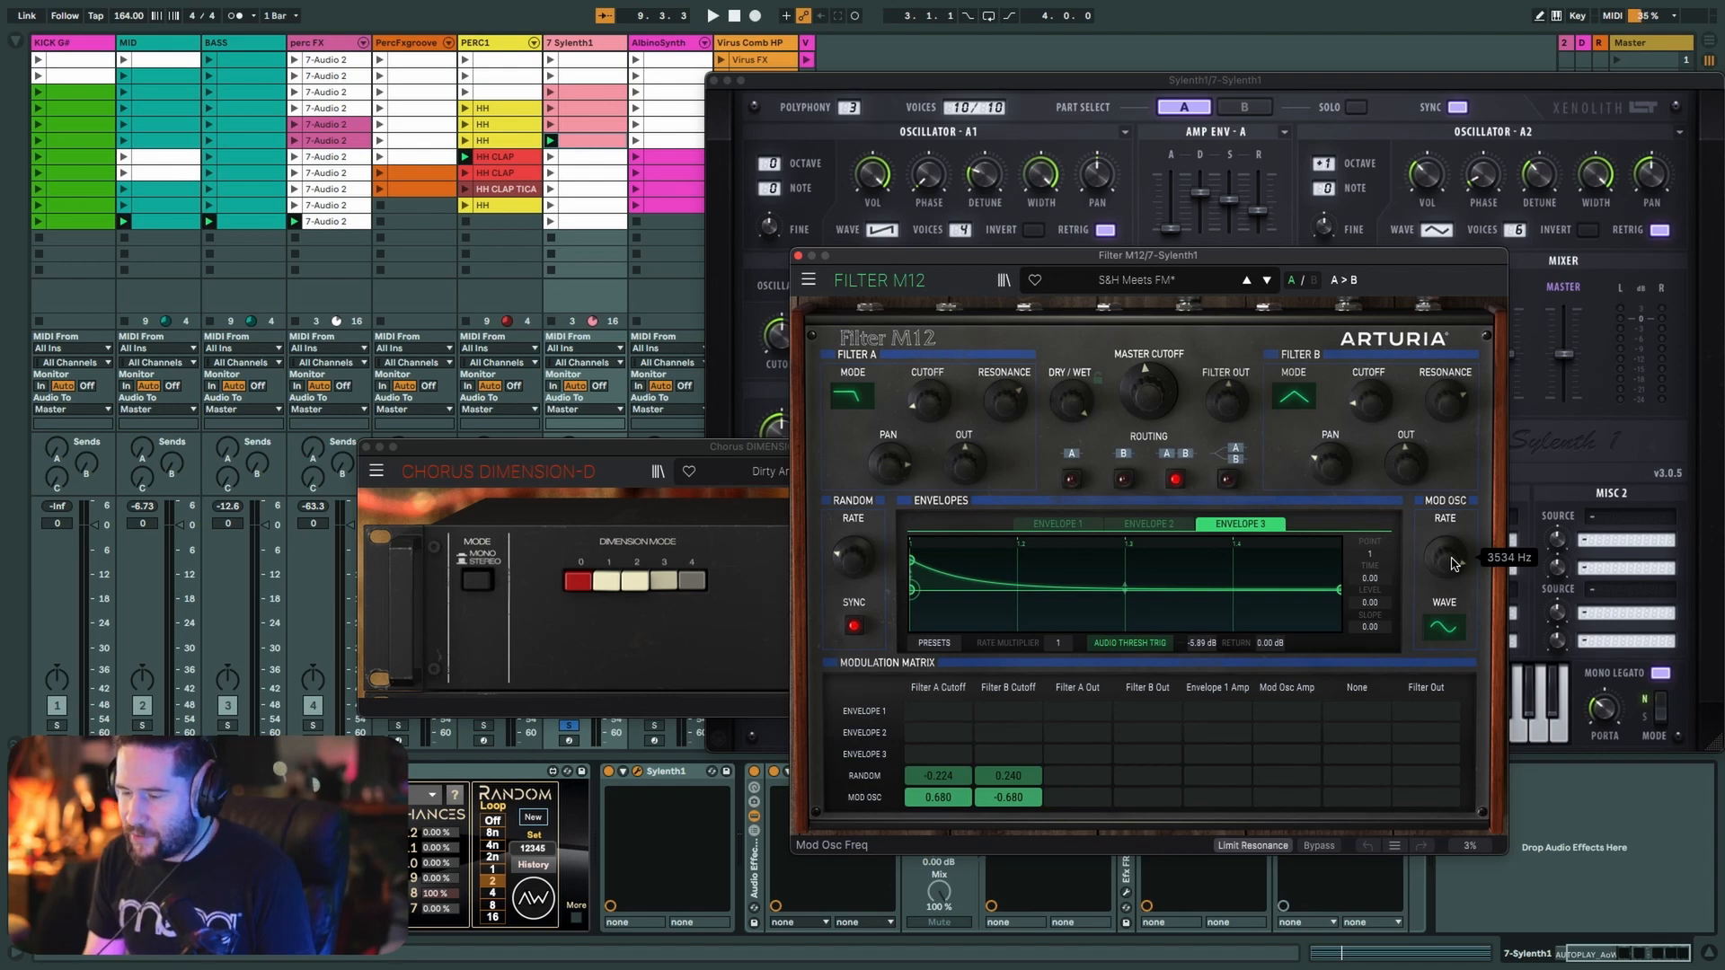
# - Play the sound through Filter M12 and close its window
pyautogui.press('space')
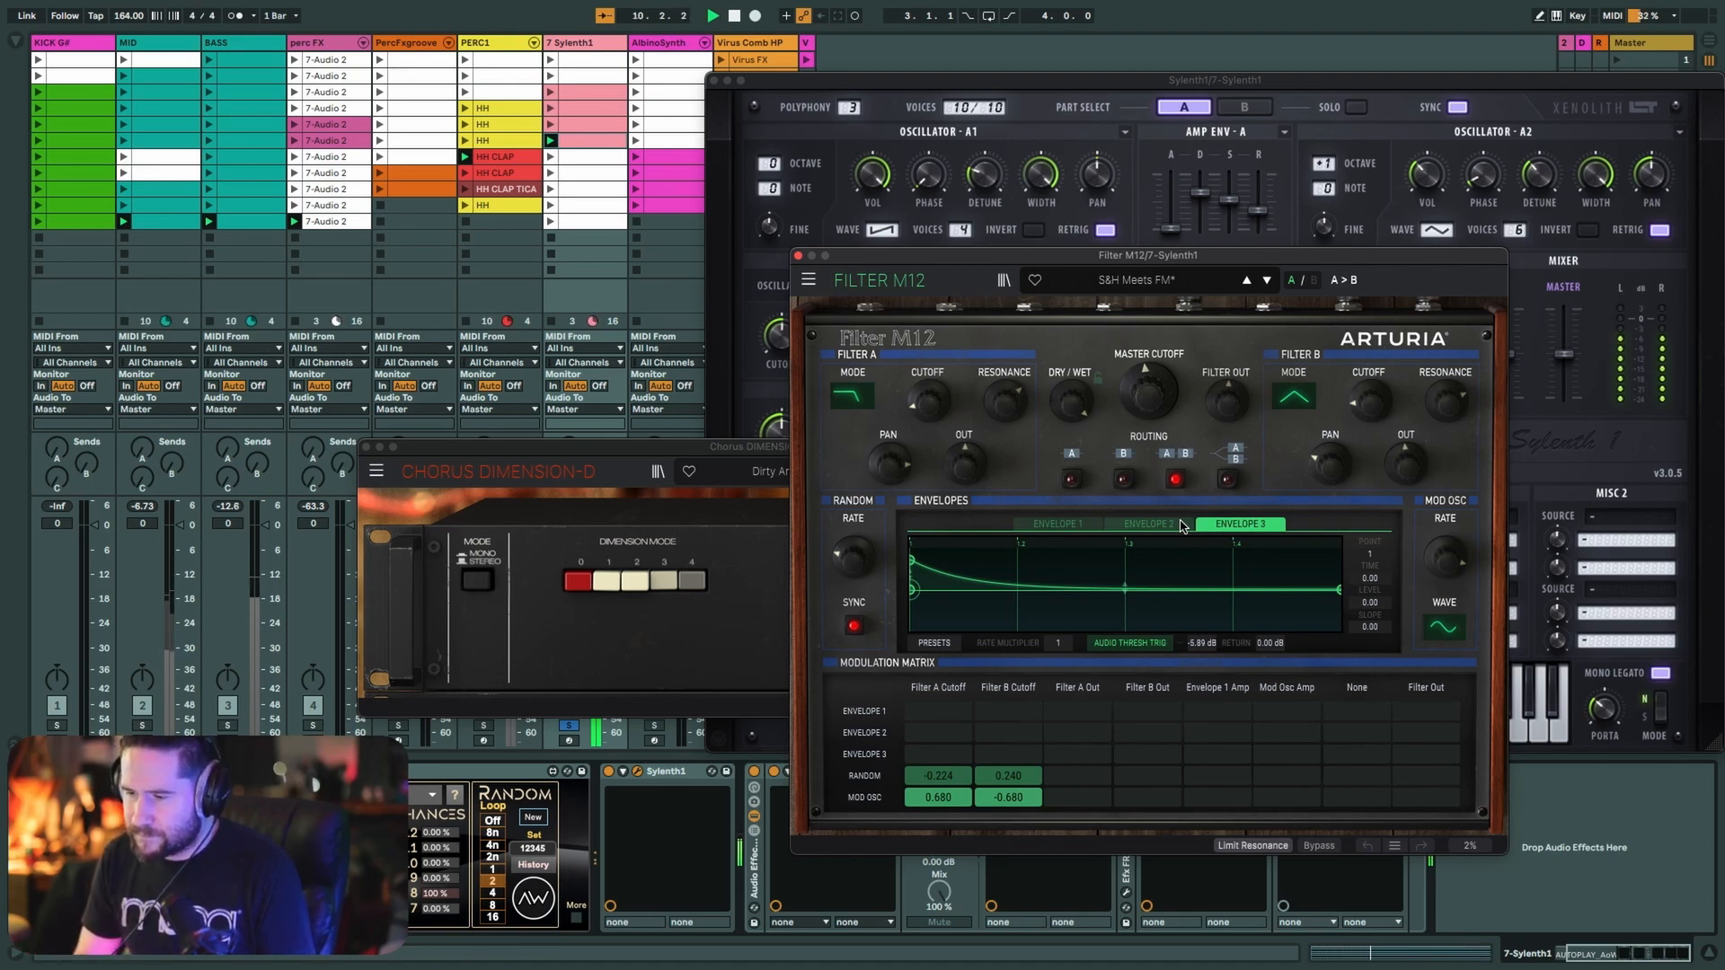
pyautogui.moveTo(931, 257); pyautogui.dragTo(967, 136)
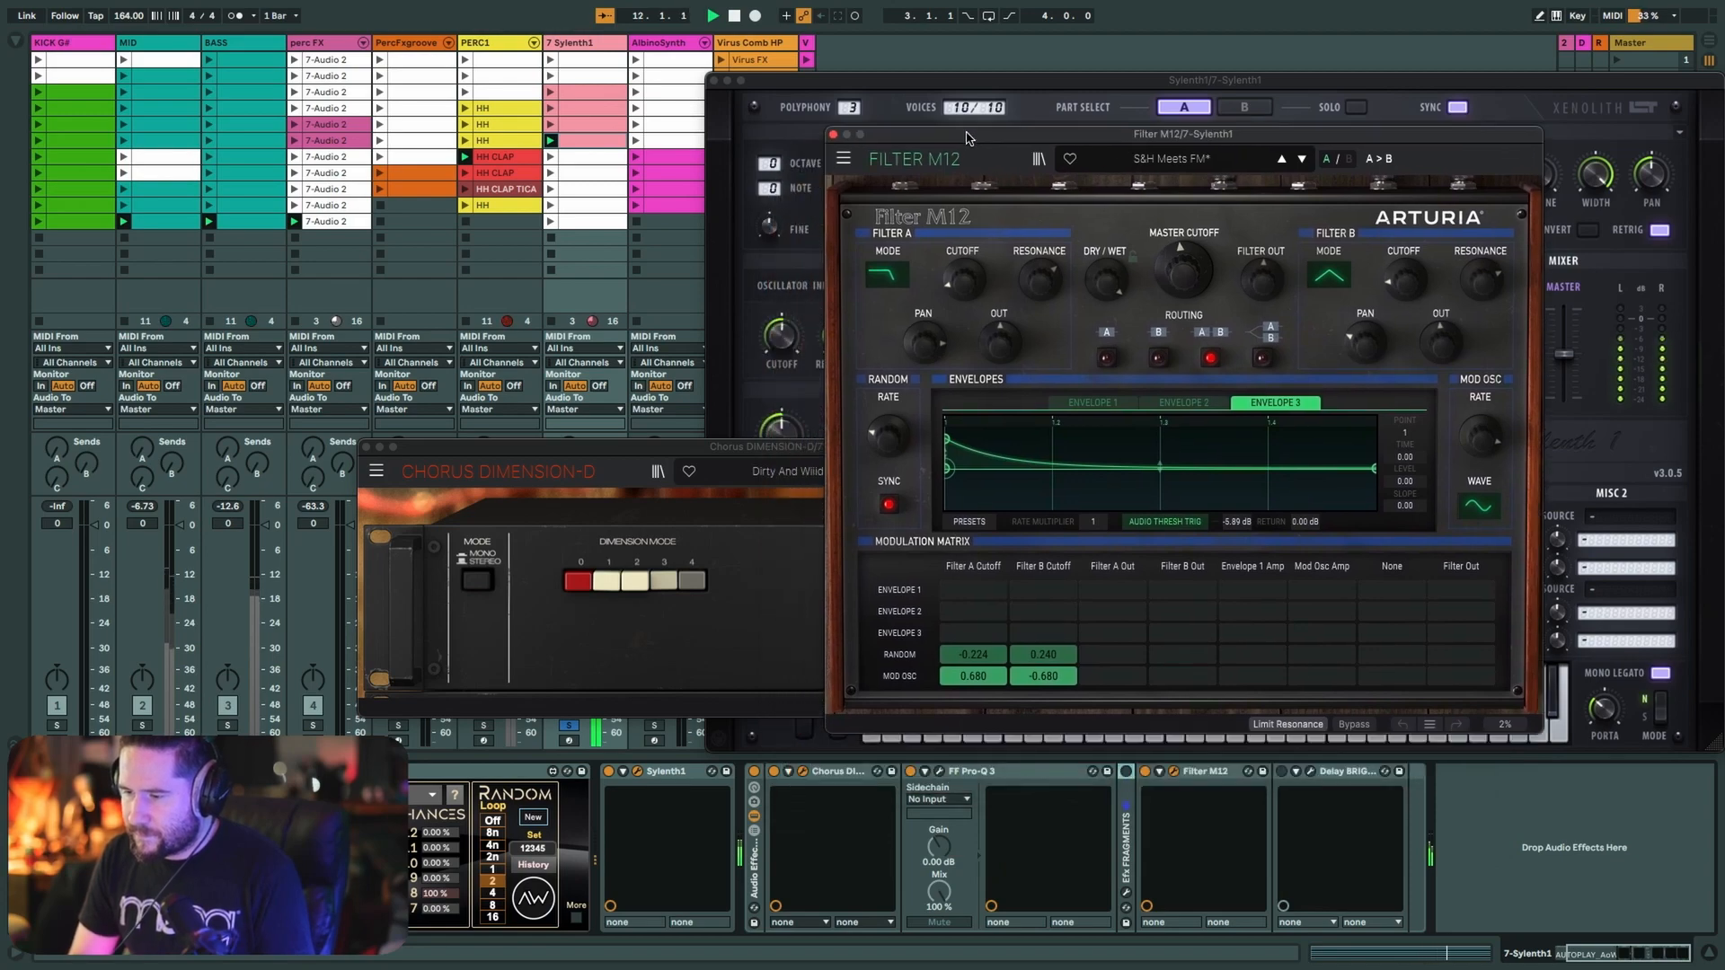
pyautogui.click(832, 134)
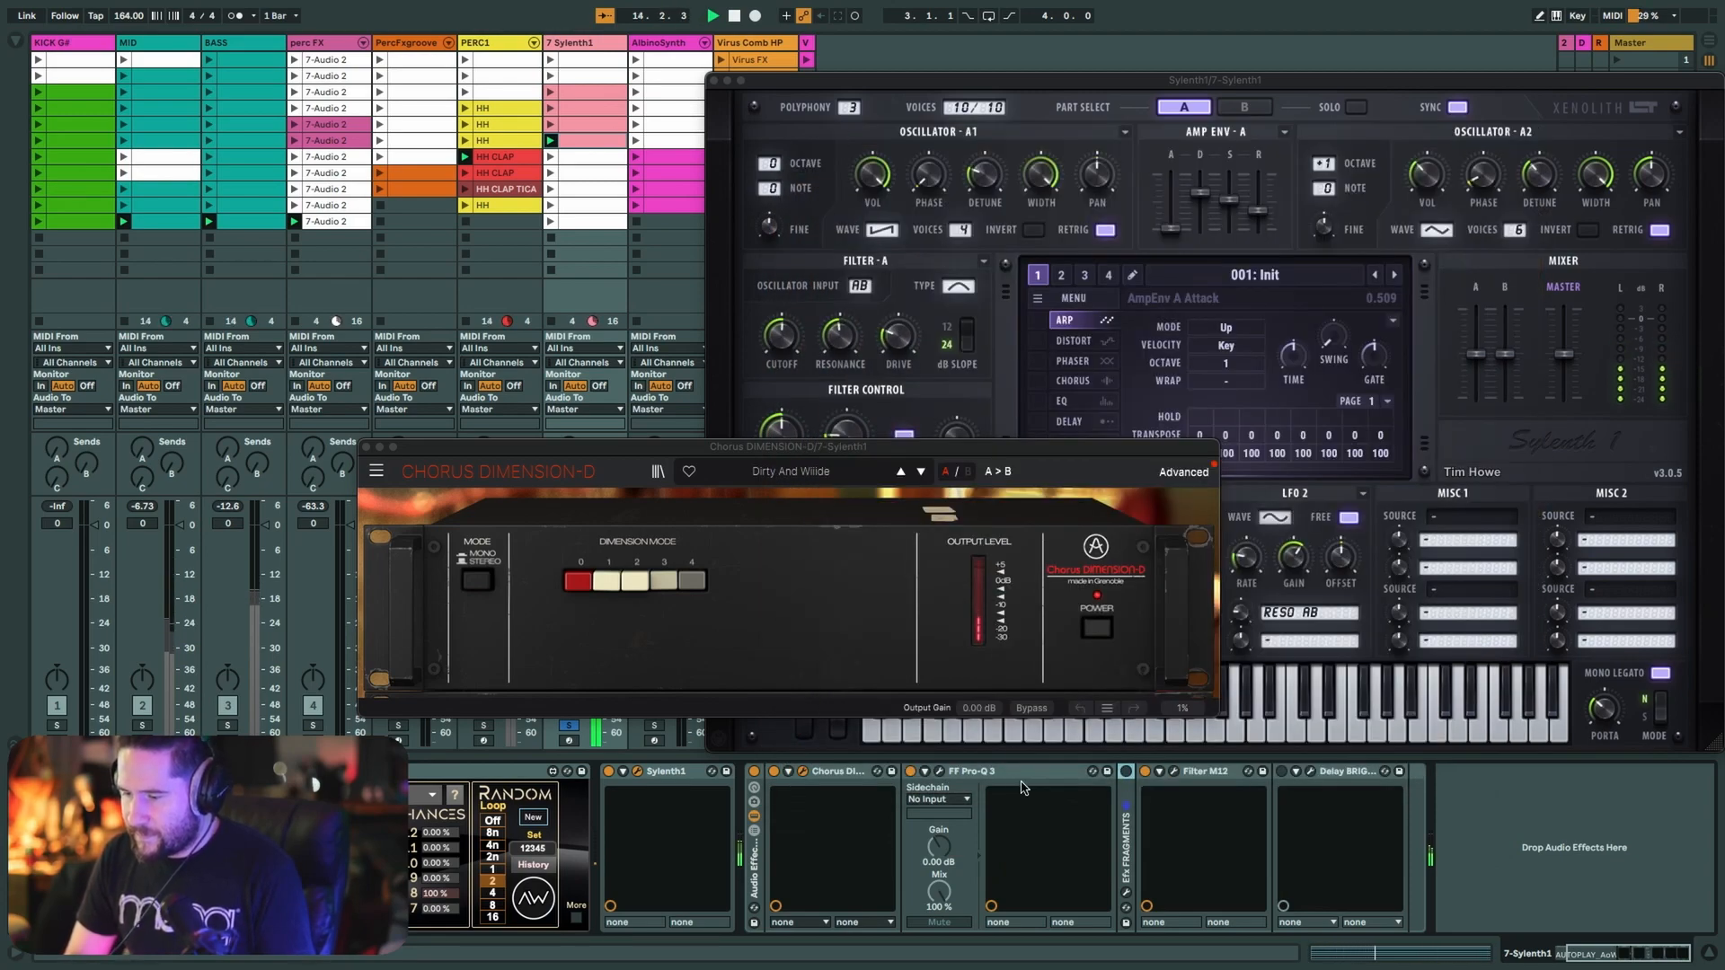
# - Switch Delay BRIGADE back on and examine its left and right delay times, feedback and stereo width
pyautogui.click(1283, 771)
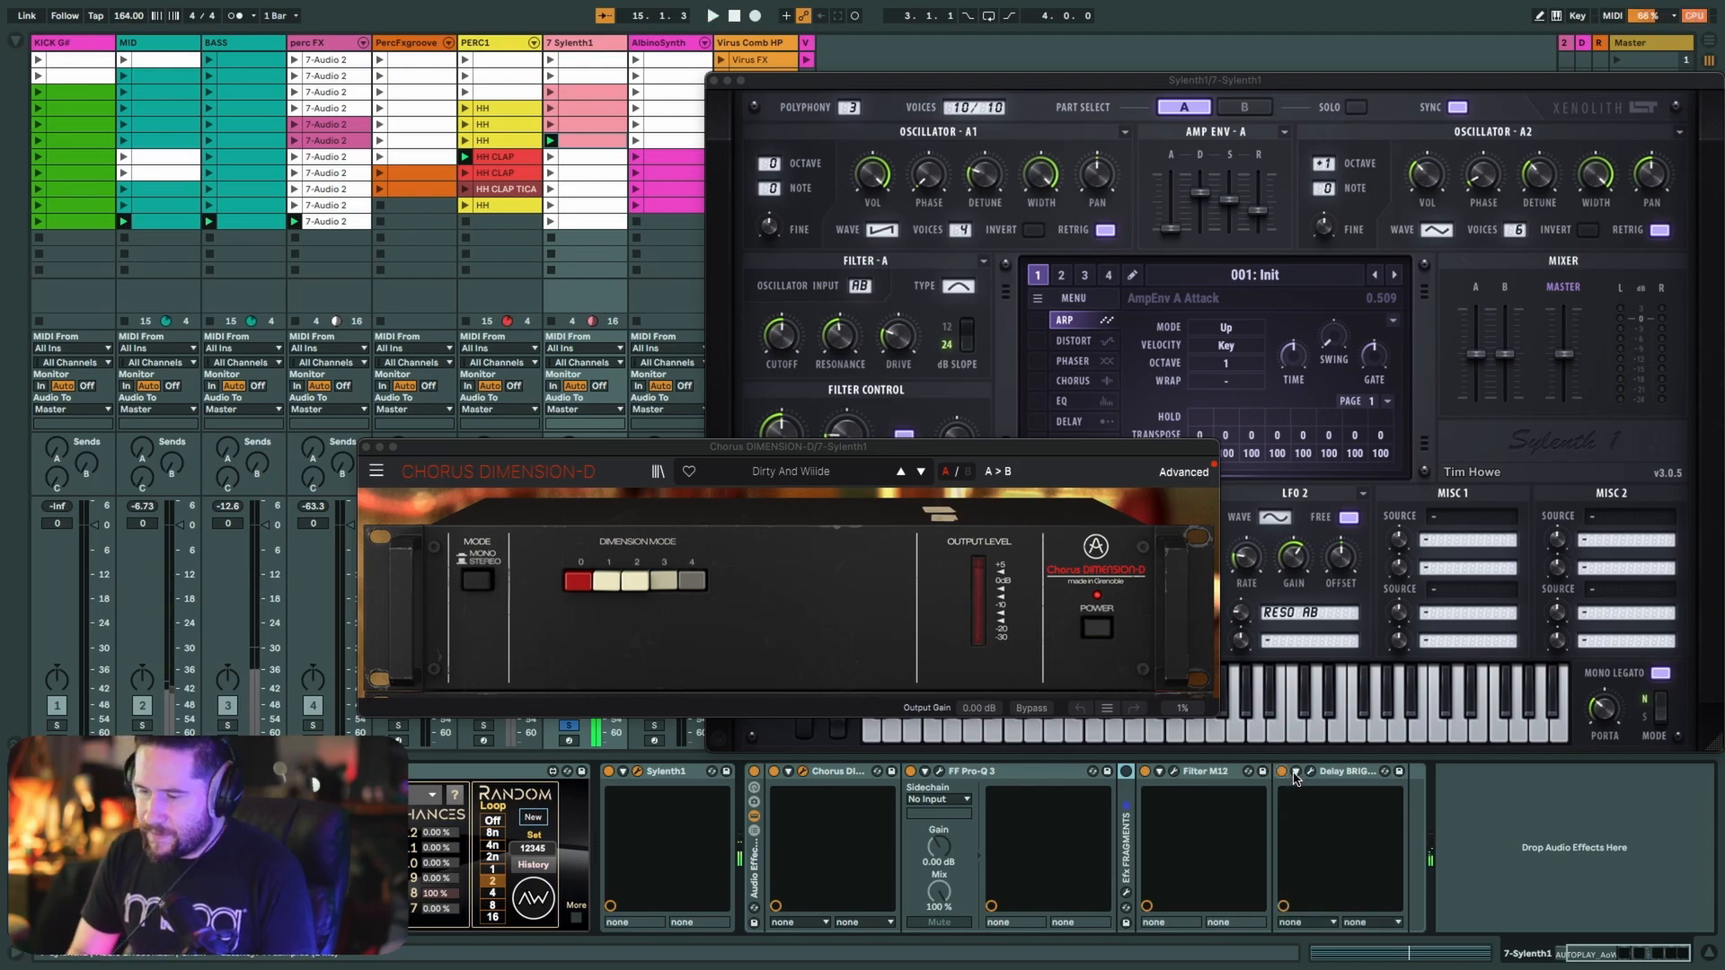
pyautogui.click(1309, 773)
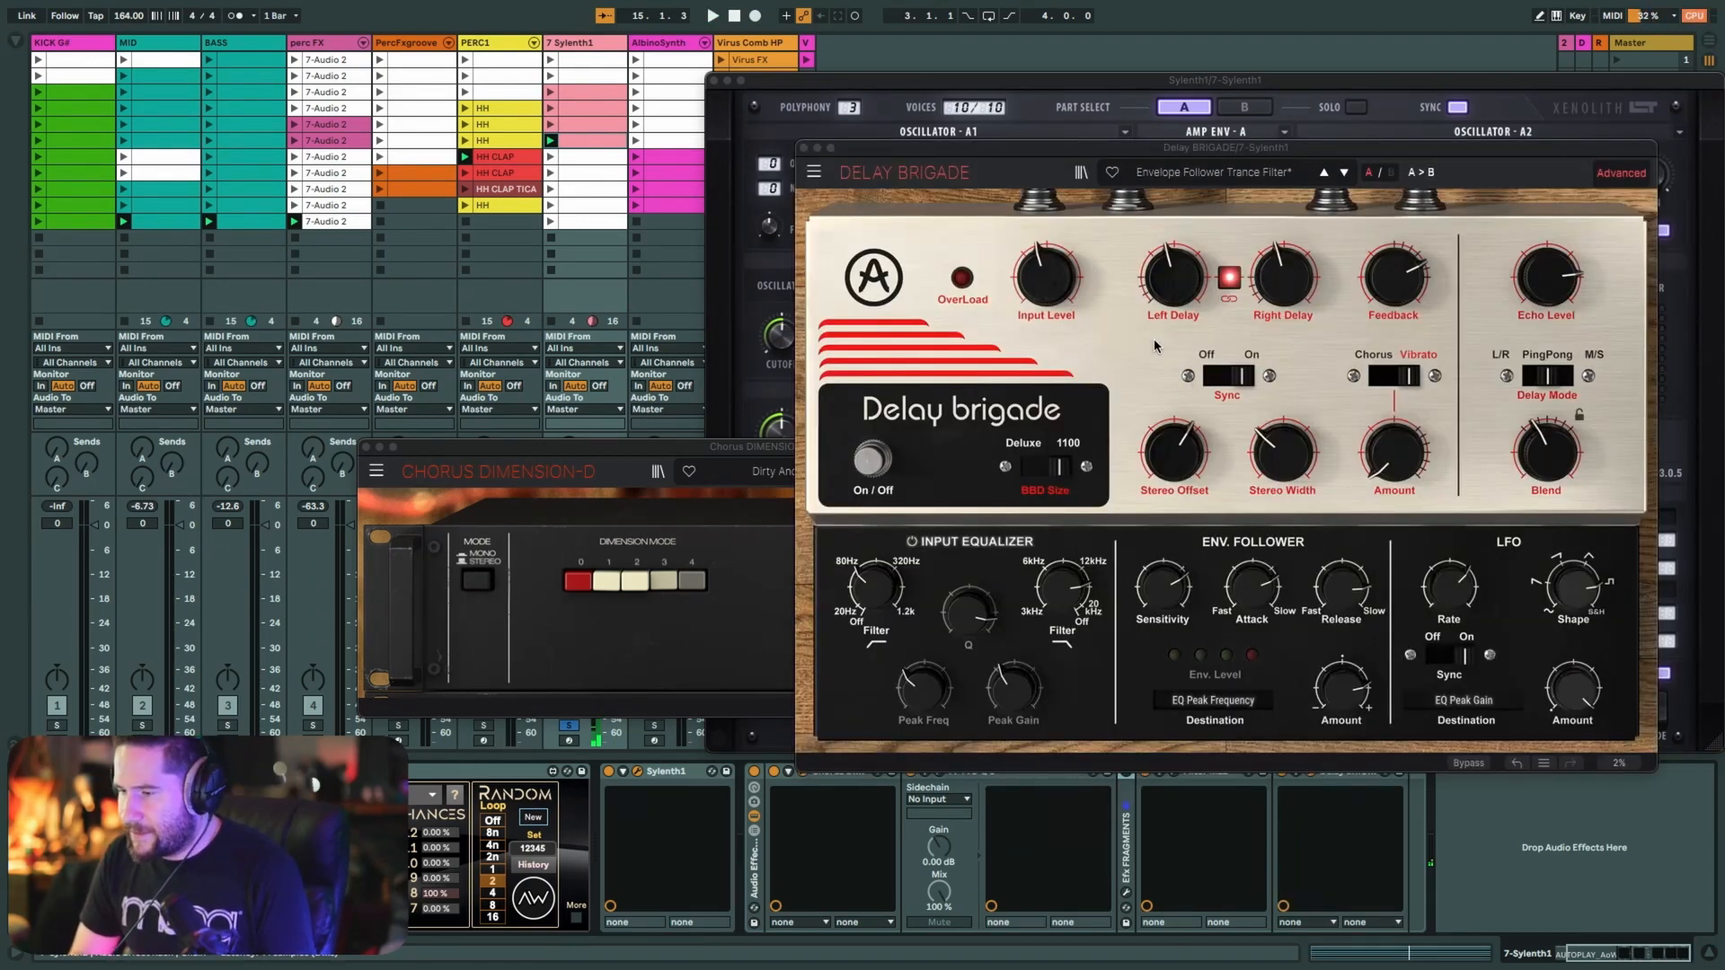
pyautogui.click(1182, 295)
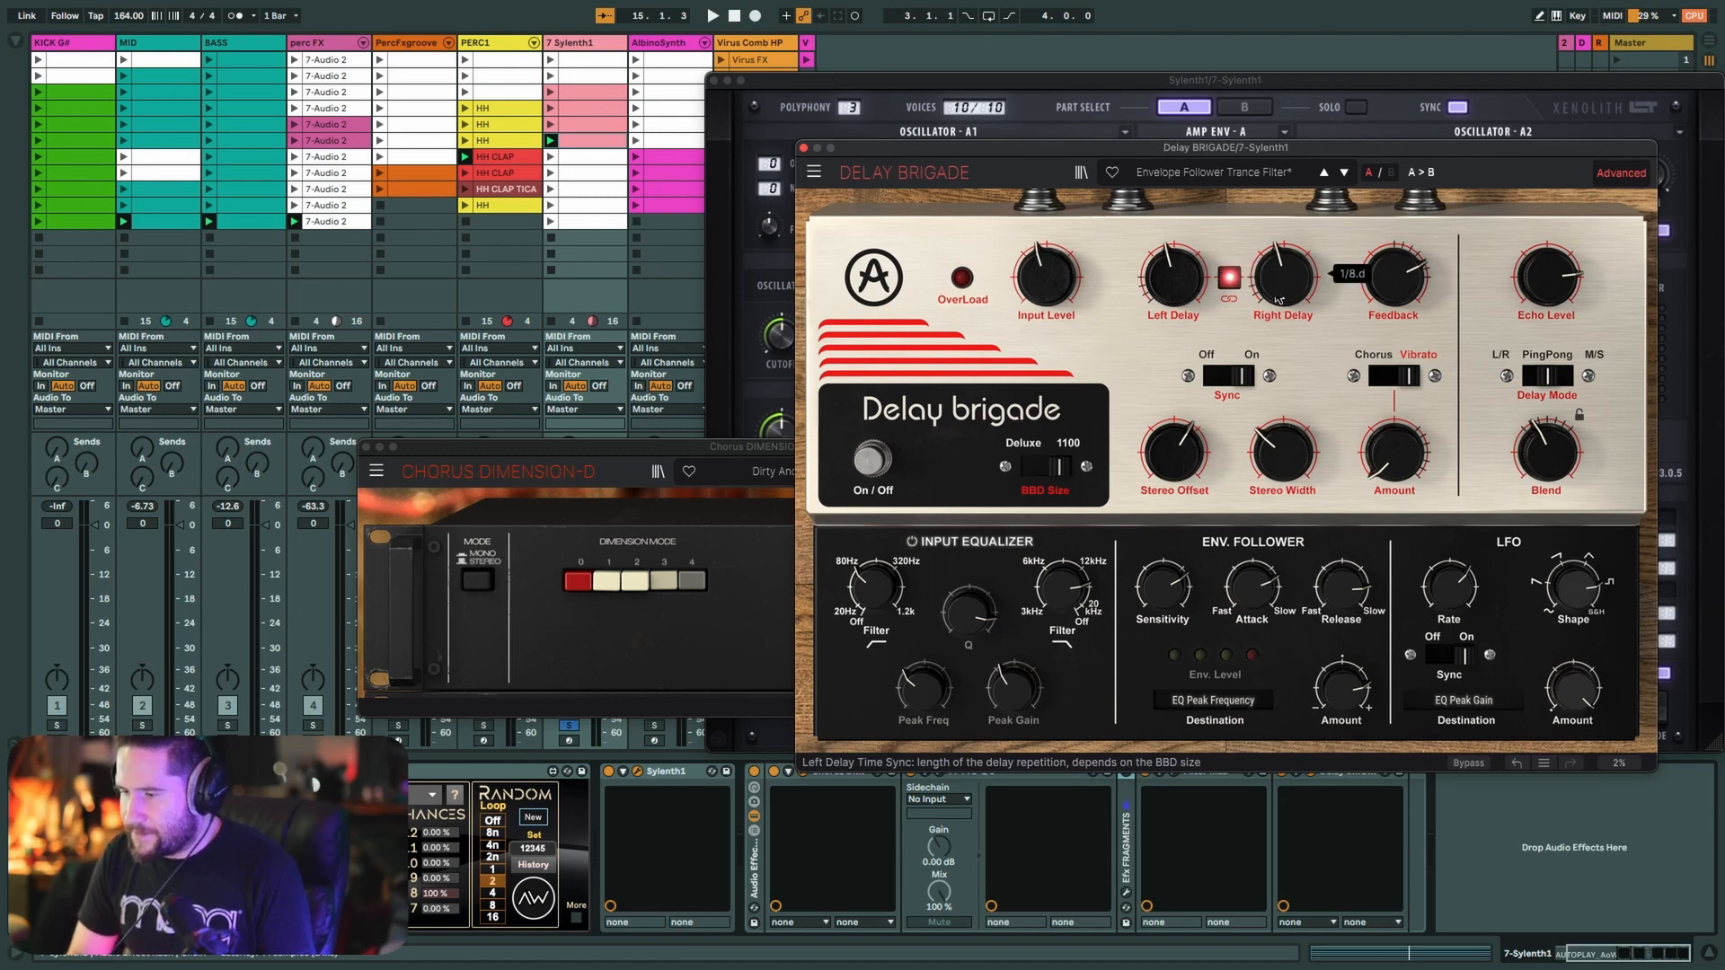
pyautogui.moveTo(1411, 290)
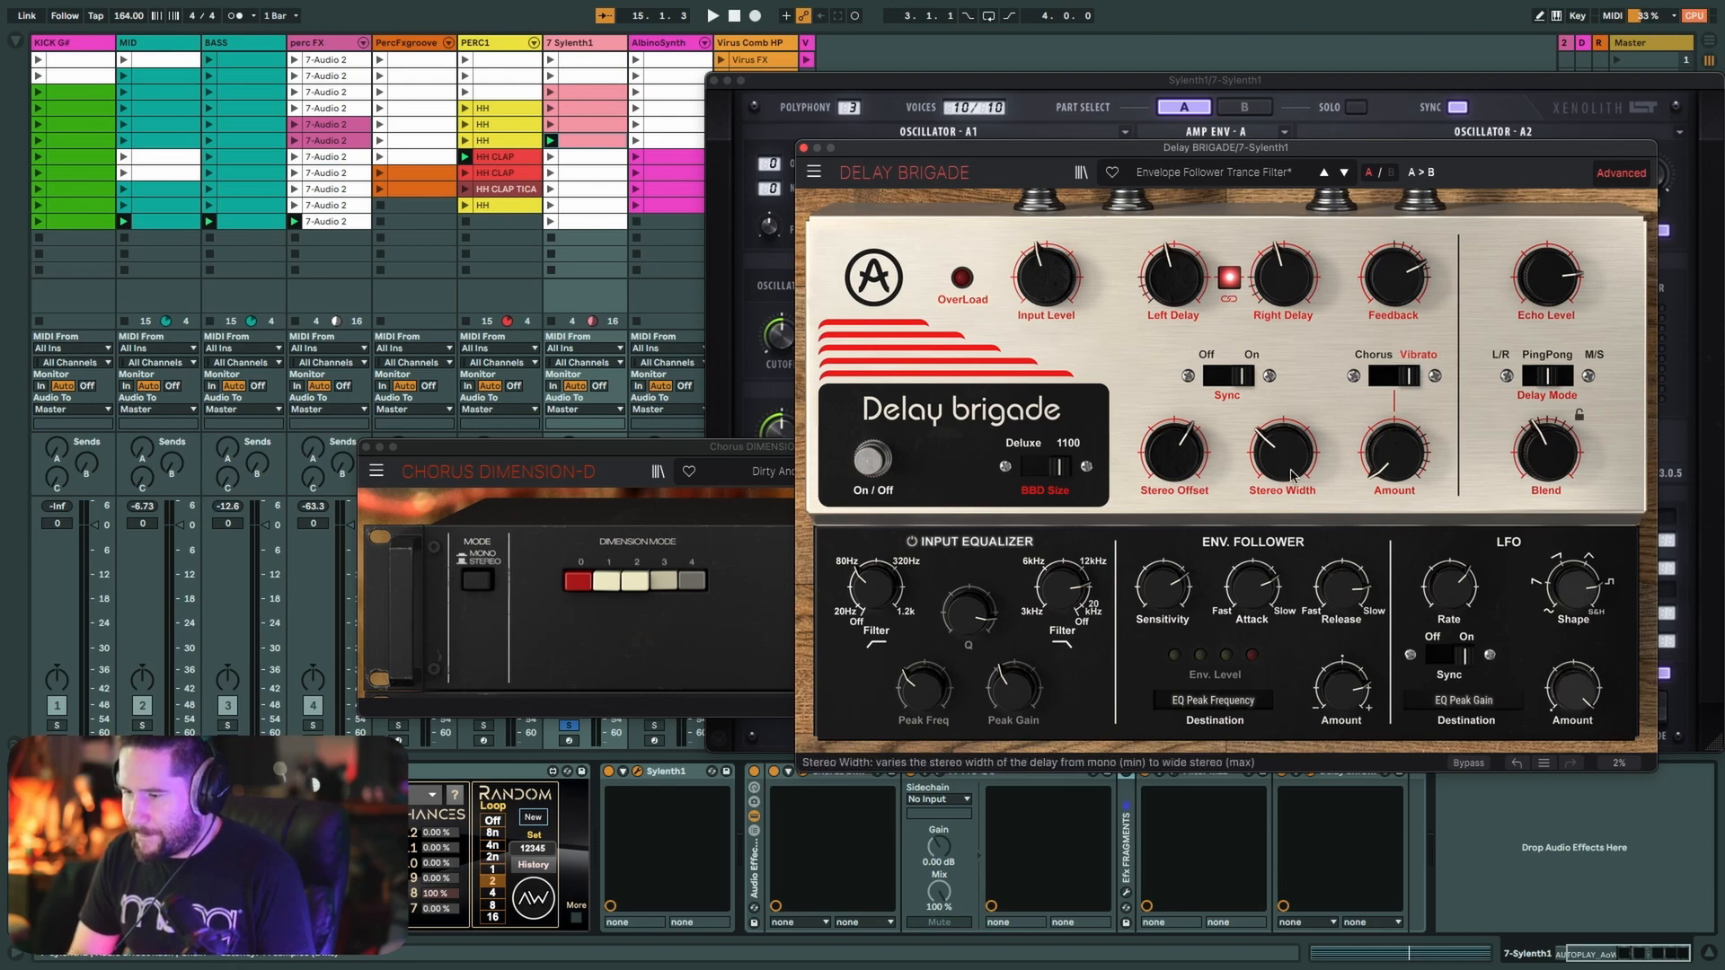
# - Play the sound with the delay active and close the Delay BRIGADE window
pyautogui.moveTo(1080, 141)
pyautogui.mouseDown()
pyautogui.moveTo(1021, 95)
pyautogui.moveTo(1072, 134)
pyautogui.moveTo(1041, 139)
pyautogui.moveTo(1072, 205)
pyautogui.moveTo(1066, 150)
pyautogui.mouseUp()
pyautogui.press('space')
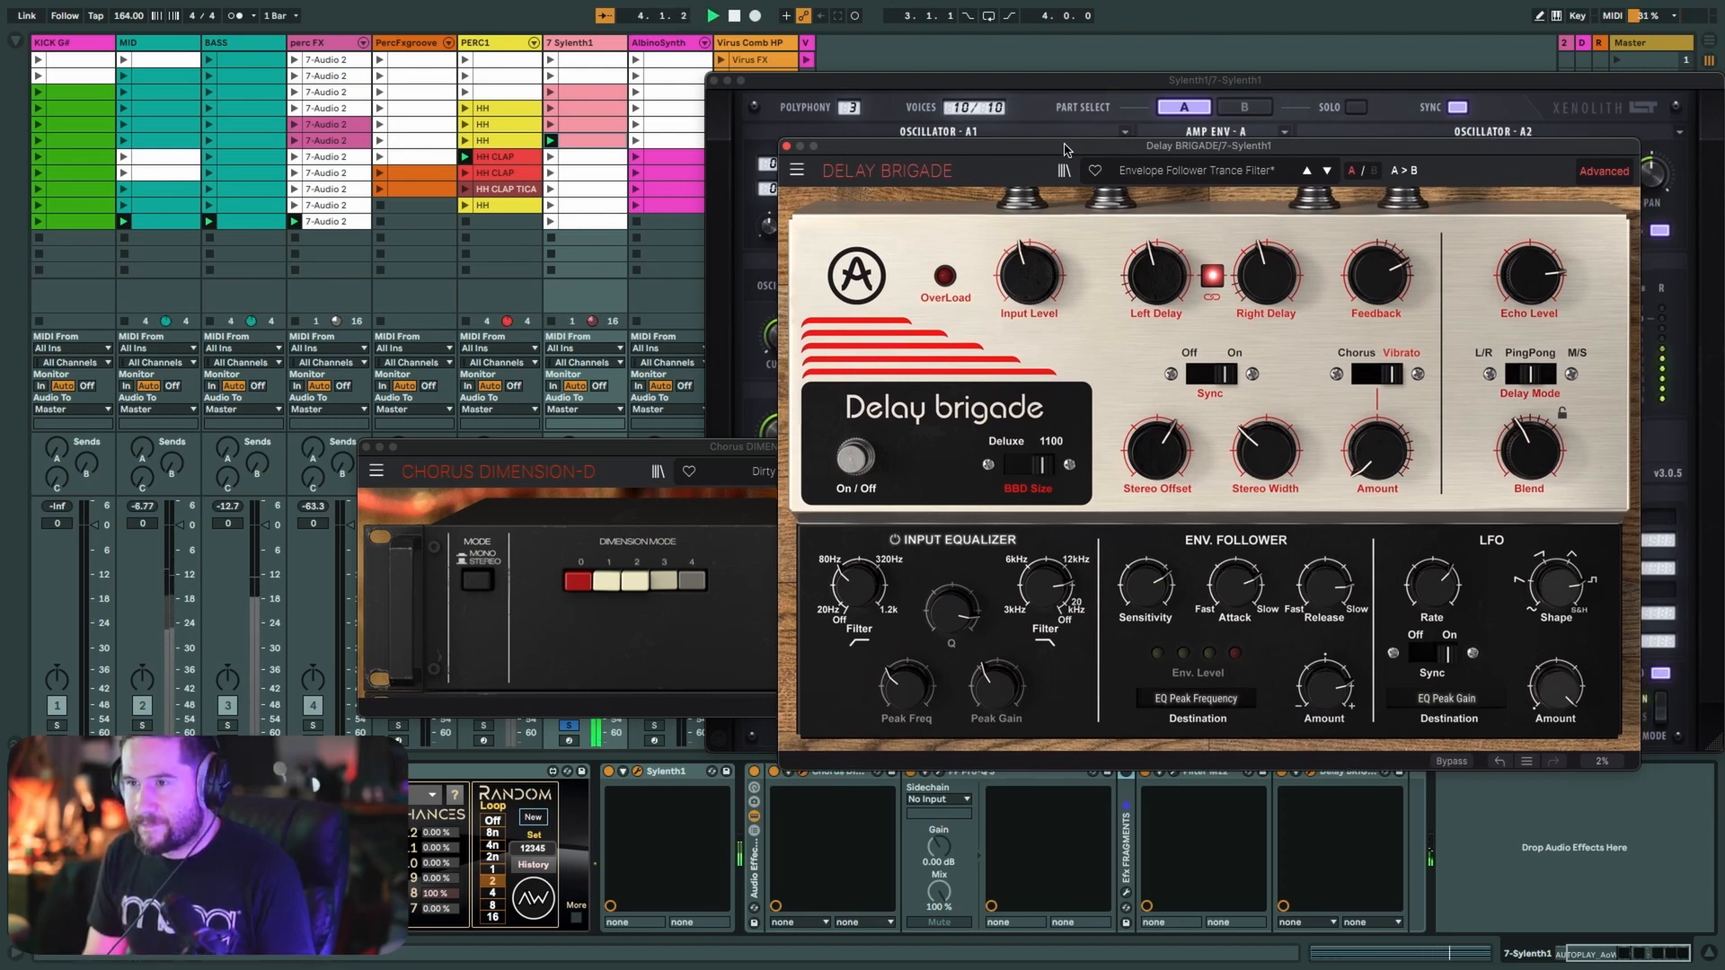
pyautogui.click(786, 145)
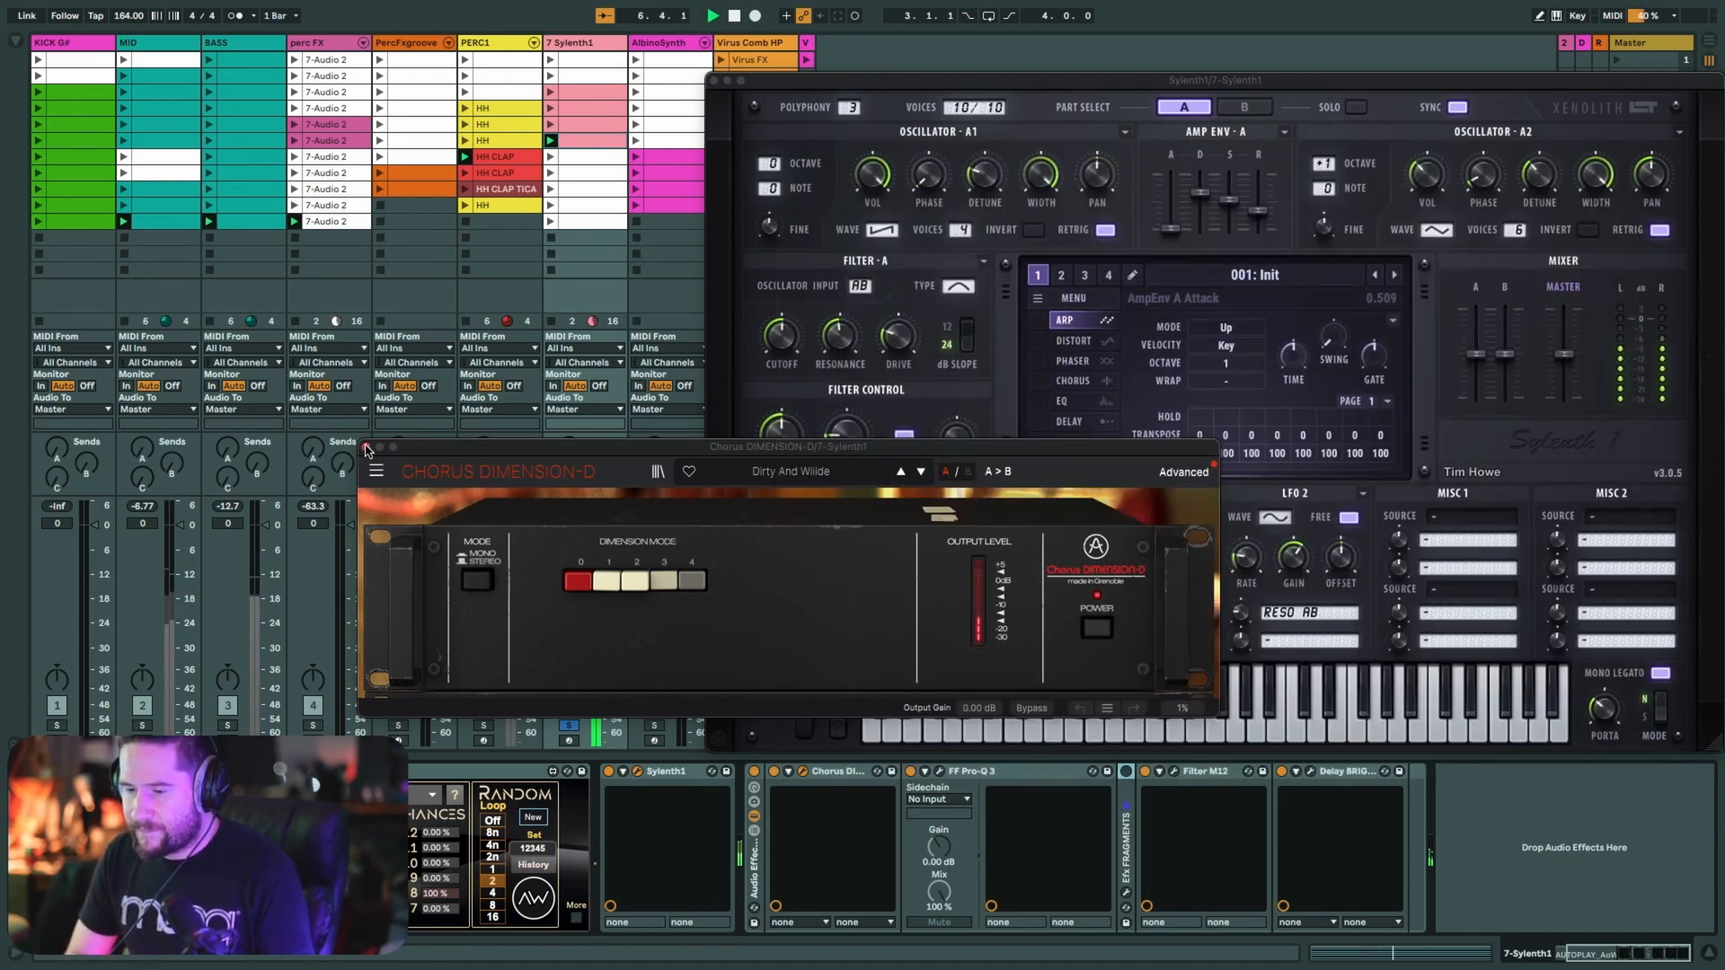
# - Close Chorus DIMENSION-D, bring Sylenth1 to the front and review the track's device chain
pyautogui.click(858, 207)
pyautogui.moveTo(921, 85); pyautogui.dragTo(935, 79)
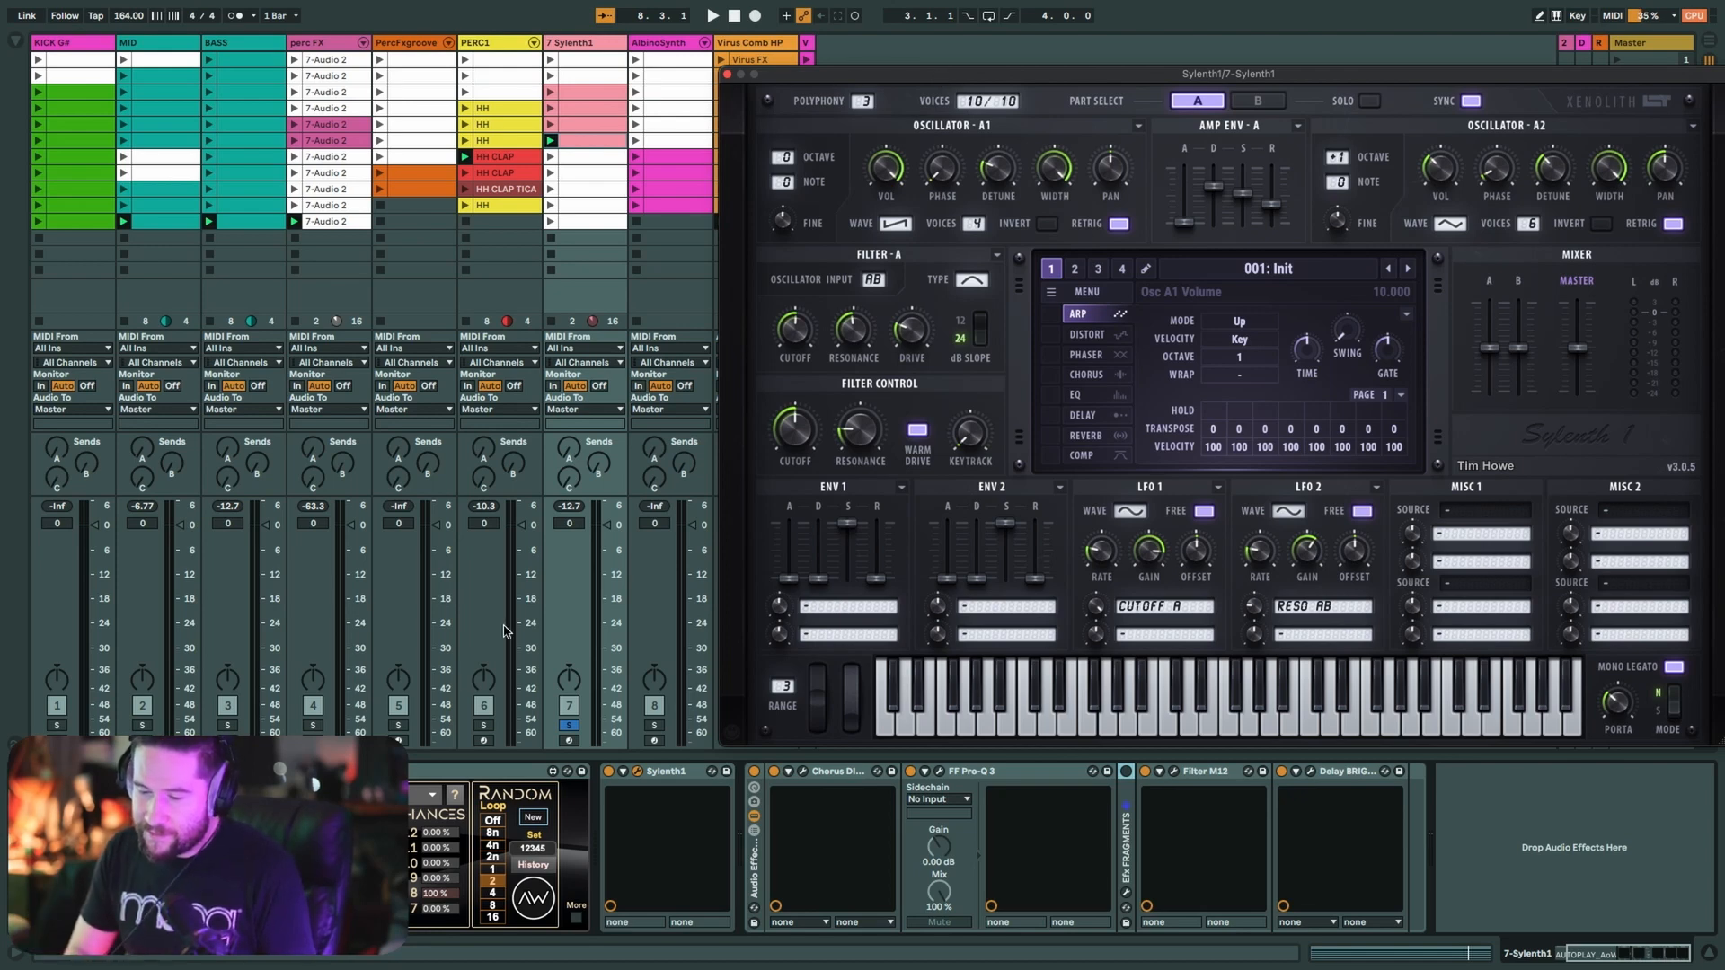
pyautogui.hscroll(-3, 629, 844)
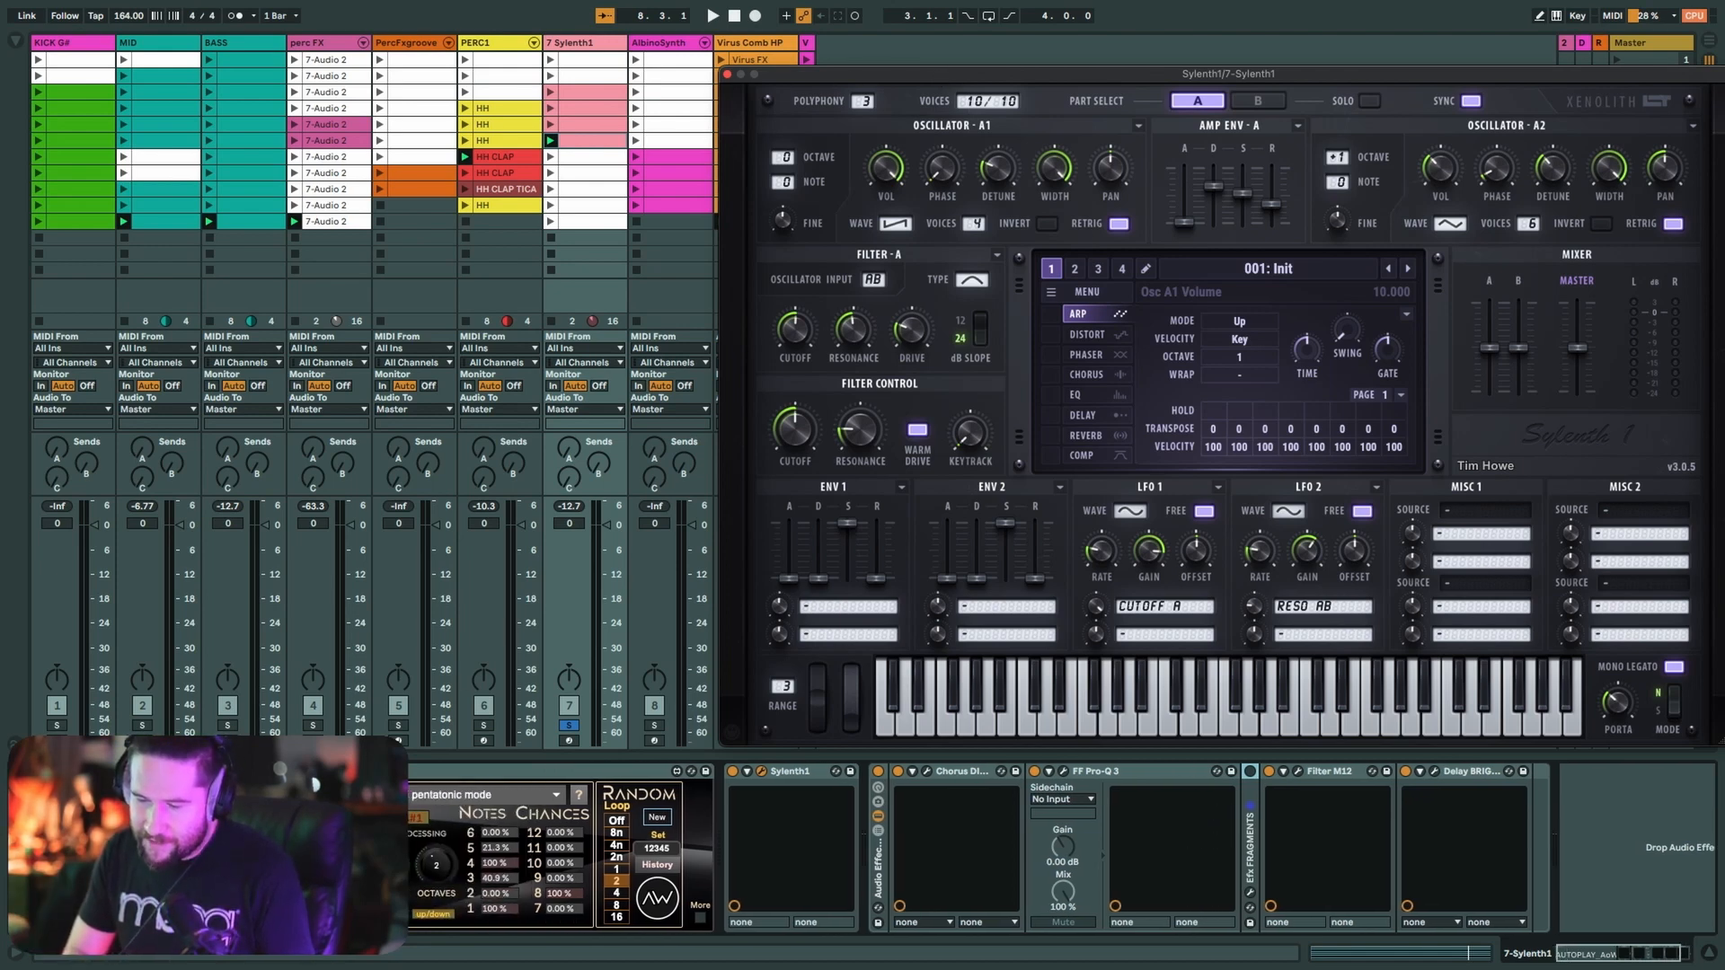
pyautogui.hscroll(3, 418, 834)
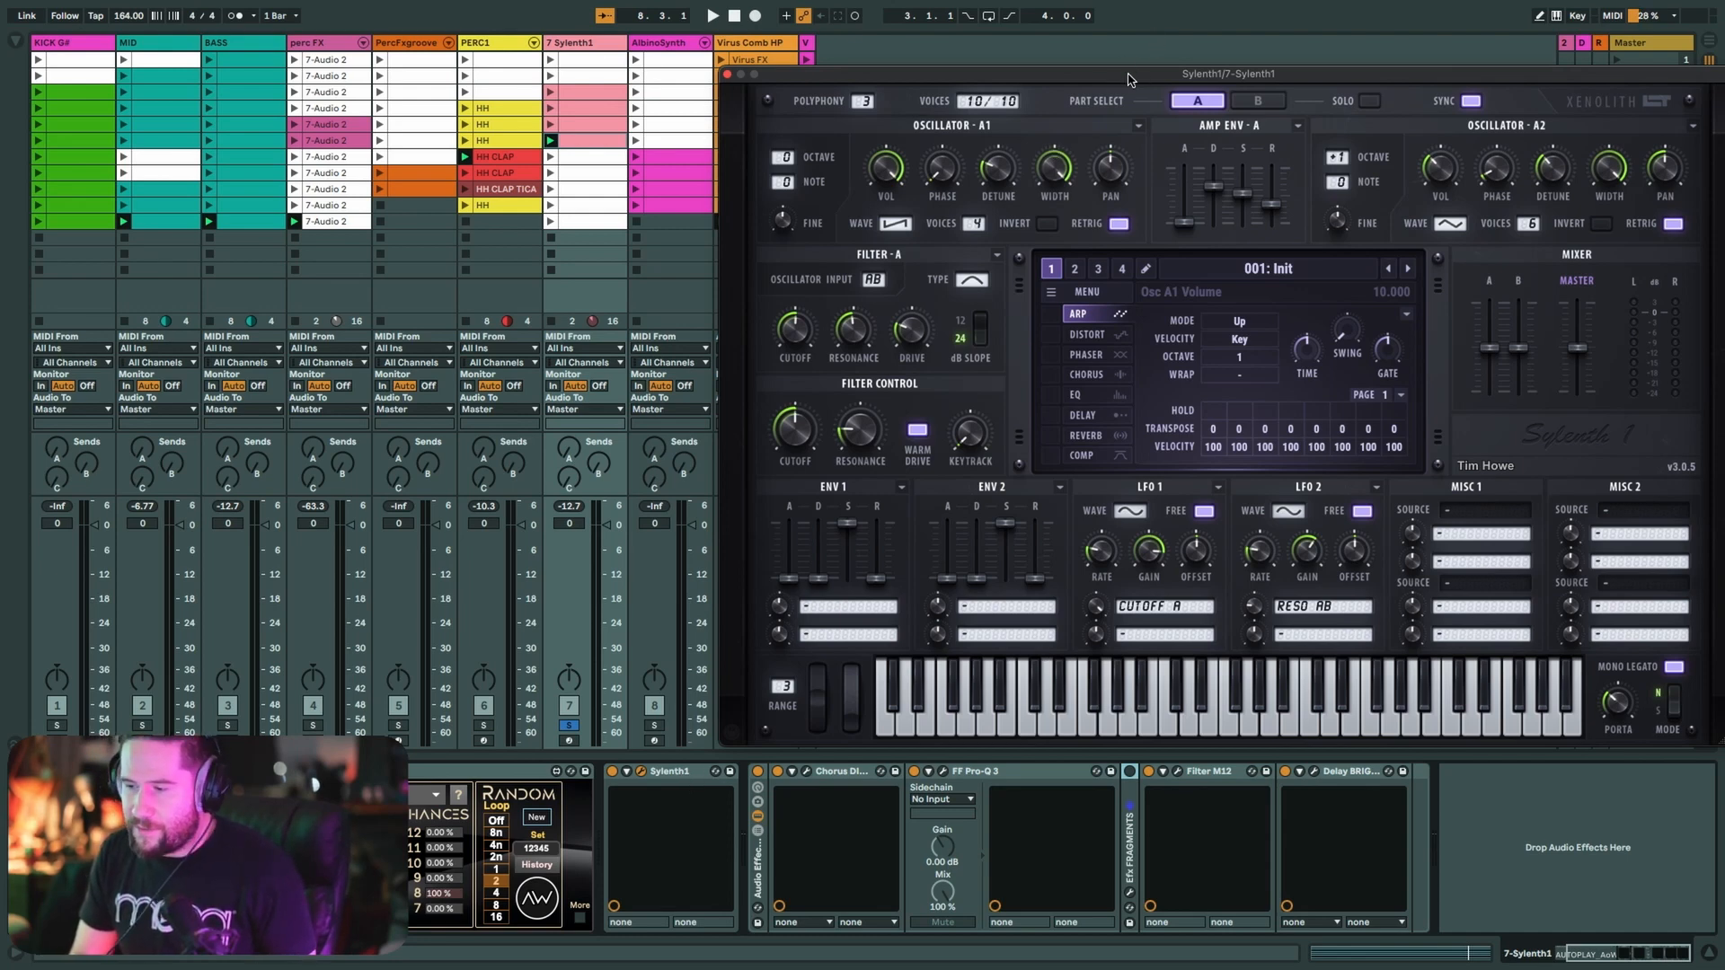
# - Examine the Sylenth1 LFO 1 settings, play the sound and close the synth window
pyautogui.moveTo(1130, 80); pyautogui.dragTo(1075, 83)
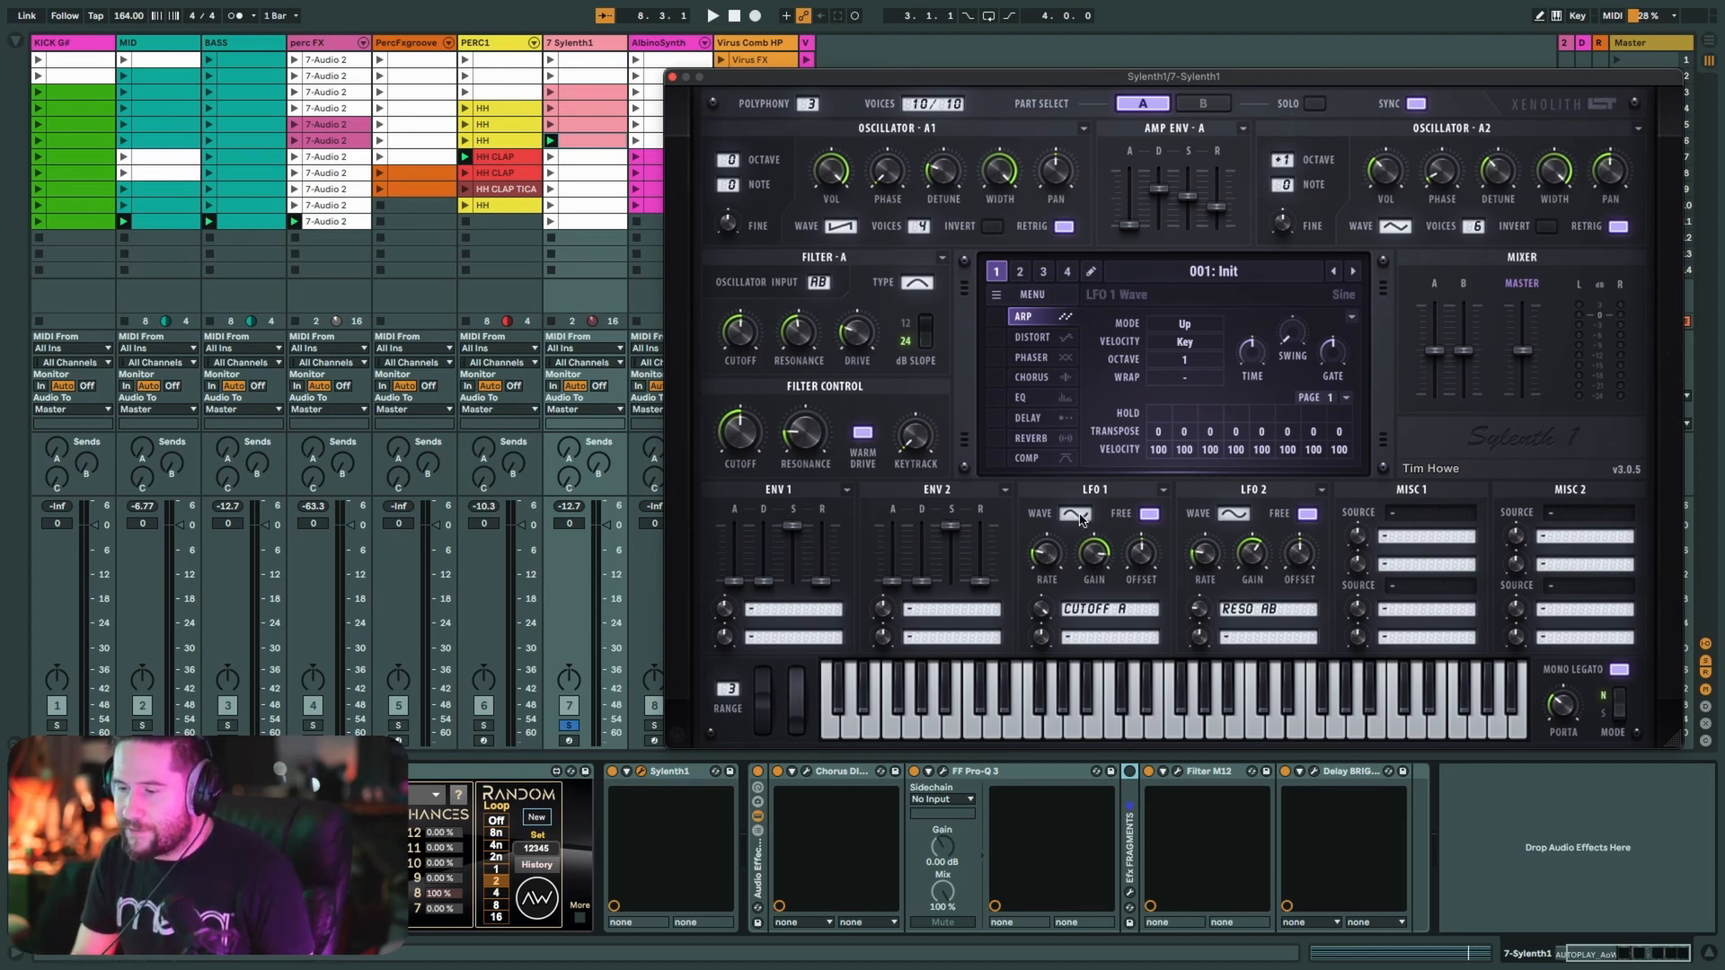
pyautogui.press('space')
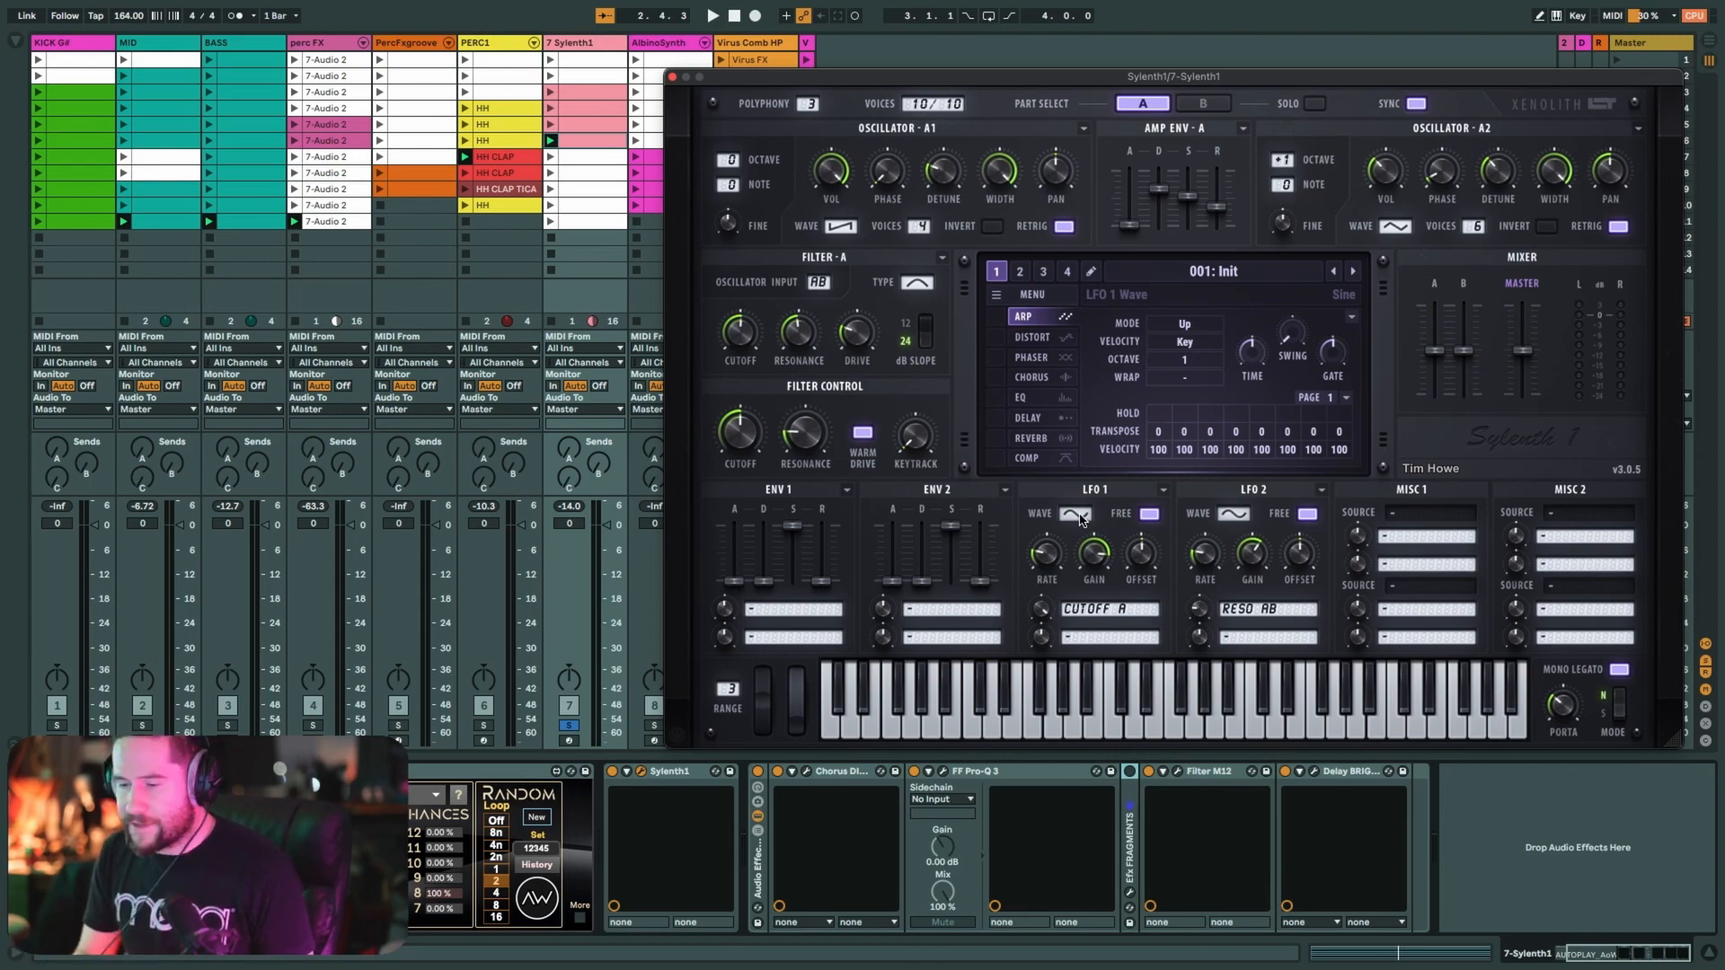
pyautogui.click(673, 77)
# - Launch the AlbinoSynth clip in scene 10 with the track soloed and view its device chain
pyautogui.click(636, 206)
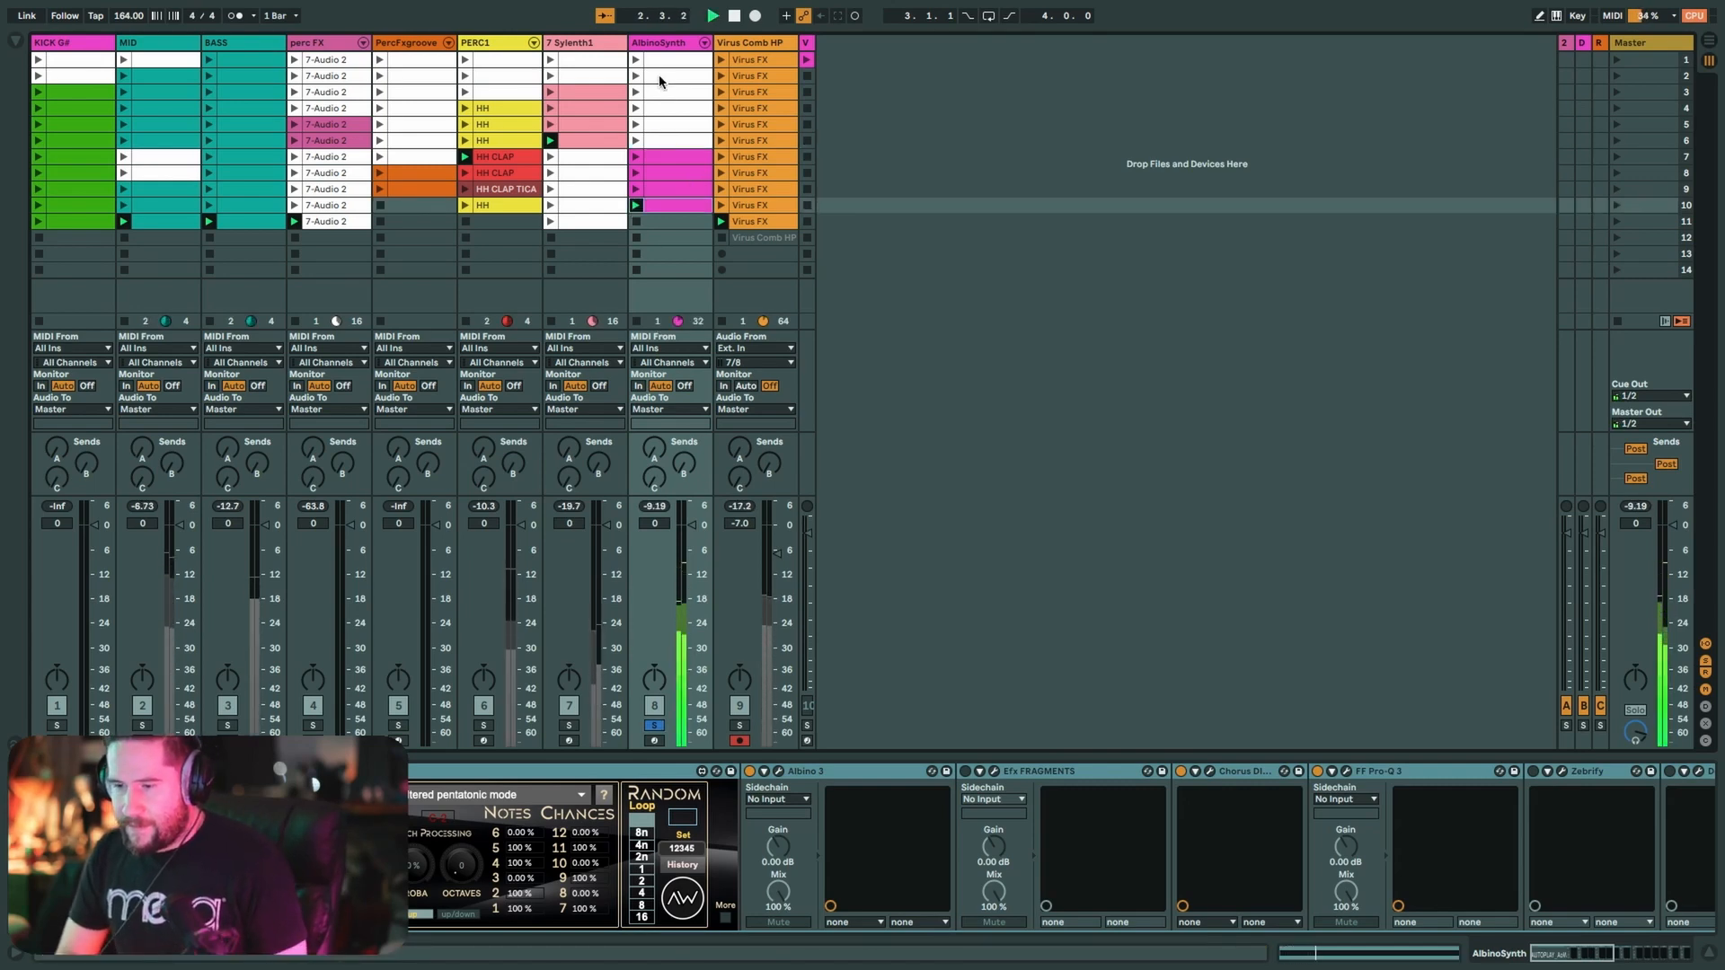
pyautogui.click(386, 771)
pyautogui.press('Delete')
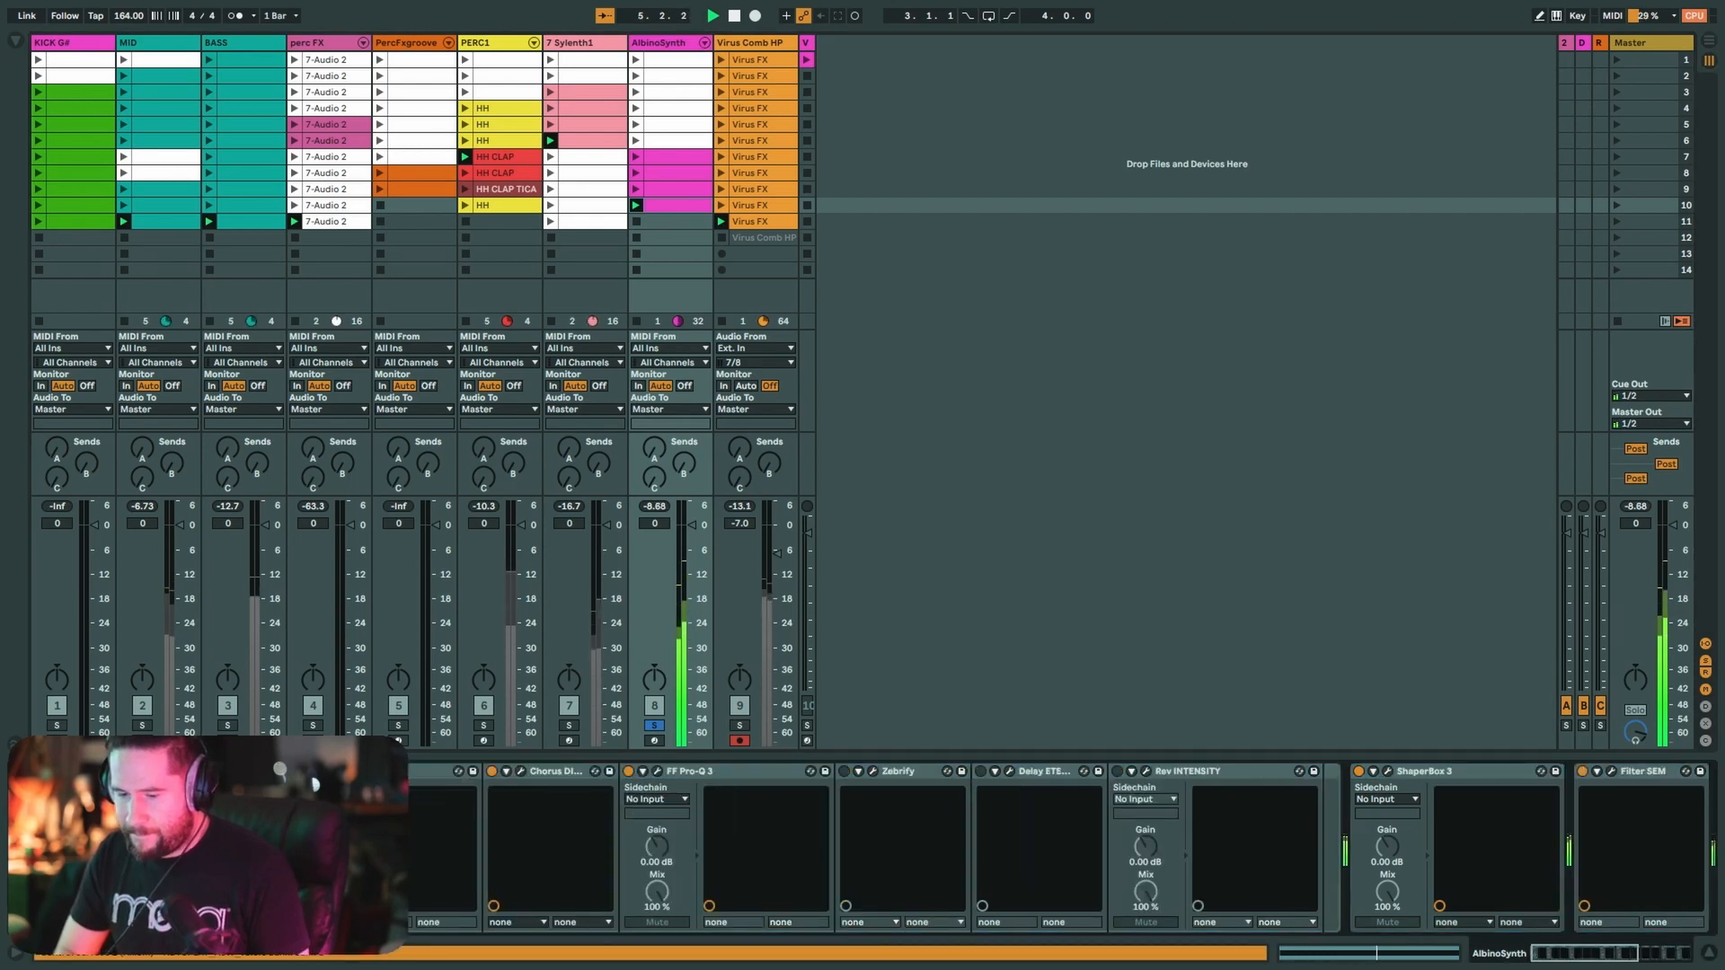
# - Open the Albino 3 synth on the AlbinoSynth track and view the wave categories for OSC 1
pyautogui.click(383, 772)
pyautogui.moveTo(690, 29); pyautogui.dragTo(1112, 97)
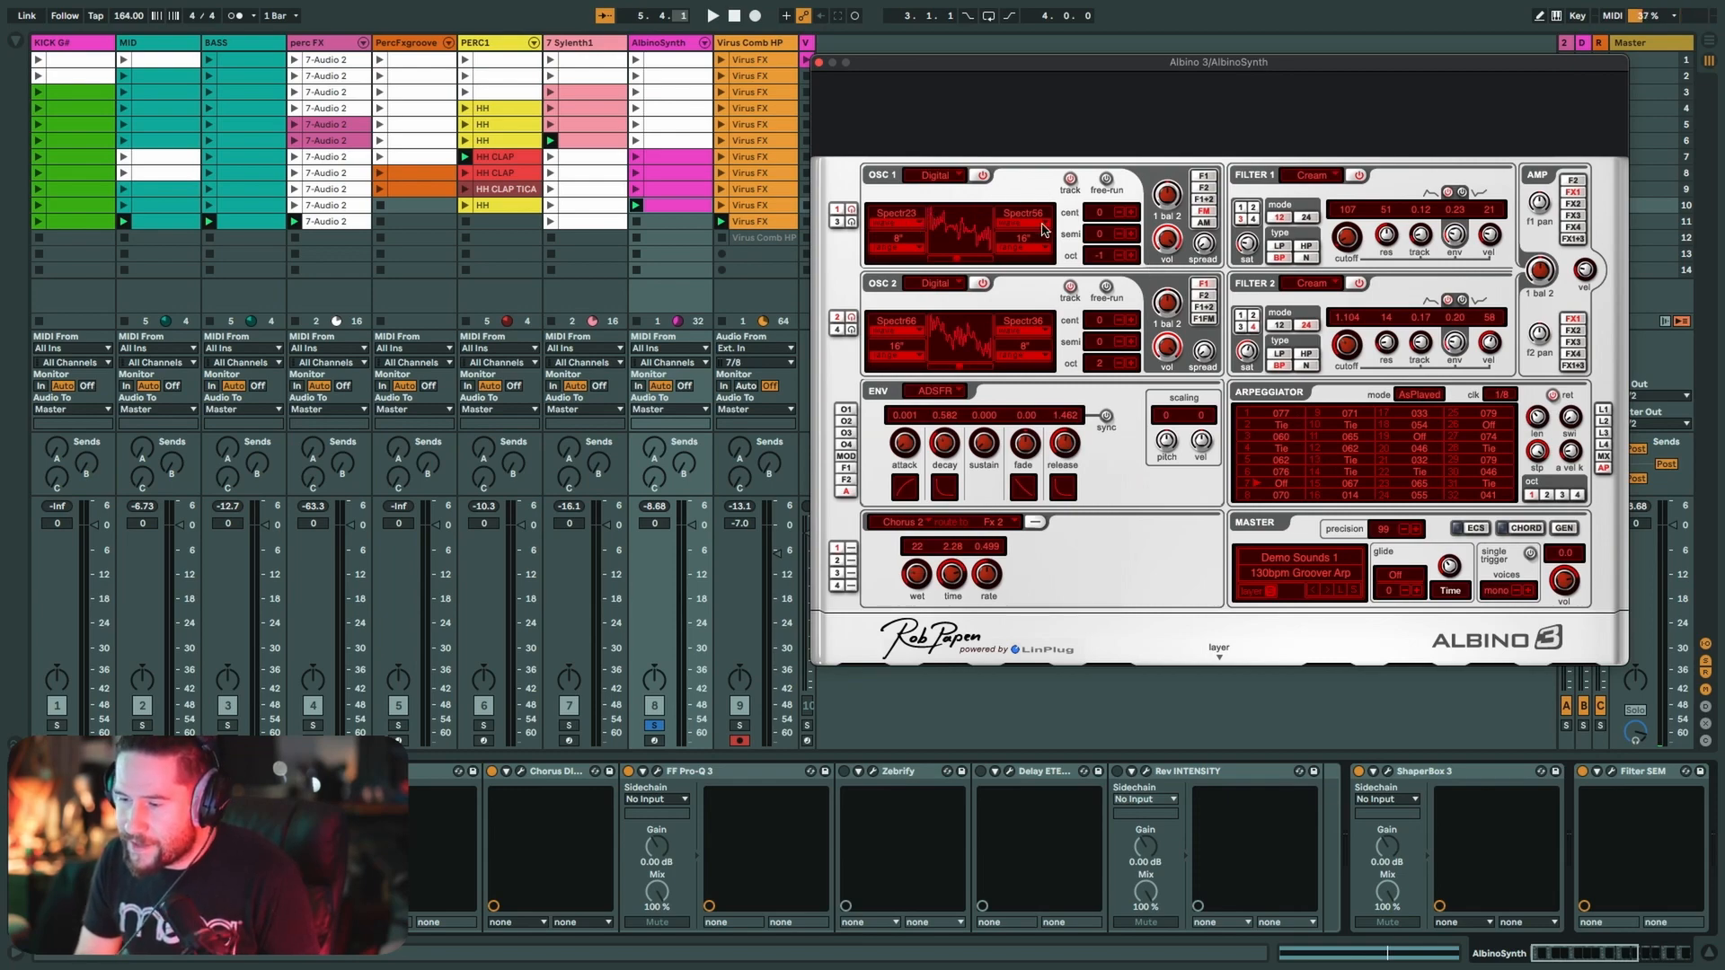
pyautogui.click(897, 214)
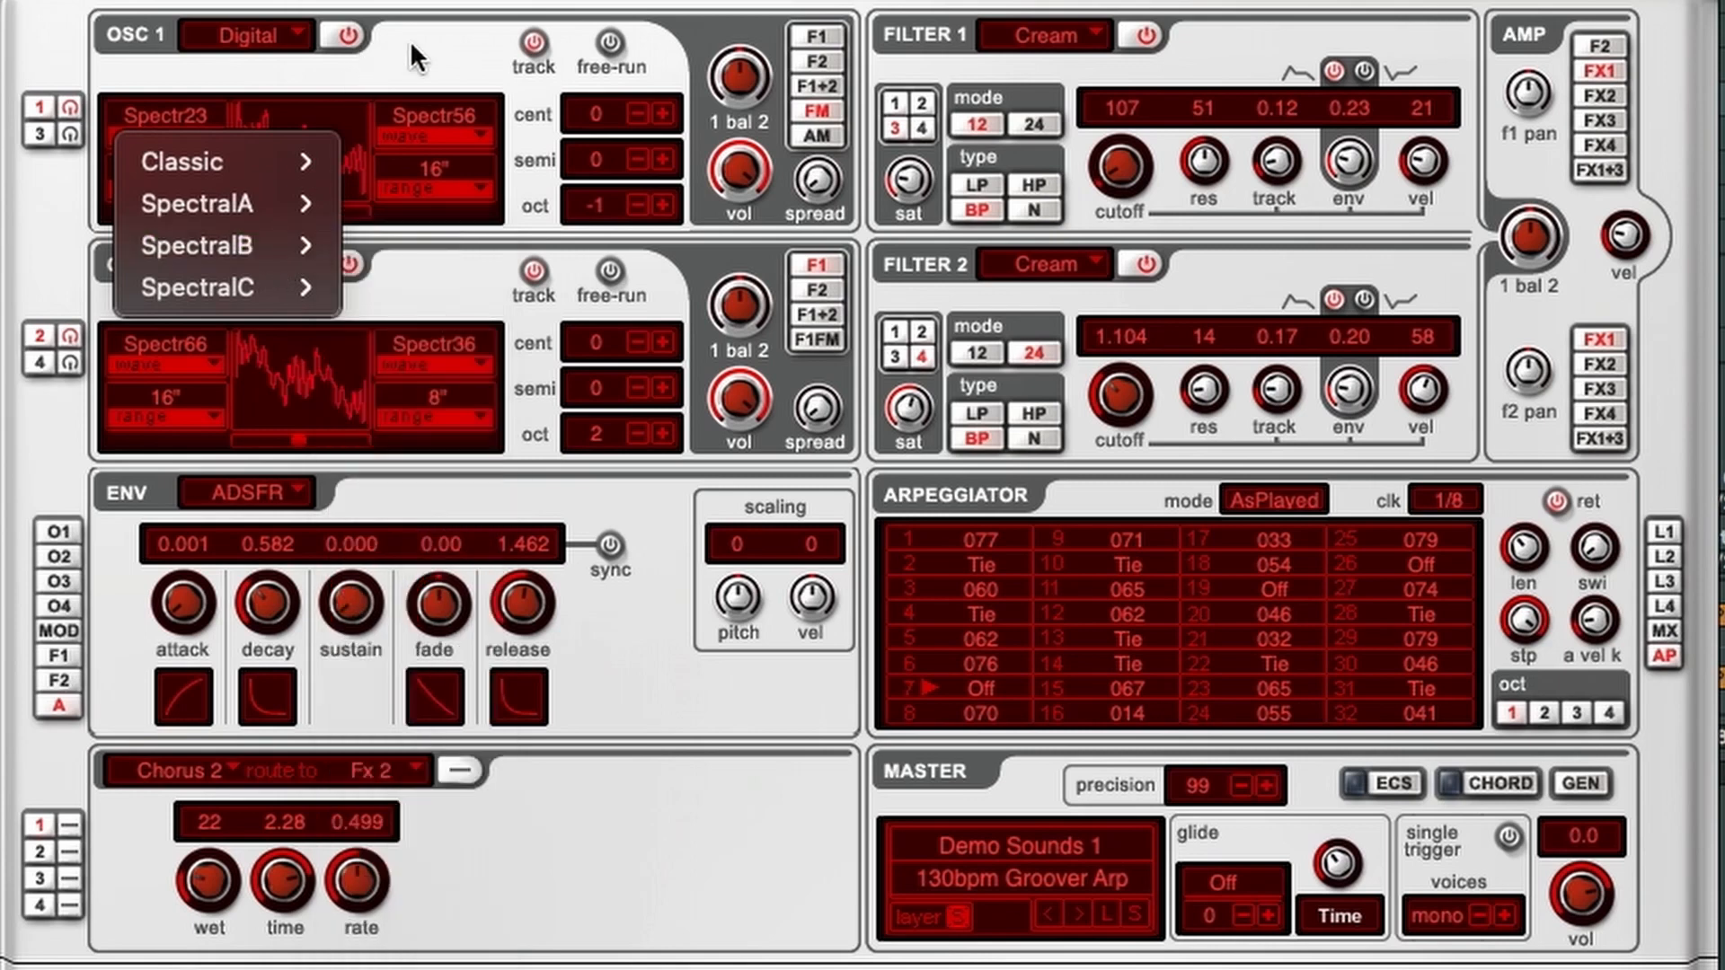
pyautogui.click(412, 41)
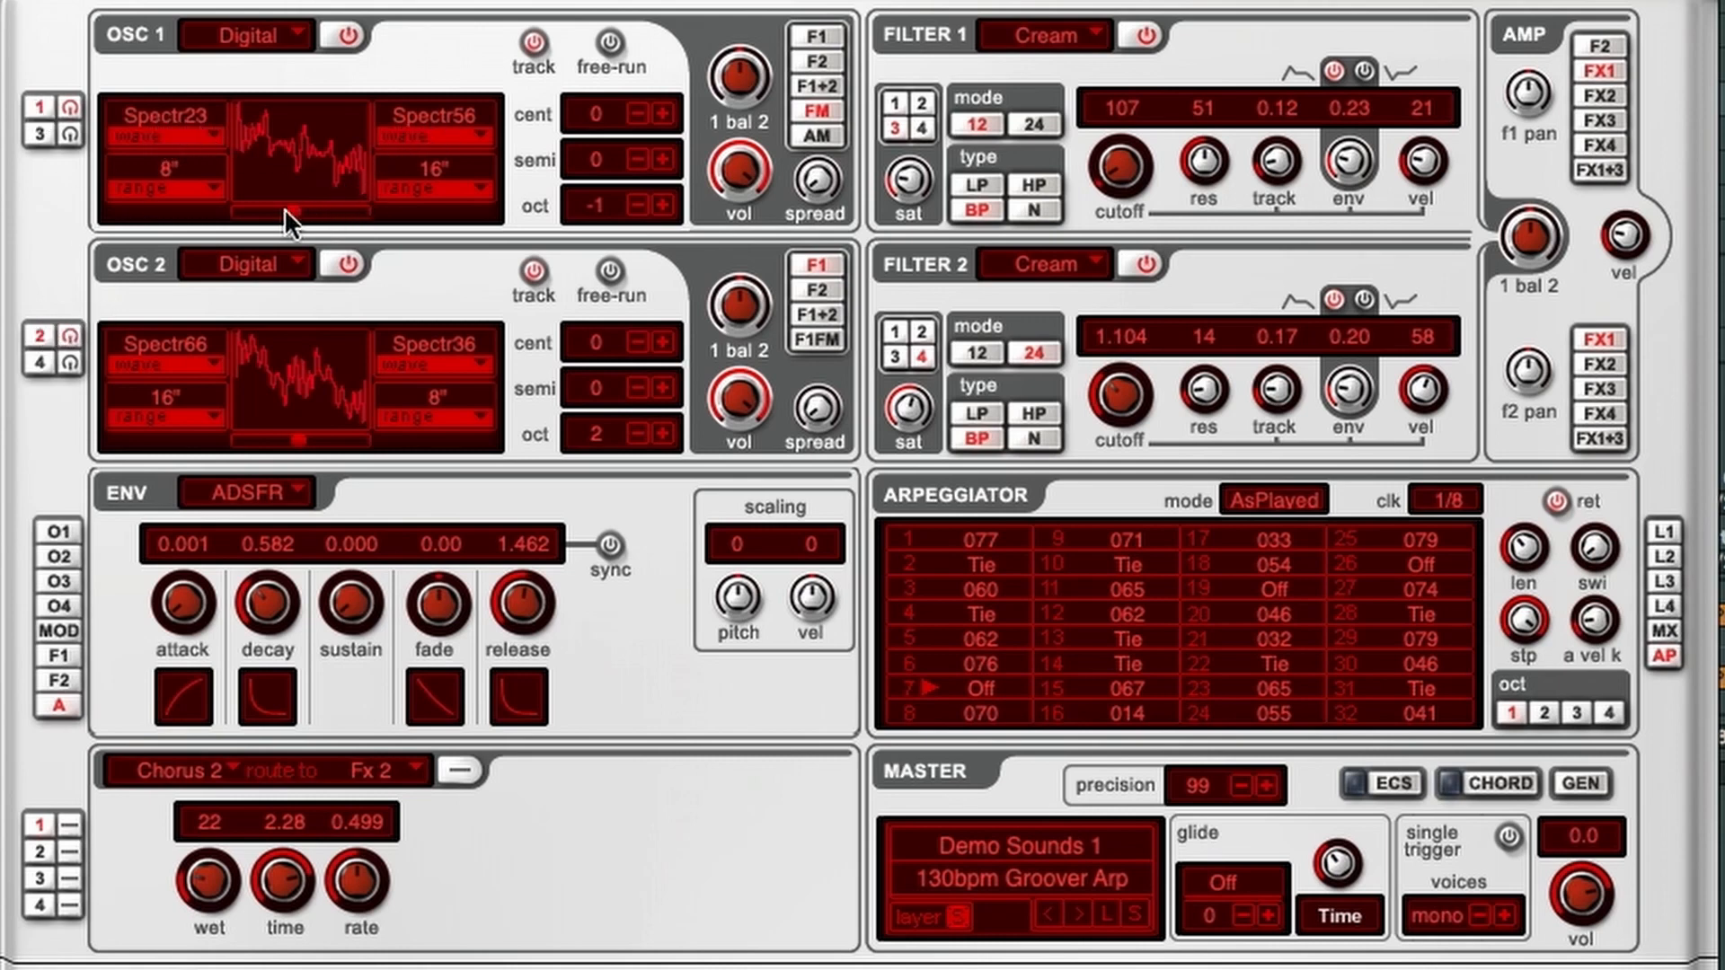
# - Adjust the OSC 1 wave symmetry slider slightly and review the modulation matrix and the arpeggiator
pyautogui.moveTo(295, 211)
pyautogui.mouseDown()
pyautogui.moveTo(365, 212)
pyautogui.moveTo(295, 210)
pyautogui.mouseUp()
pyautogui.click(1658, 631)
pyautogui.click(1663, 654)
pyautogui.click(1655, 633)
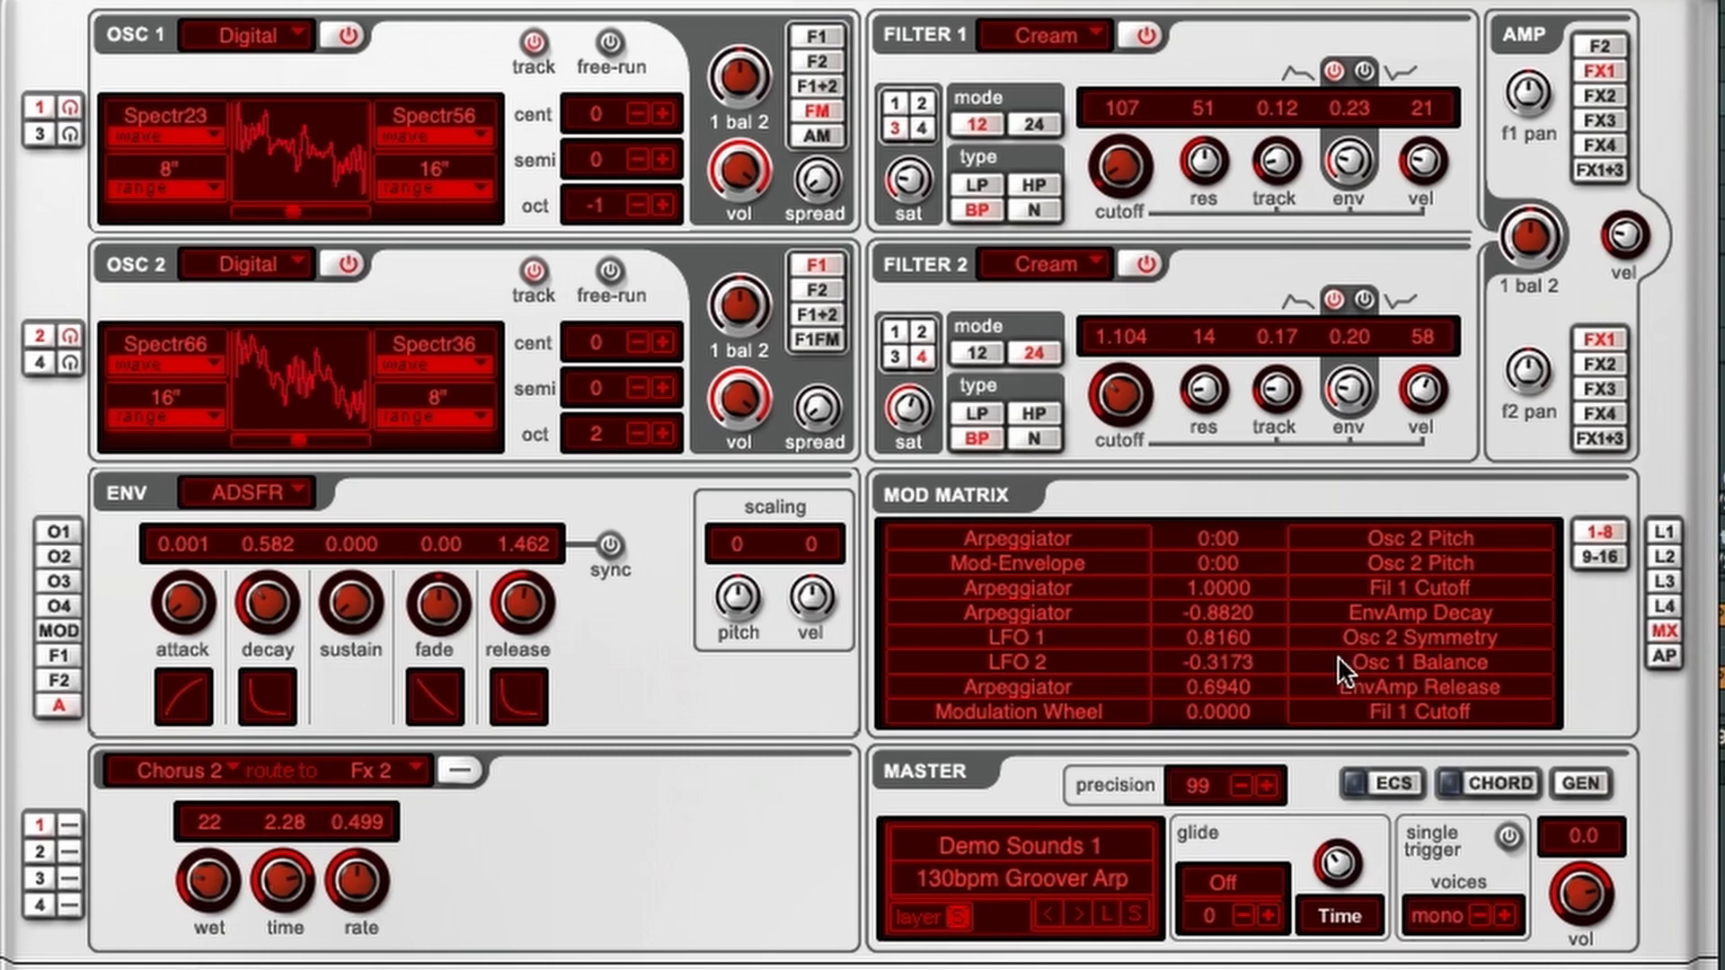
pyautogui.moveTo(311, 206)
pyautogui.mouseDown()
pyautogui.moveTo(284, 207)
pyautogui.moveTo(352, 209)
pyautogui.moveTo(319, 212)
pyautogui.mouseUp()
pyautogui.click(1662, 657)
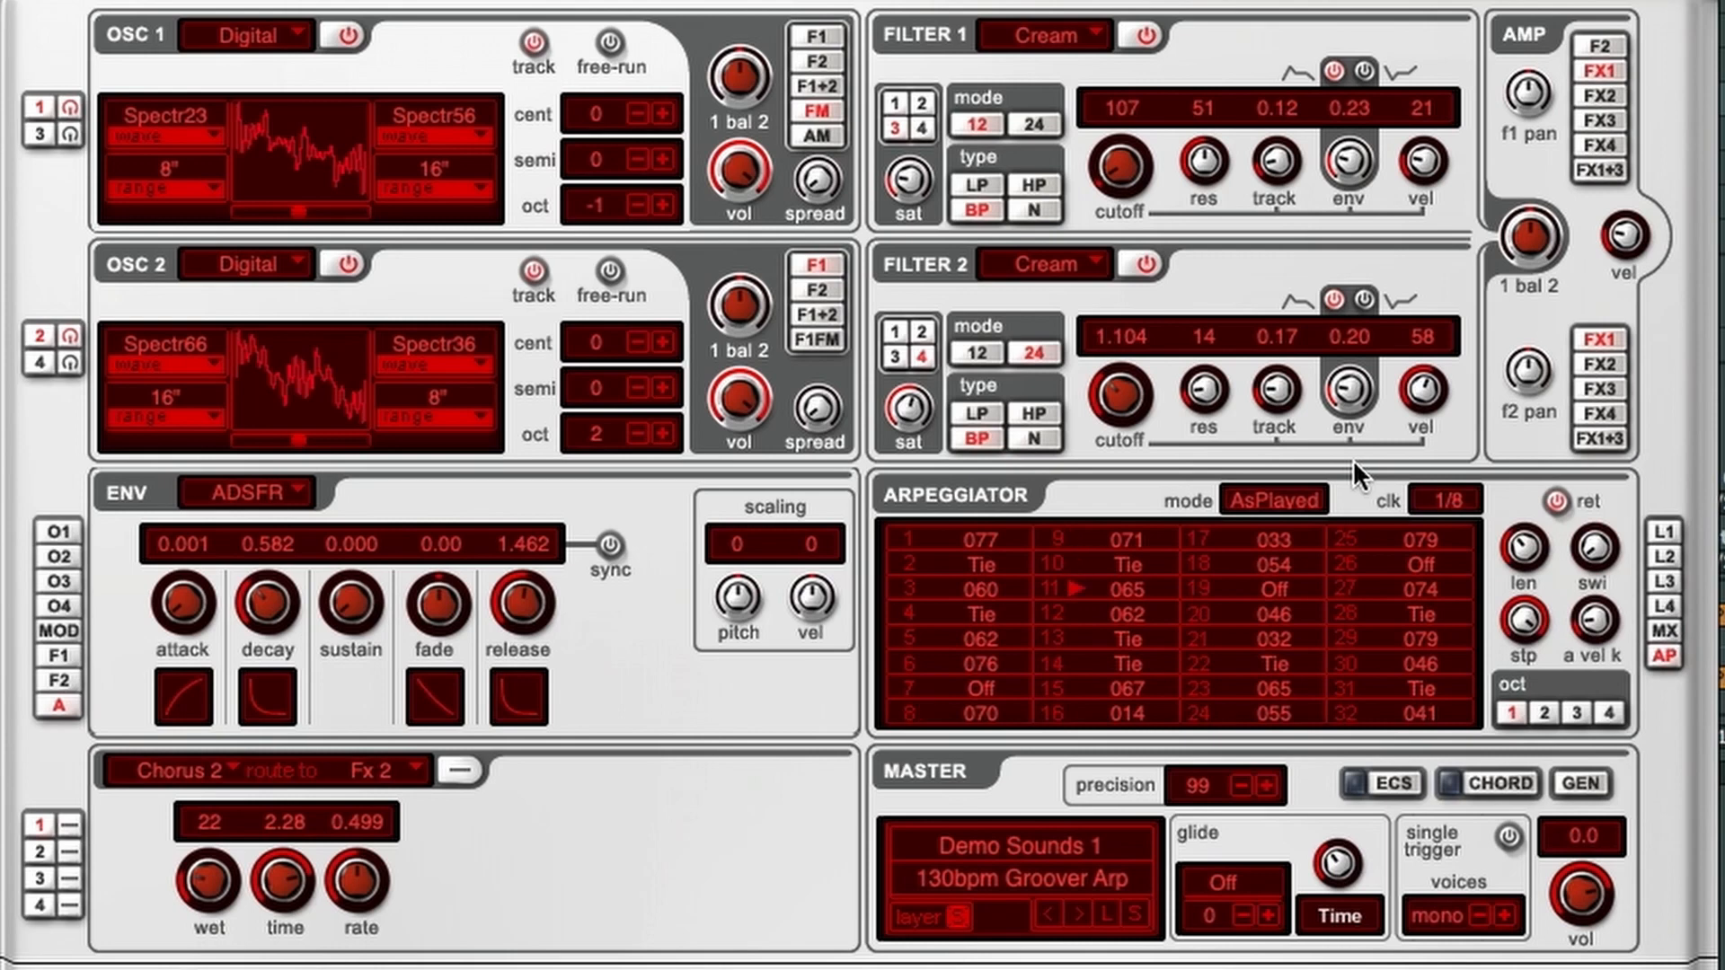
# - Set the arpeggiator clock to 1/16 and the amp envelope to decay 0.170 and release 0.433
pyautogui.click(1441, 501)
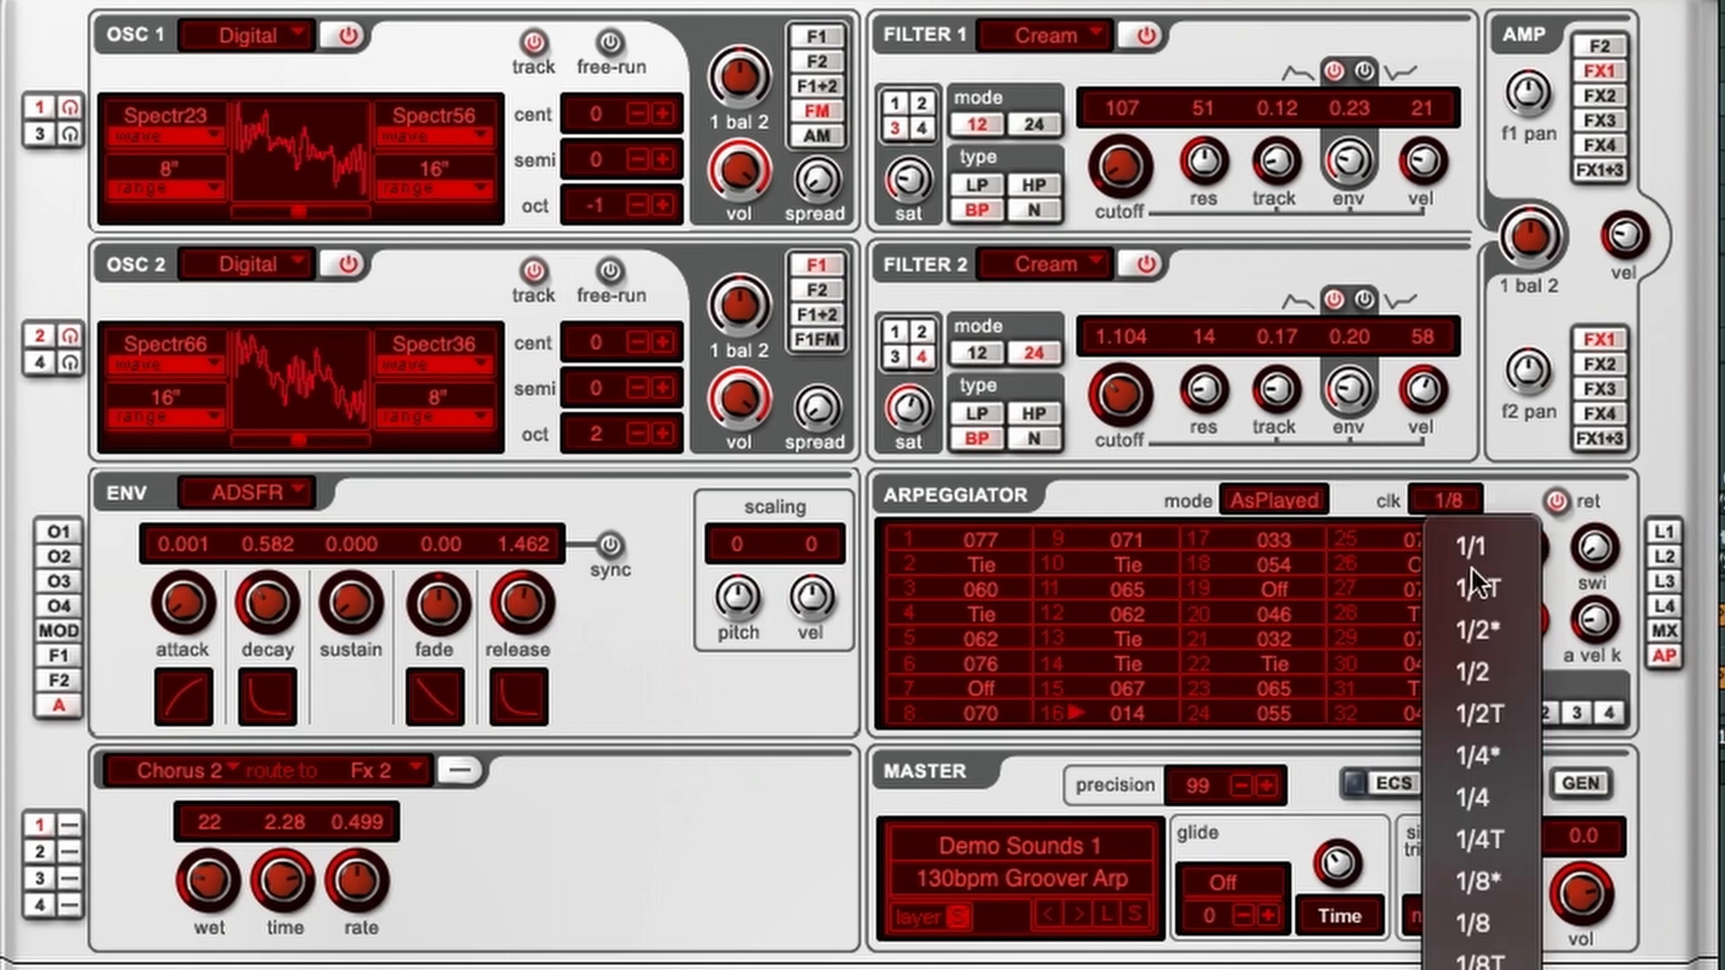
pyautogui.click(1478, 969)
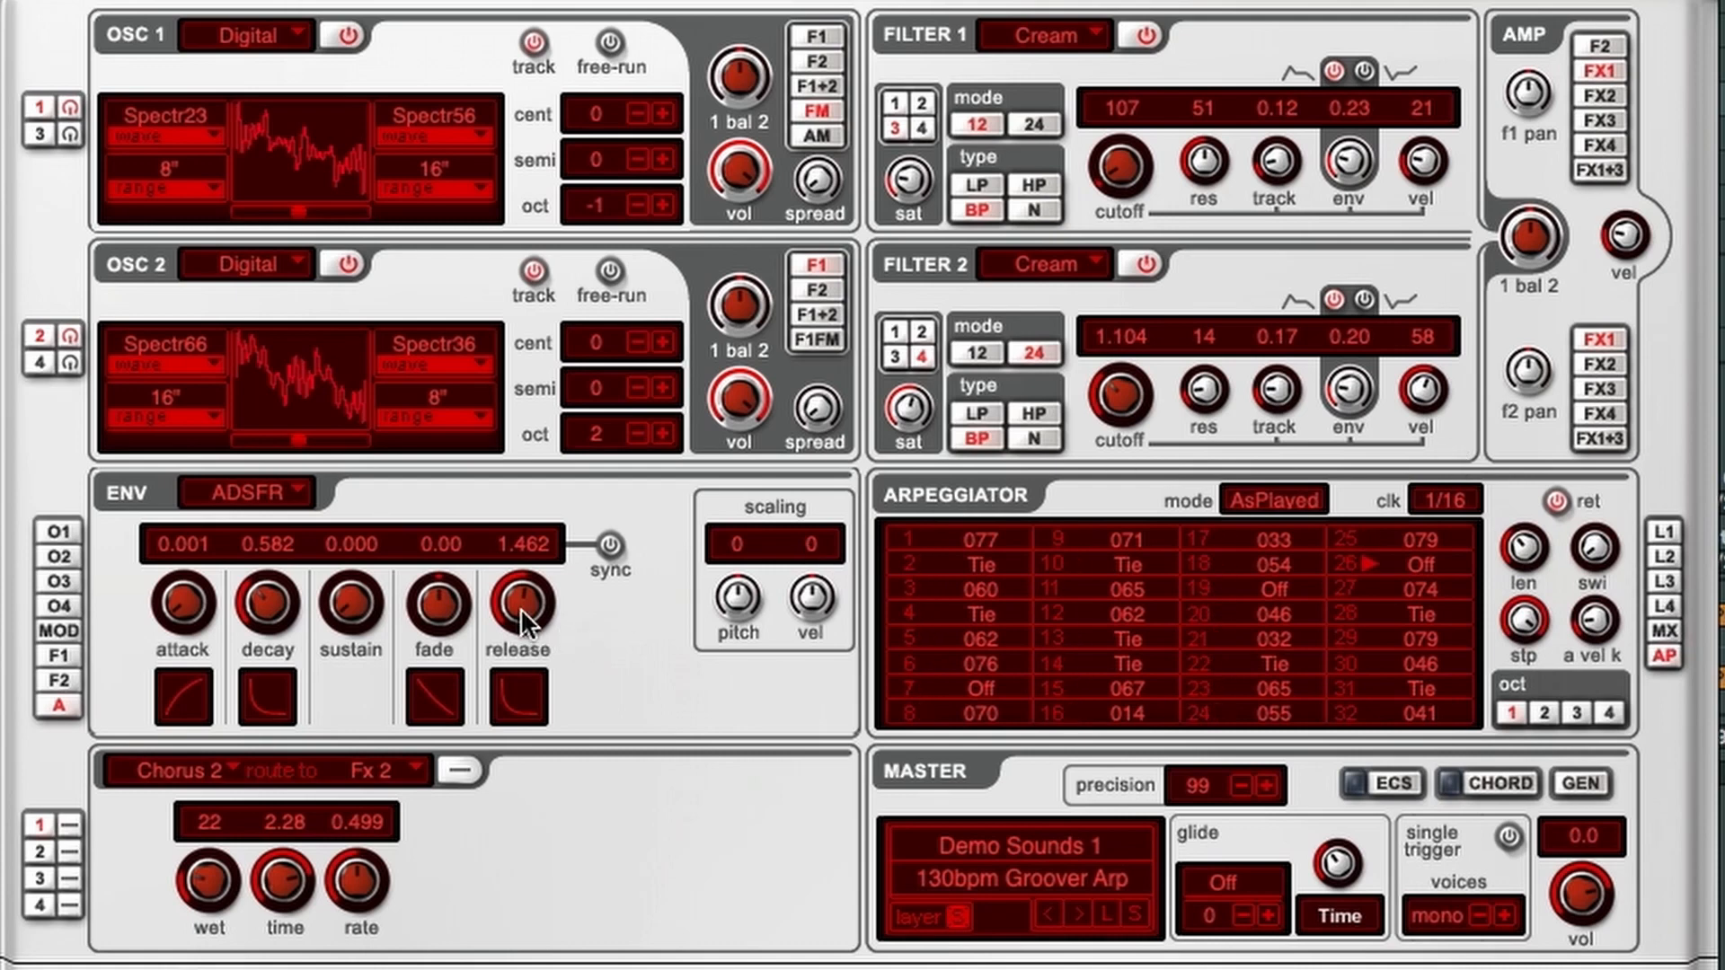
pyautogui.moveTo(520, 607); pyautogui.dragTo(508, 895)
pyautogui.moveTo(257, 617); pyautogui.dragTo(252, 728)
pyautogui.moveTo(266, 572); pyautogui.dragTo(265, 542)
pyautogui.moveTo(522, 603); pyautogui.dragTo(502, 455)
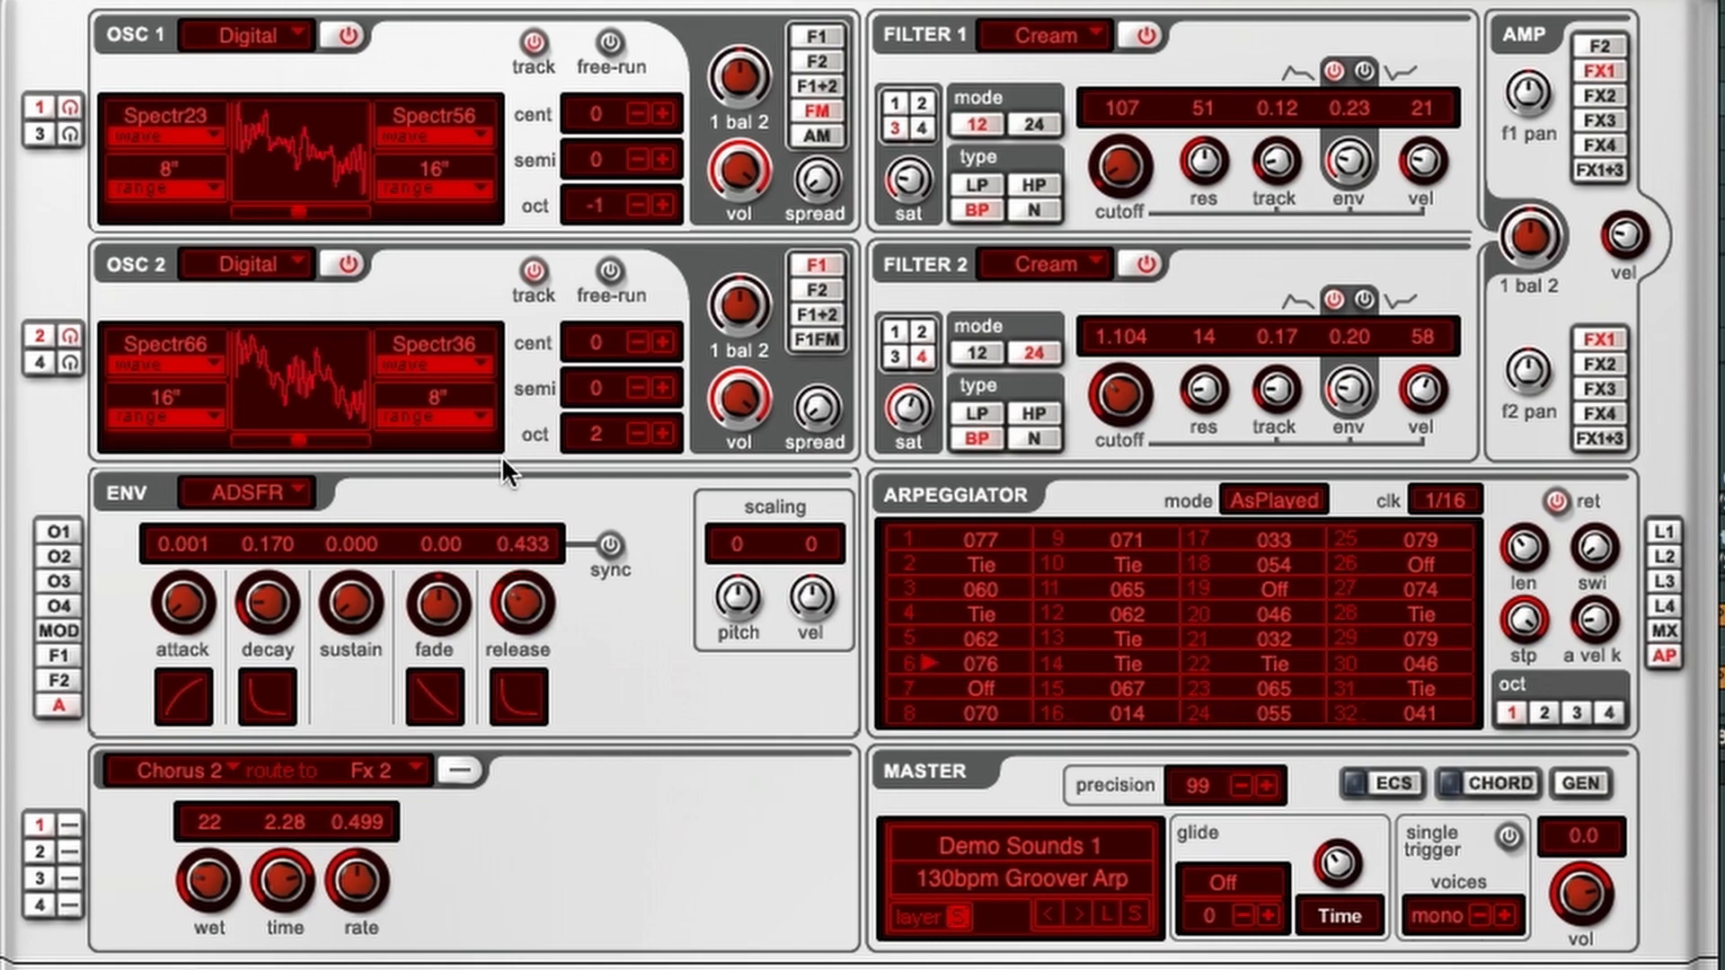
# - Set arpeggiator step 1 to 070 and check the routings in the modulation matrix
pyautogui.moveTo(985, 564)
pyautogui.mouseDown()
pyautogui.moveTo(989, 649)
pyautogui.moveTo(1005, 563)
pyautogui.mouseUp()
pyautogui.click(1659, 629)
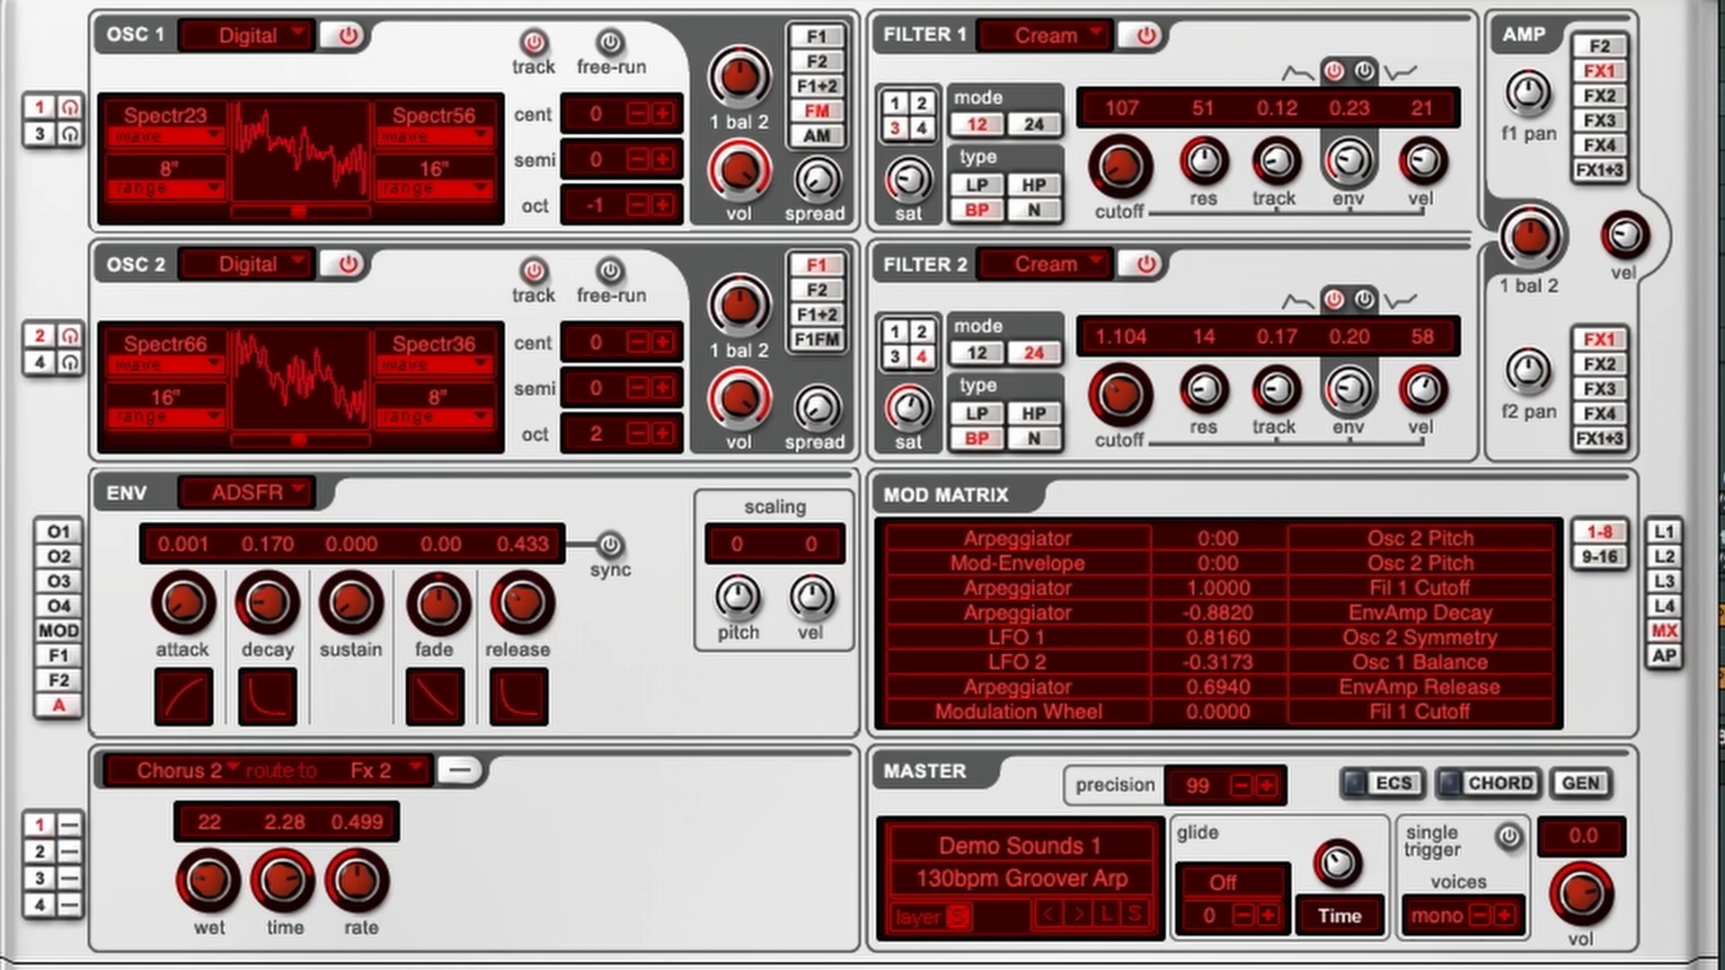
pyautogui.click(1667, 656)
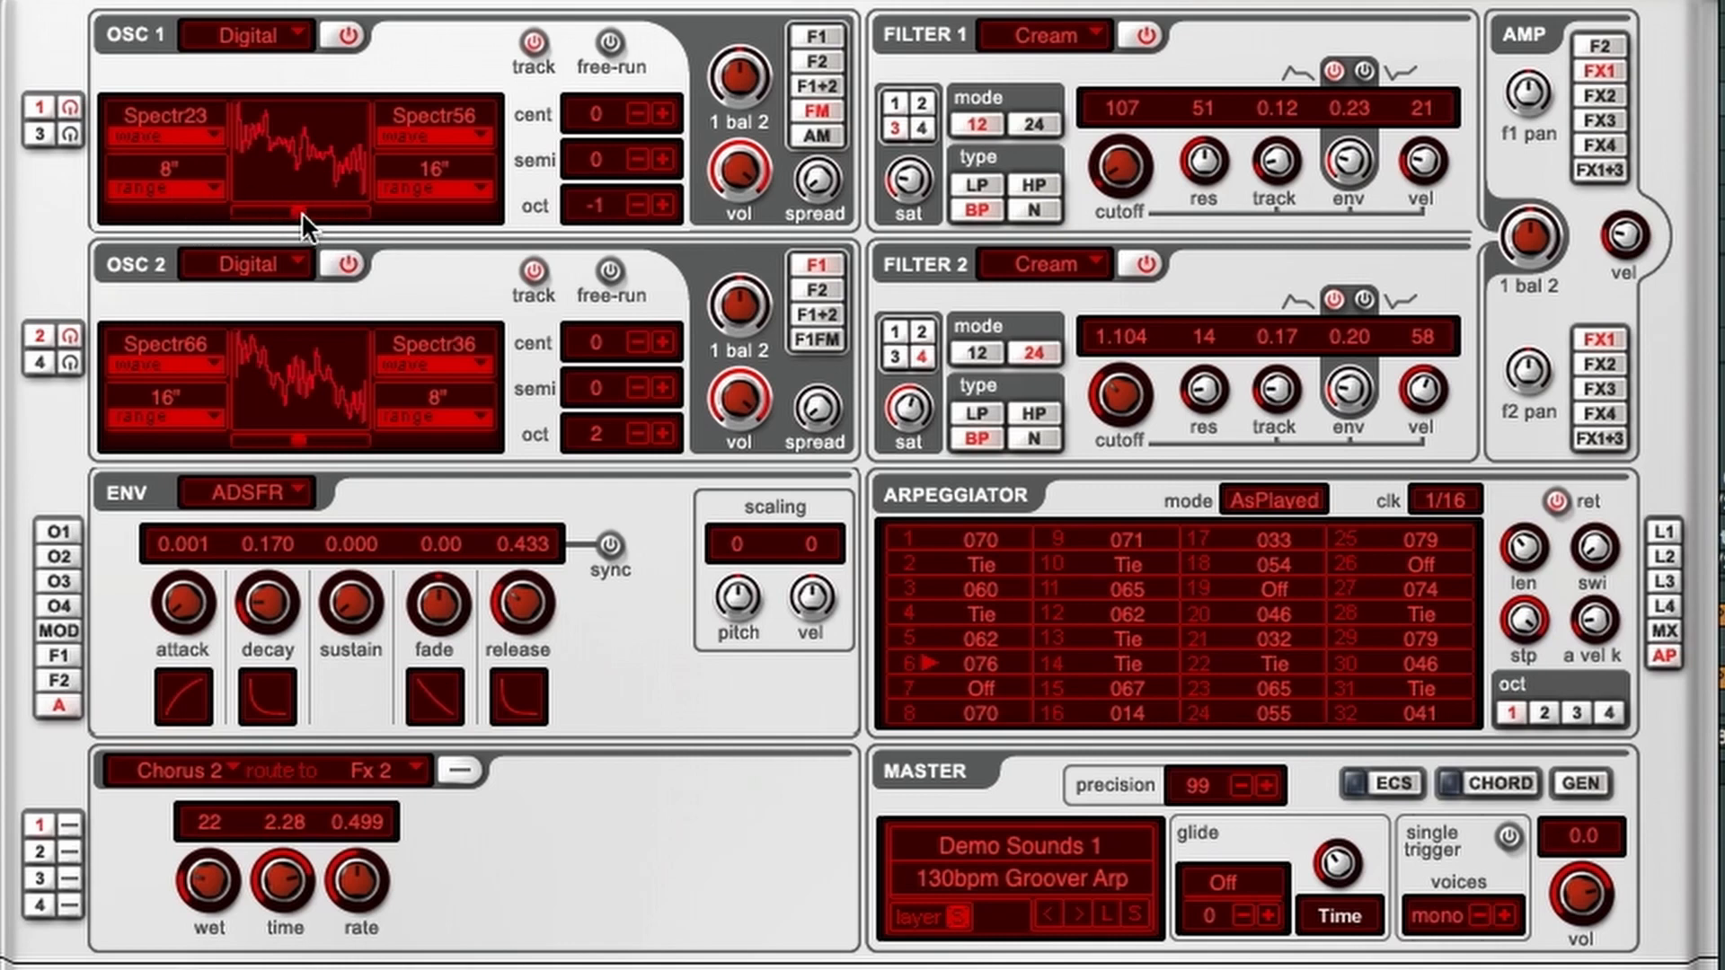
# - Nudge the OSC 1 wave symmetry slider and set the arpeggiator clock to 1/8
pyautogui.moveTo(301, 212)
pyautogui.mouseDown()
pyautogui.moveTo(223, 212)
pyautogui.moveTo(397, 213)
pyautogui.moveTo(300, 216)
pyautogui.mouseUp()
pyautogui.click(895, 128)
pyautogui.click(1438, 497)
pyautogui.click(1497, 876)
pyautogui.click(1457, 496)
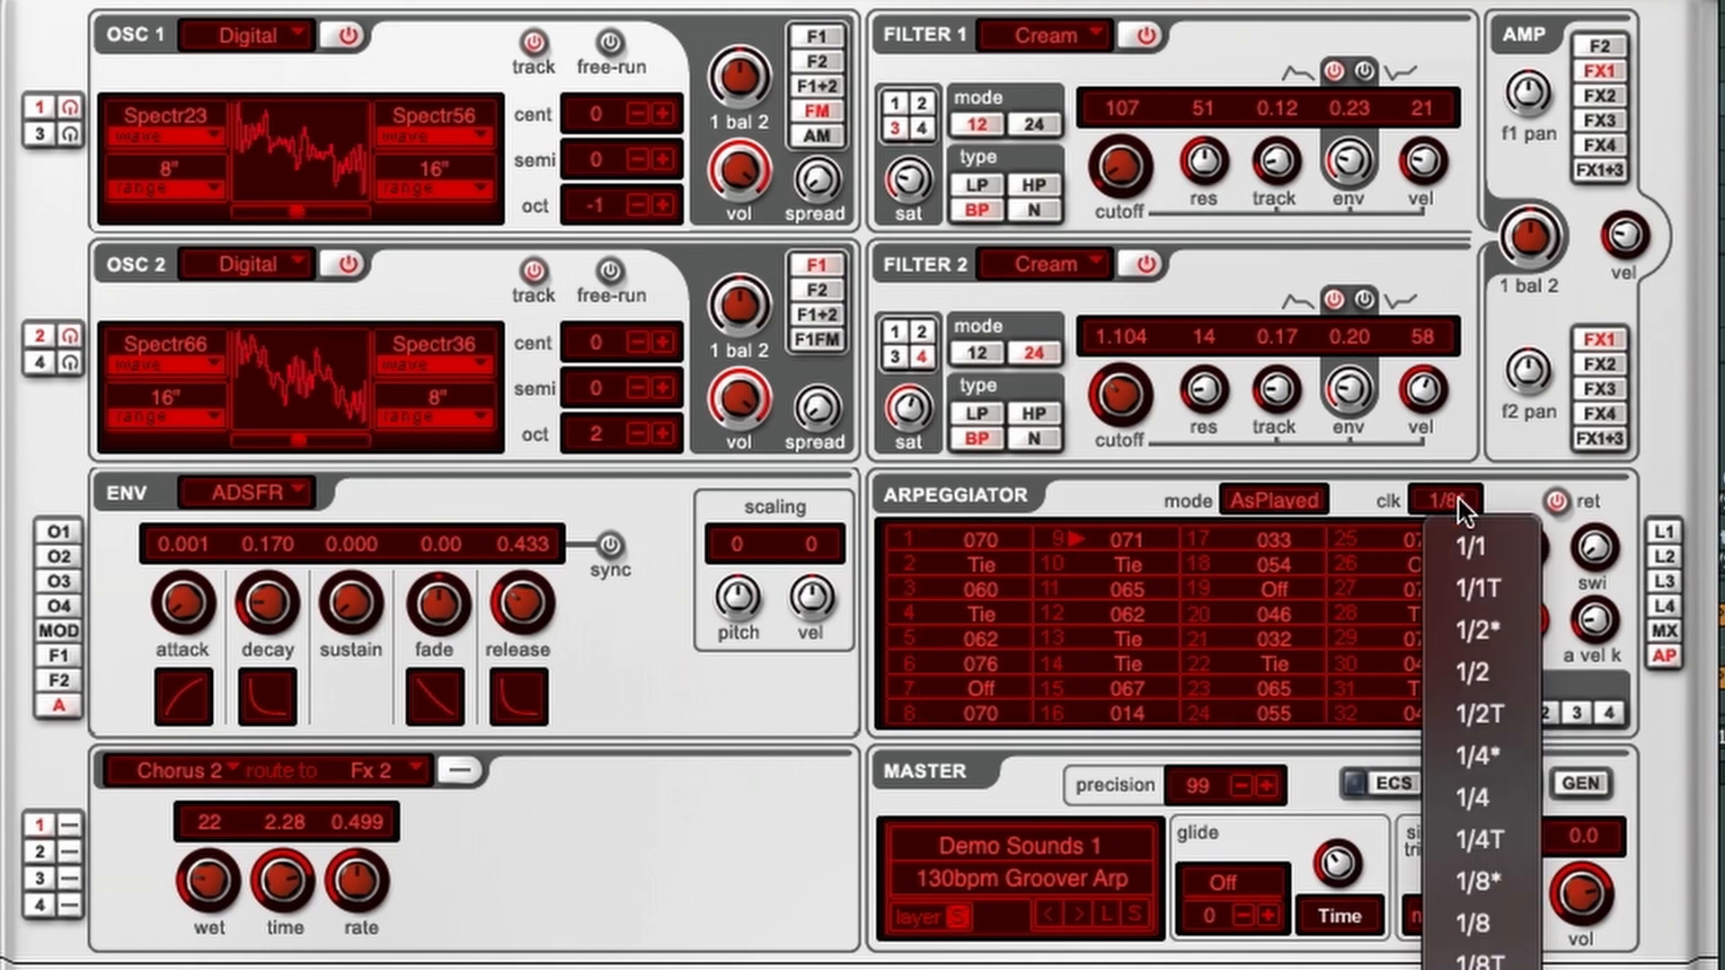
pyautogui.click(1500, 903)
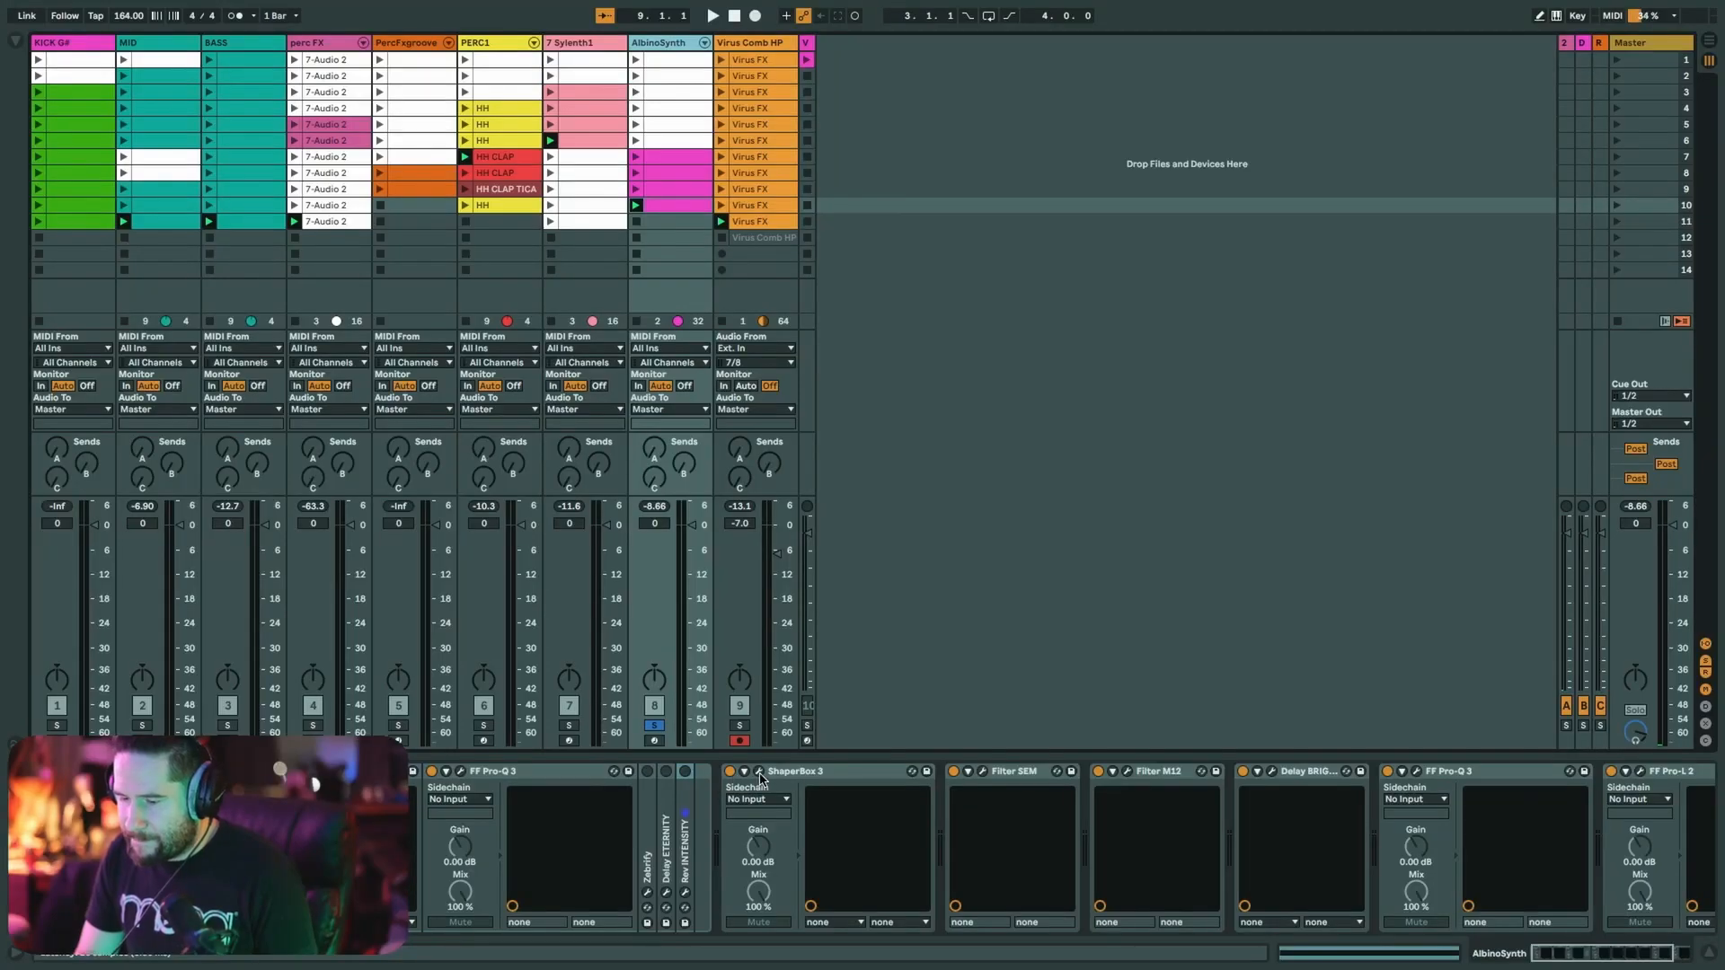
# - Examine the pan curve in ShaperBox 3 on the AlbinoSynth track and close its window
pyautogui.click(759, 772)
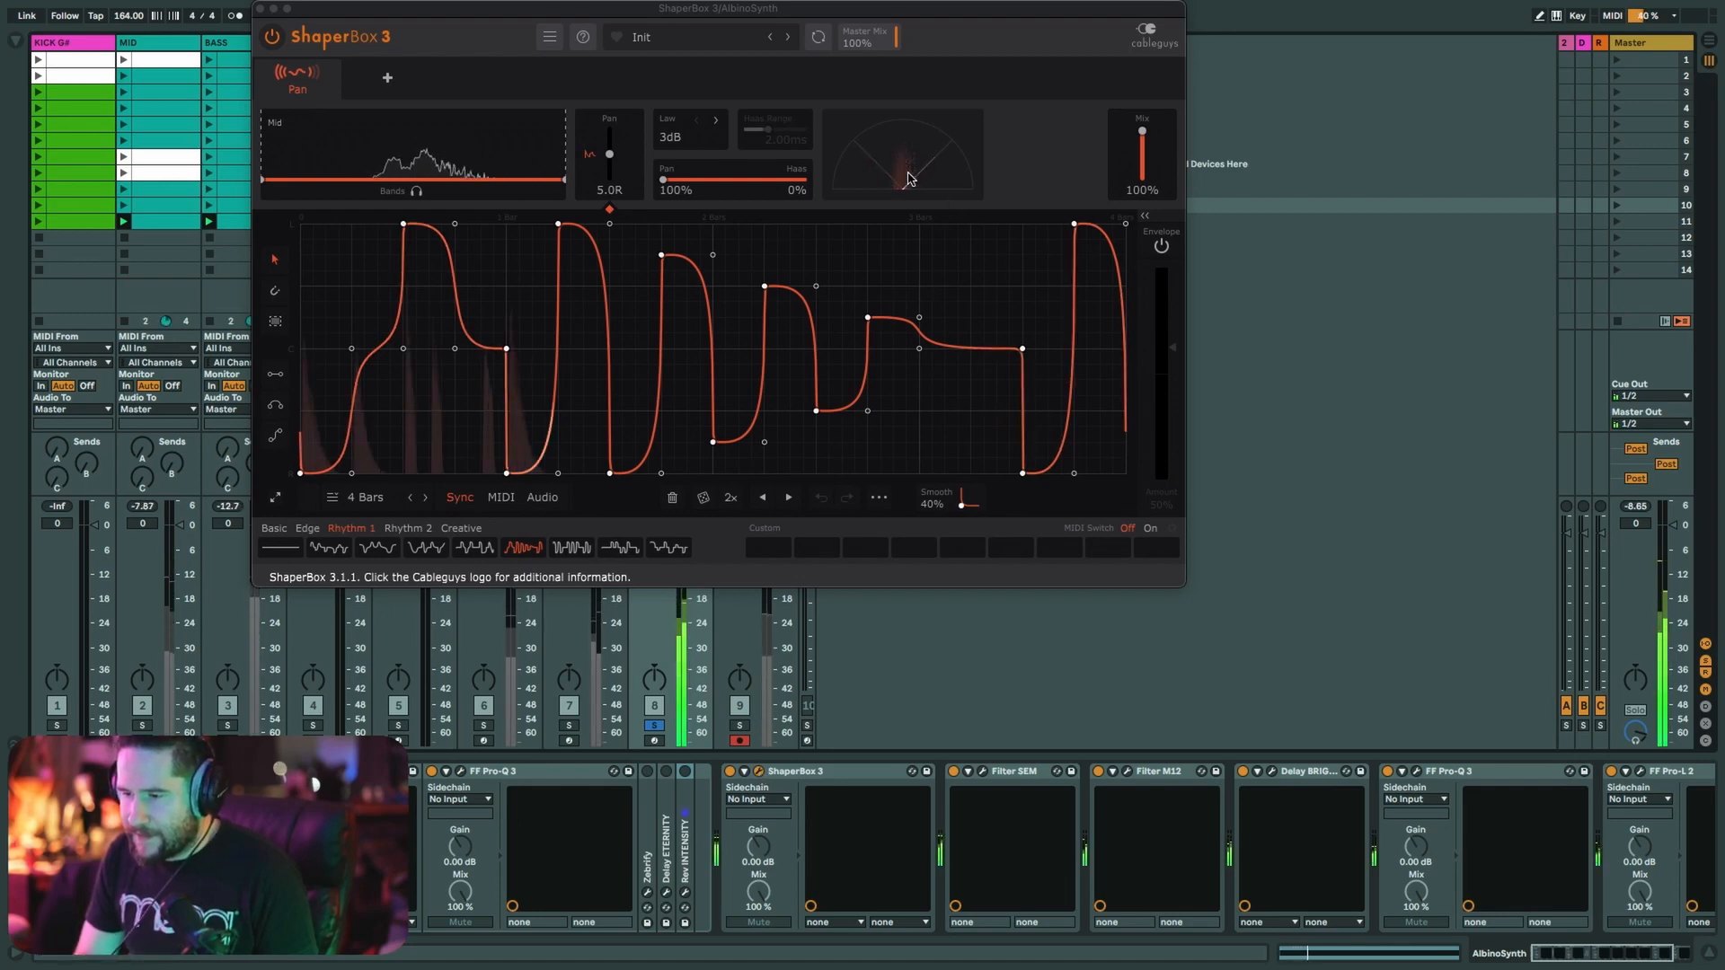
pyautogui.moveTo(931, 9); pyautogui.dragTo(1333, 84)
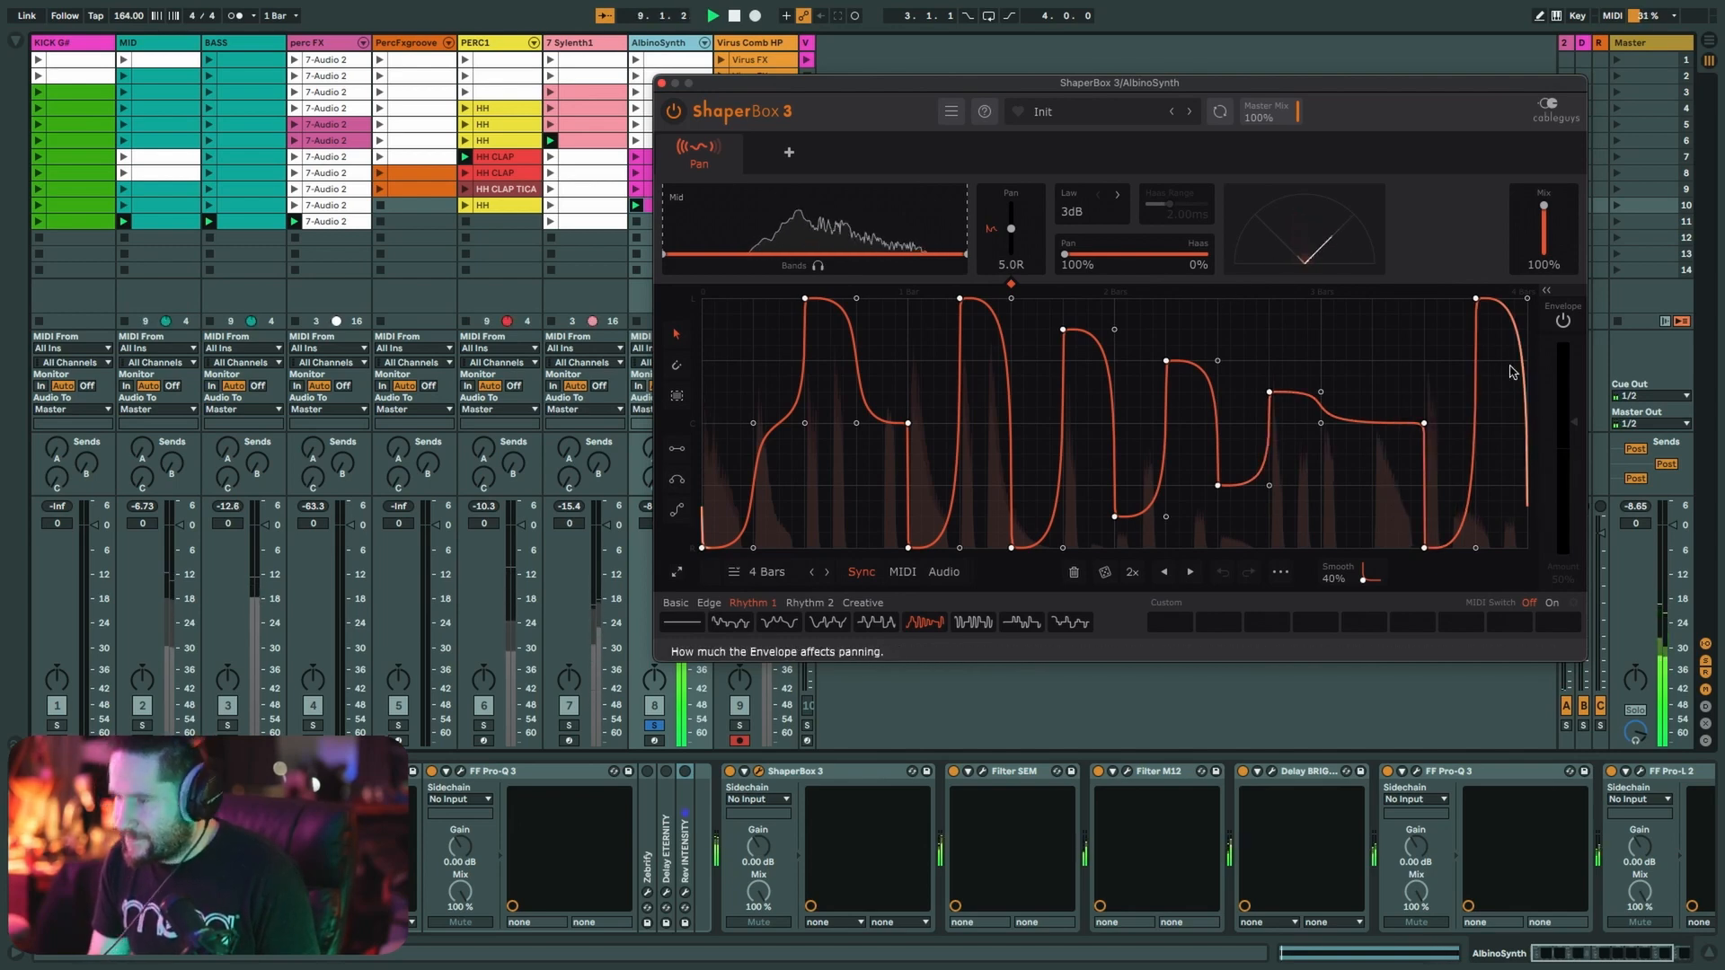
pyautogui.click(663, 85)
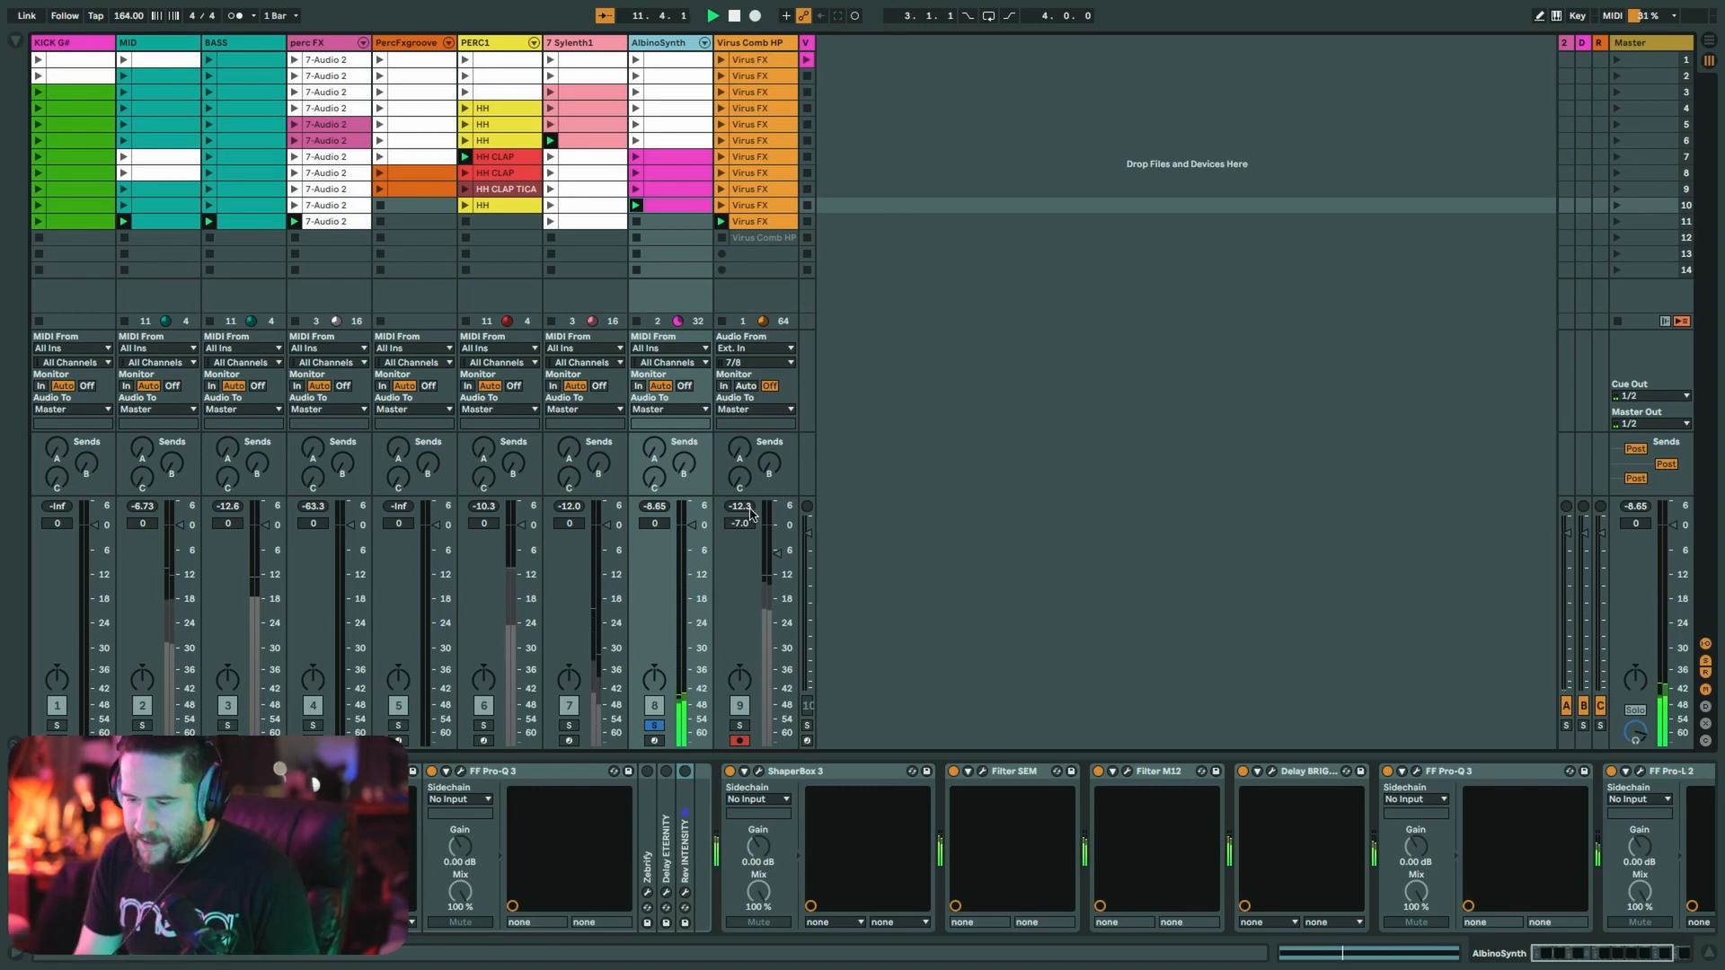
# - Open Filter SEM, view its Filter presets and play the sound to examine the gate sequencer and LFO modulation
pyautogui.click(982, 771)
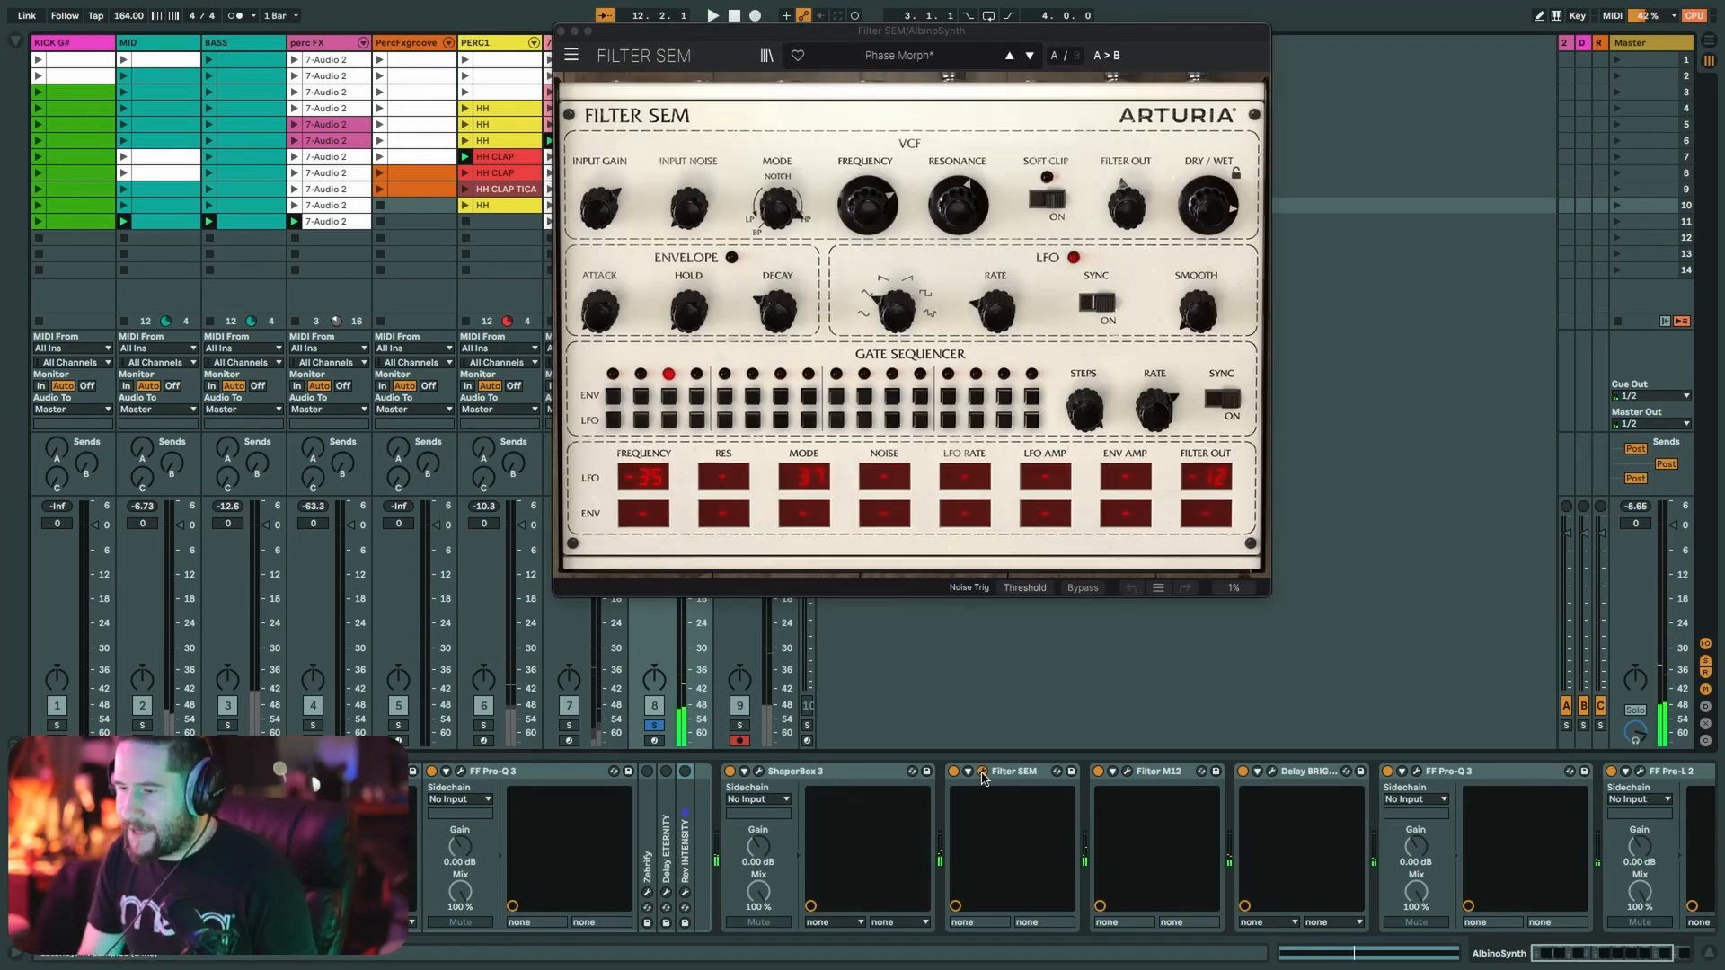
pyautogui.moveTo(878, 38); pyautogui.dragTo(1196, 149)
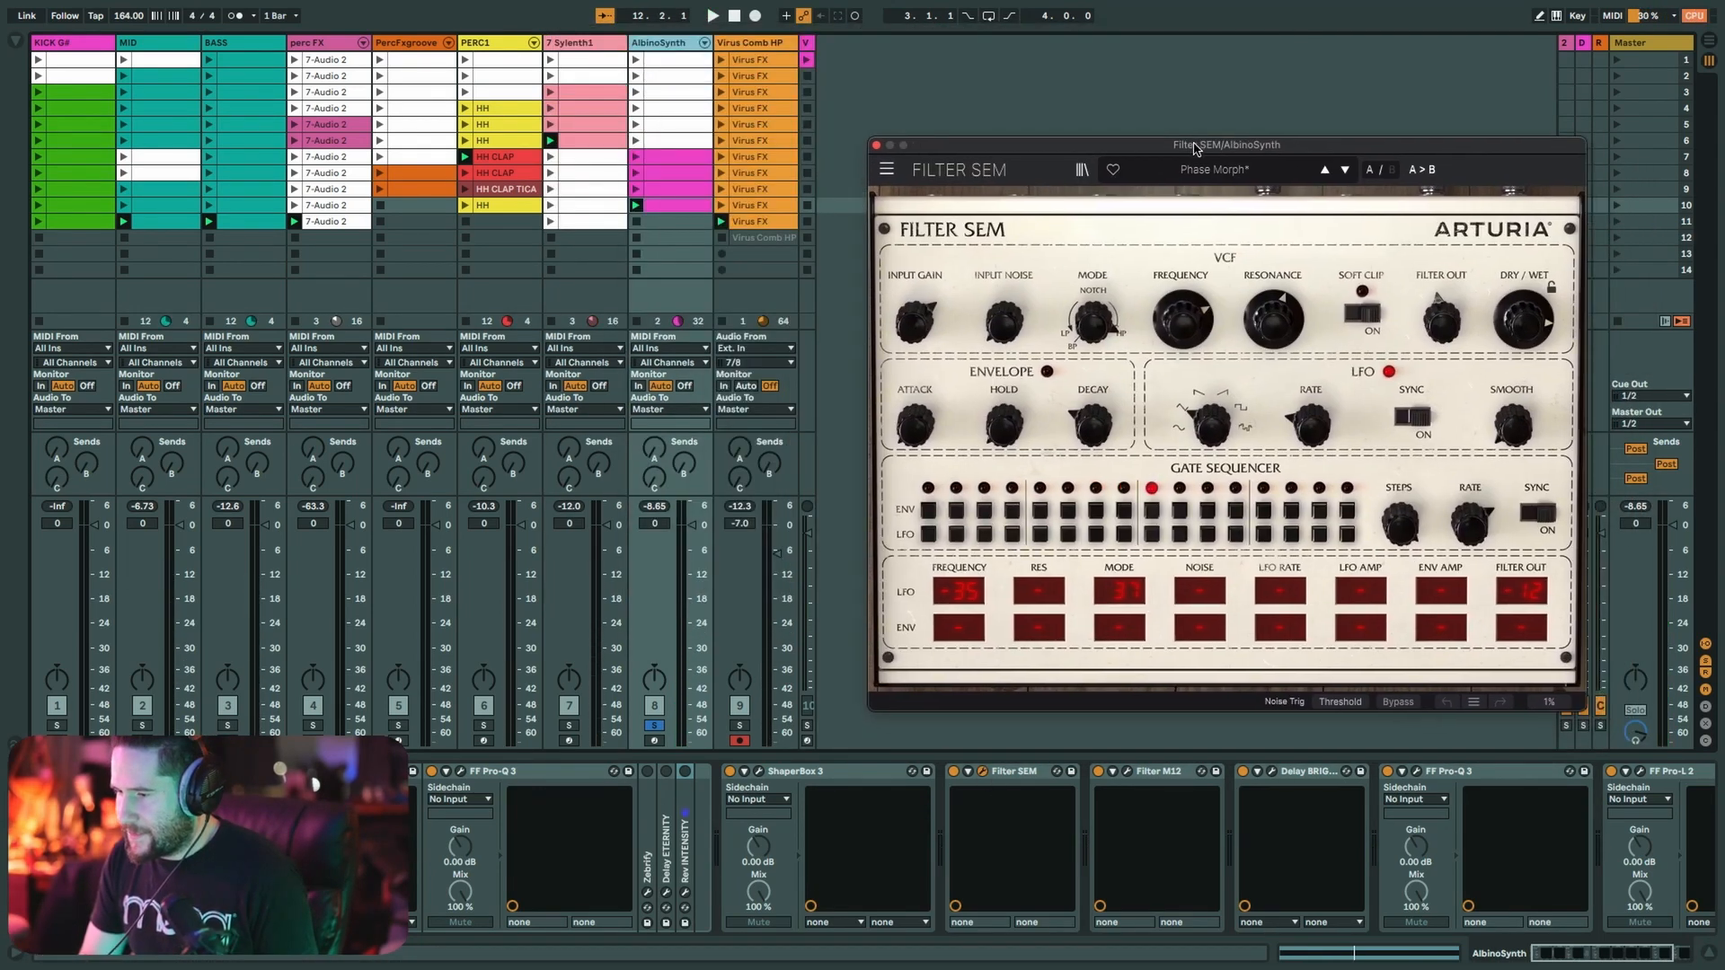
pyautogui.click(1209, 171)
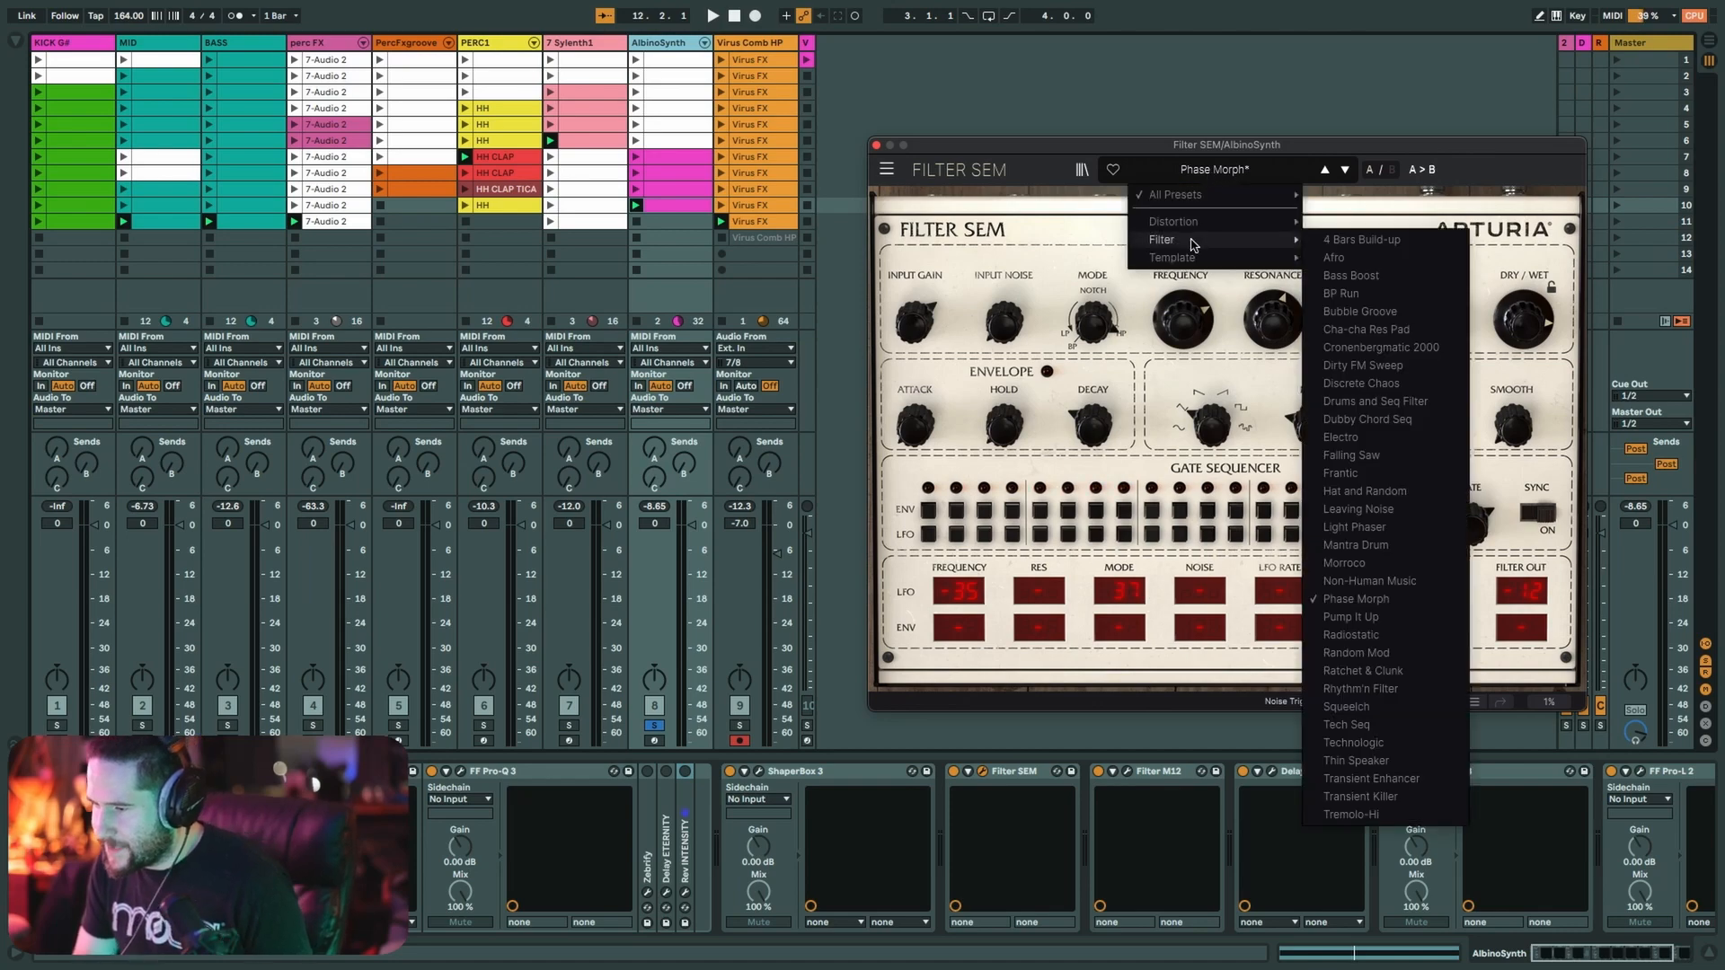
pyautogui.click(1043, 171)
pyautogui.press('space')
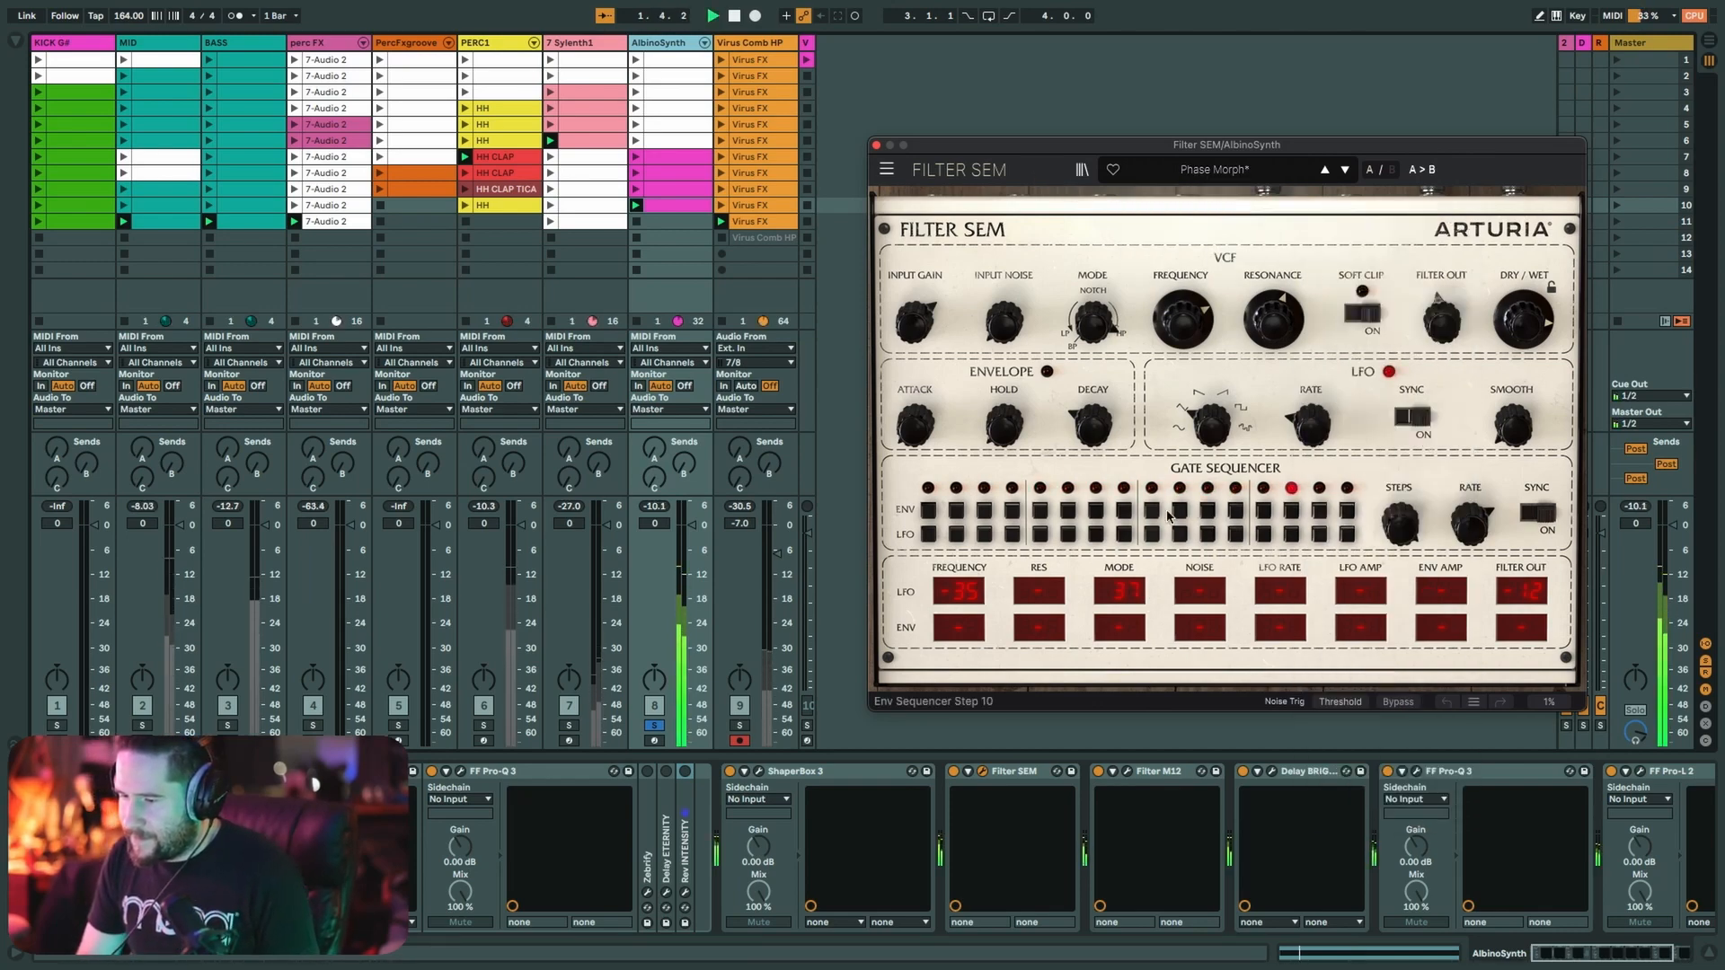
pyautogui.moveTo(955, 589)
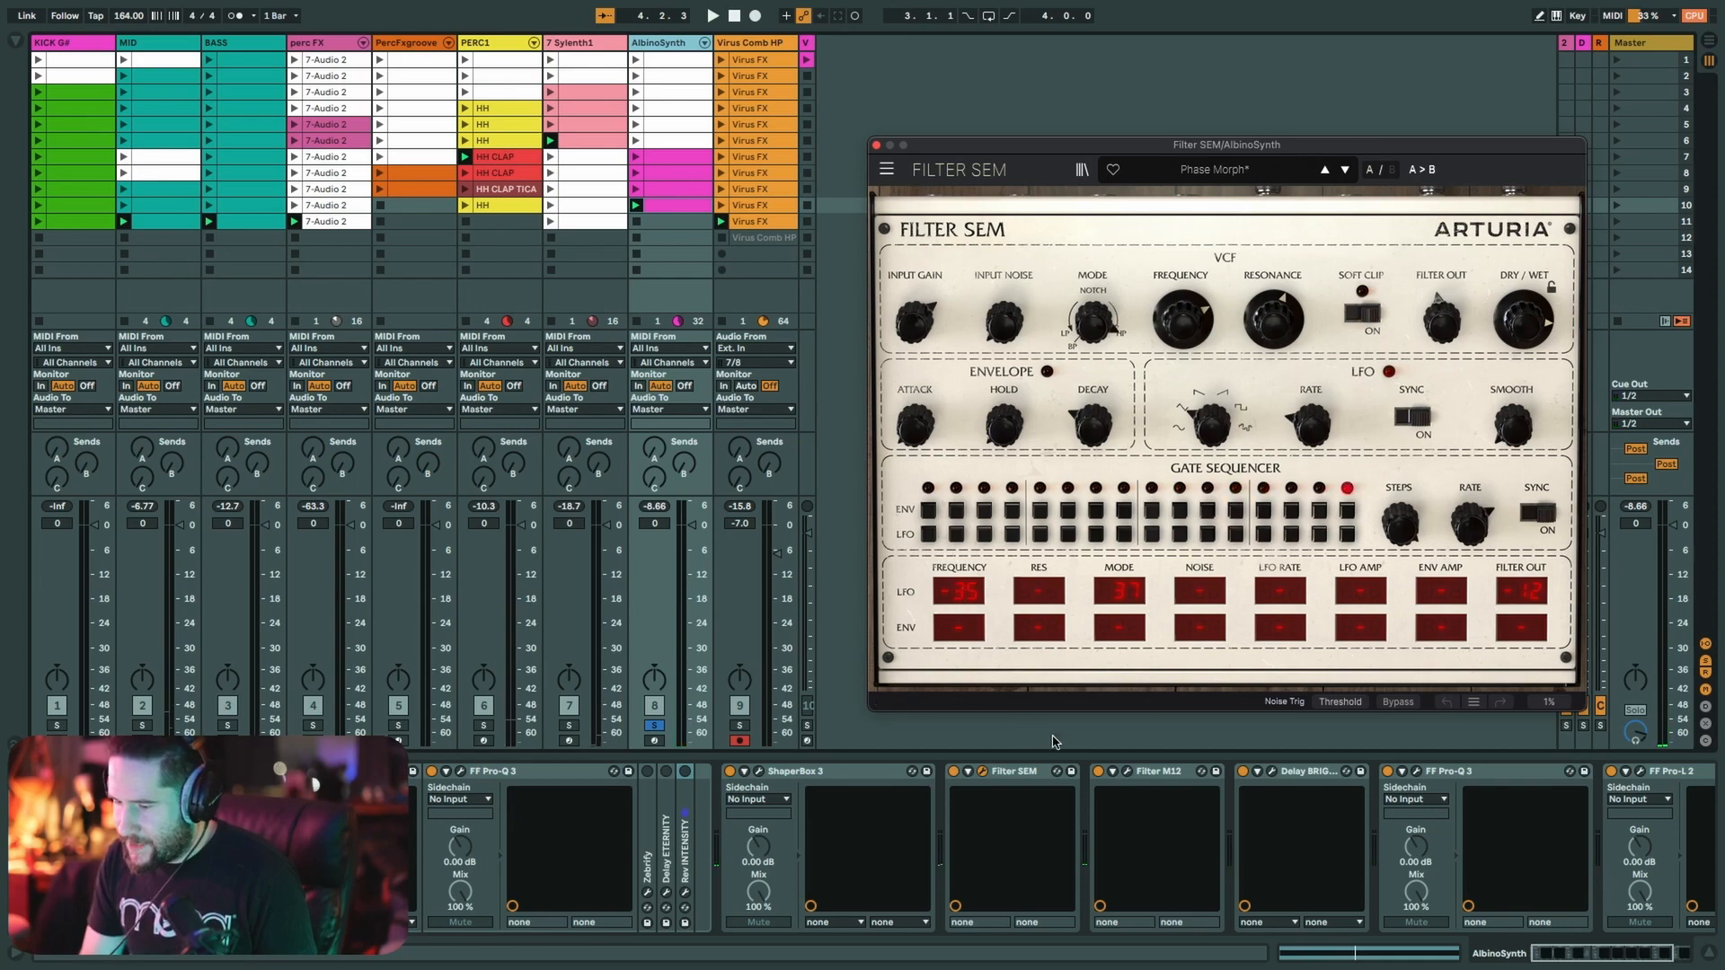
# - Bring up Filter M12 and Delay BRIGADE and view the delay's preset categories
pyautogui.click(1127, 771)
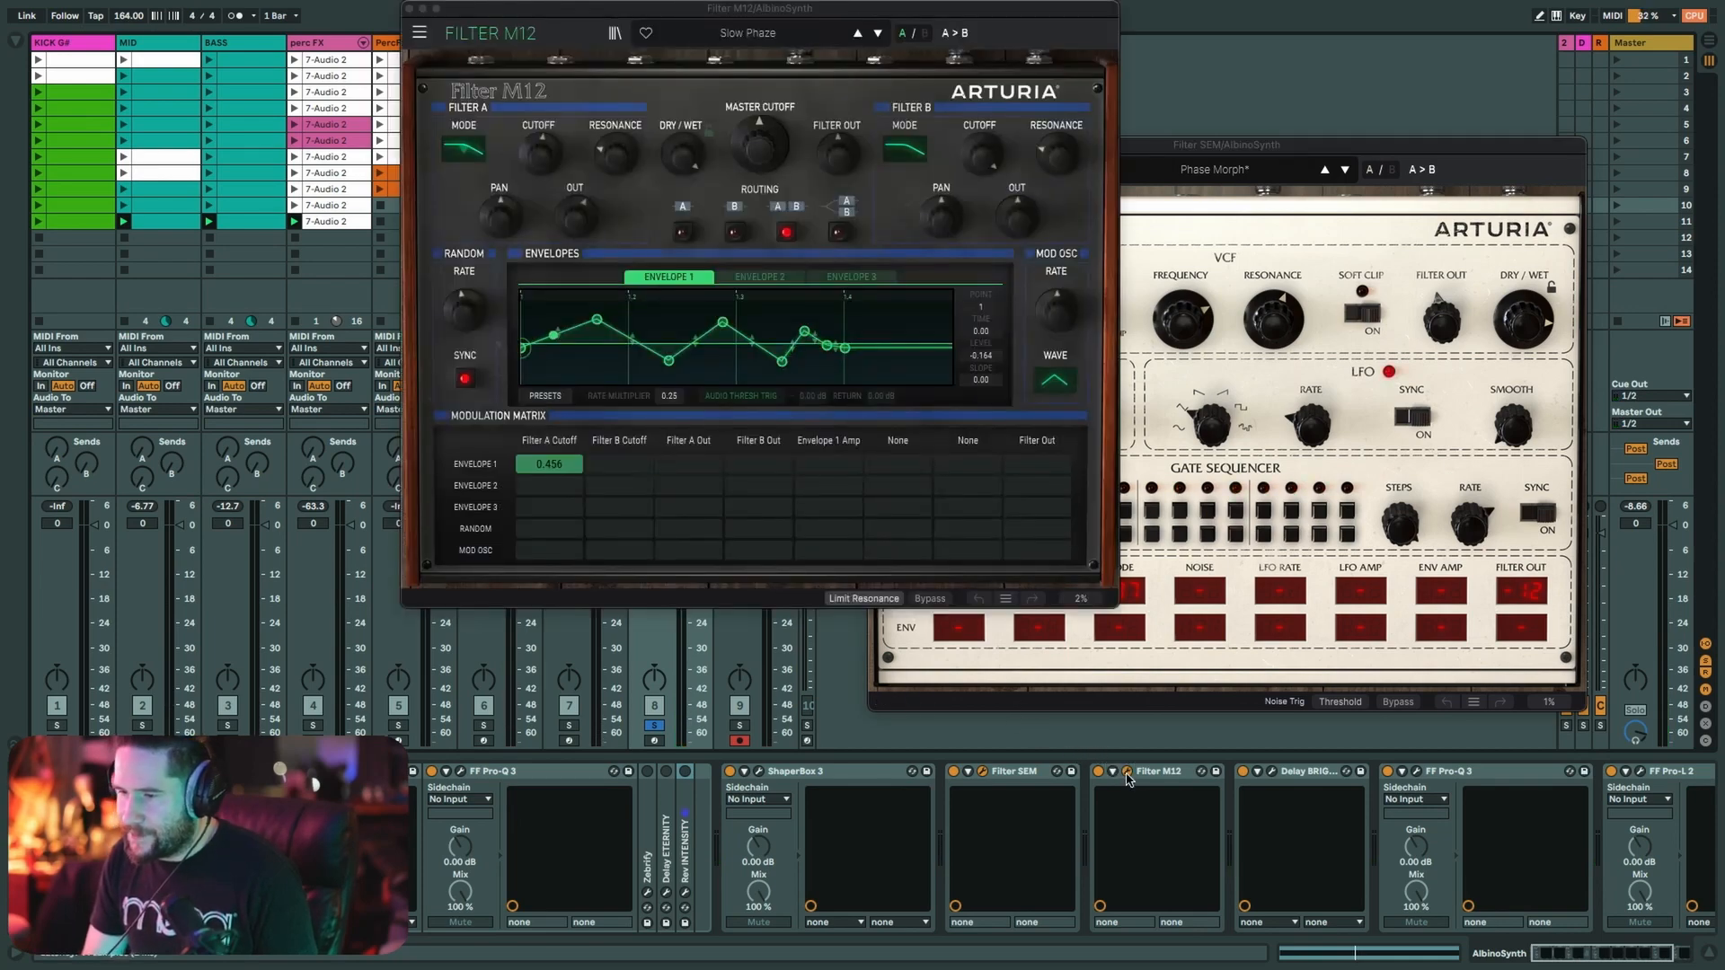
pyautogui.moveTo(788, 11); pyautogui.dragTo(1222, 145)
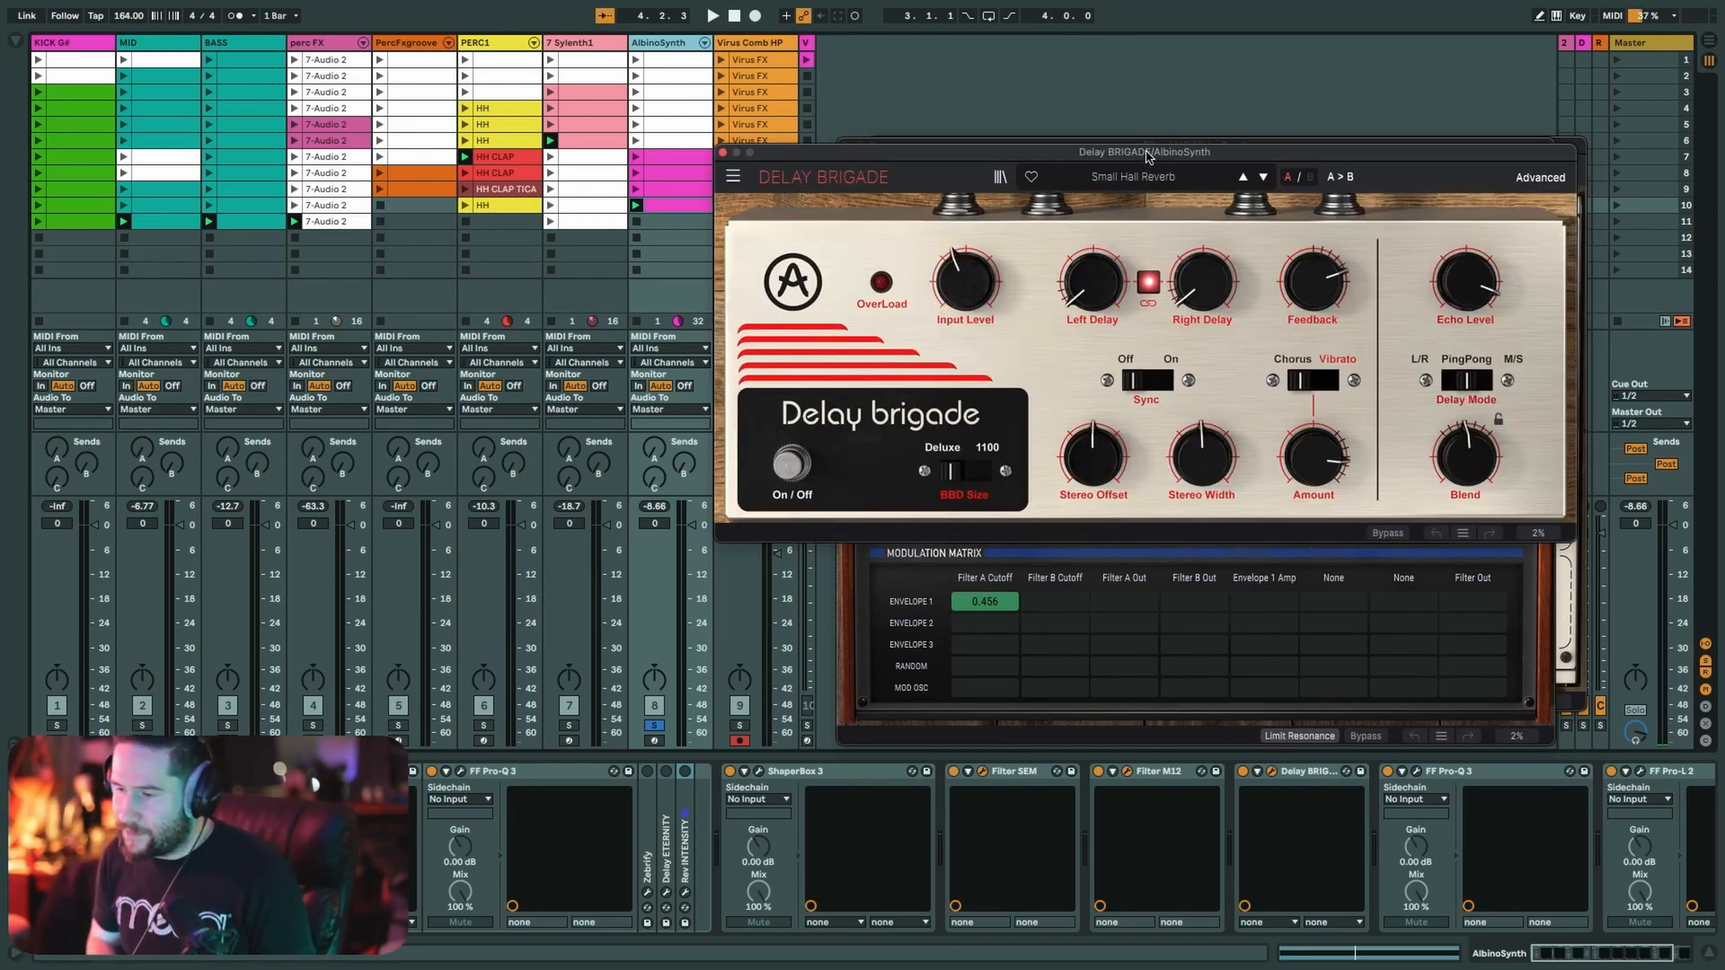
pyautogui.click(1135, 180)
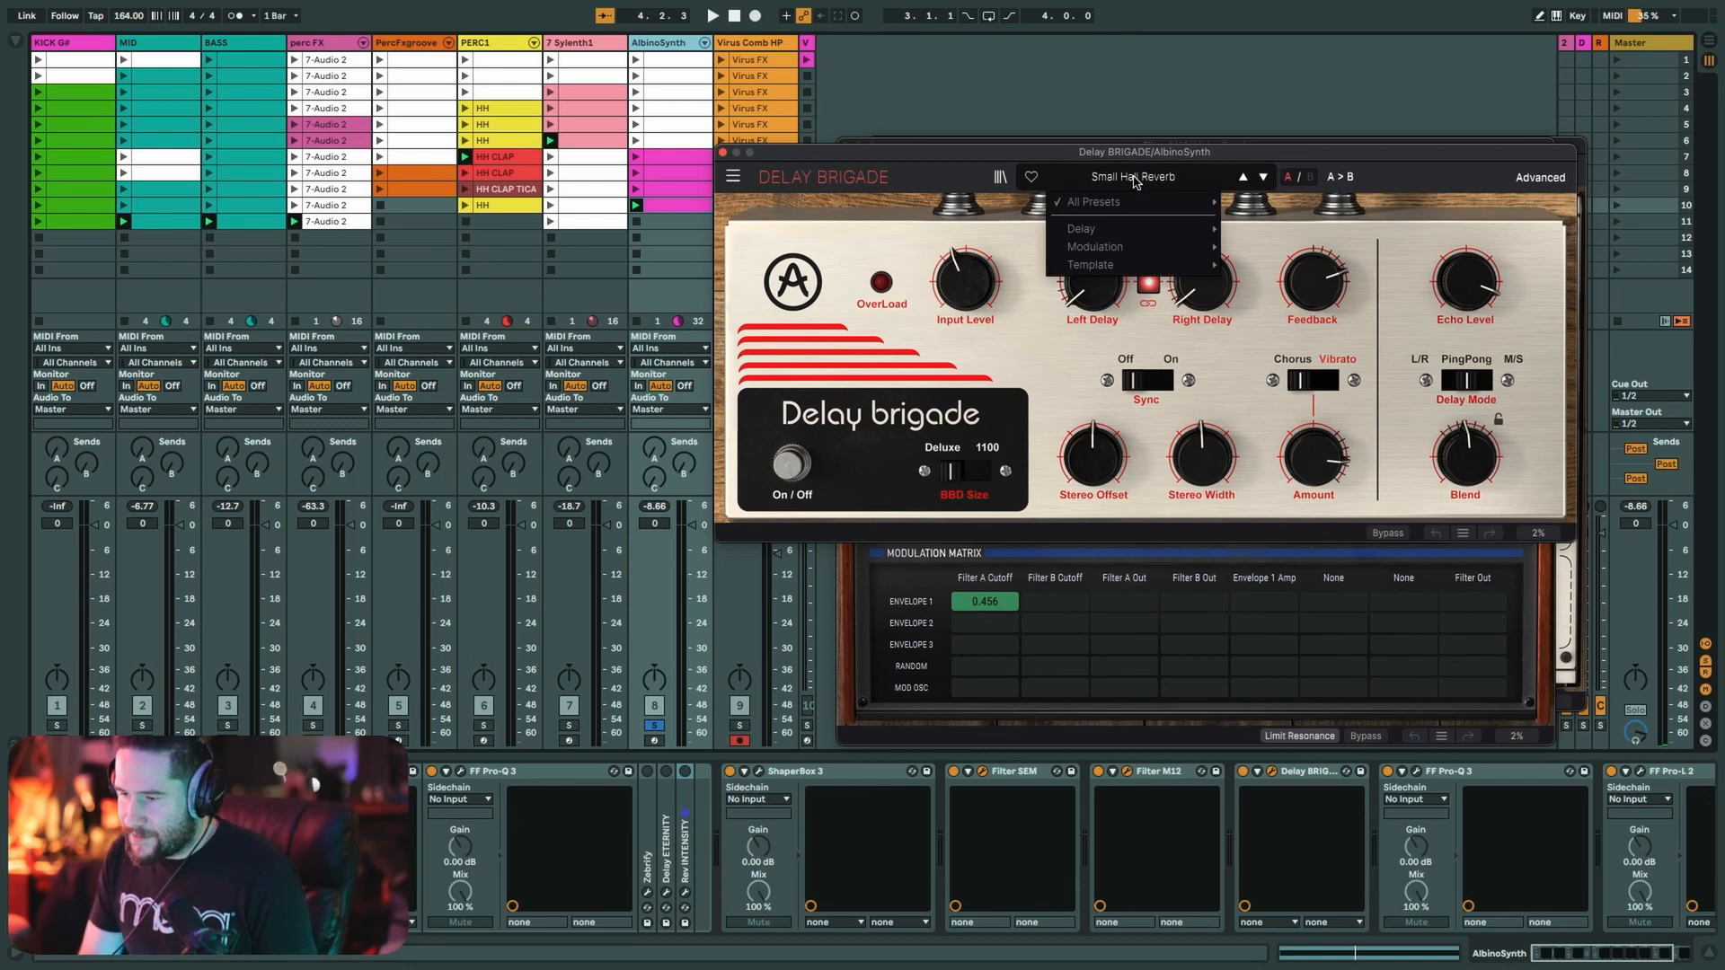
pyautogui.click(1024, 164)
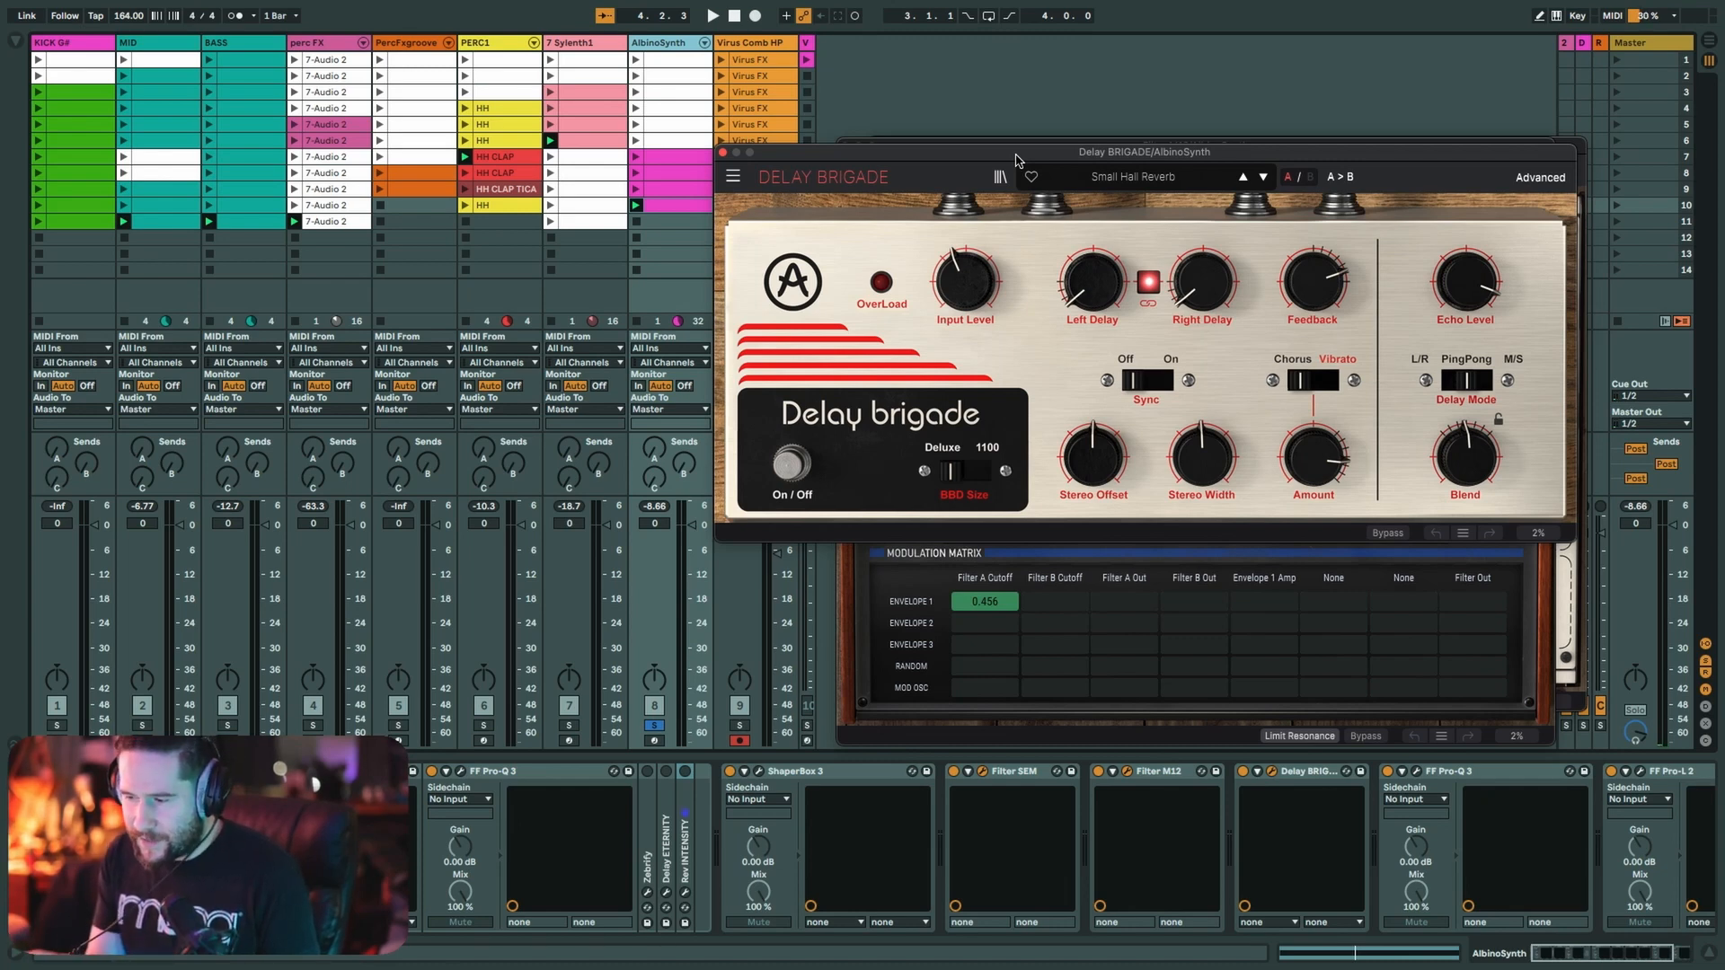
# - Play the sound, show Delay BRIGADE's advanced section and examine its left delay, right delay and feedback settings
pyautogui.press('space')
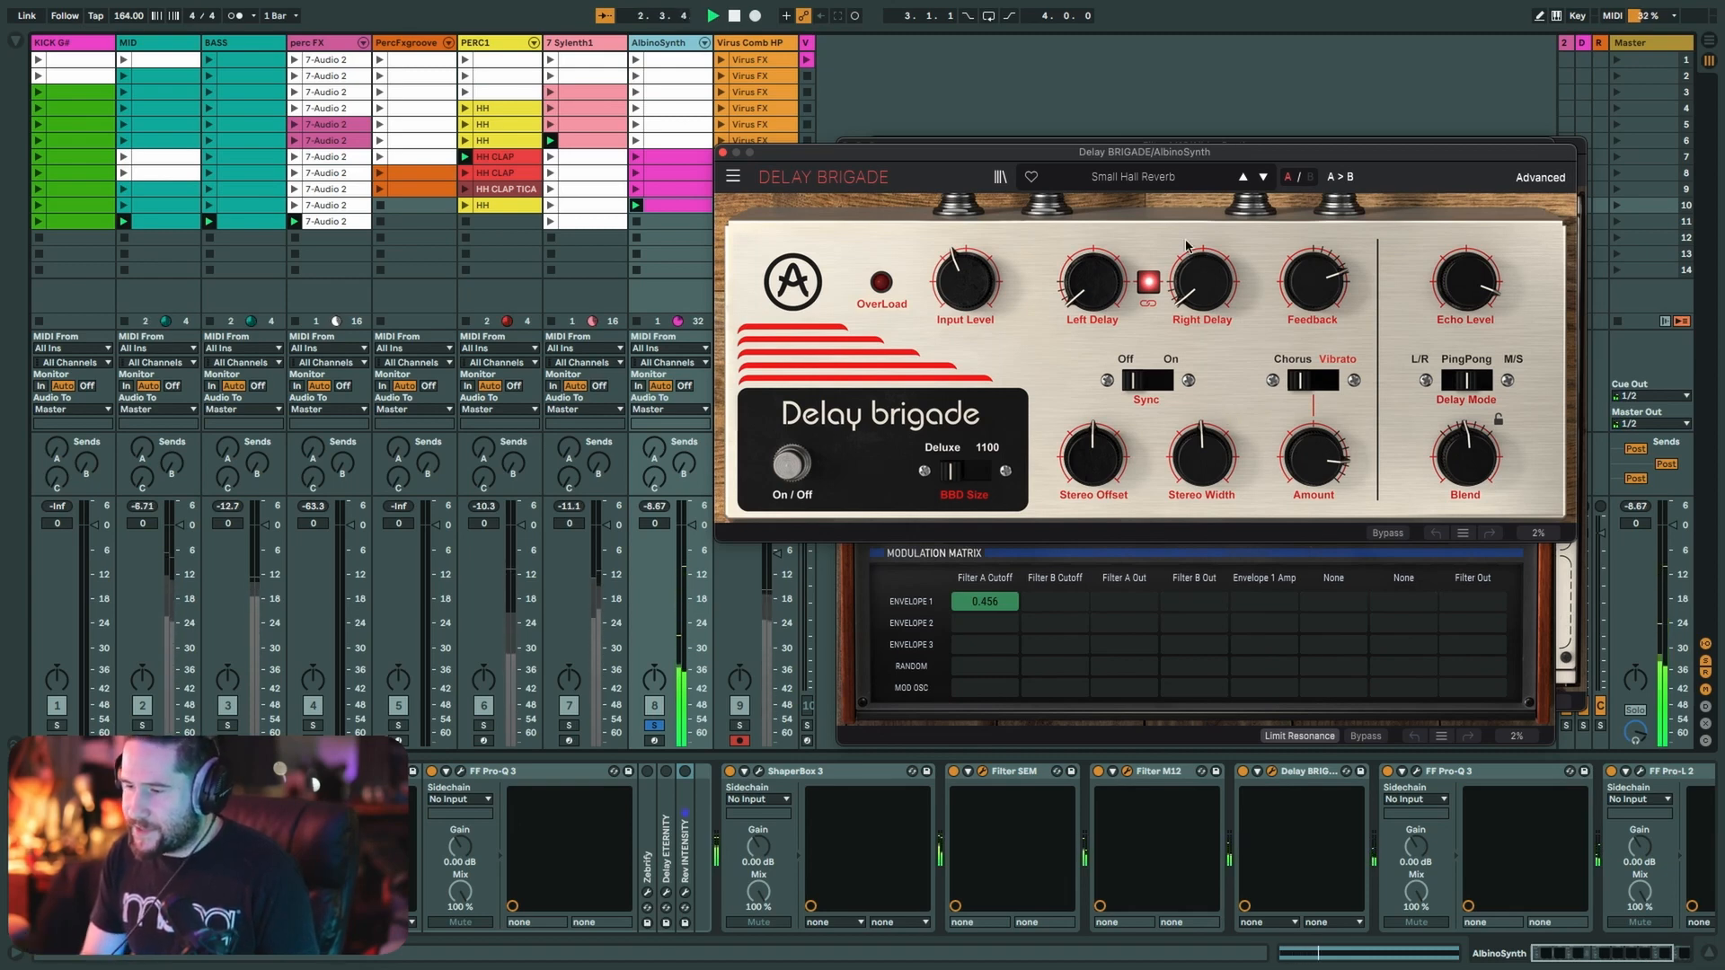
pyautogui.moveTo(1156, 157); pyautogui.dragTo(1204, 90)
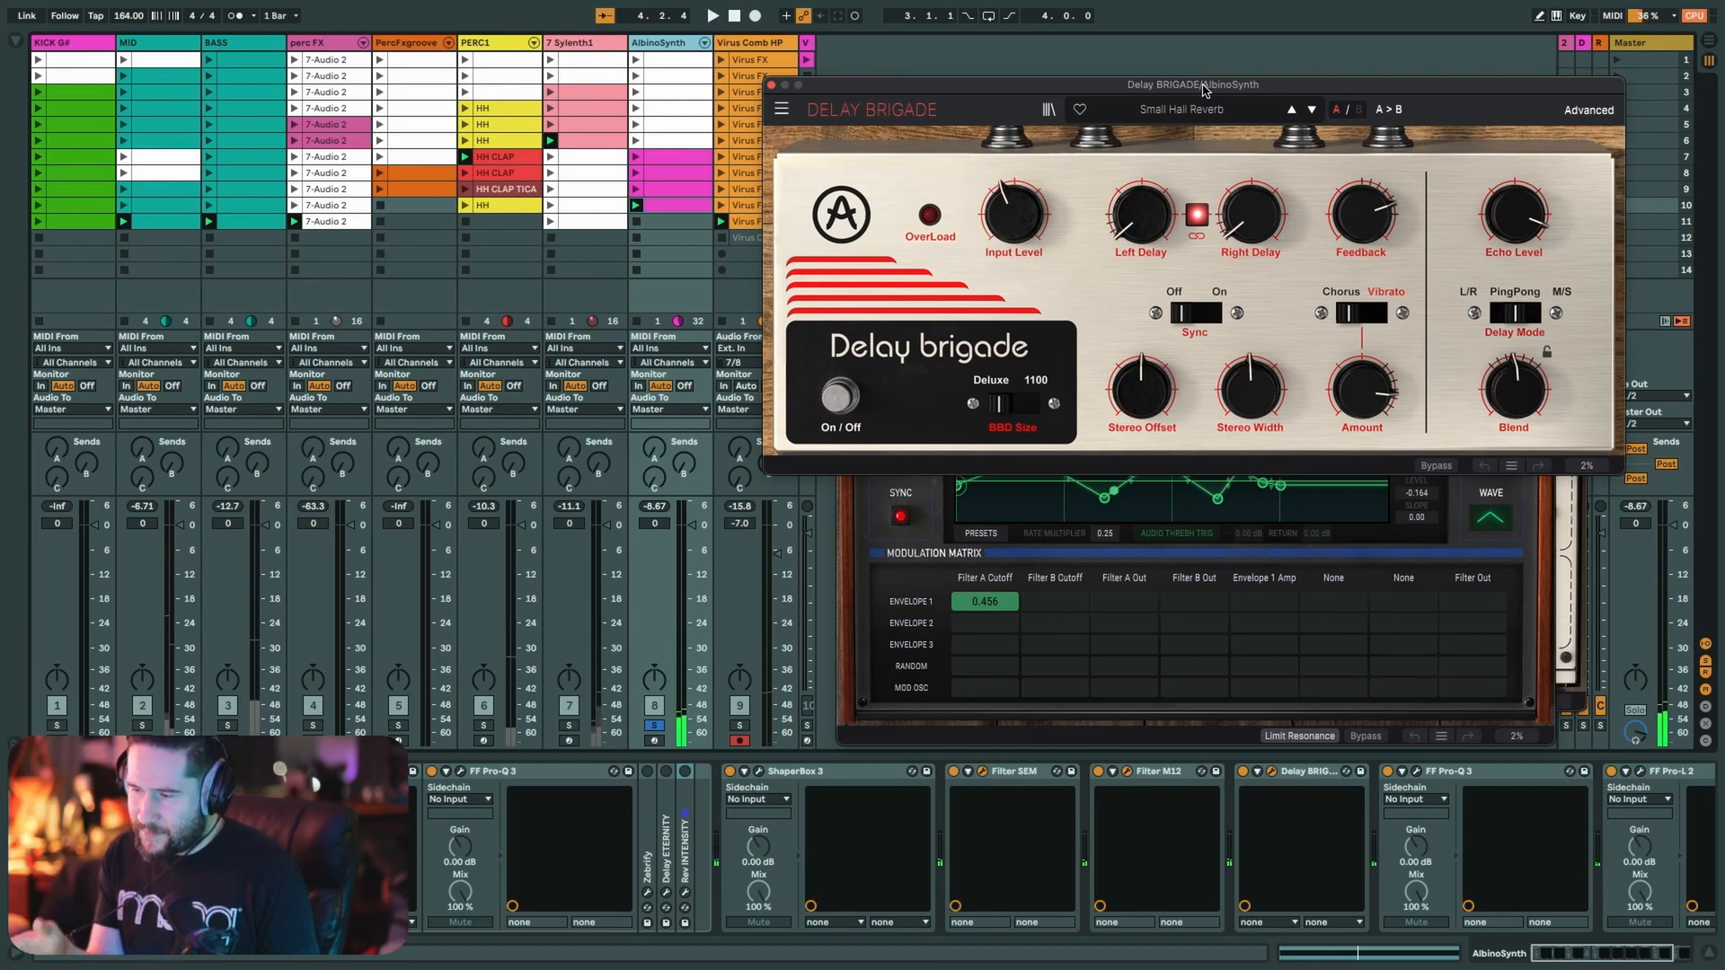
pyautogui.moveTo(1205, 91); pyautogui.dragTo(1219, 69)
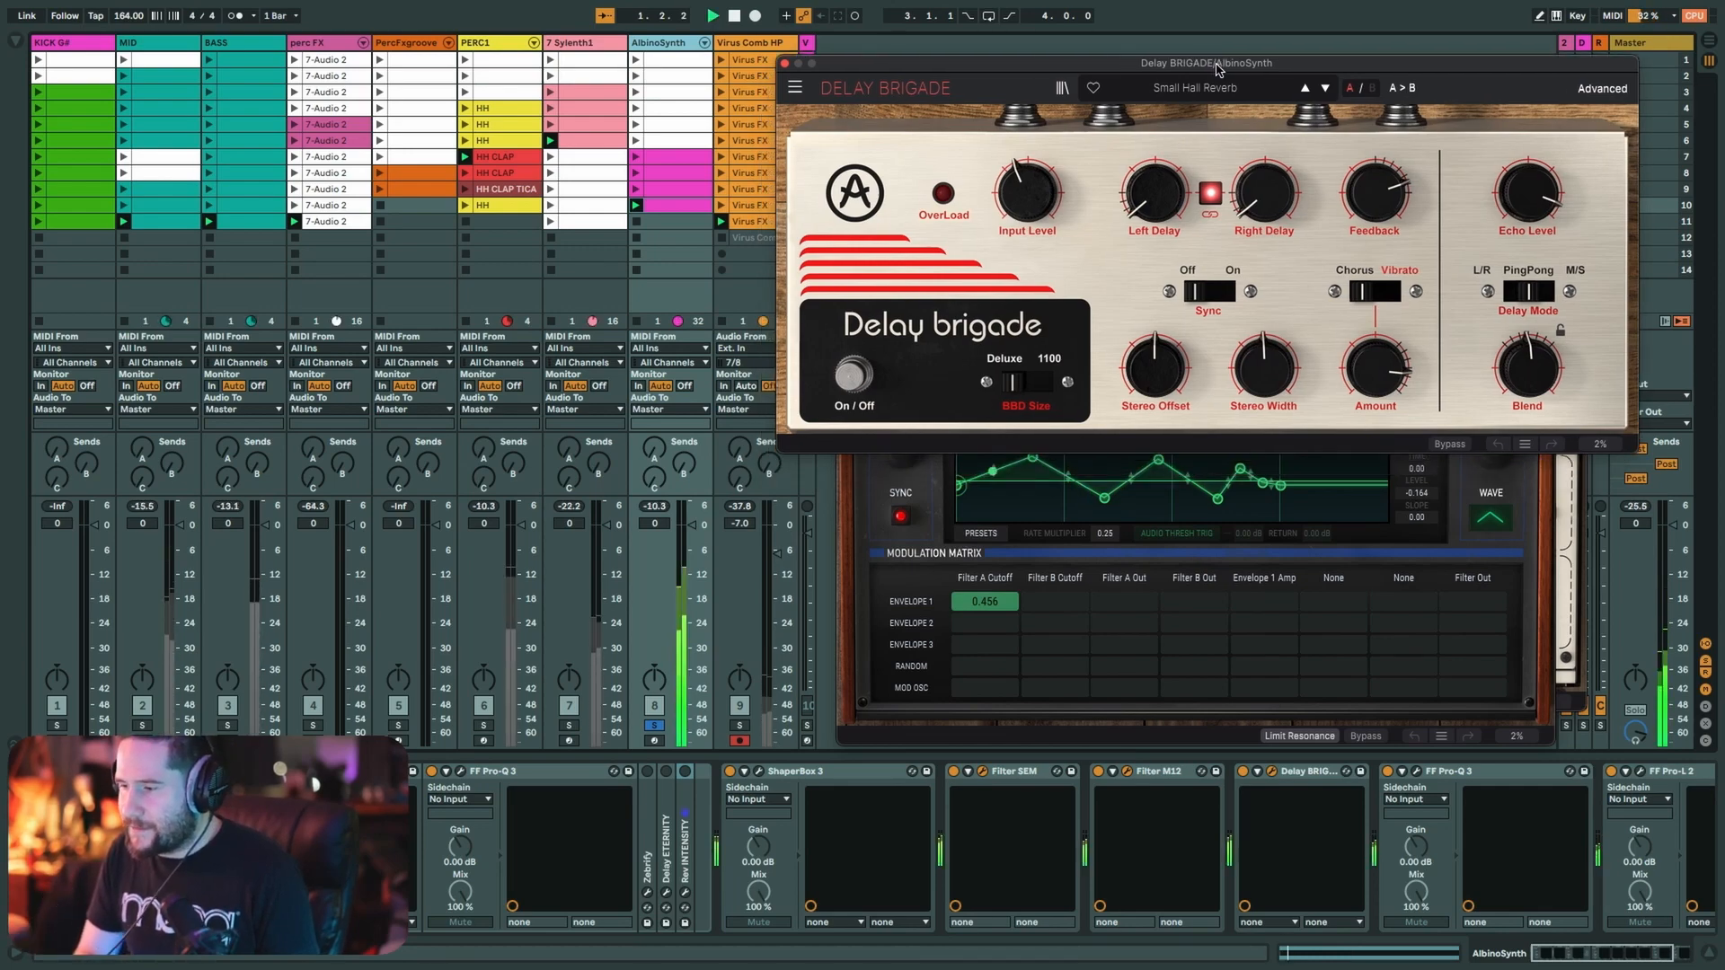
pyautogui.click(1602, 90)
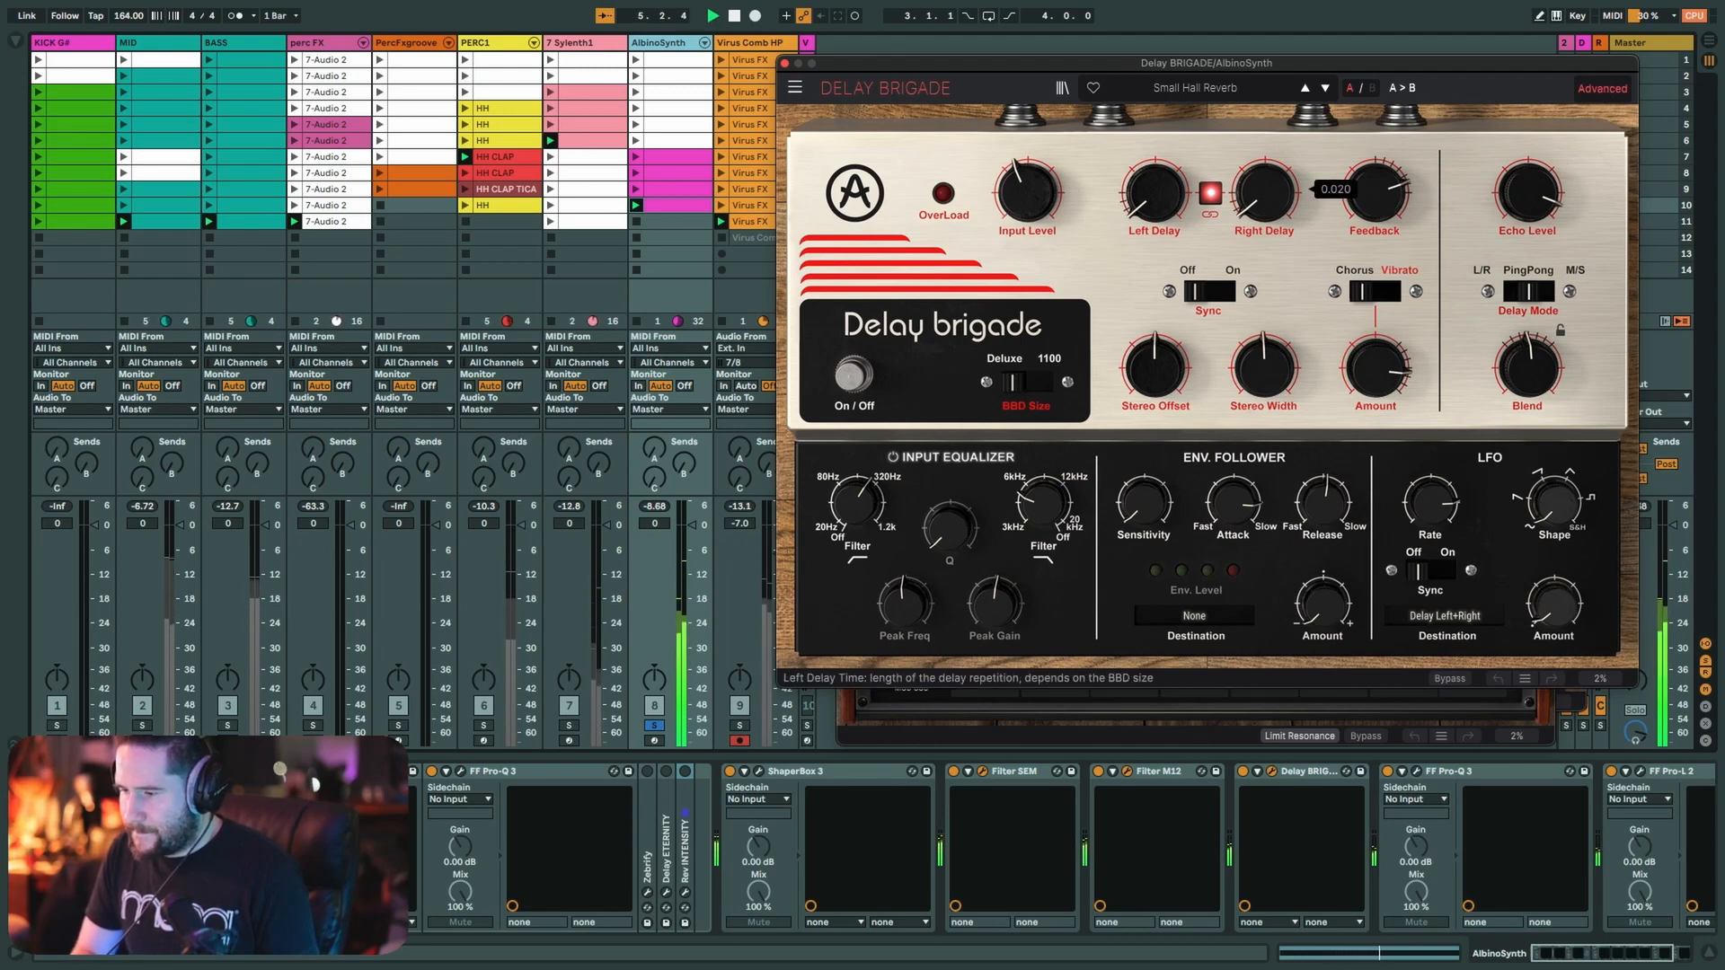
pyautogui.moveTo(1191, 200)
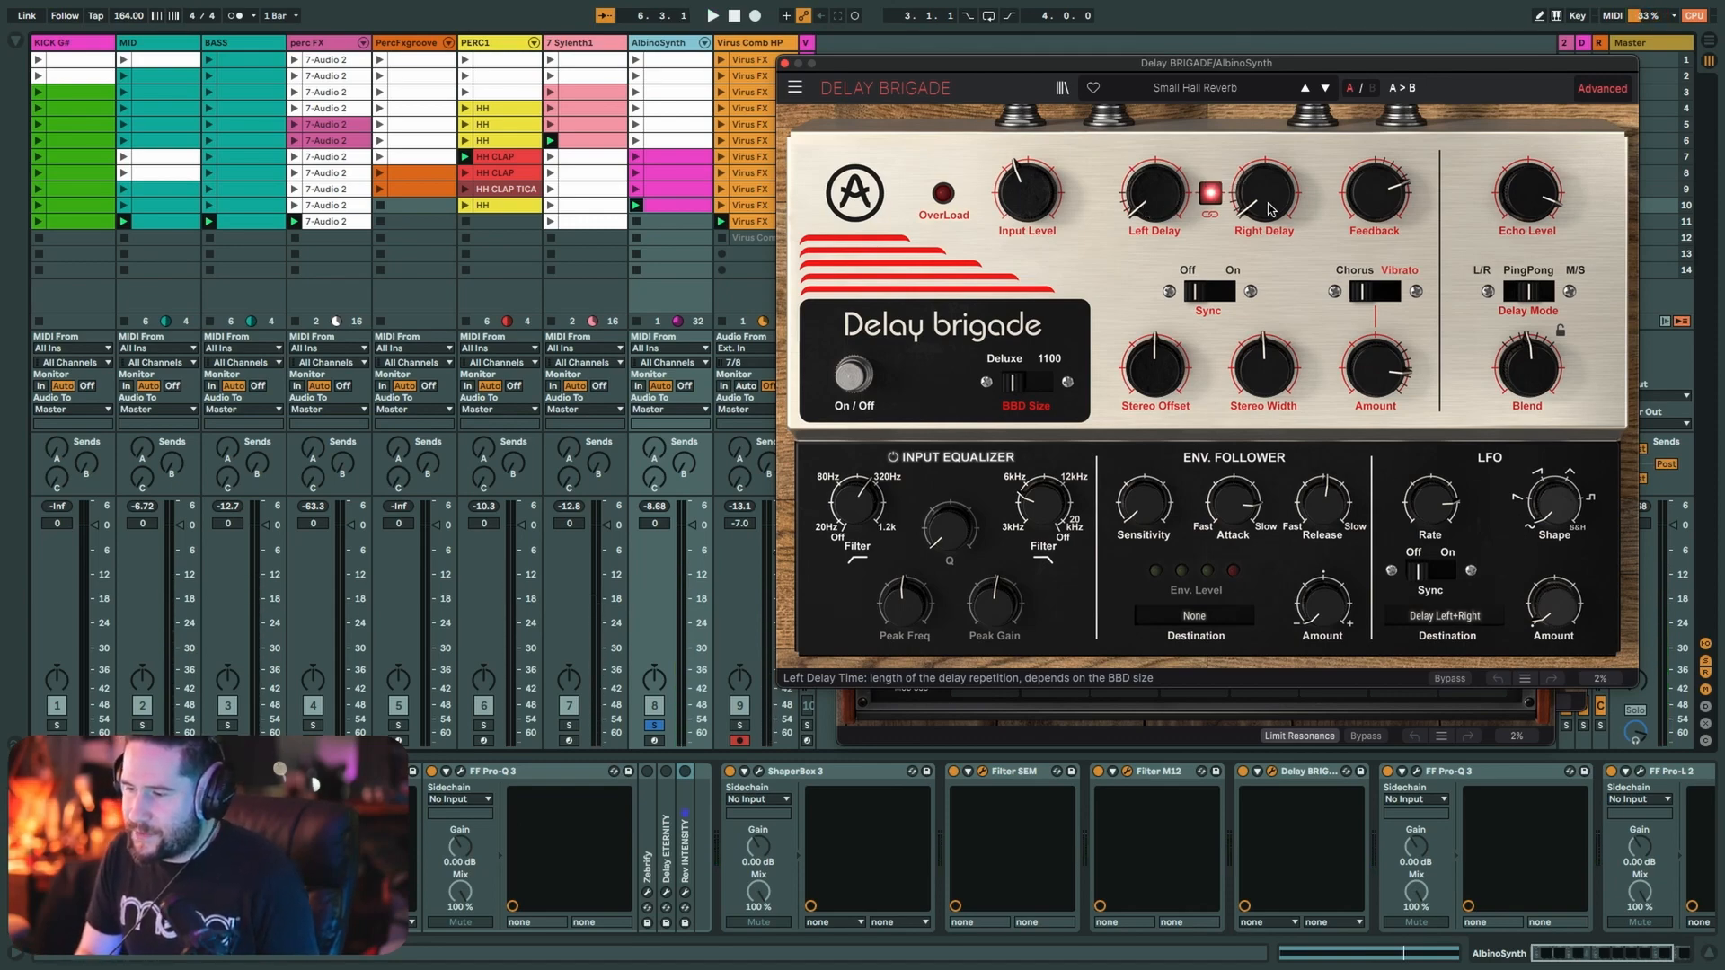
pyautogui.moveTo(1269, 210)
pyautogui.moveTo(1372, 218)
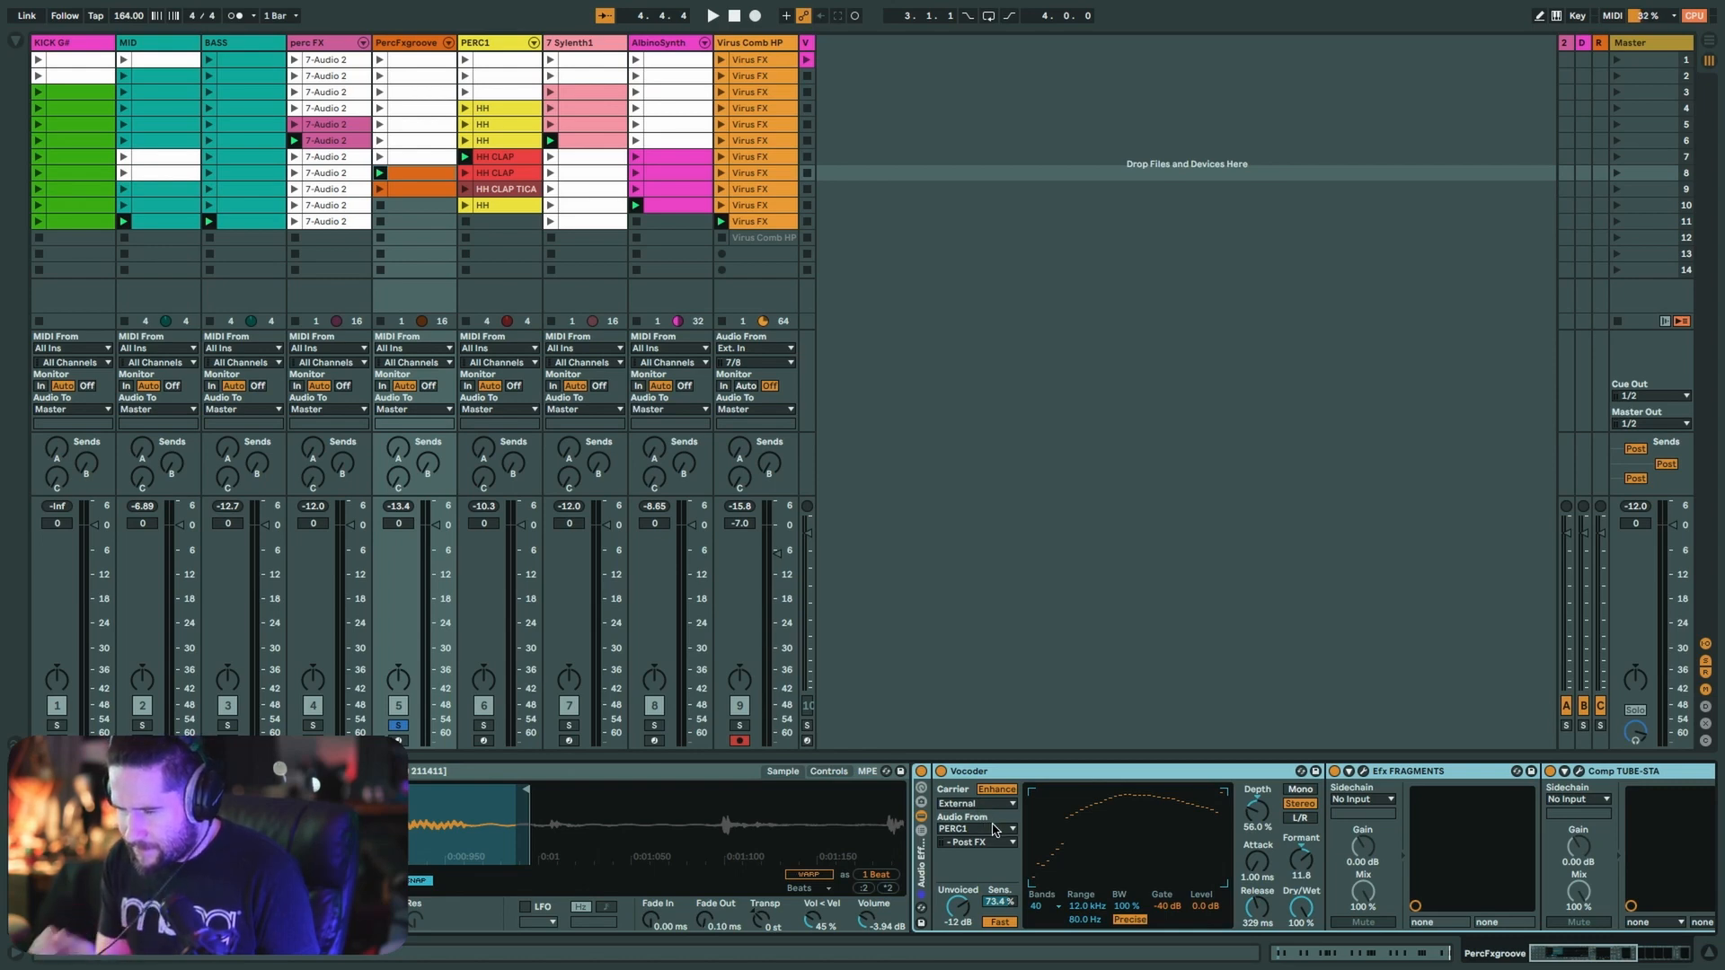
# - Play the soloed PercFxgroove track, collapse its audio effect rack and view the clip's MIDI notes
pyautogui.press('space')
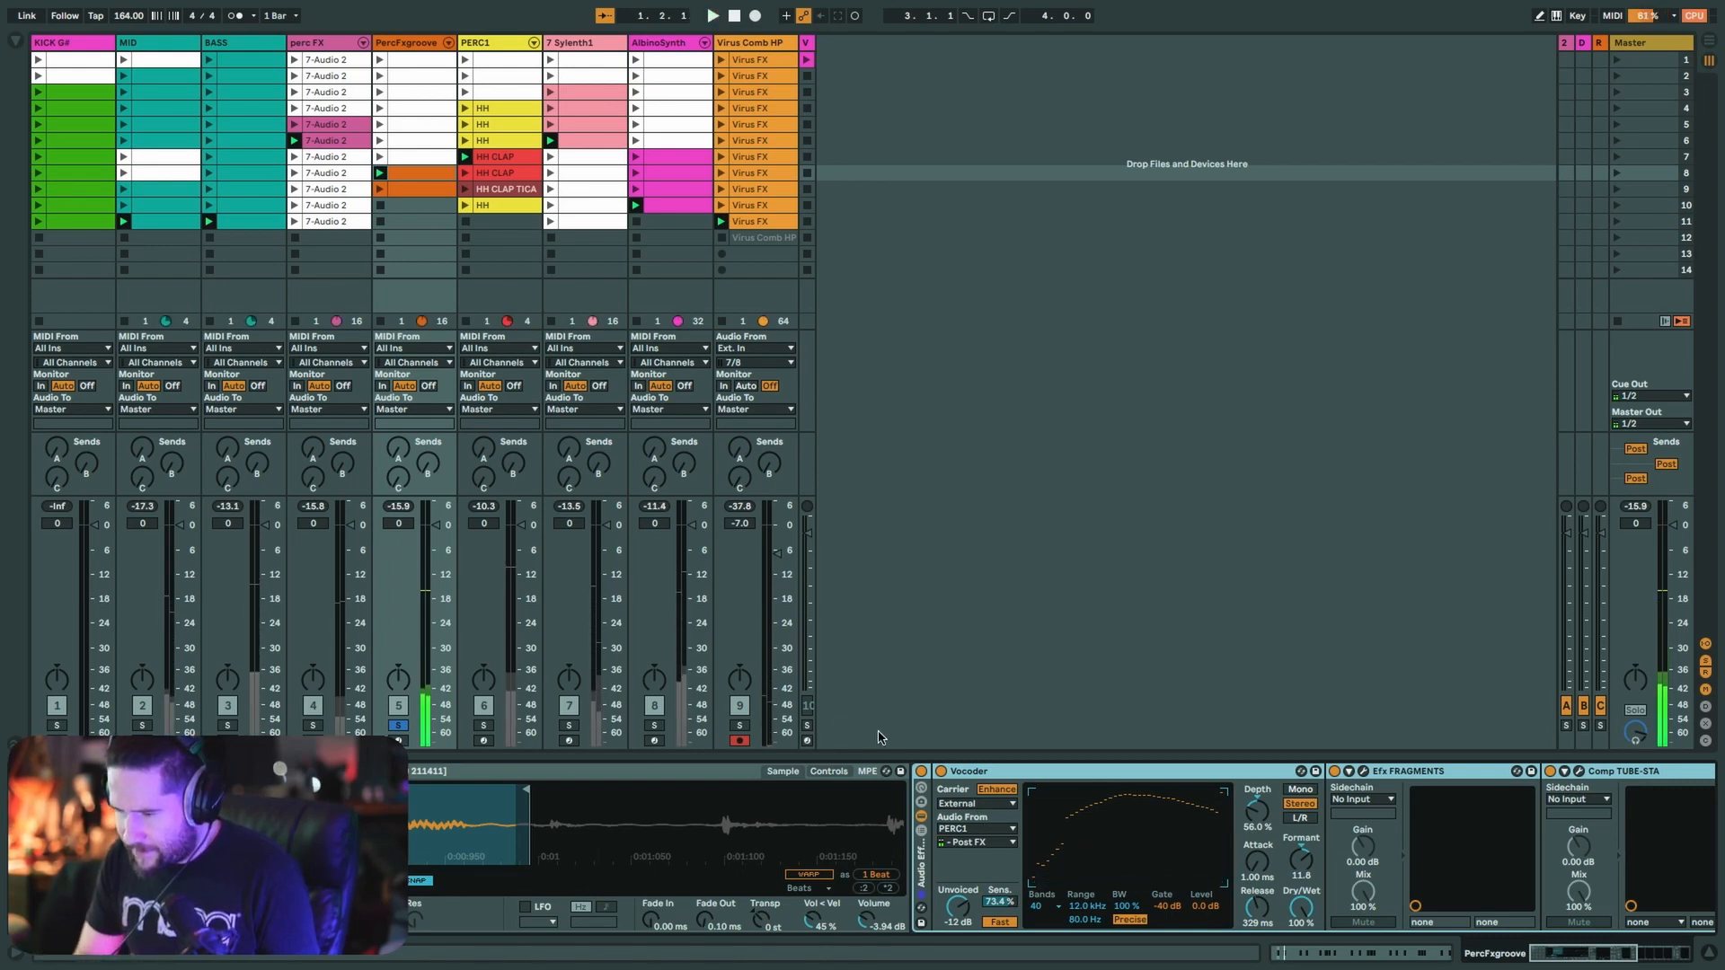
pyautogui.click(921, 775)
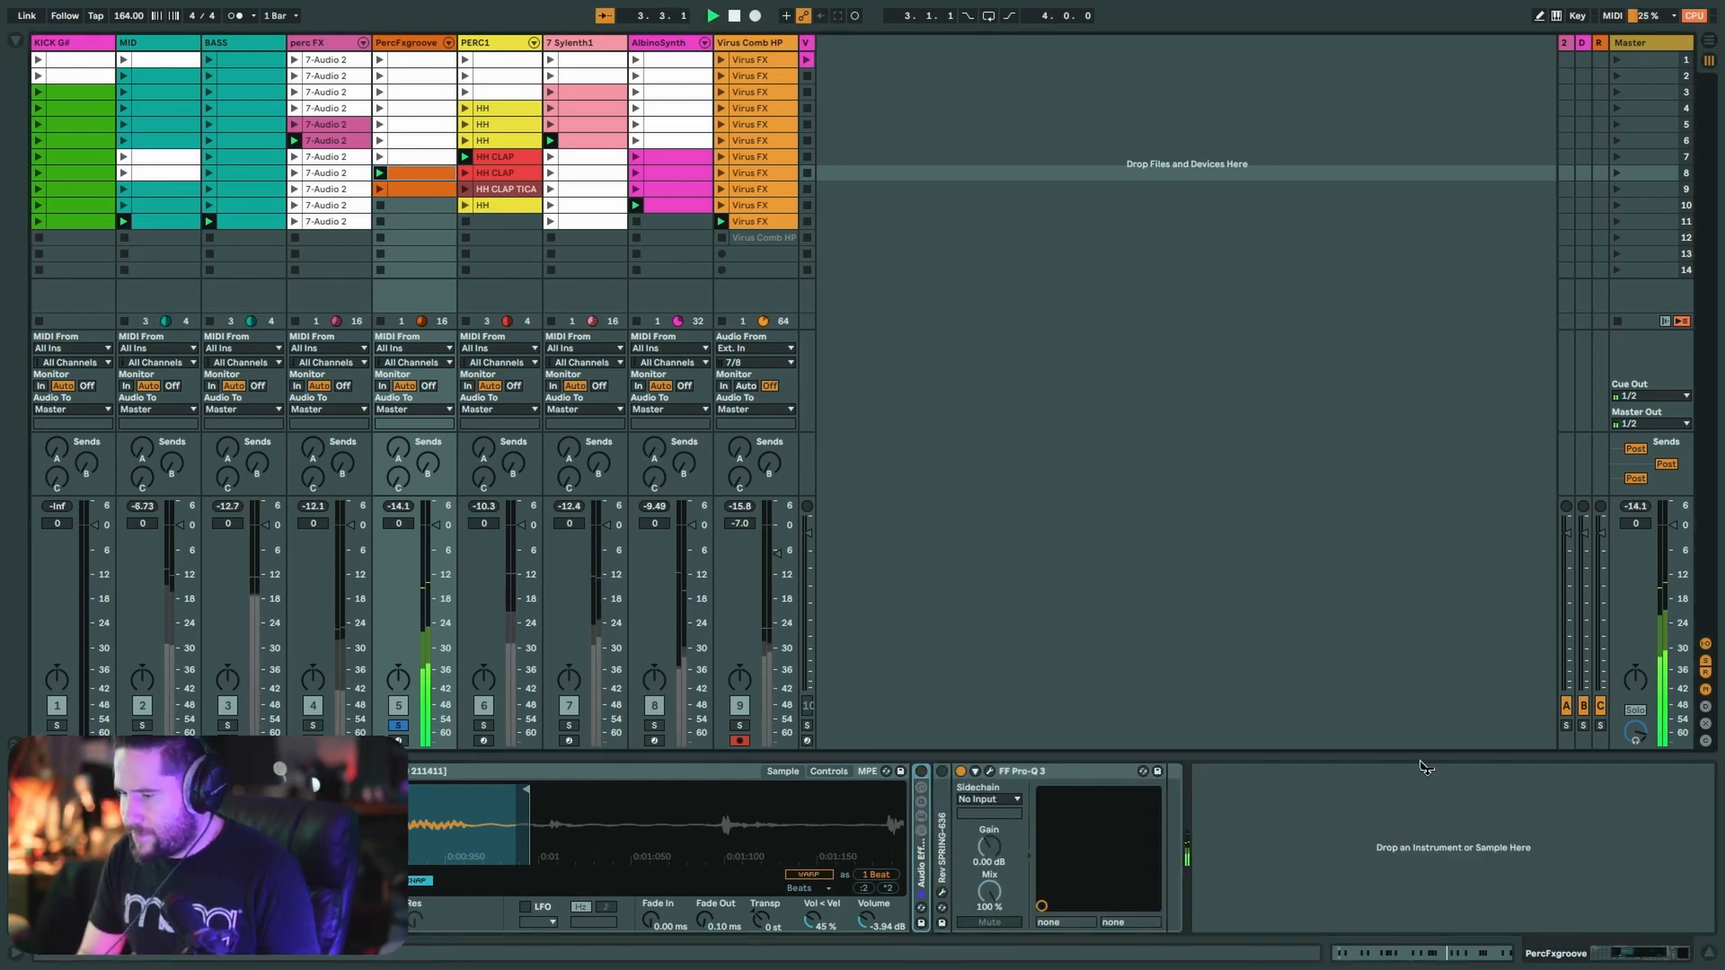
pyautogui.hotkey('shift', 'Tab')
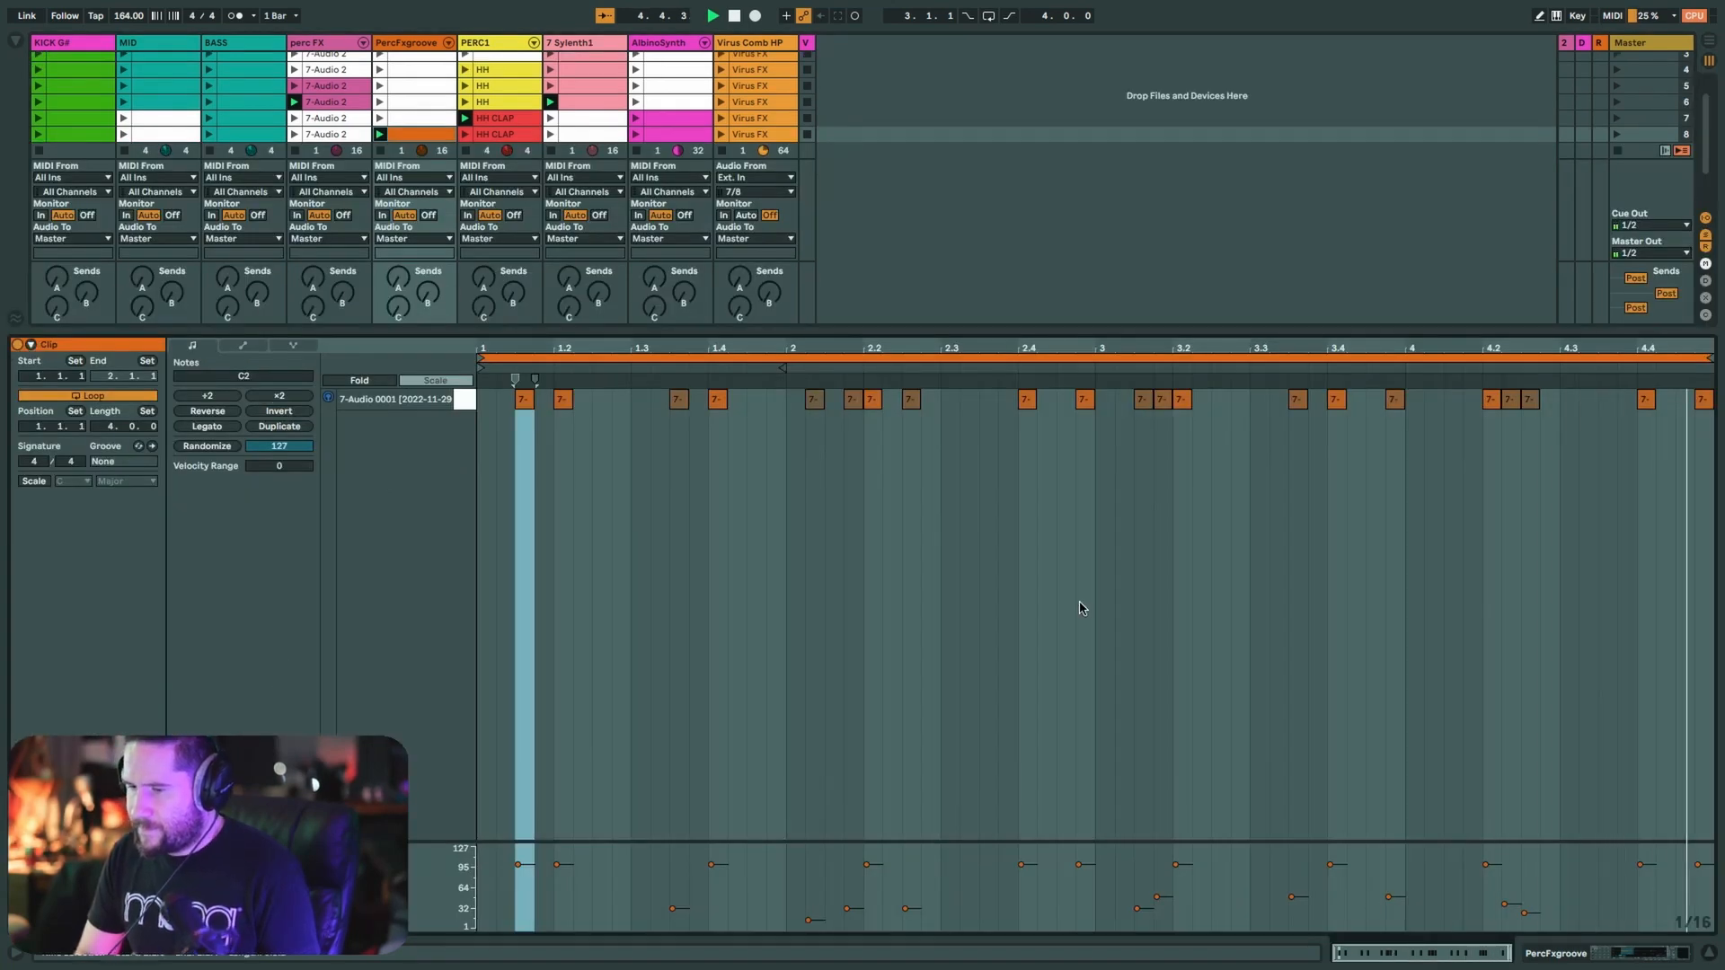
pyautogui.click(1570, 955)
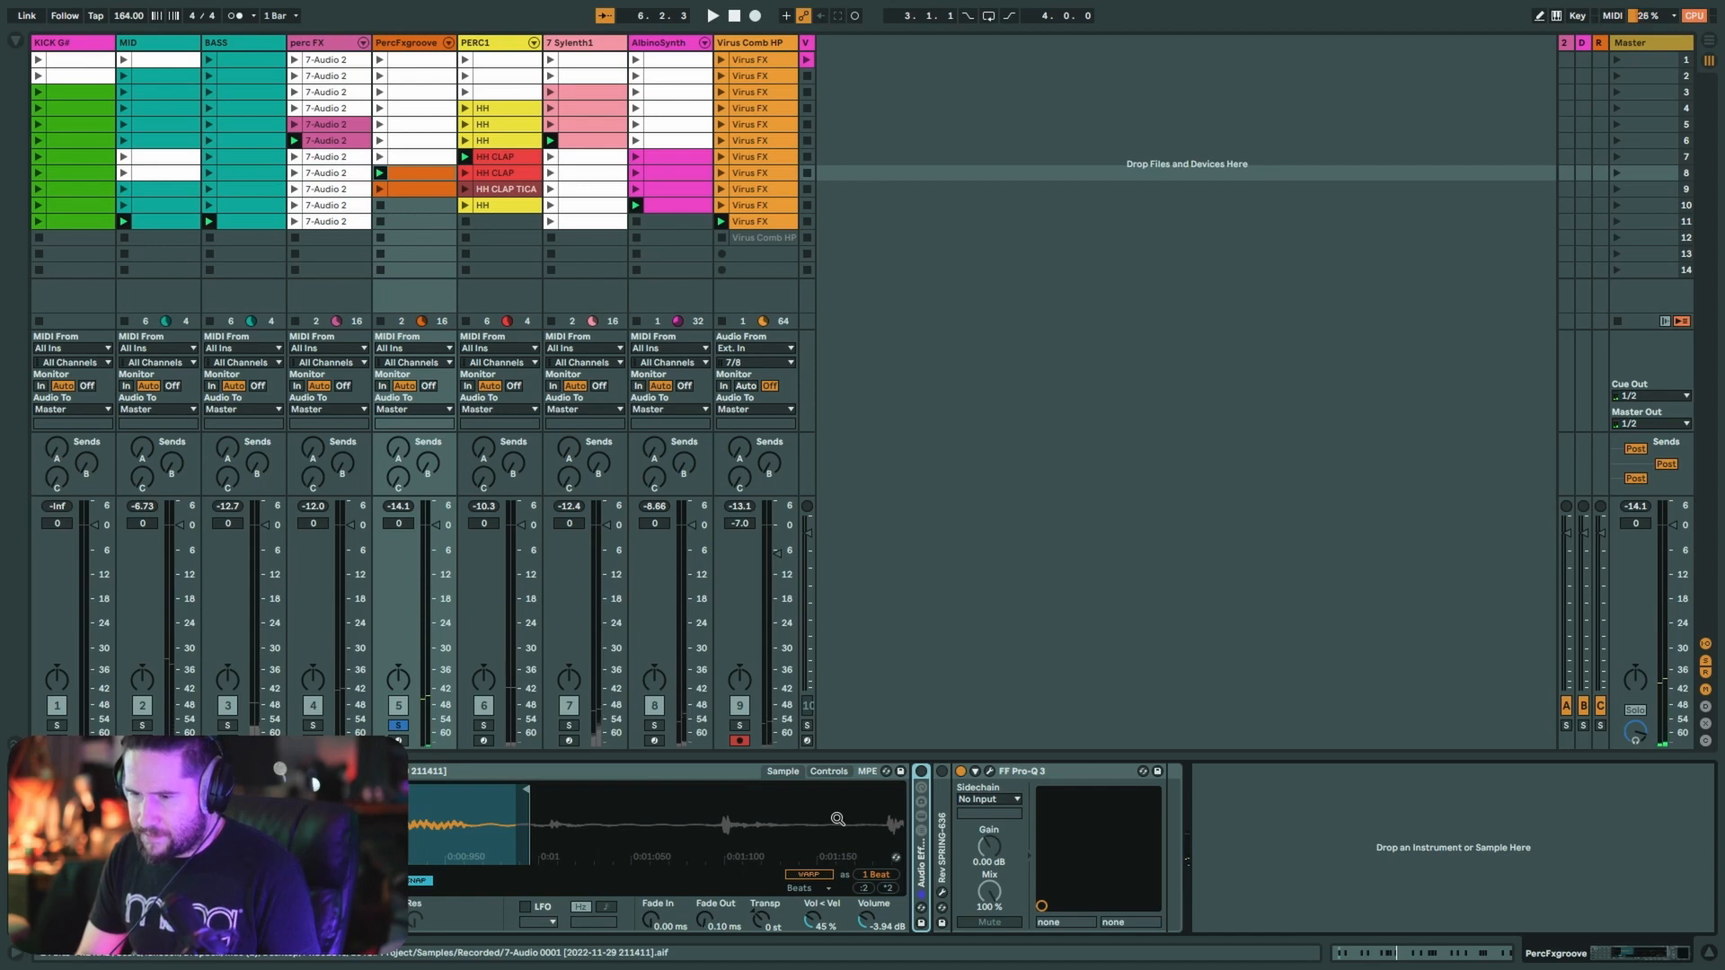
# - Solo the BASS, MID and KICK tracks together with PercFxgroove
pyautogui.click(226, 726)
pyautogui.click(56, 725)
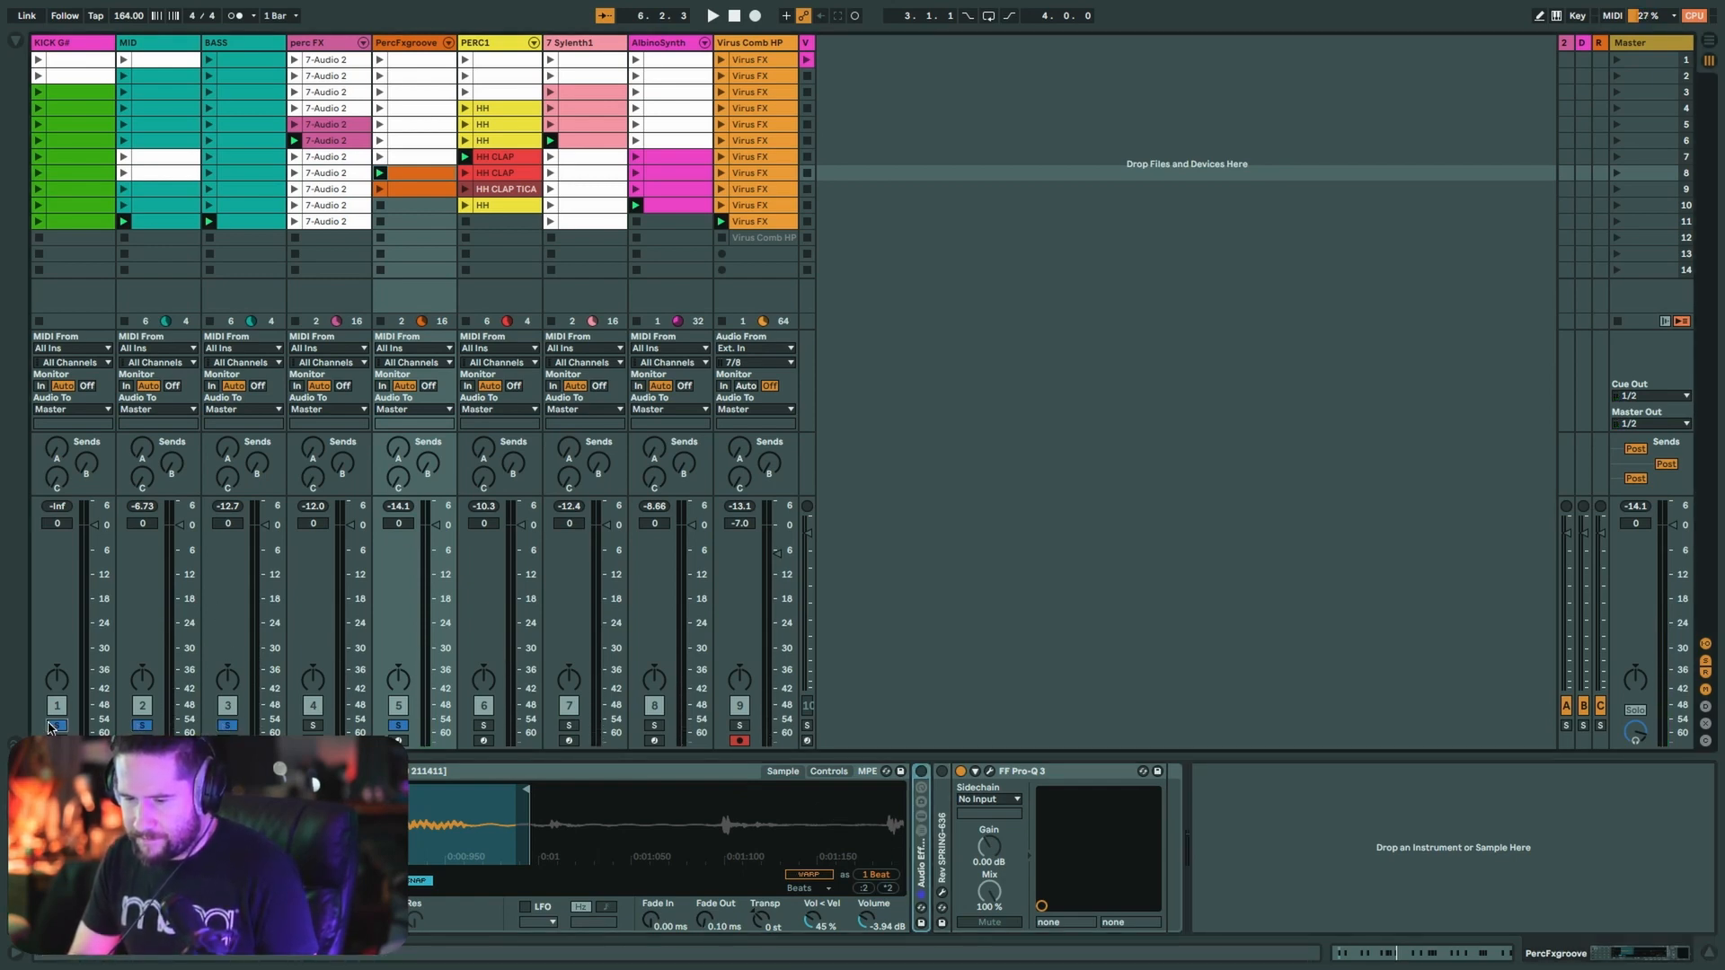
# - Launch scene 8, switch MID to its row 9 clip and PERC1 to its row 10 HH clip, and solo PERC1
pyautogui.click(1612, 176)
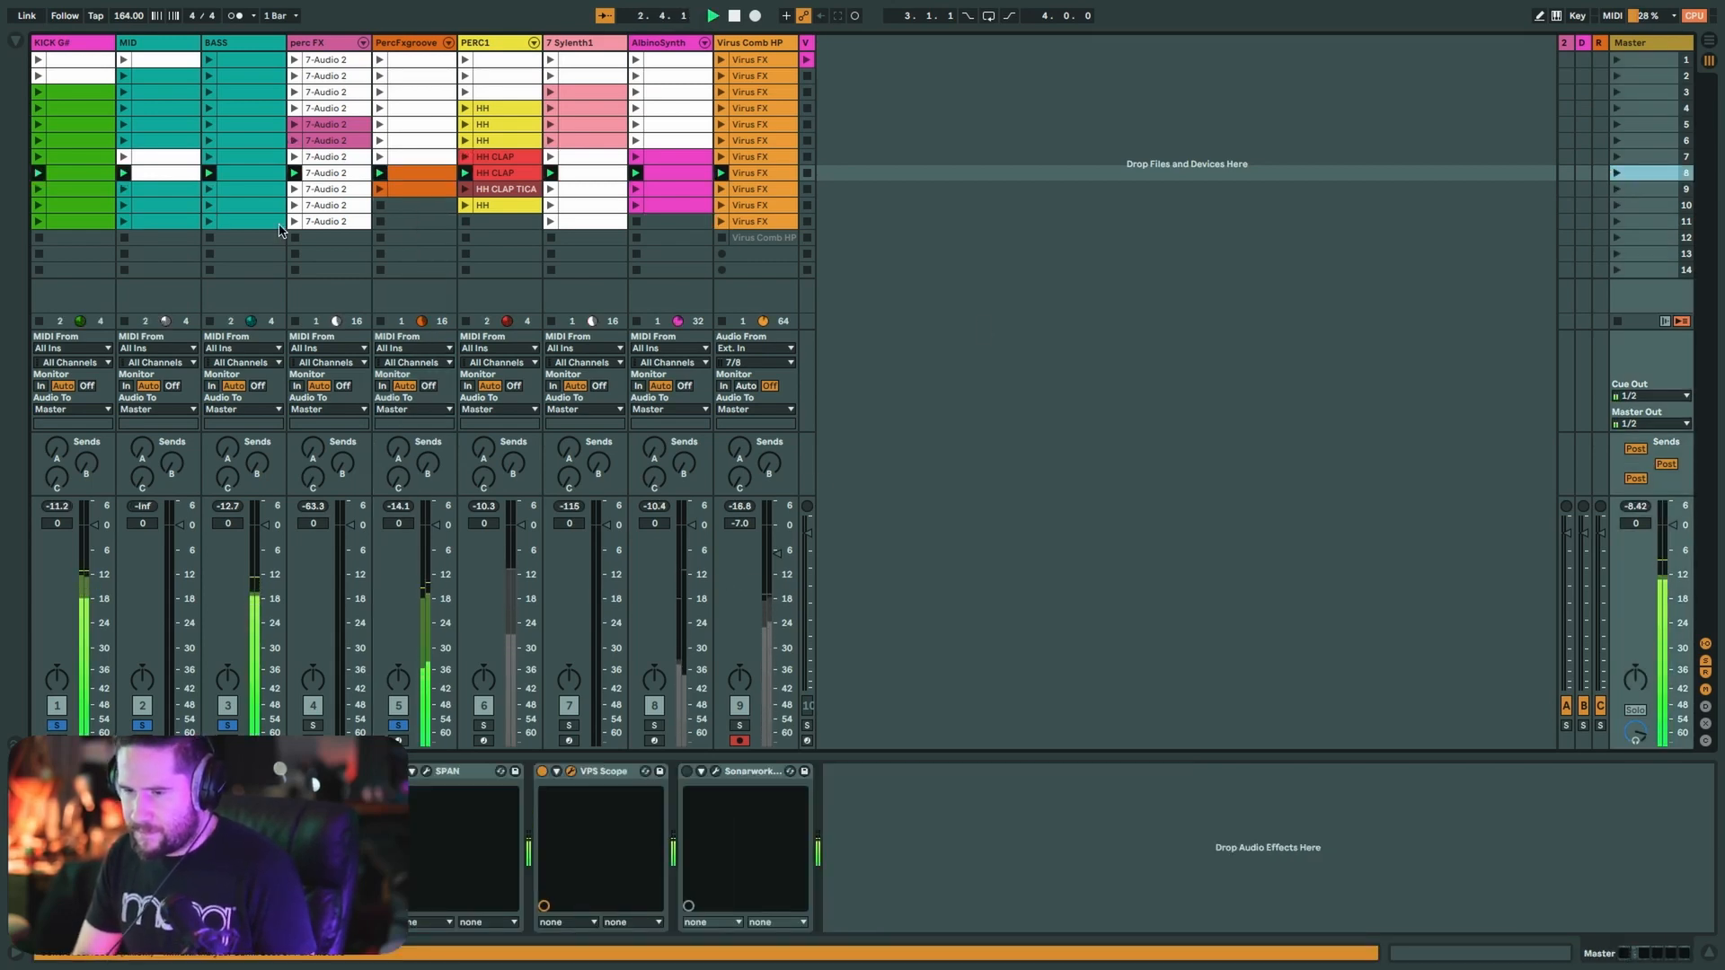
pyautogui.click(144, 190)
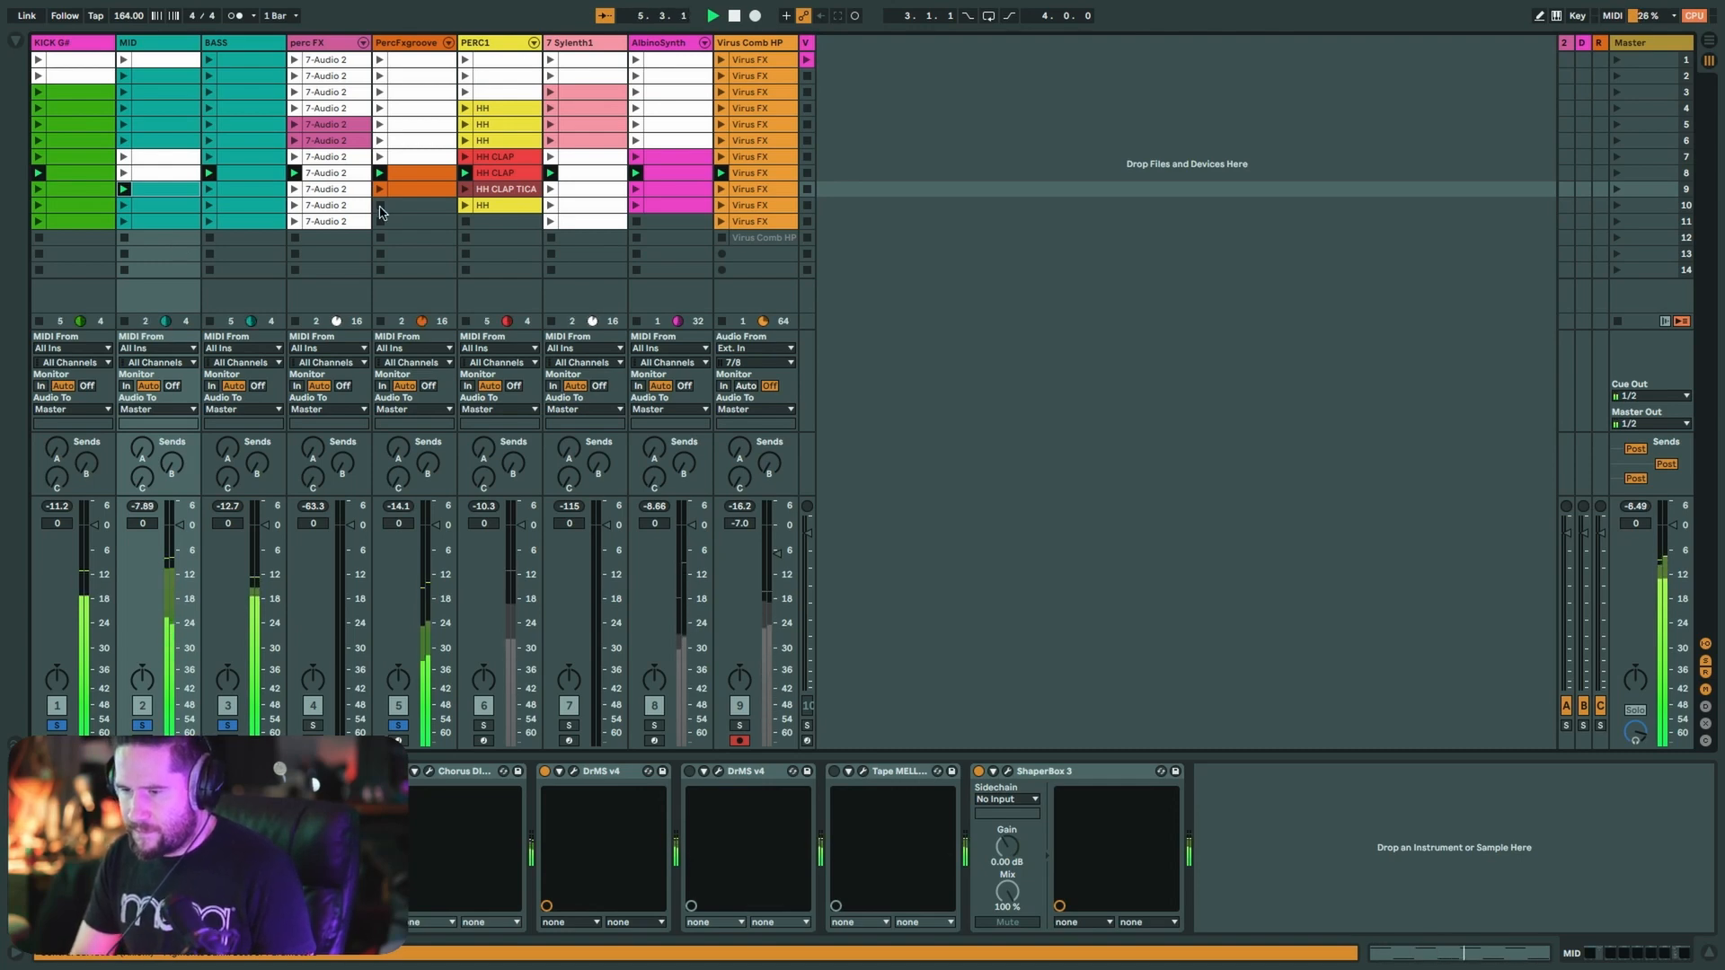
pyautogui.click(466, 205)
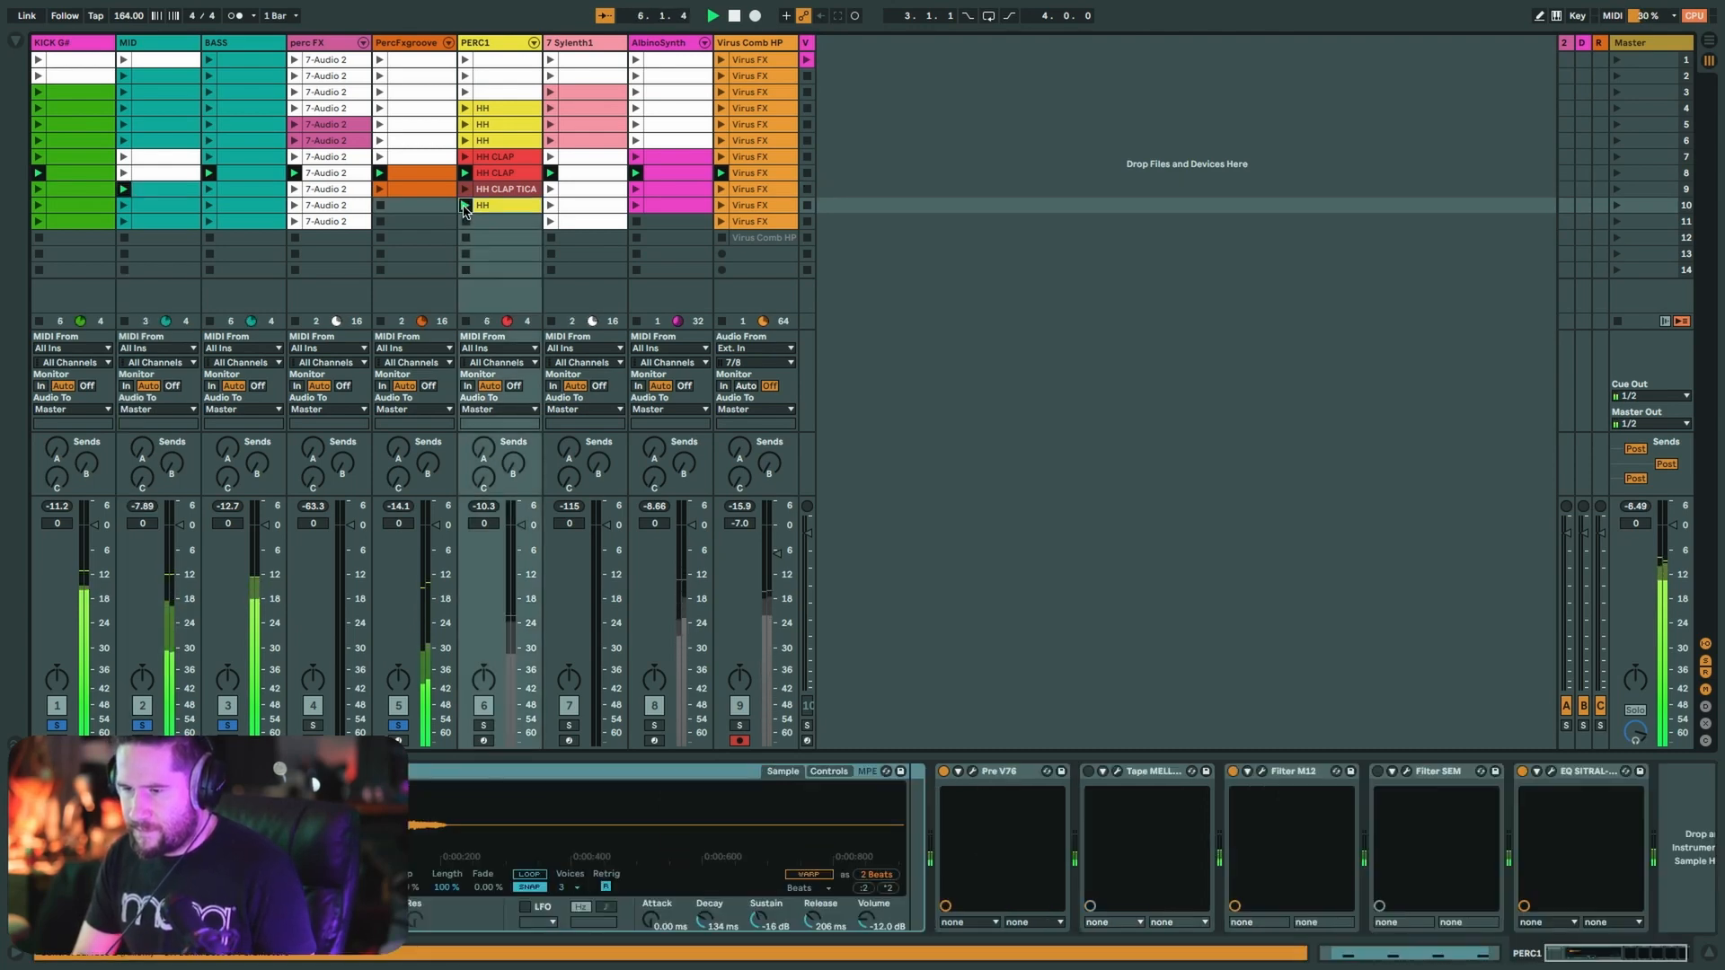
pyautogui.click(485, 726)
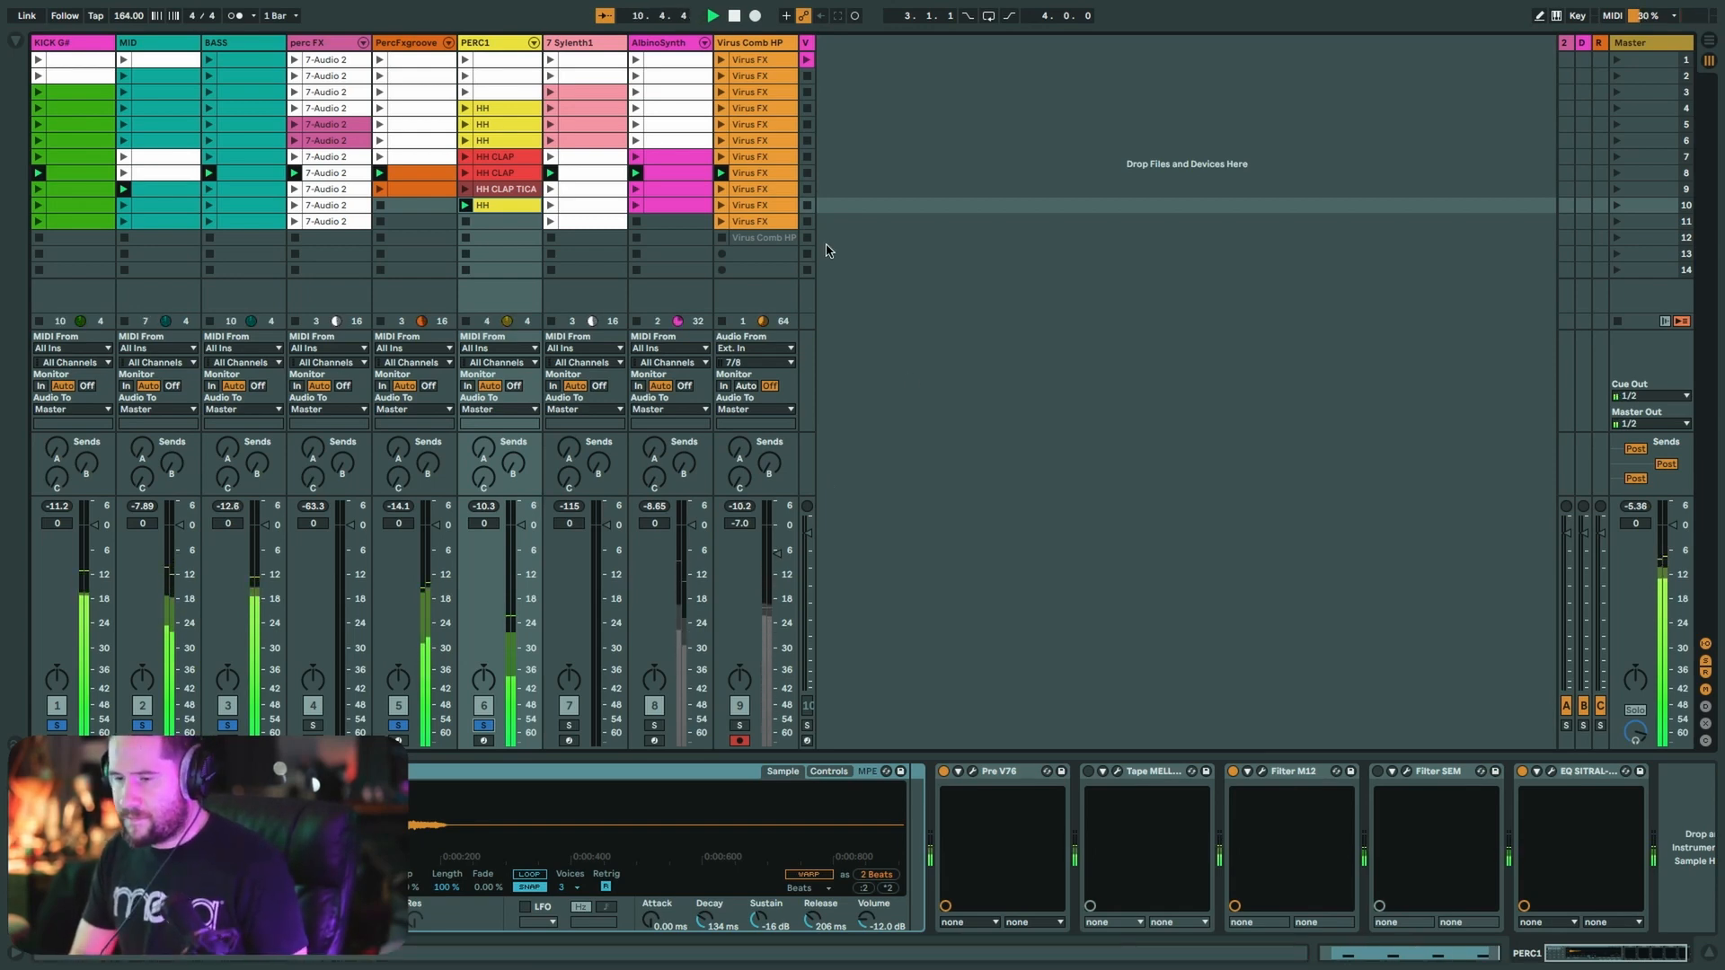
# - Expand the audio effect rack of PercFxgroove and play the track to examine its Vocoder, which takes PERC1 as external carrier
pyautogui.click(424, 184)
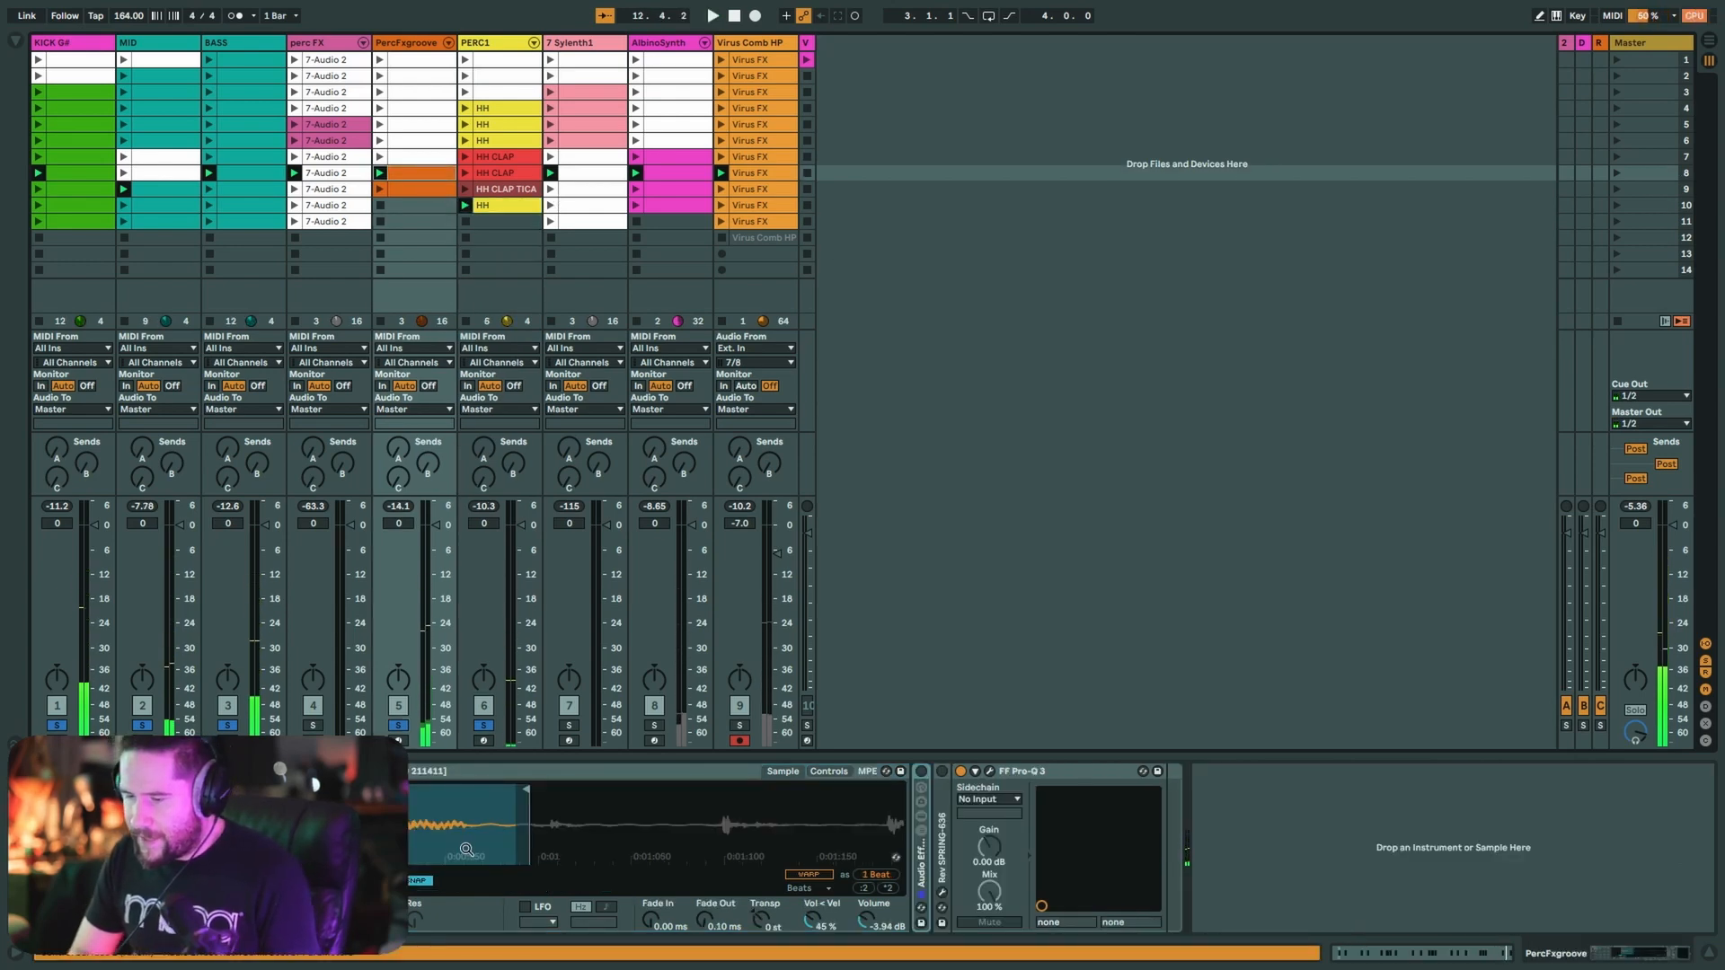
pyautogui.click(923, 860)
pyautogui.click(921, 773)
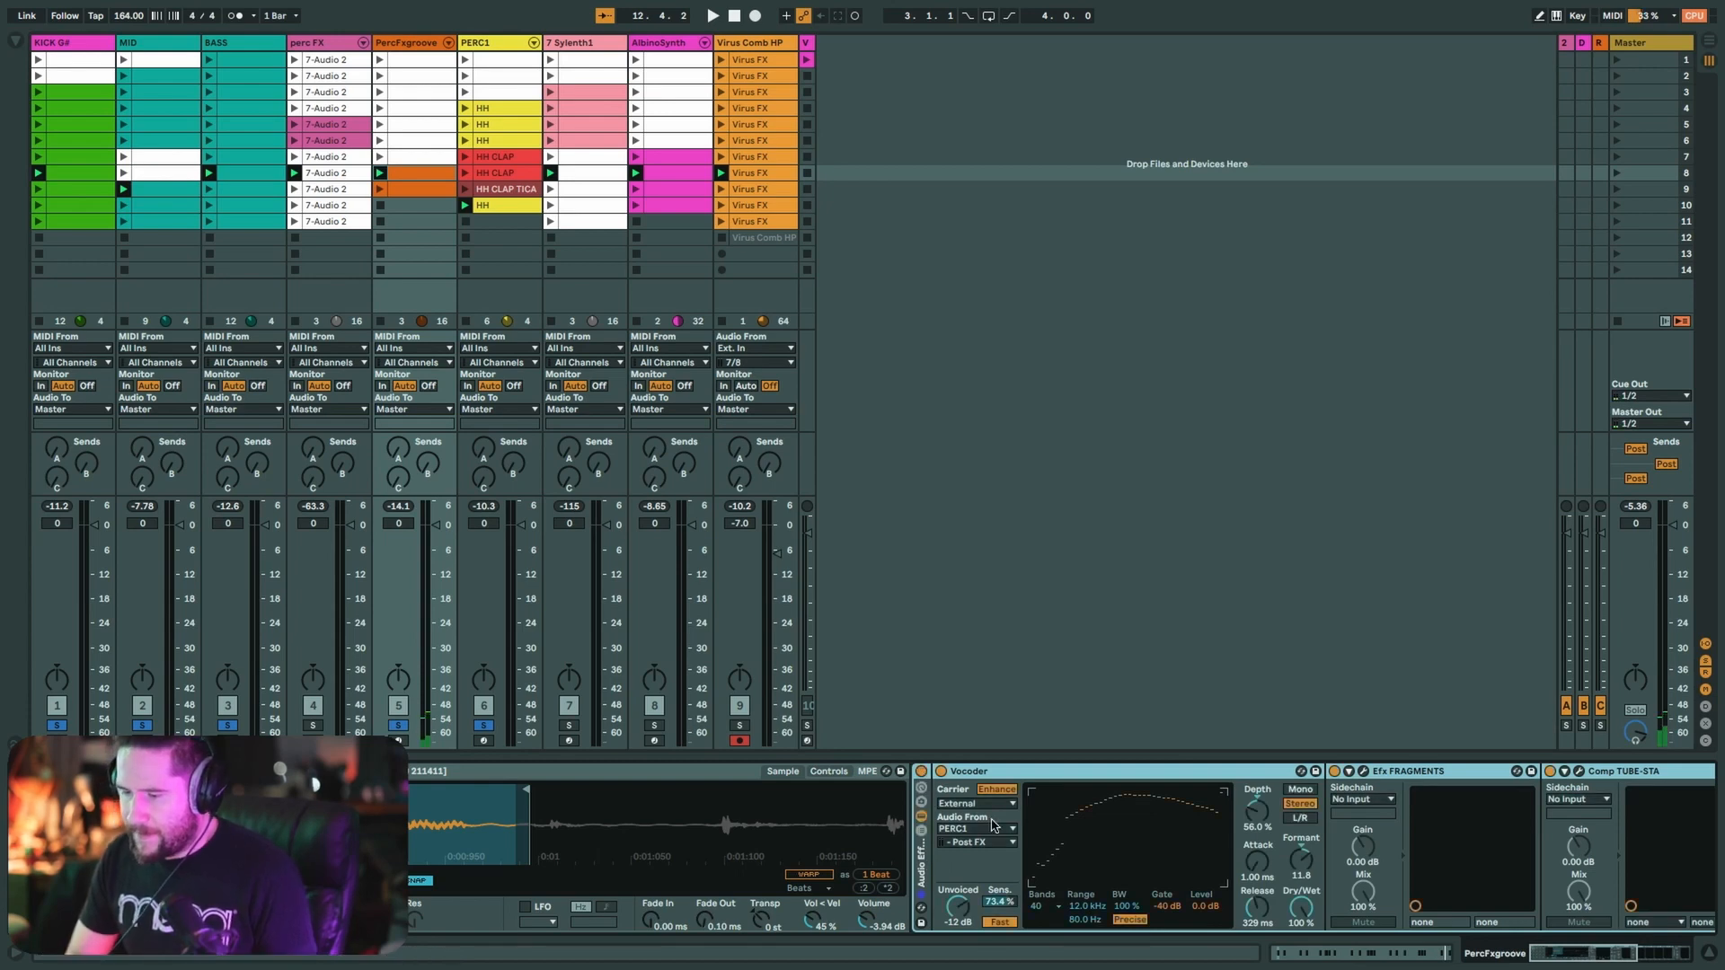
pyautogui.hscroll(2, 993, 825)
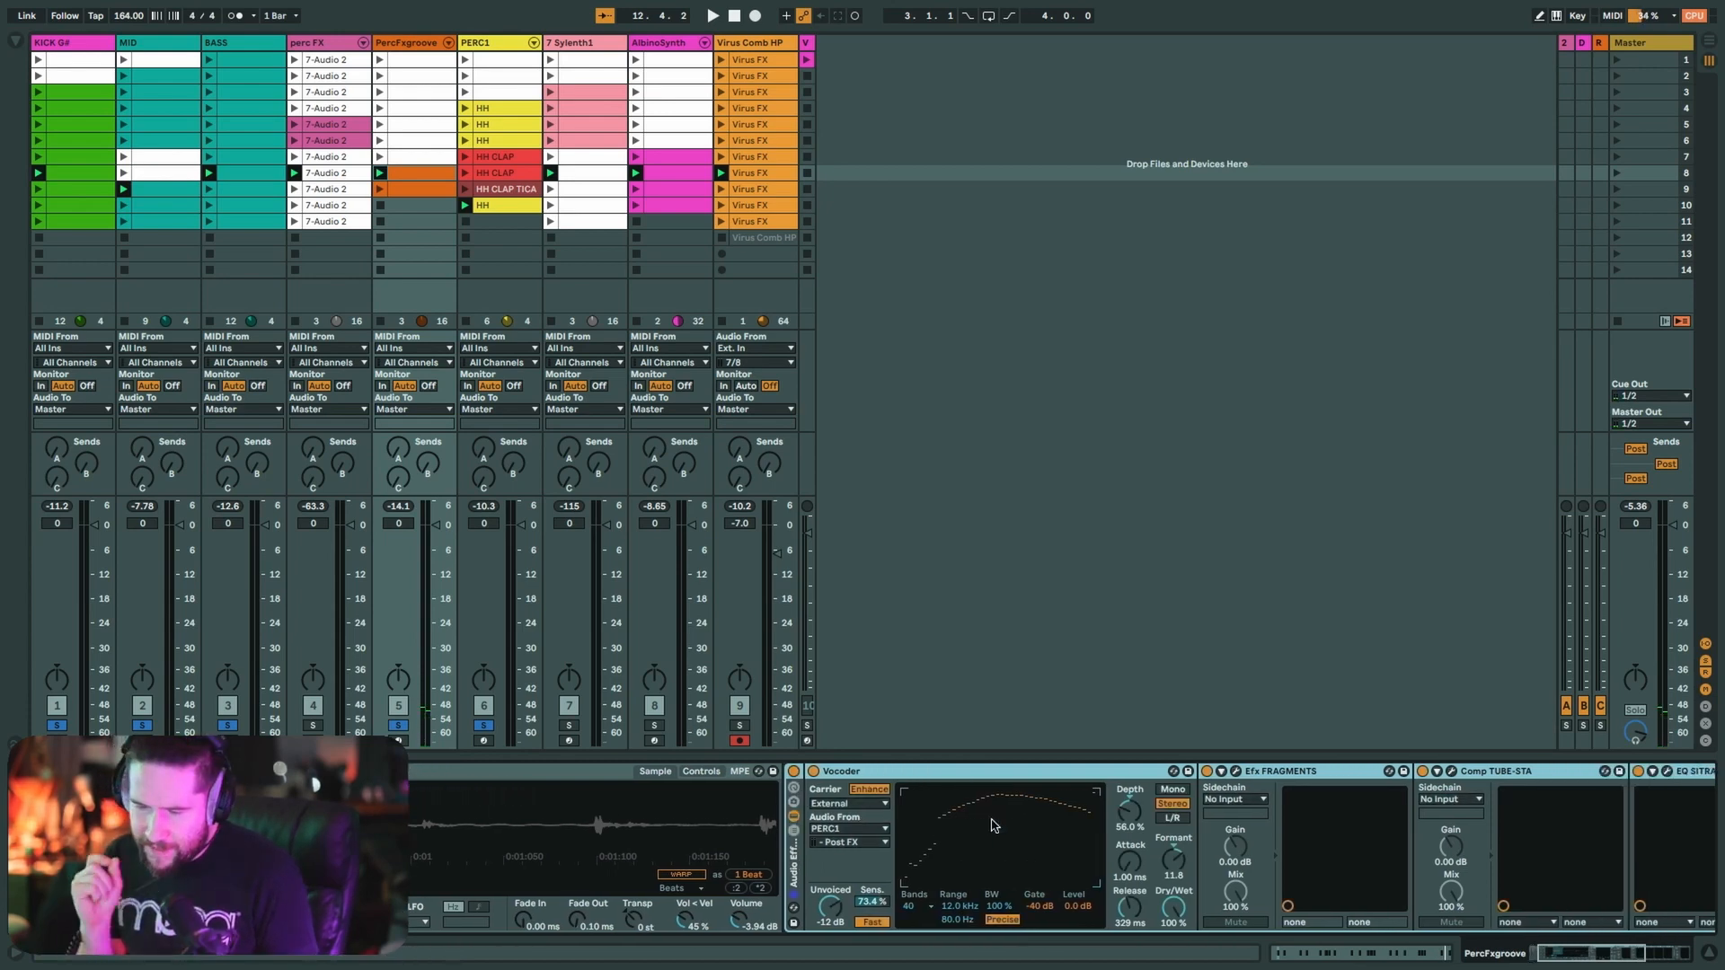
pyautogui.press('space')
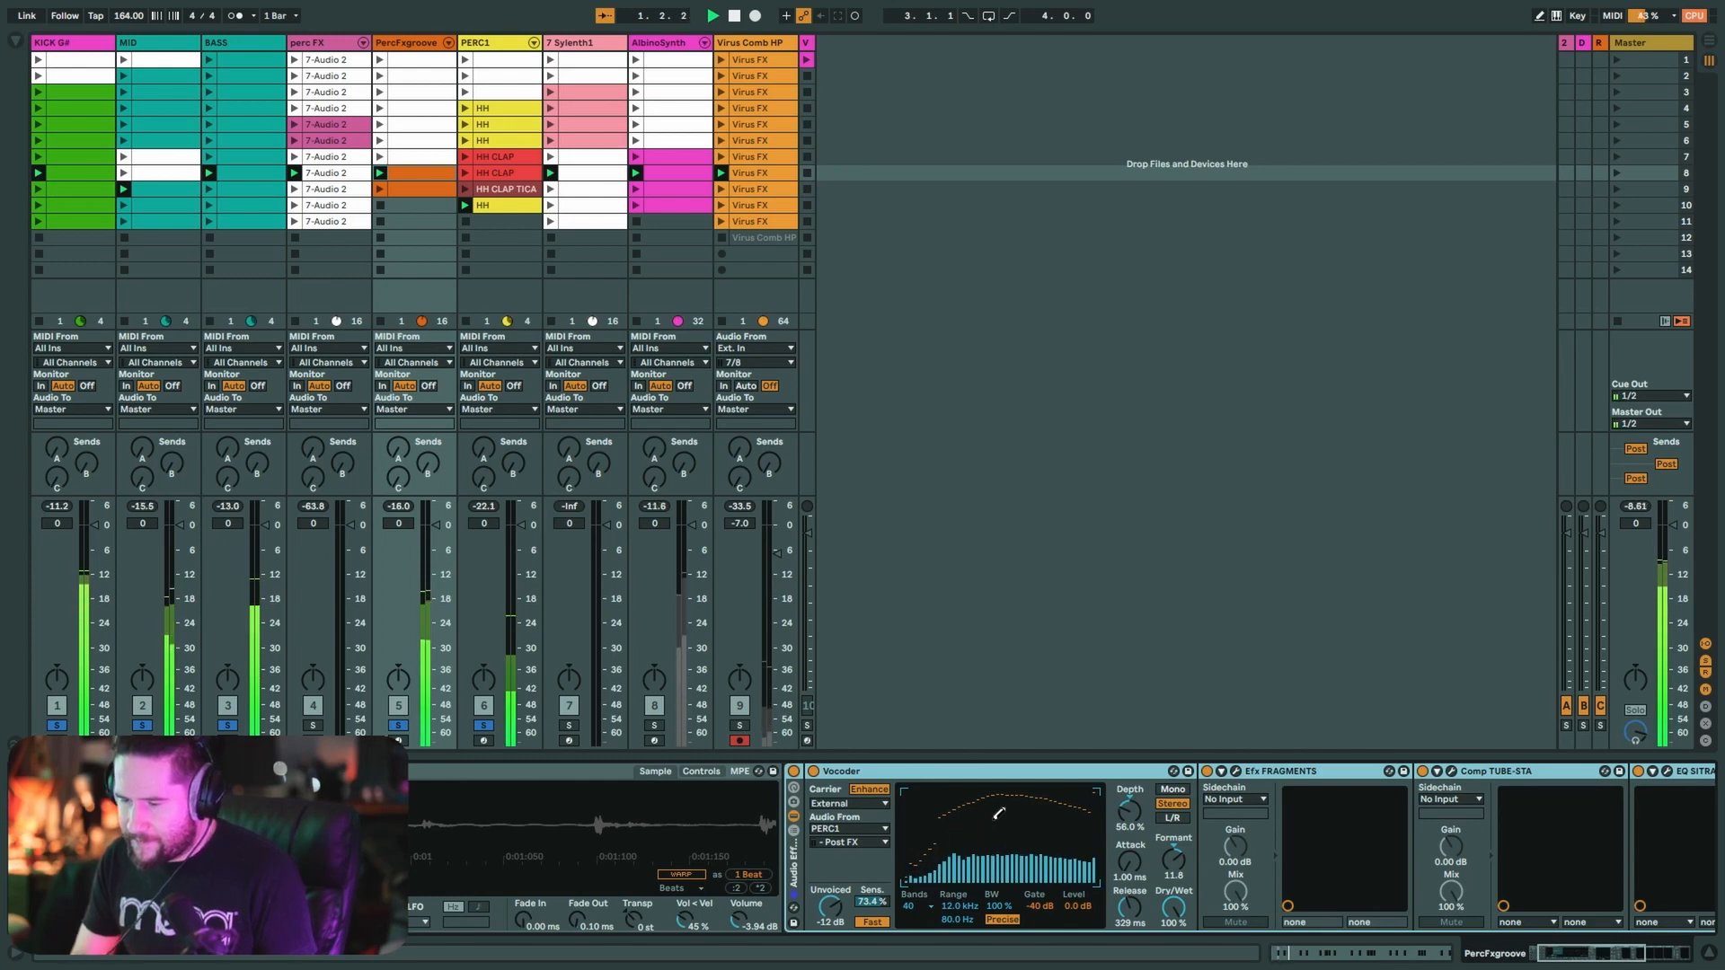
# - Bypass Efx FRAGMENTS, Comp TUBE-STA, EQ SITRAL, Filter M12 and Rev SPRING, and play the track with only the Vocoder active
pyautogui.hscroll(2, 998, 813)
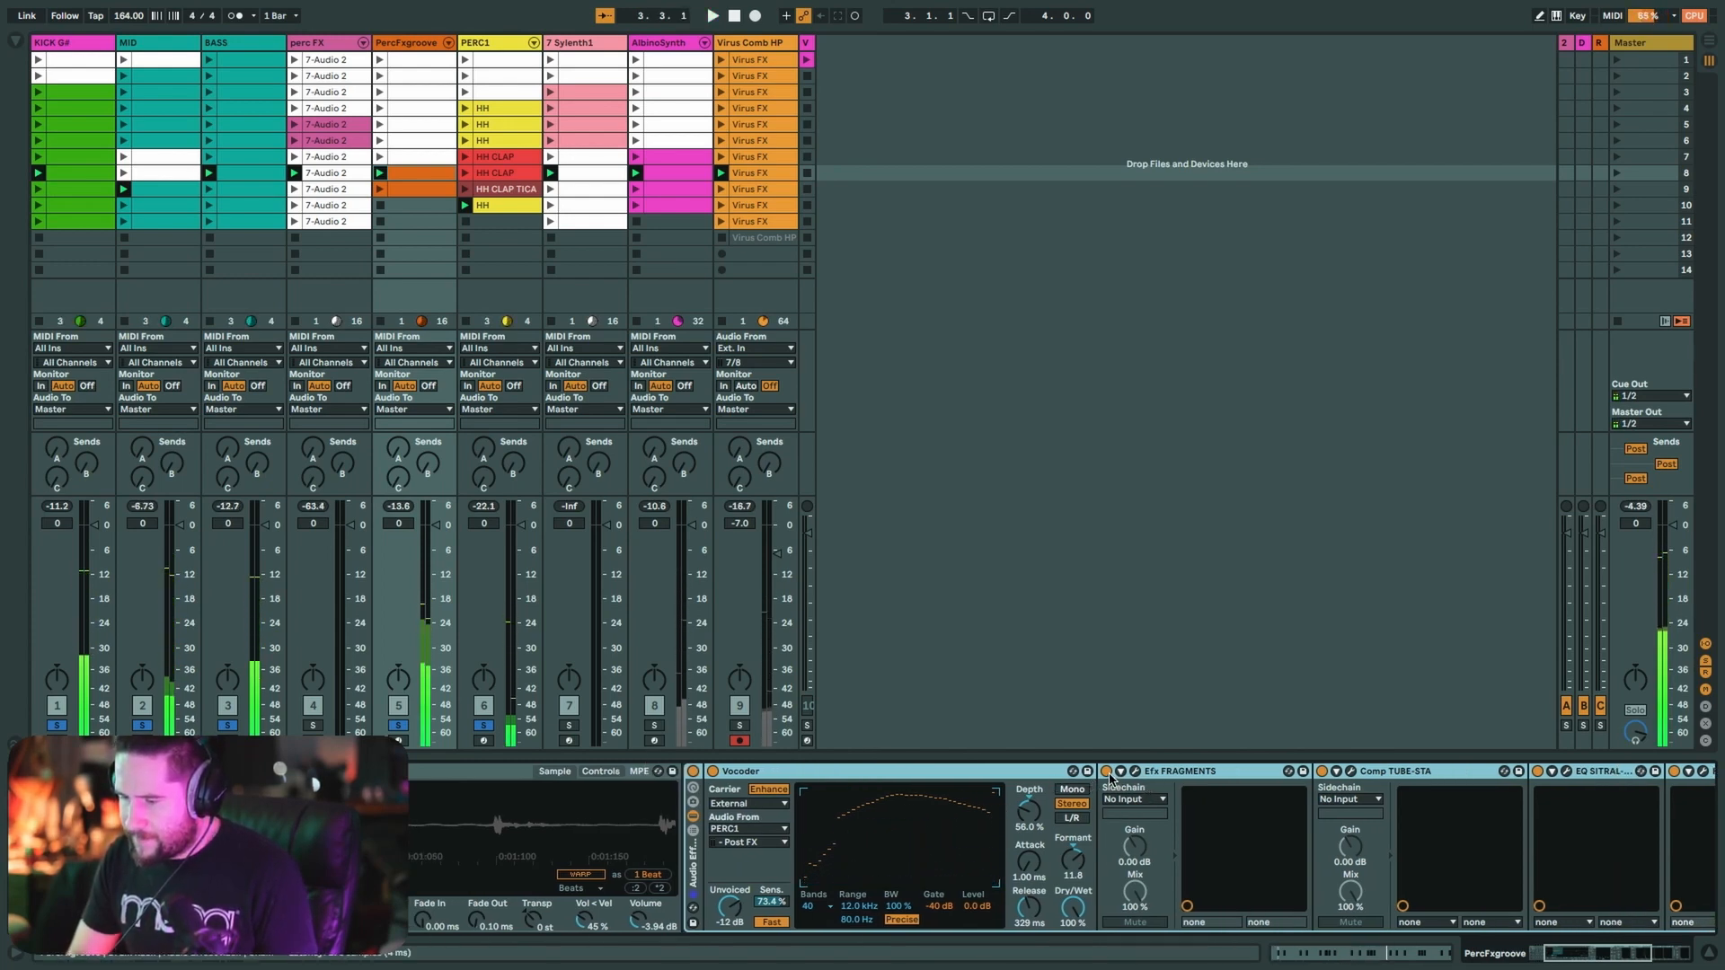
pyautogui.click(1106, 771)
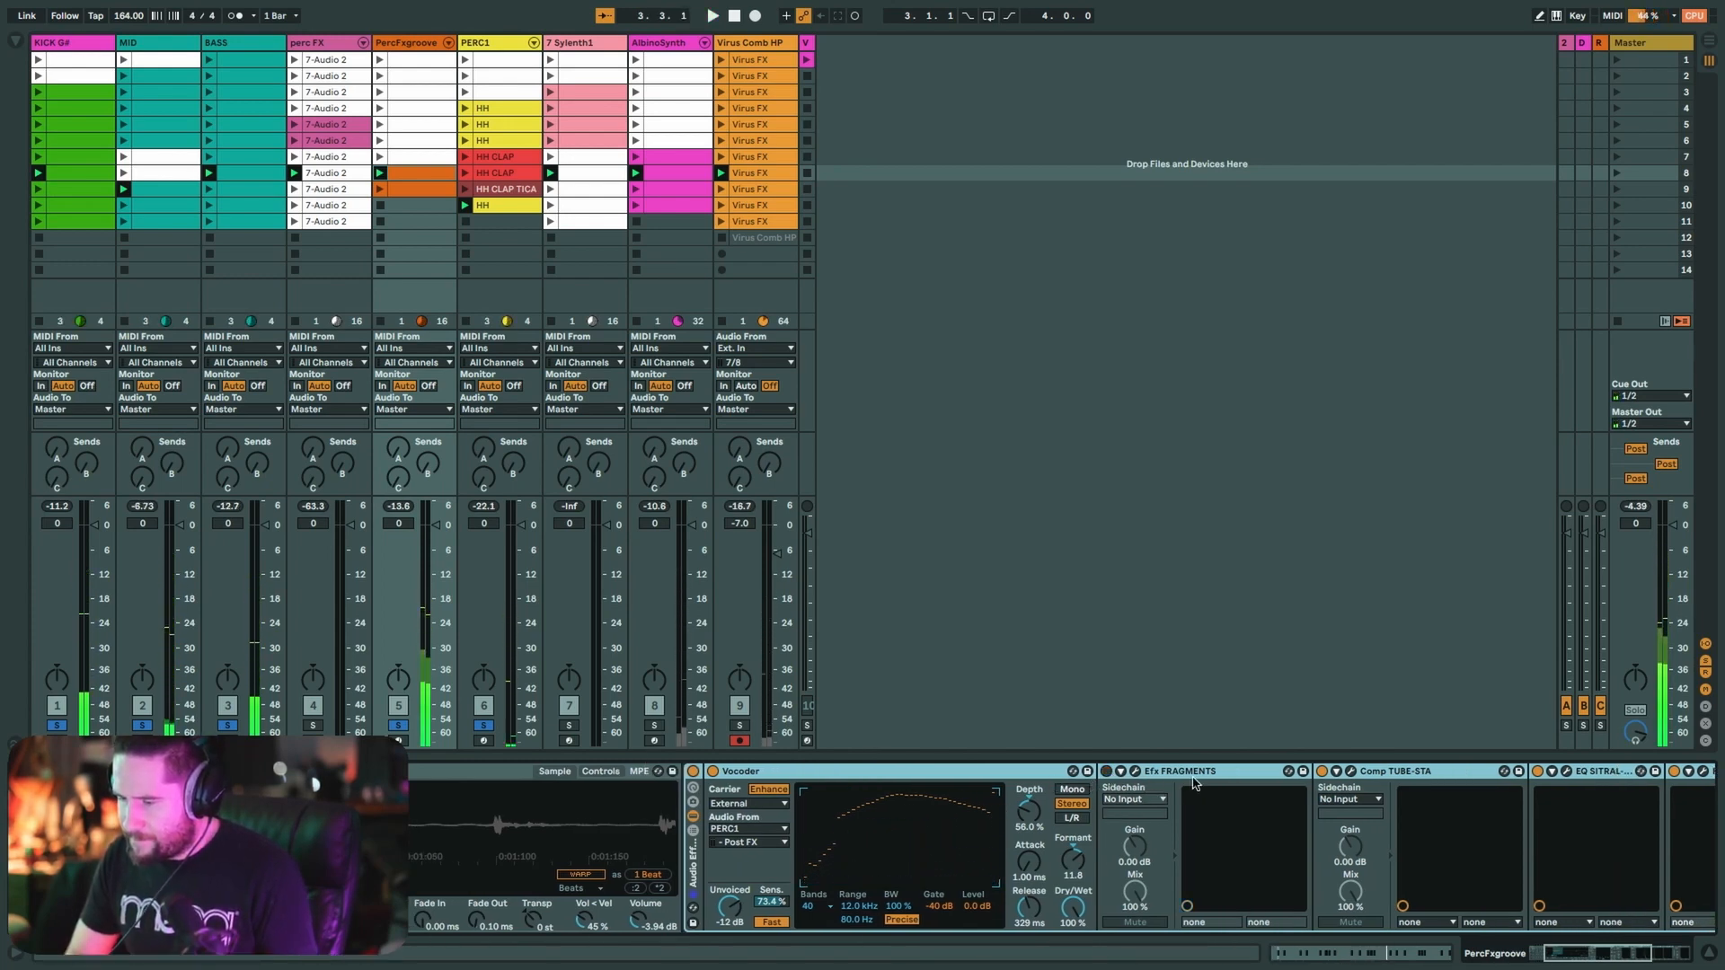
pyautogui.click(1322, 771)
pyautogui.click(1537, 771)
pyautogui.hscroll(3, 1533, 778)
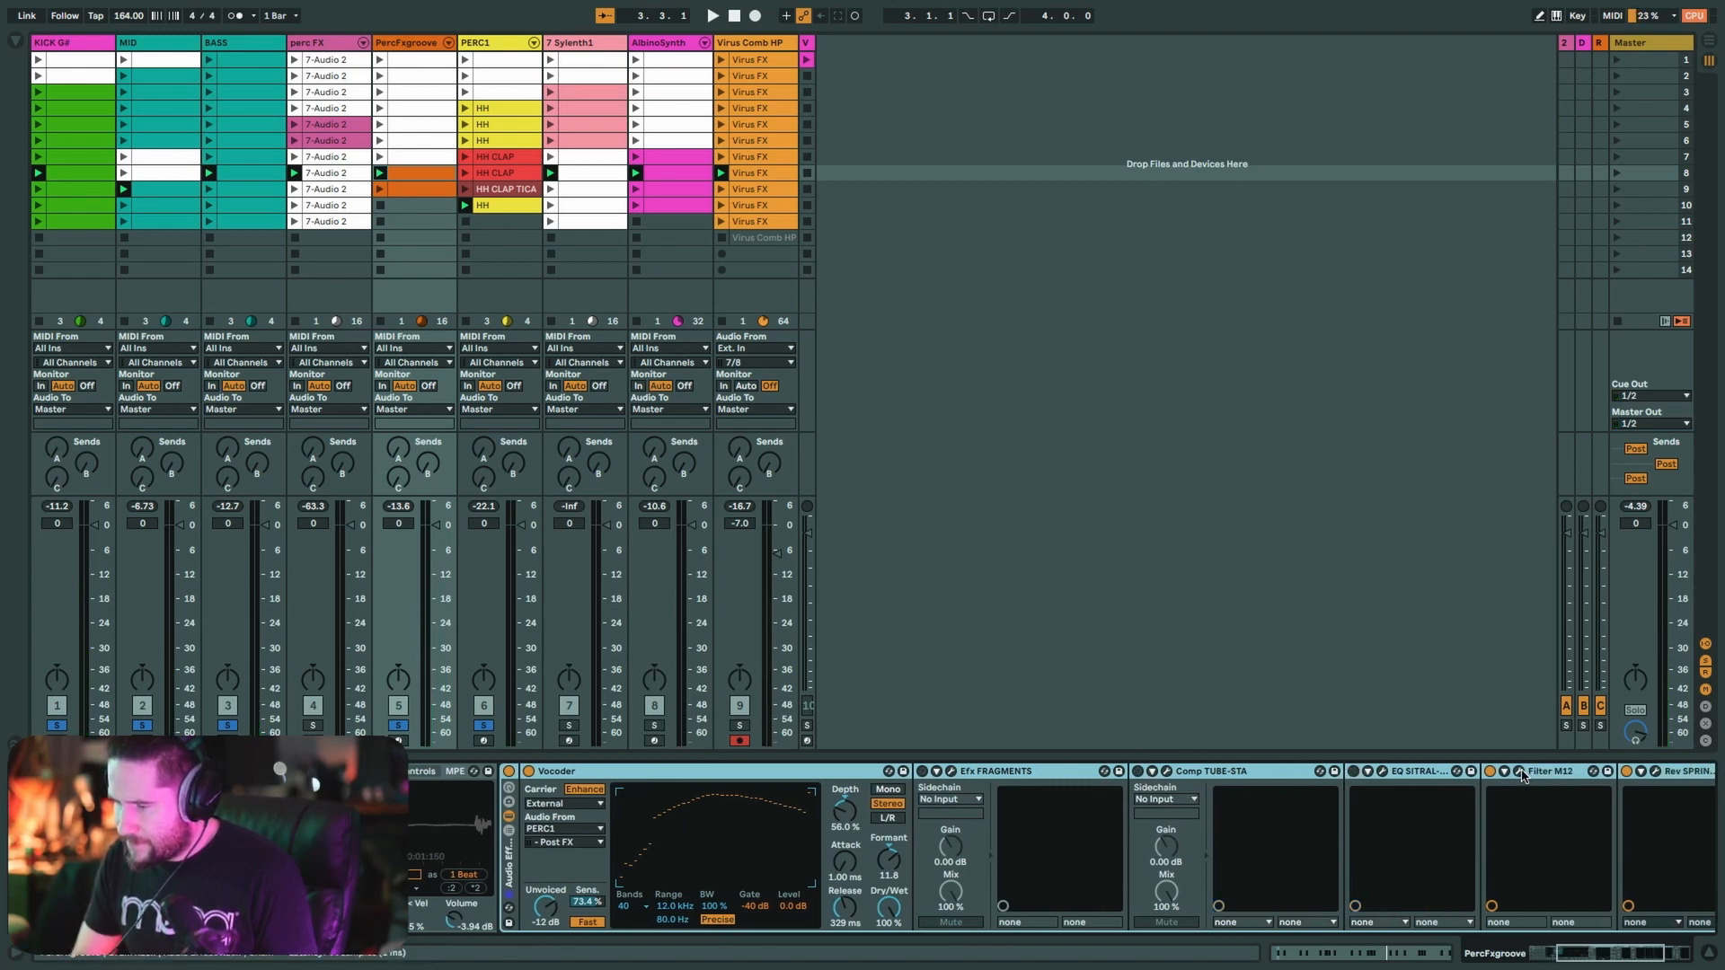
pyautogui.click(1493, 771)
pyautogui.hscroll(3, 1493, 774)
pyautogui.click(1422, 771)
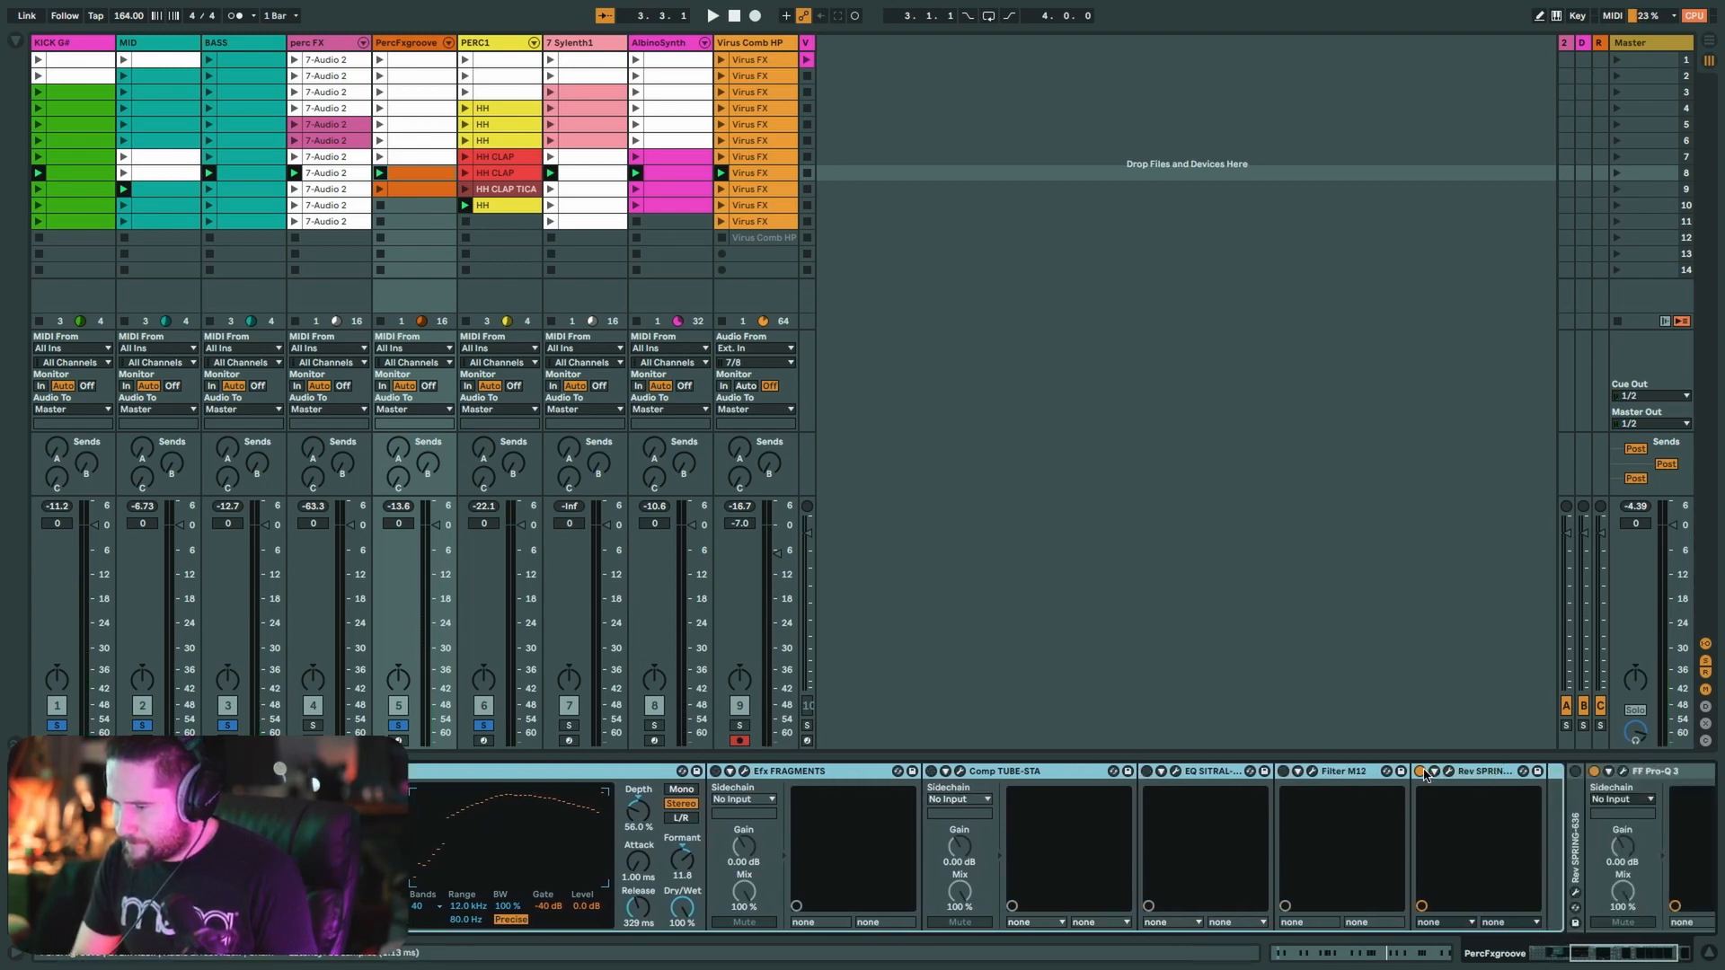
pyautogui.press('space')
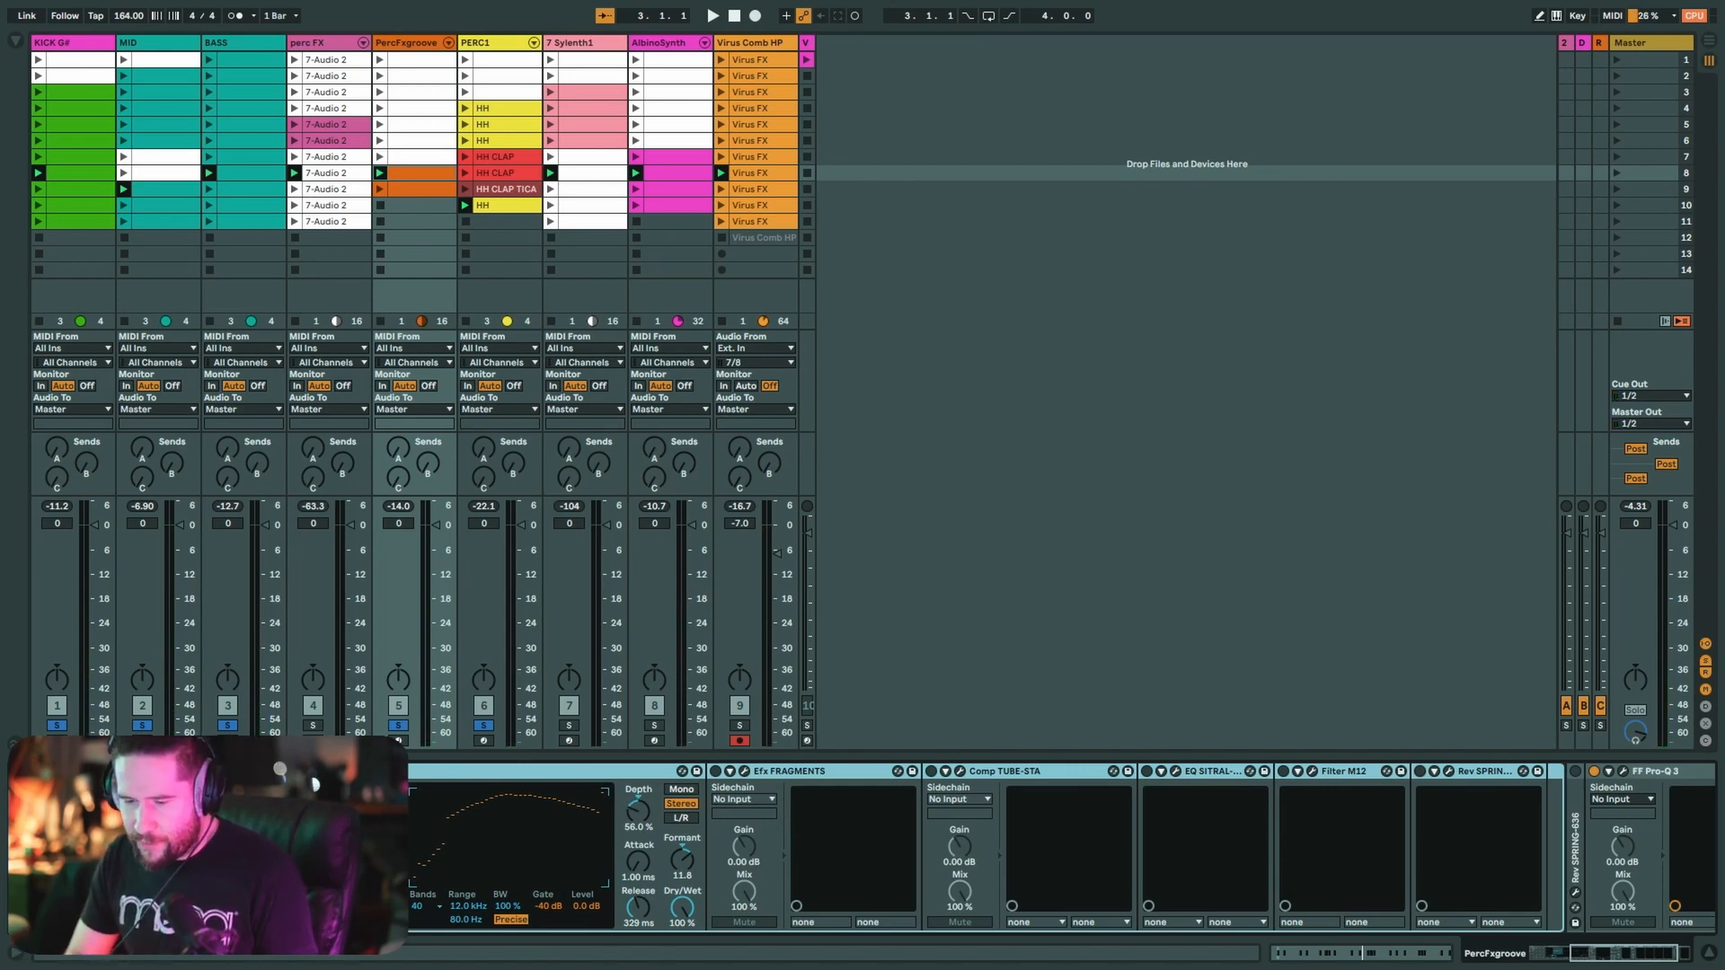
pyautogui.press('space')
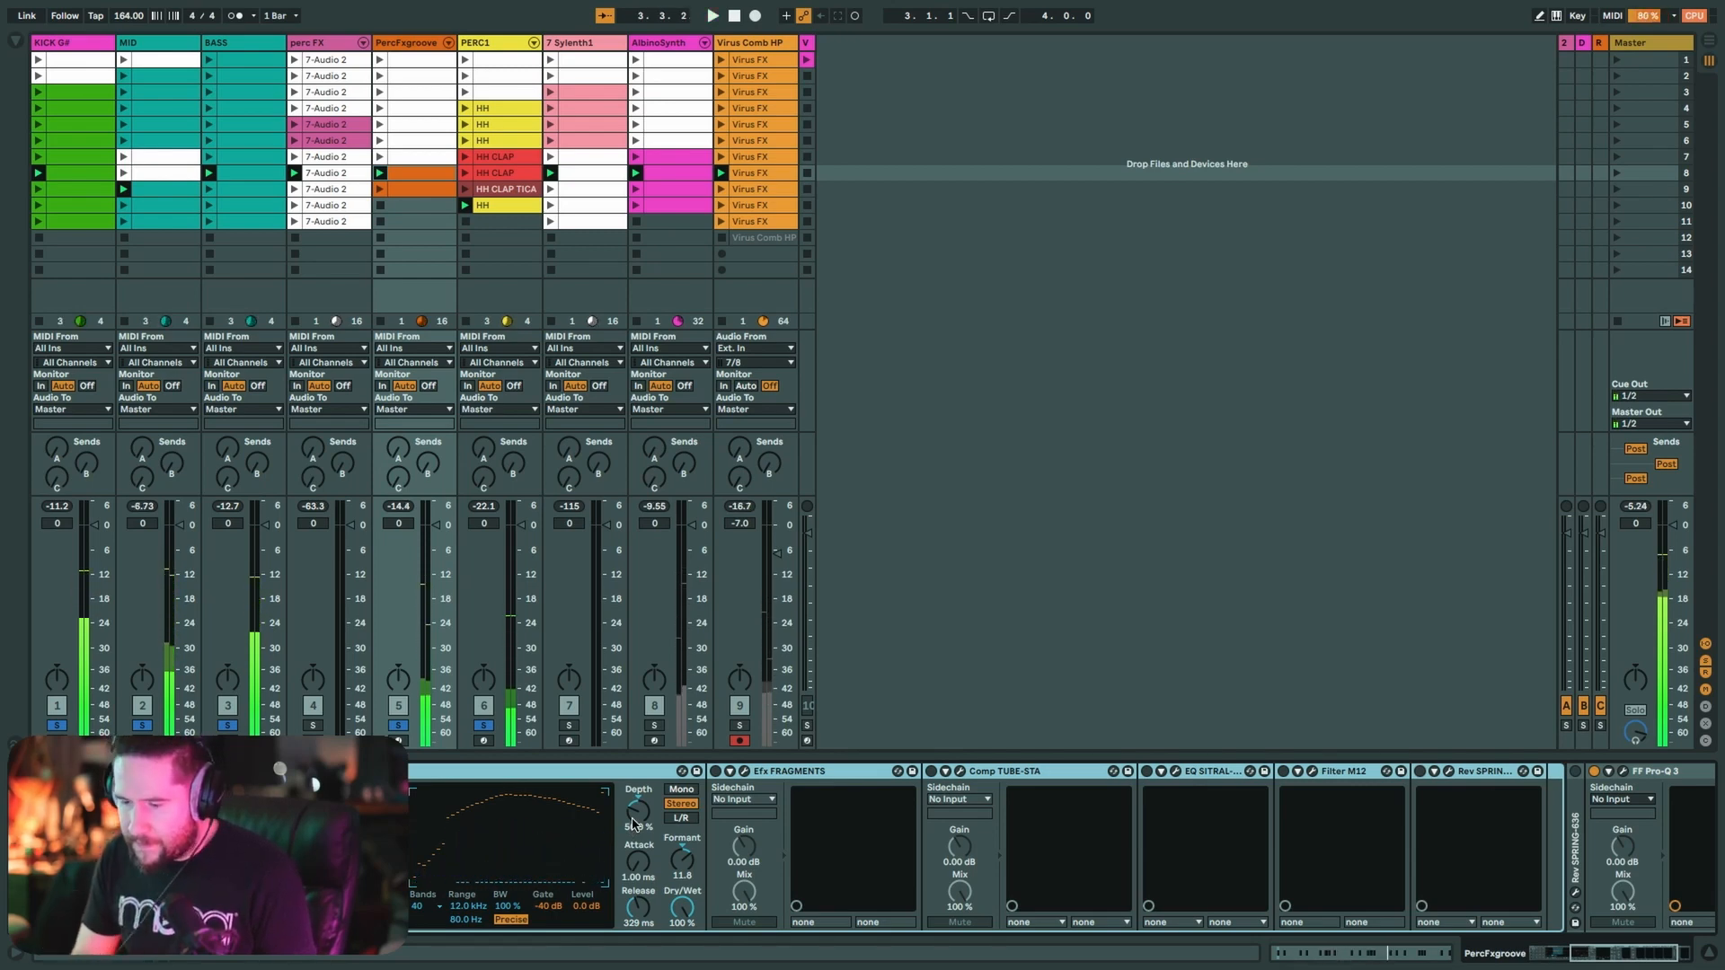
# - Re-enable Efx FRAGMENTS, bring up its Granular Drum Resonator preset and play the track through it
pyautogui.click(716, 772)
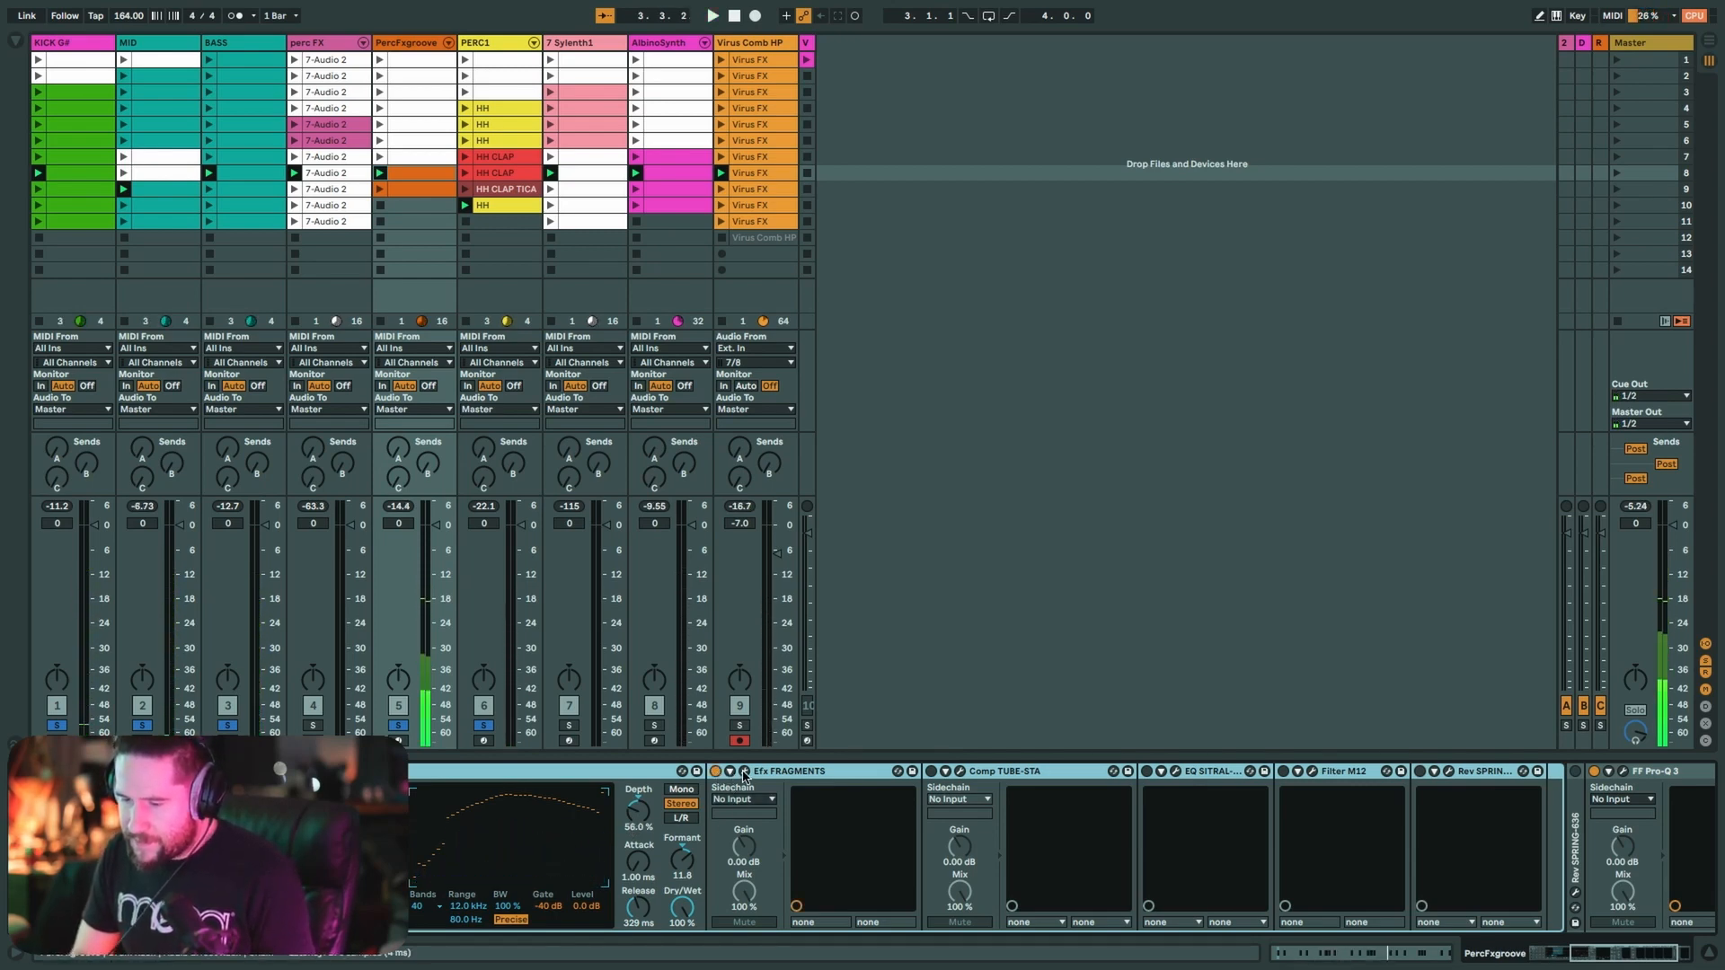
pyautogui.click(744, 771)
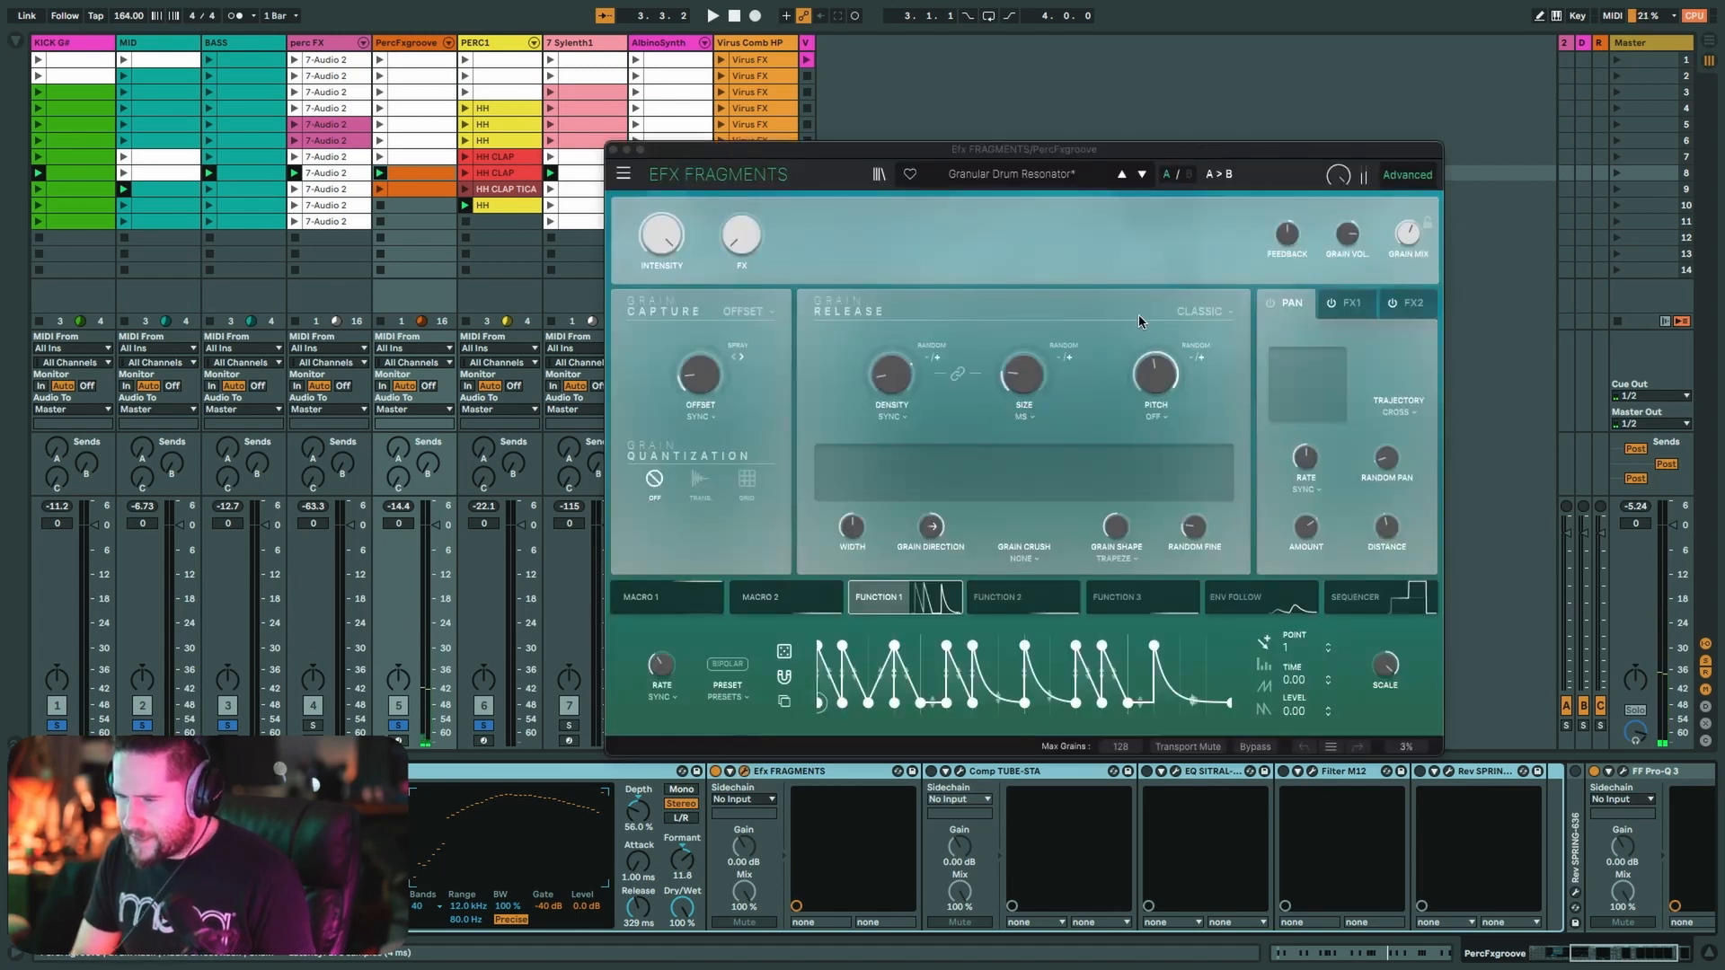
pyautogui.moveTo(1063, 152); pyautogui.dragTo(1113, 79)
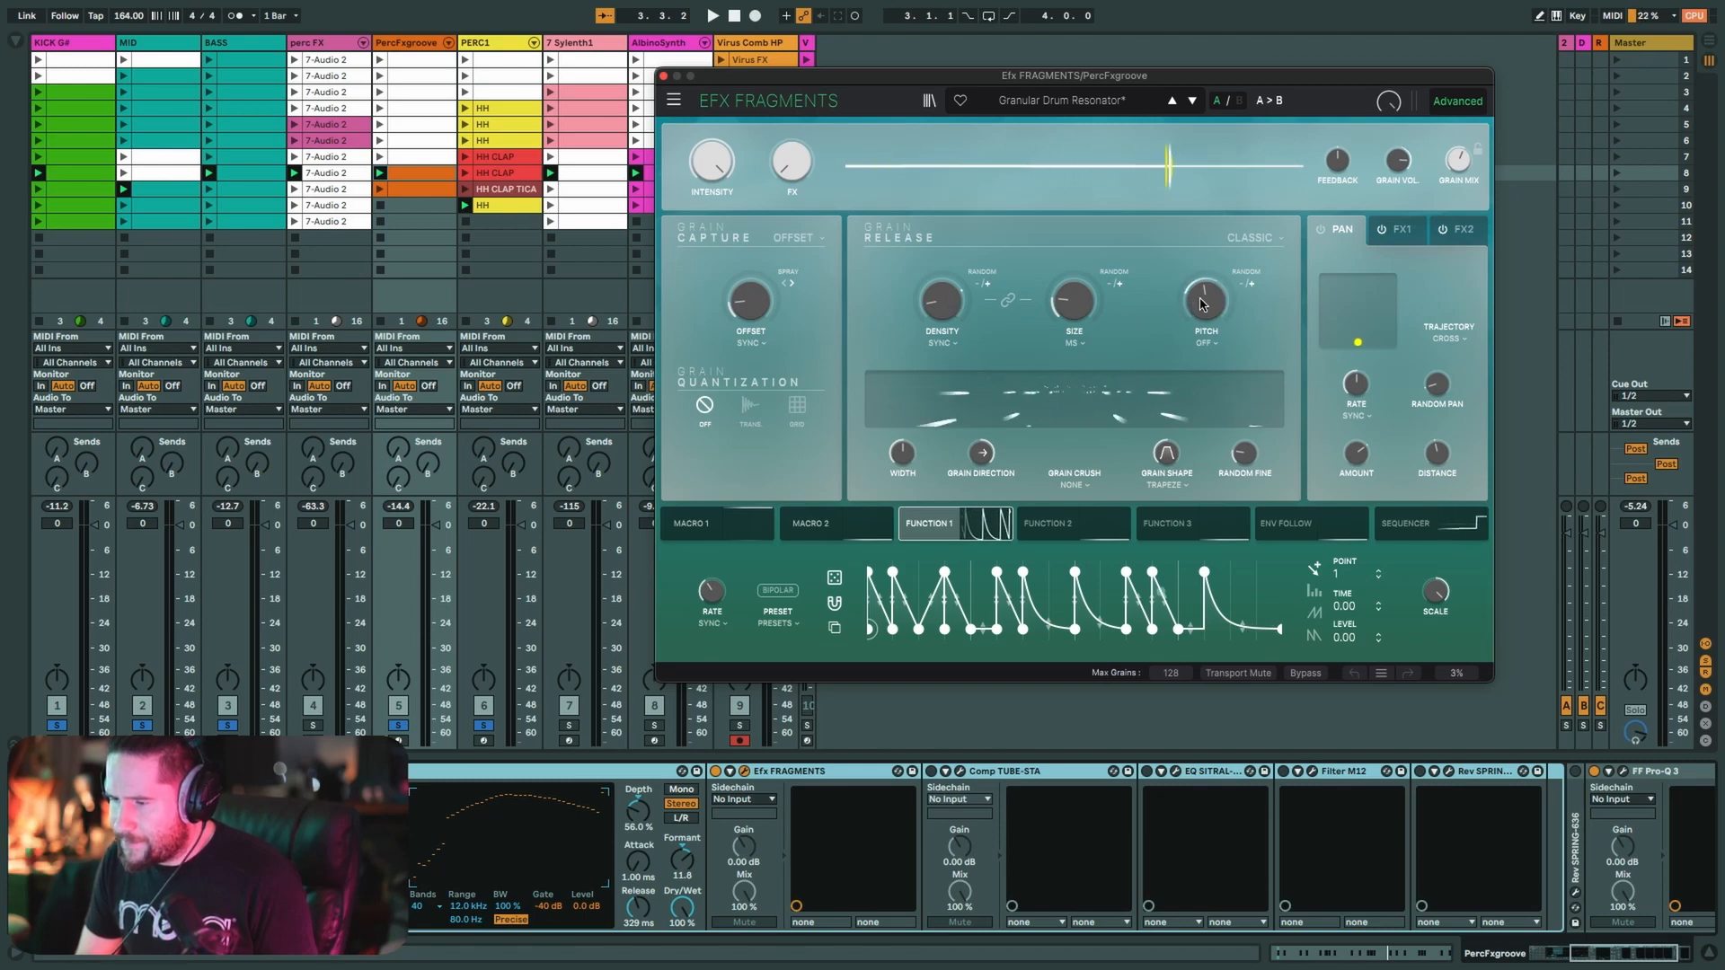
pyautogui.press('space')
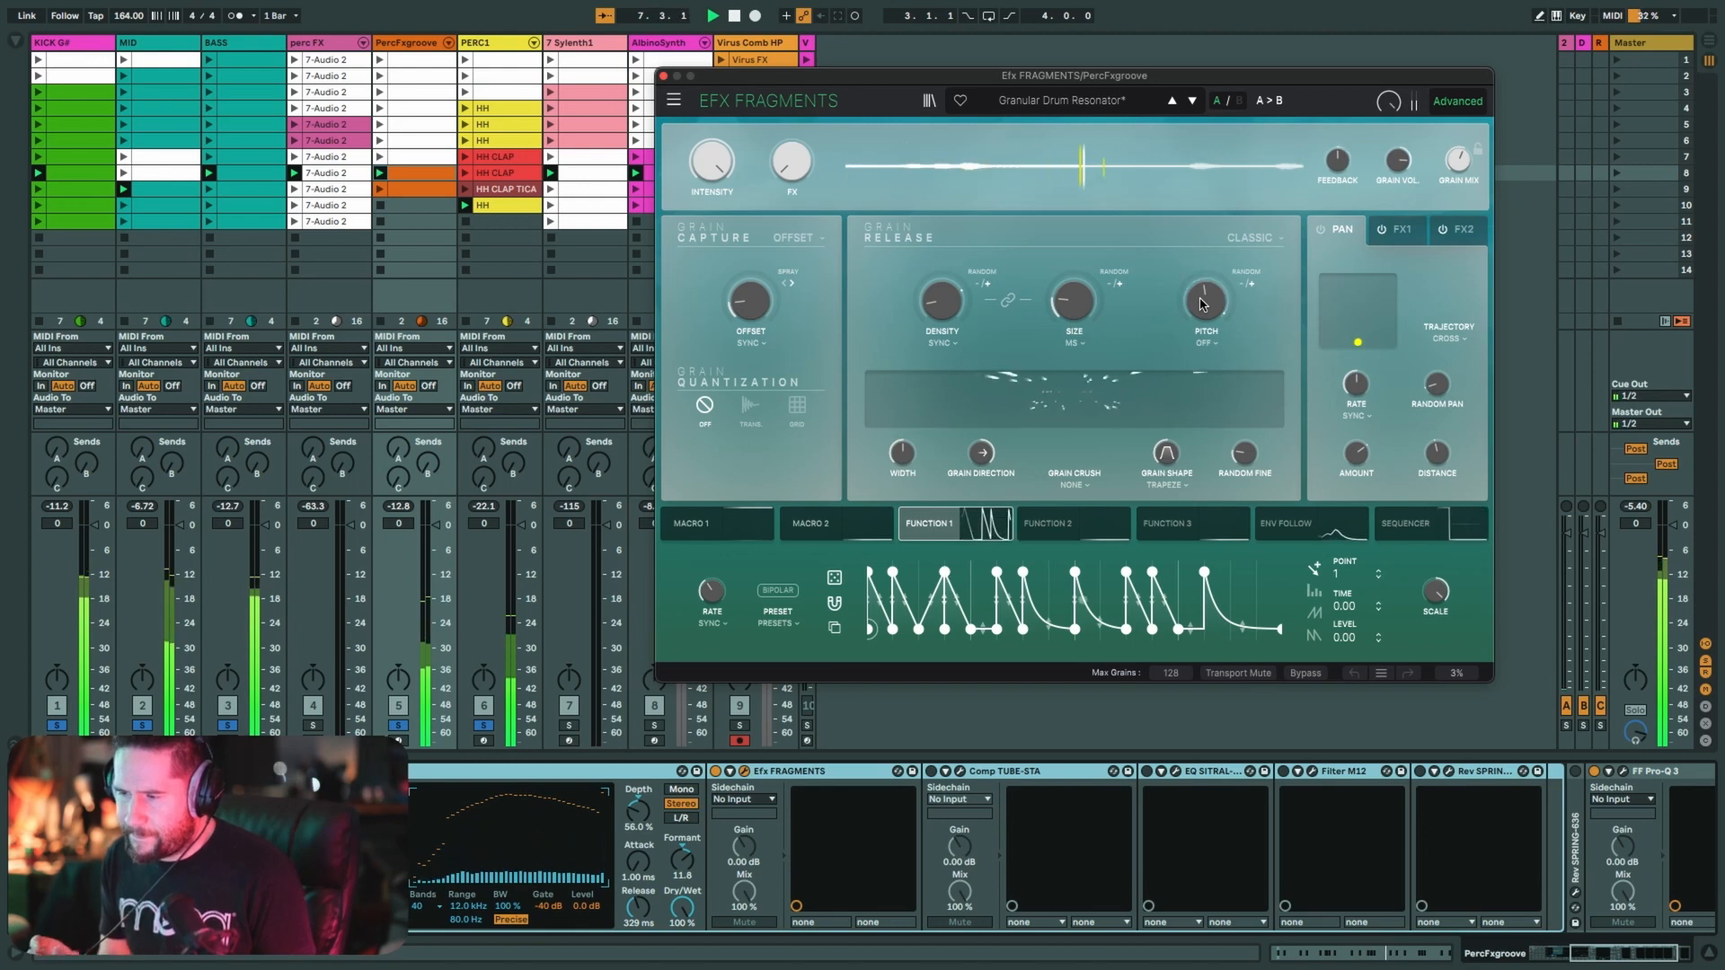
pyautogui.press('space')
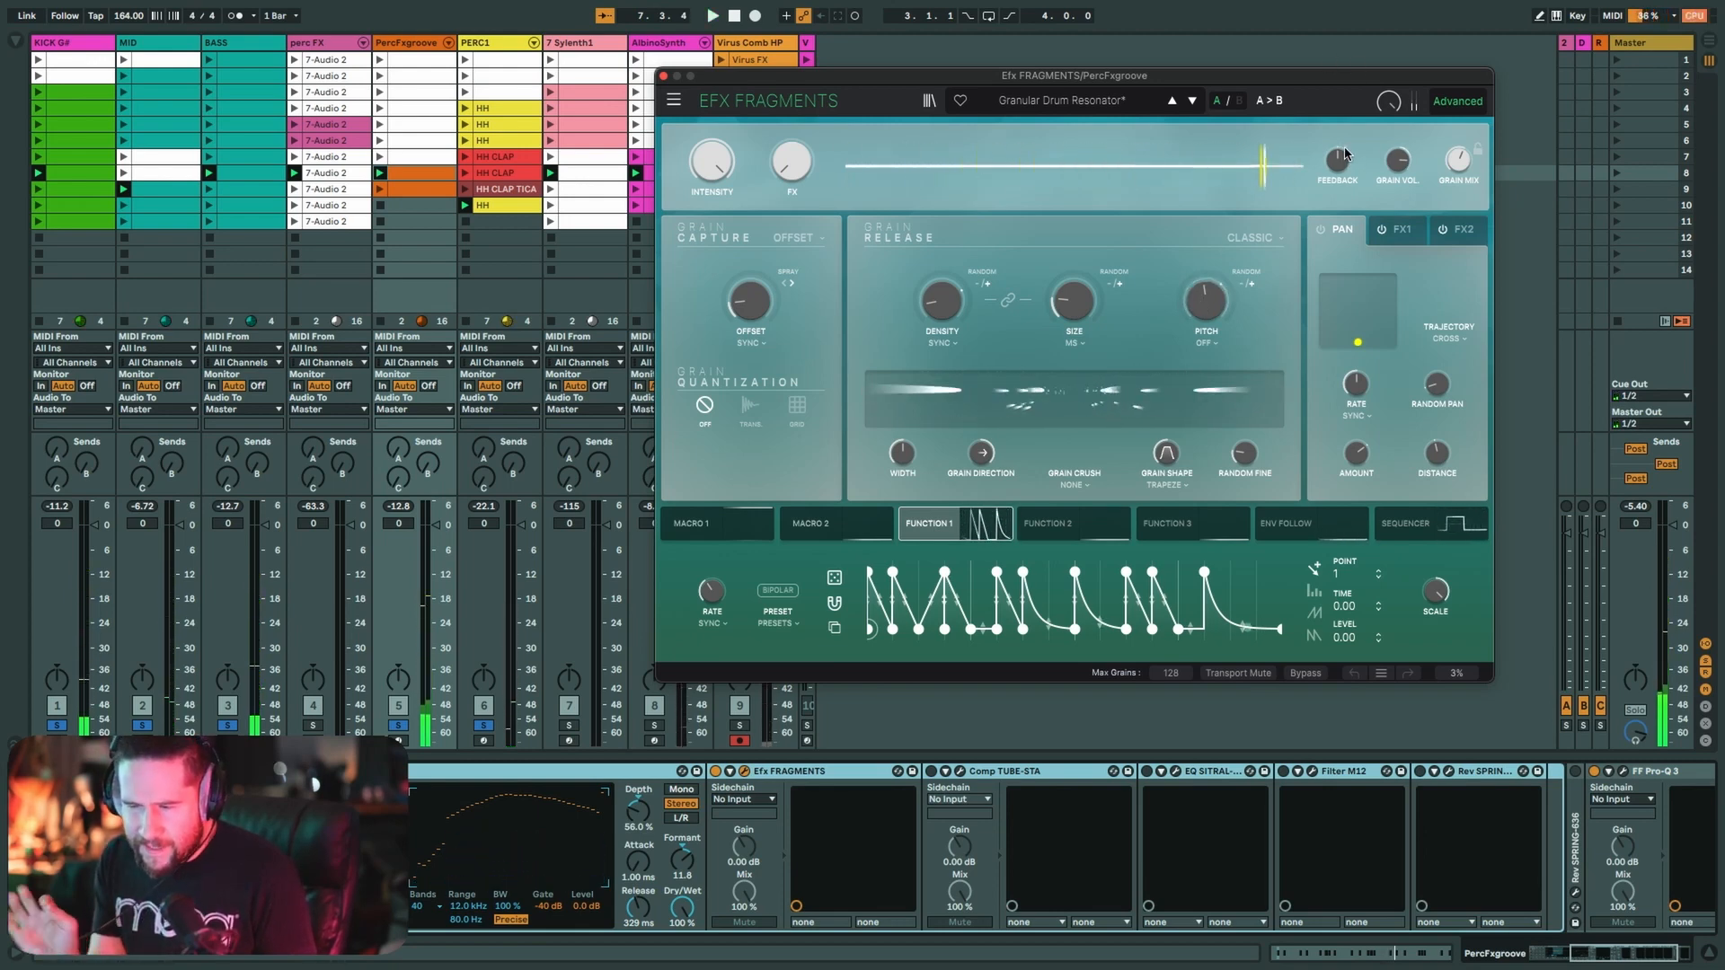
# - Re-enable Comp TUBE-STA, bring up its Transient Control preset and play the track through it
pyautogui.click(932, 772)
pyautogui.click(962, 772)
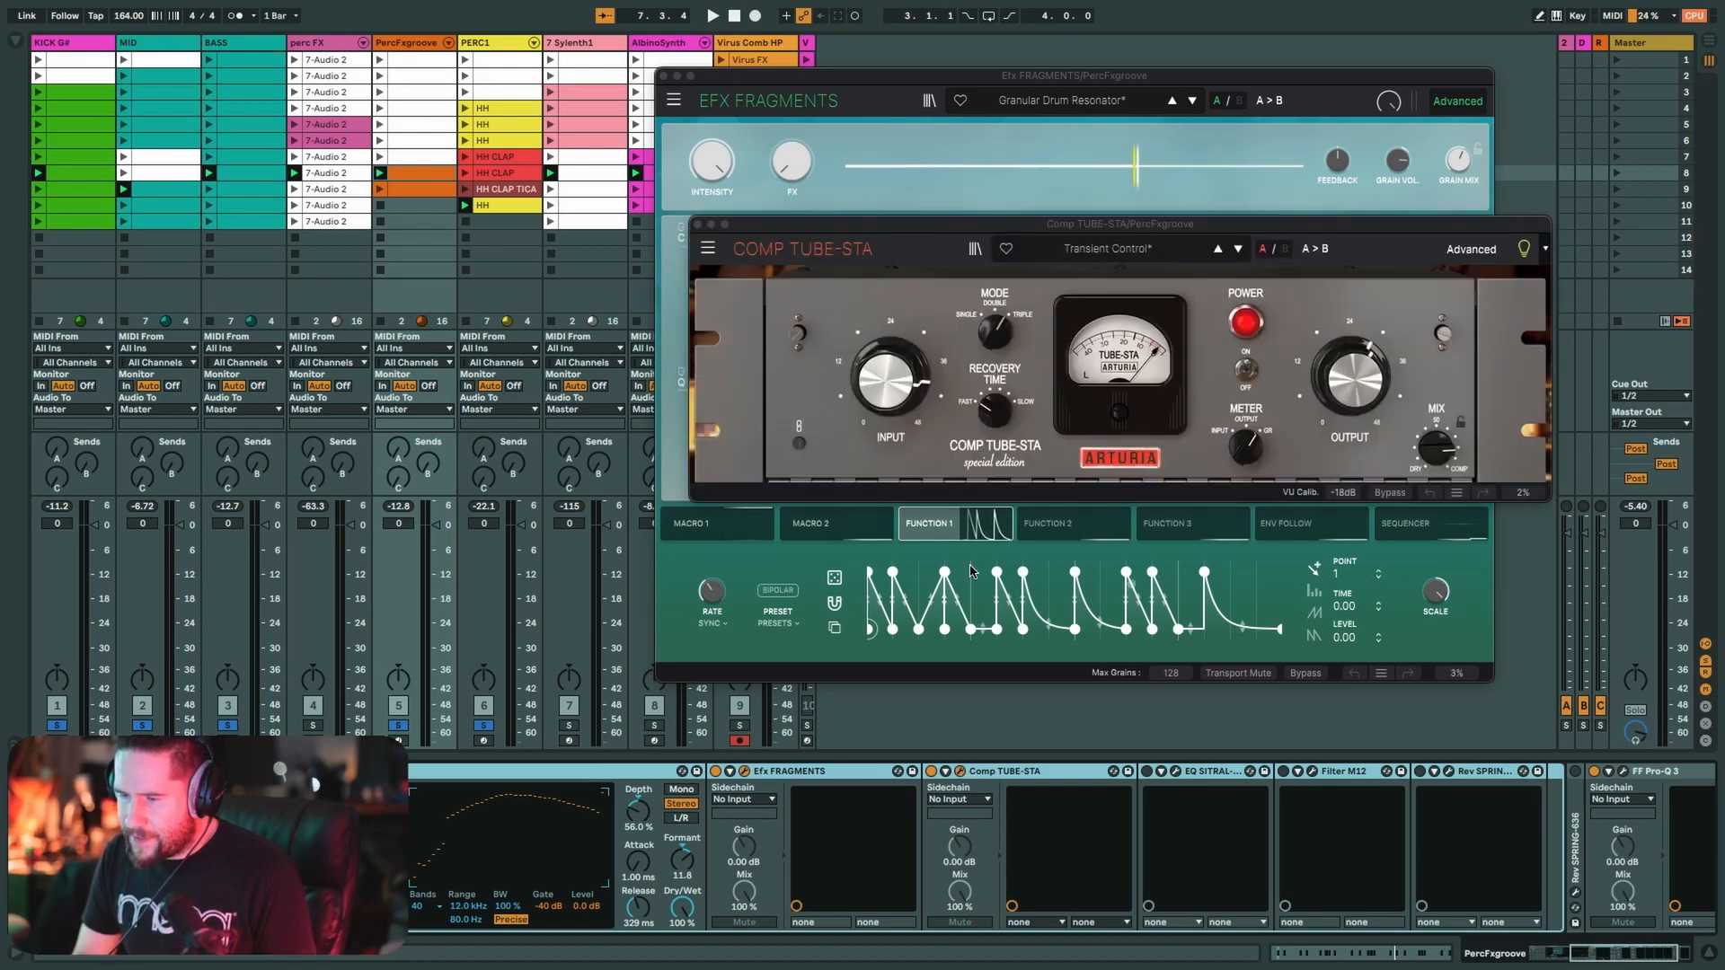
pyautogui.press('space')
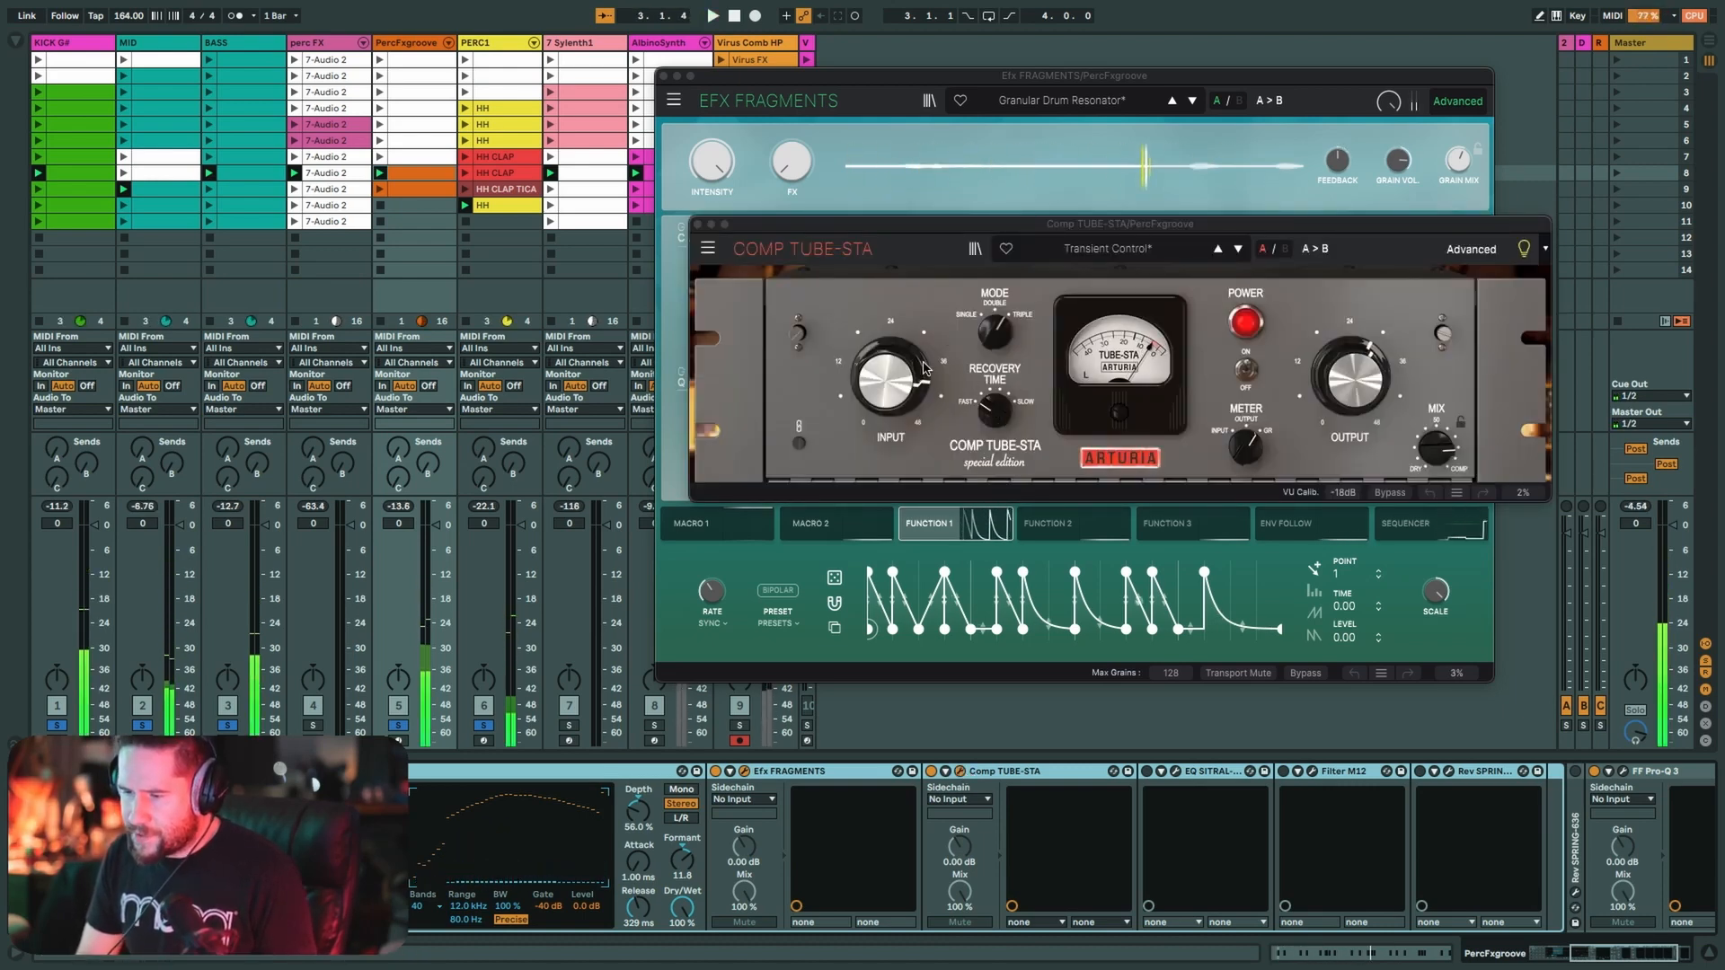
pyautogui.press('space')
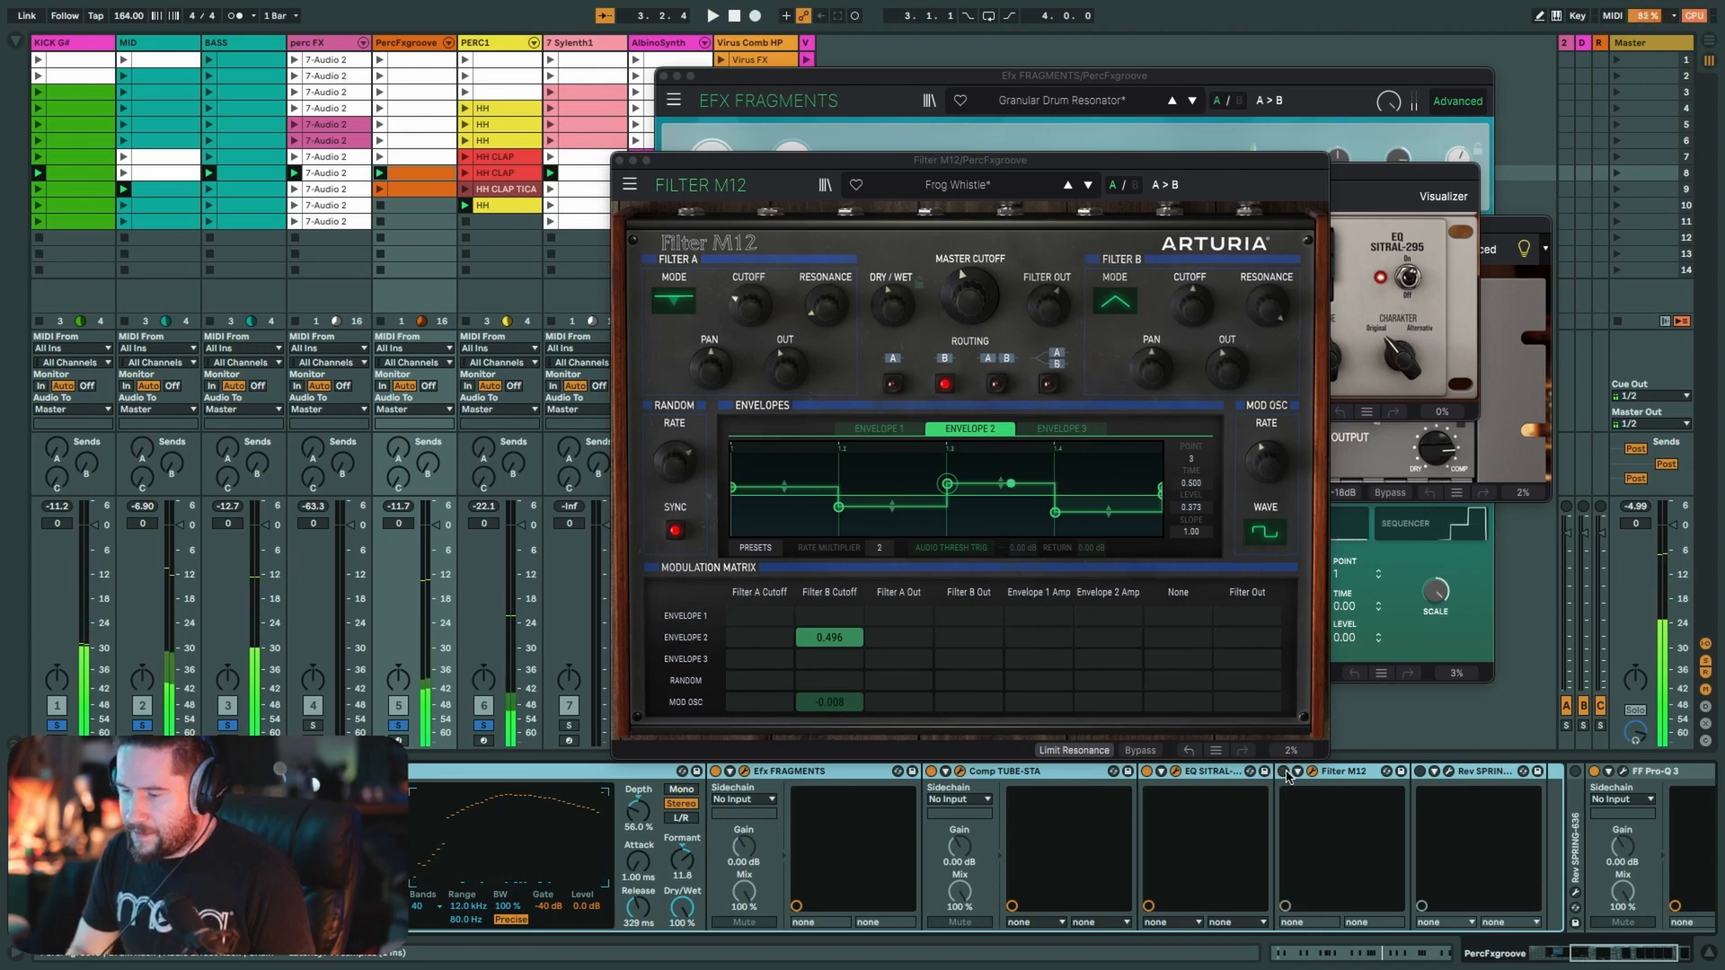
# - Re-enable Filter M12 and play the track through its Frog Whistle preset
pyautogui.click(1285, 771)
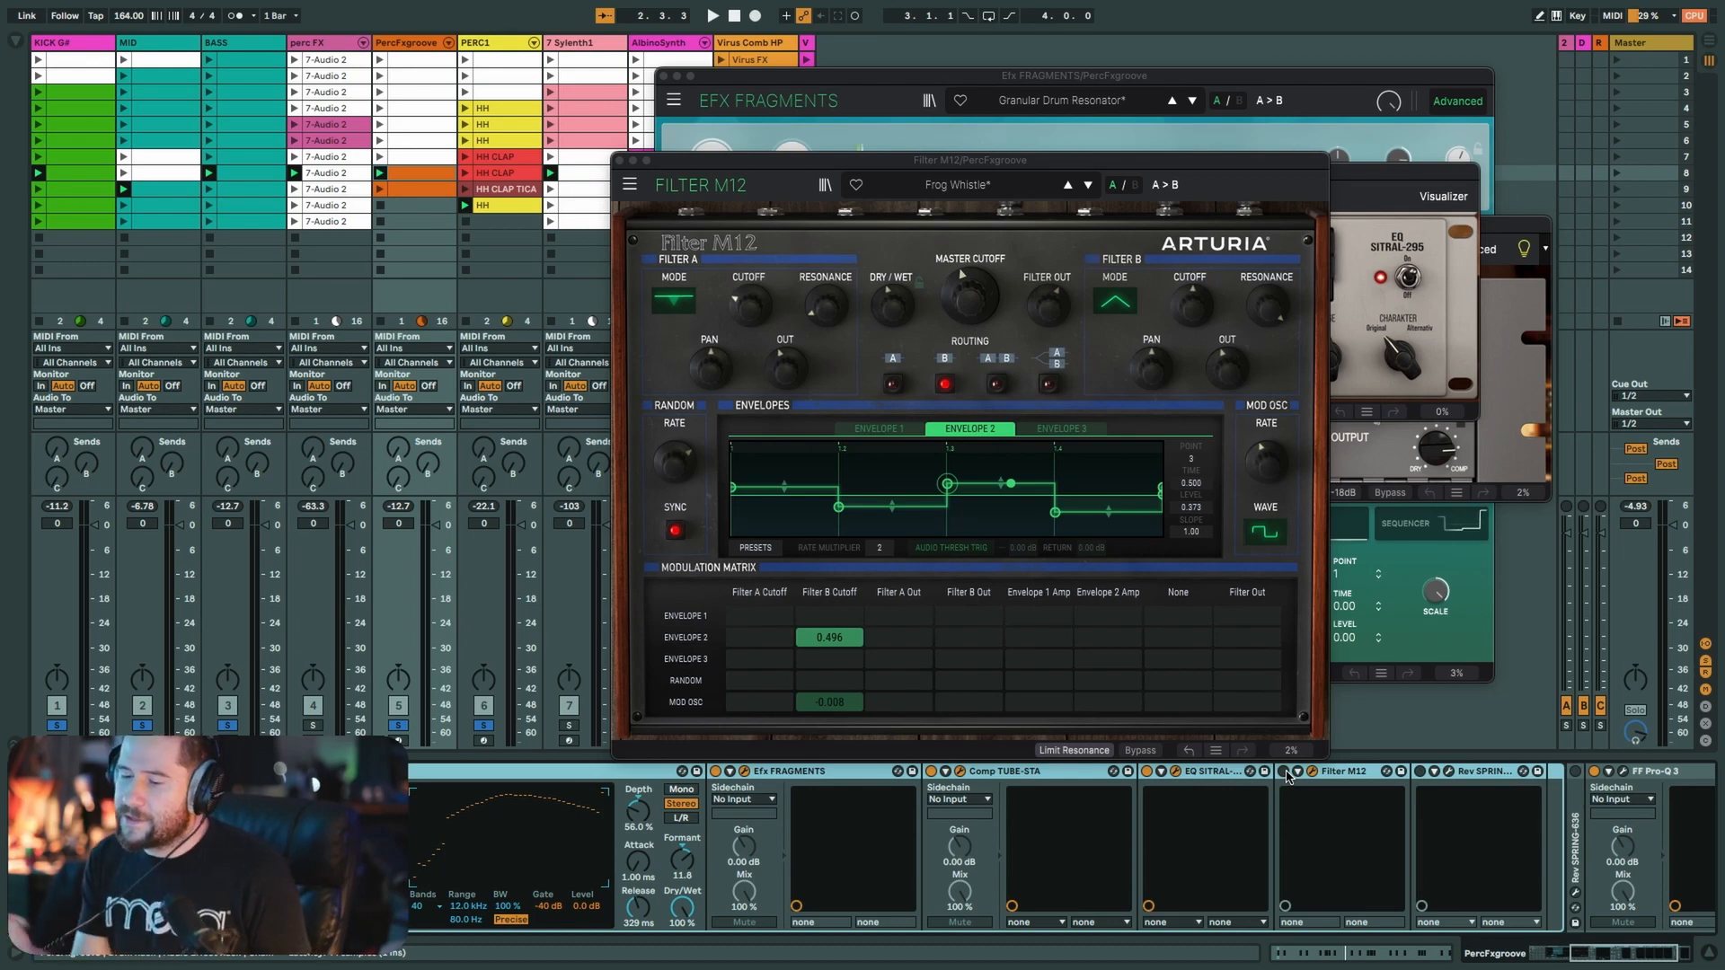
pyautogui.press('space')
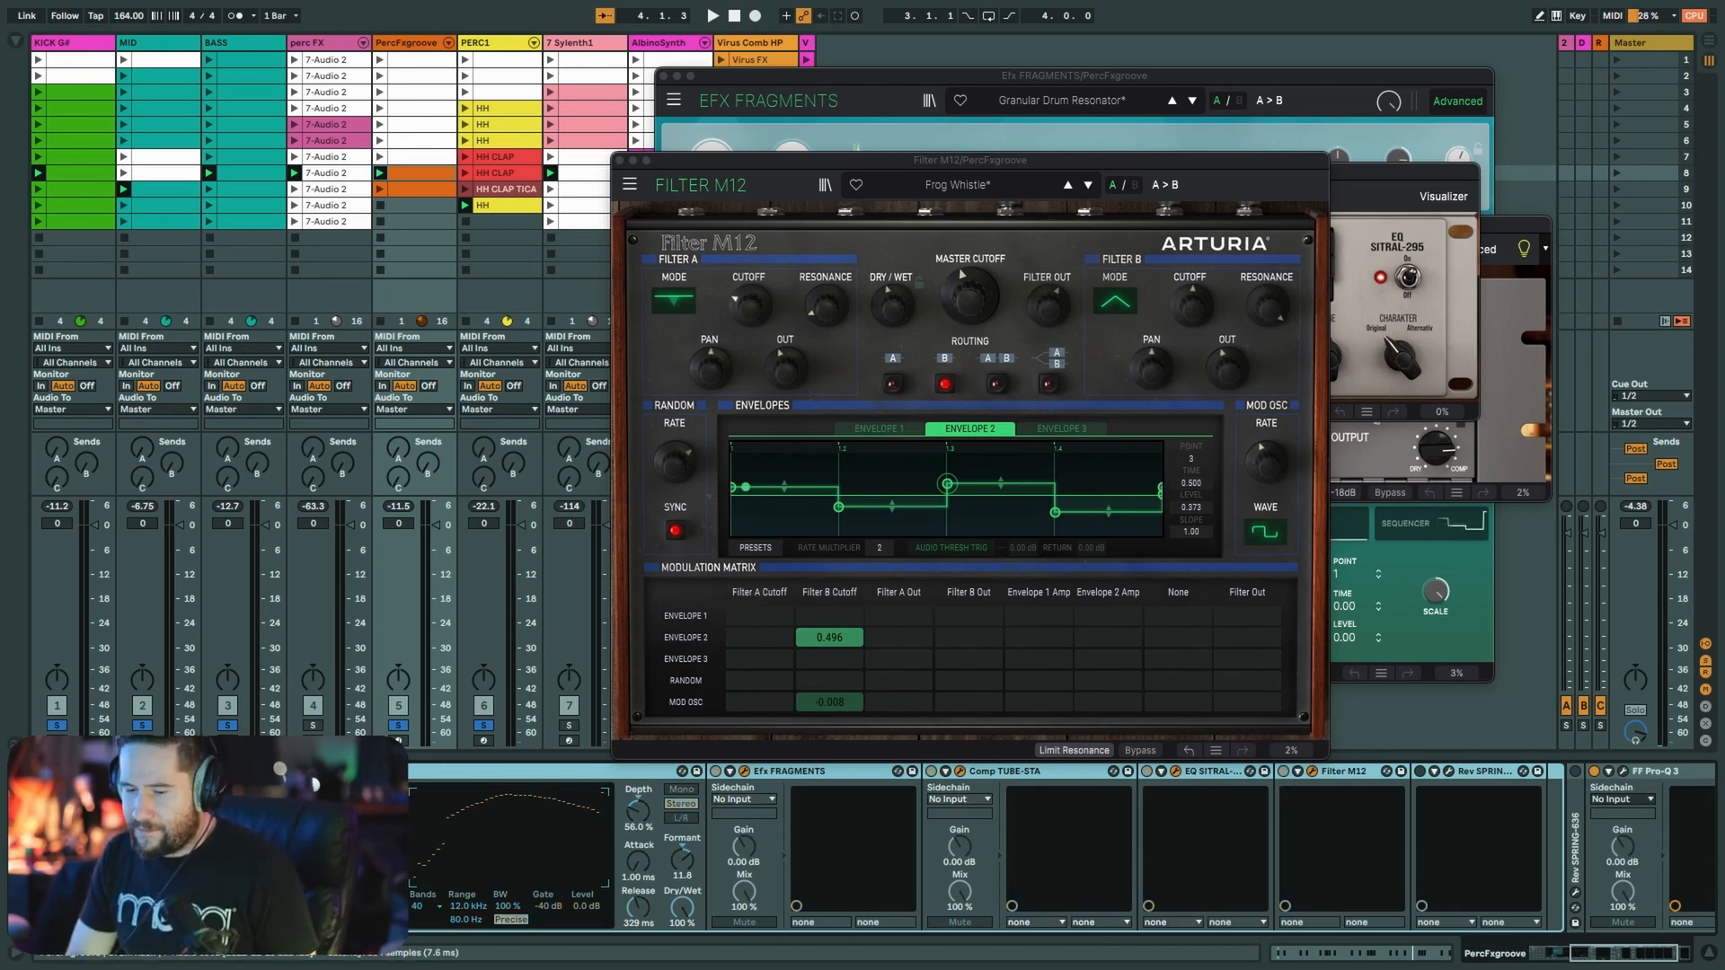
pyautogui.press('space')
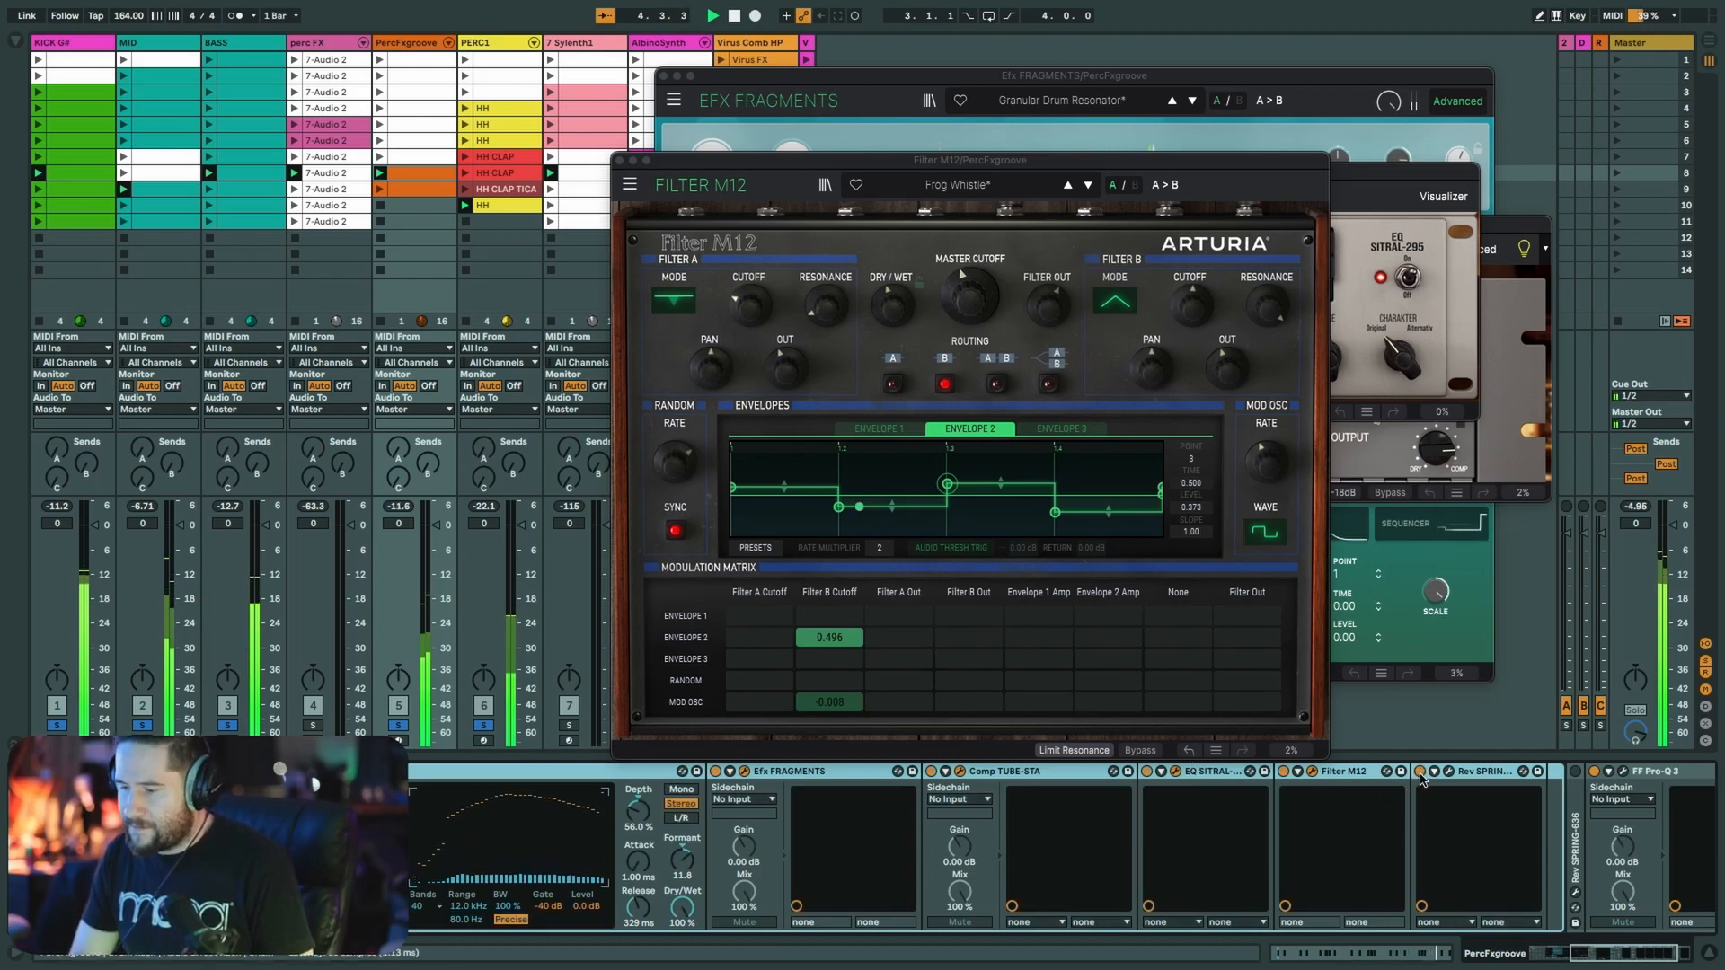
# - Bring up Rev SPRING-636 with its Noice Vintage Preamp preset, play the track and move the window clear of the mixer
pyautogui.click(1446, 773)
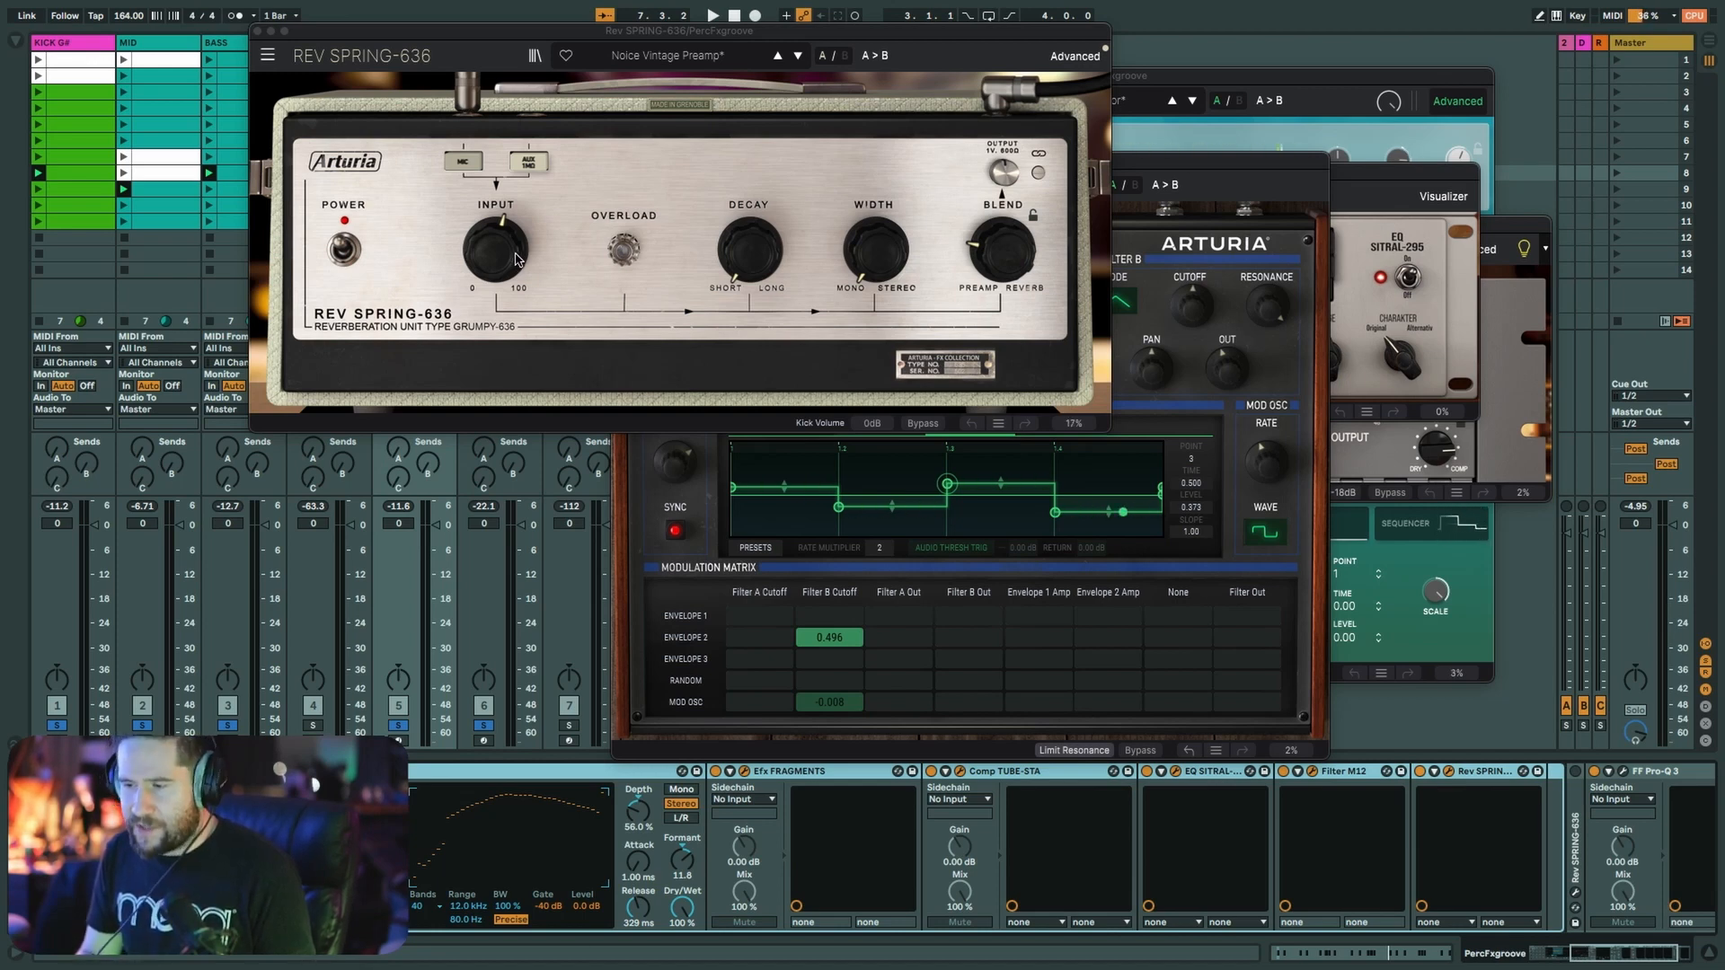
pyautogui.press('space')
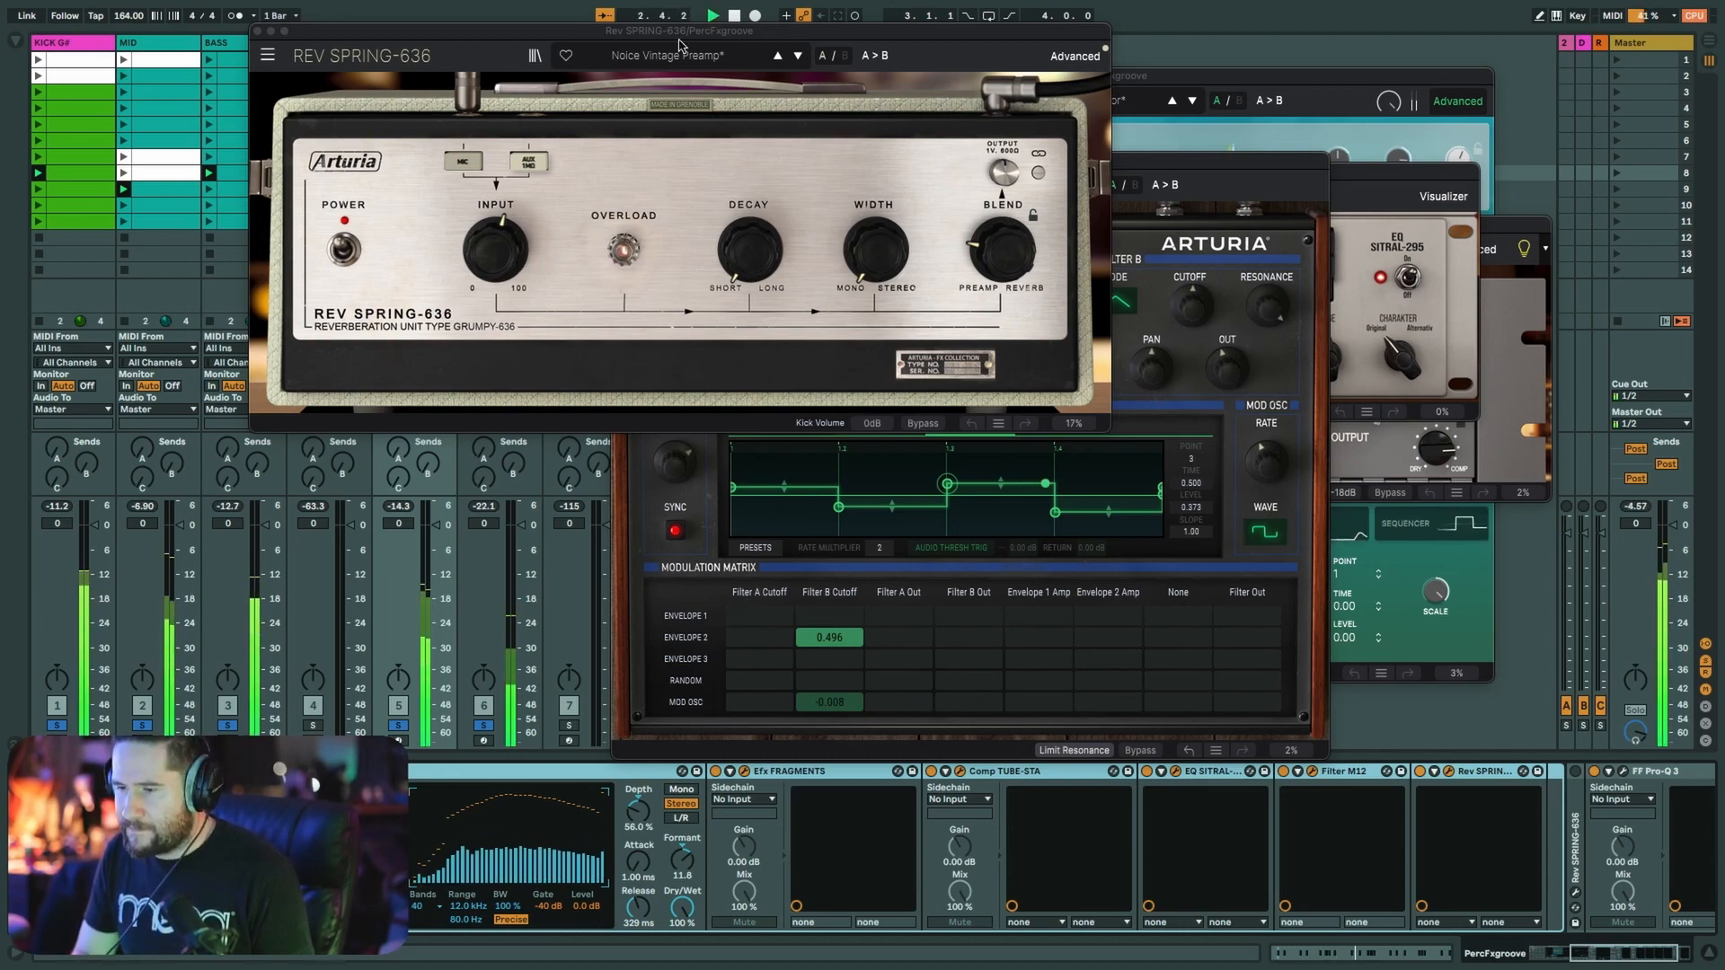
pyautogui.moveTo(680, 45); pyautogui.dragTo(1098, 125)
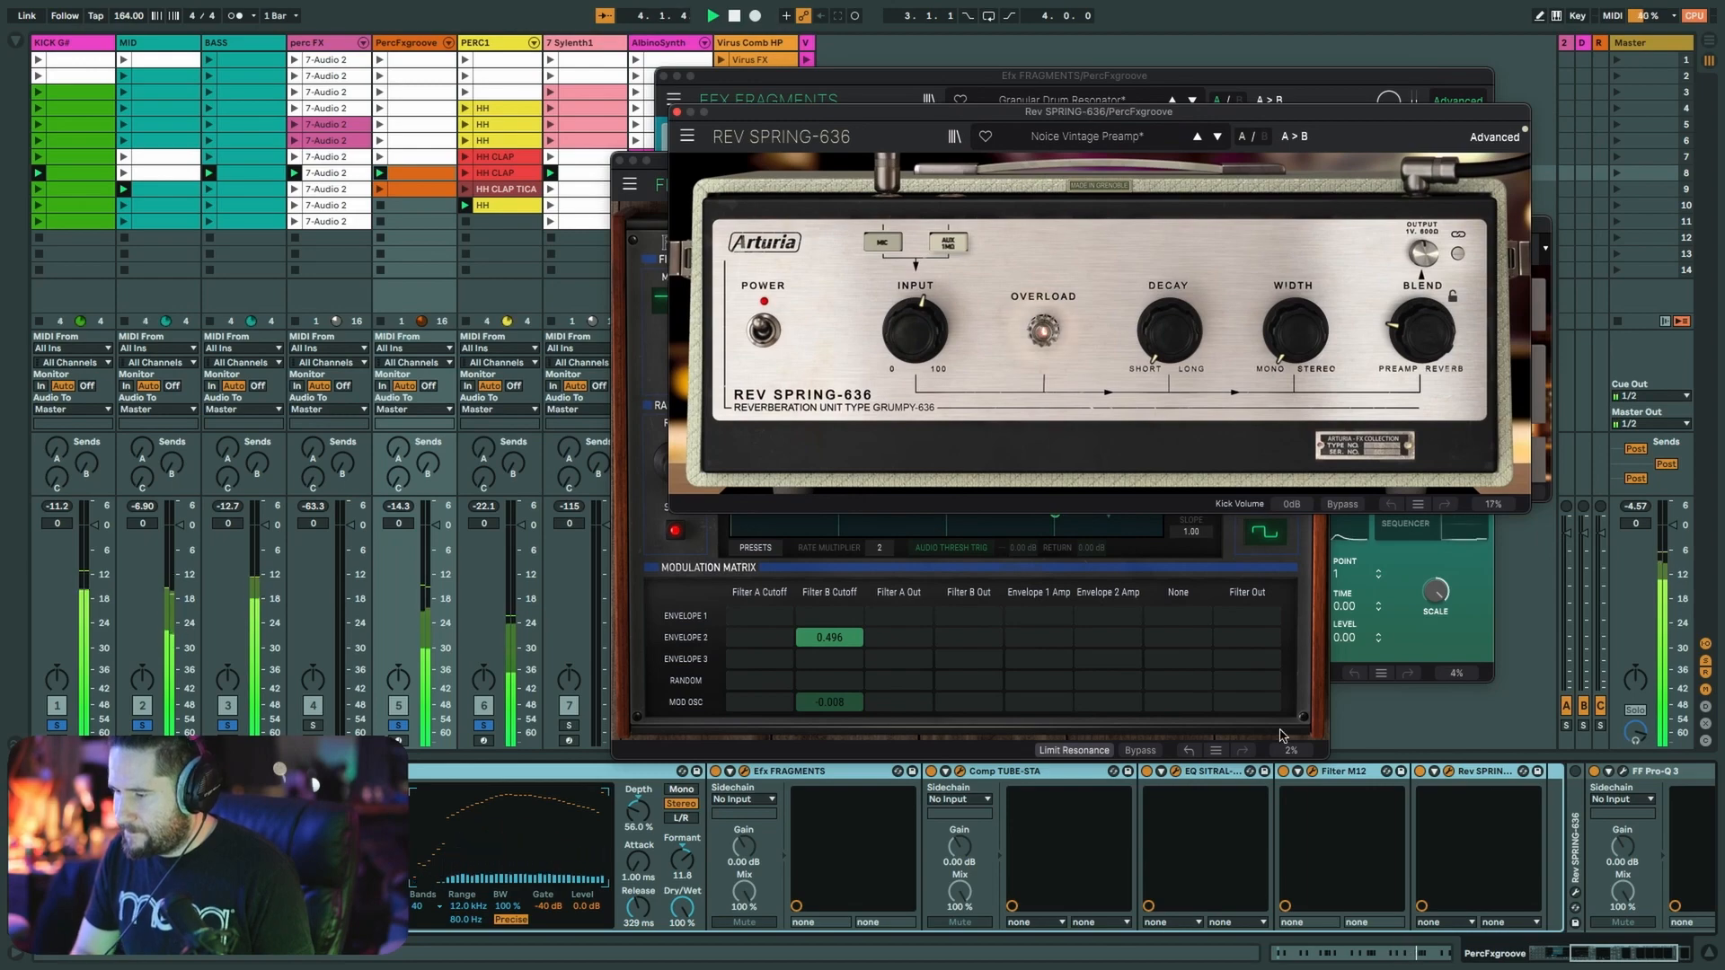
# - Bring up FF Pro-Q 3 at the end of the PercFxgroove chain, then hide all plug-in windows
pyautogui.hscroll(3, 1427, 808)
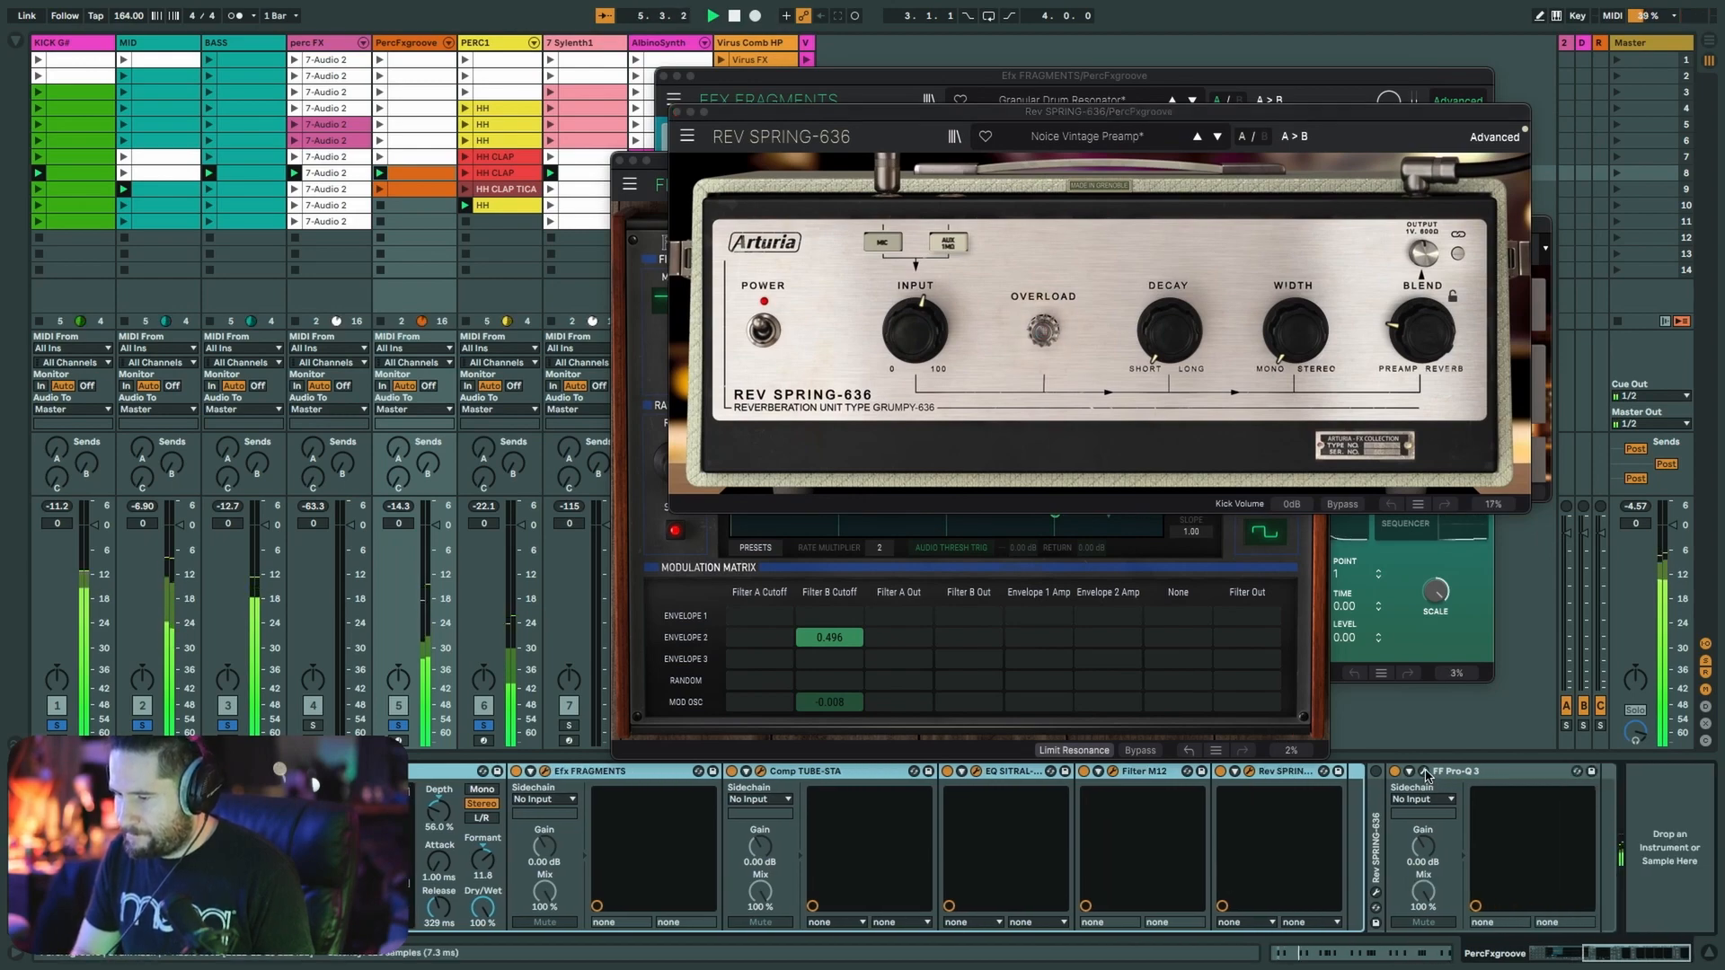
pyautogui.click(1423, 771)
pyautogui.hotkey('ctrl', 'alt', 'p')
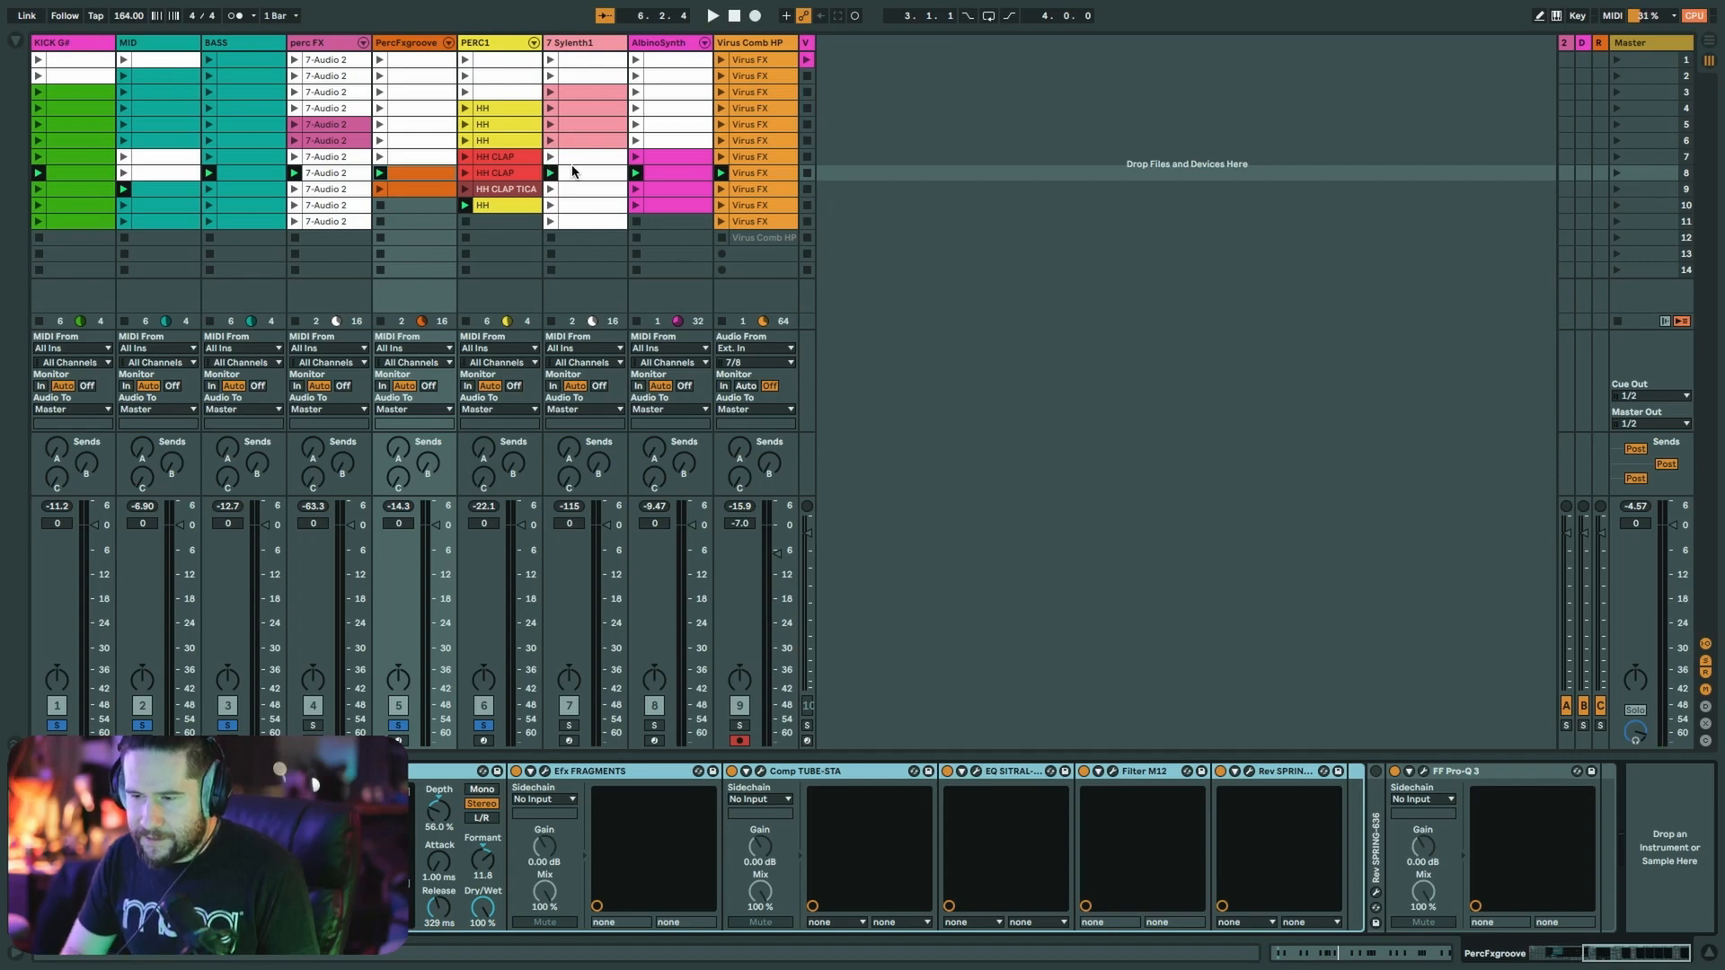
# - Launch the first Virus FX clip and solo the Virus Comb HP track
pyautogui.click(744, 61)
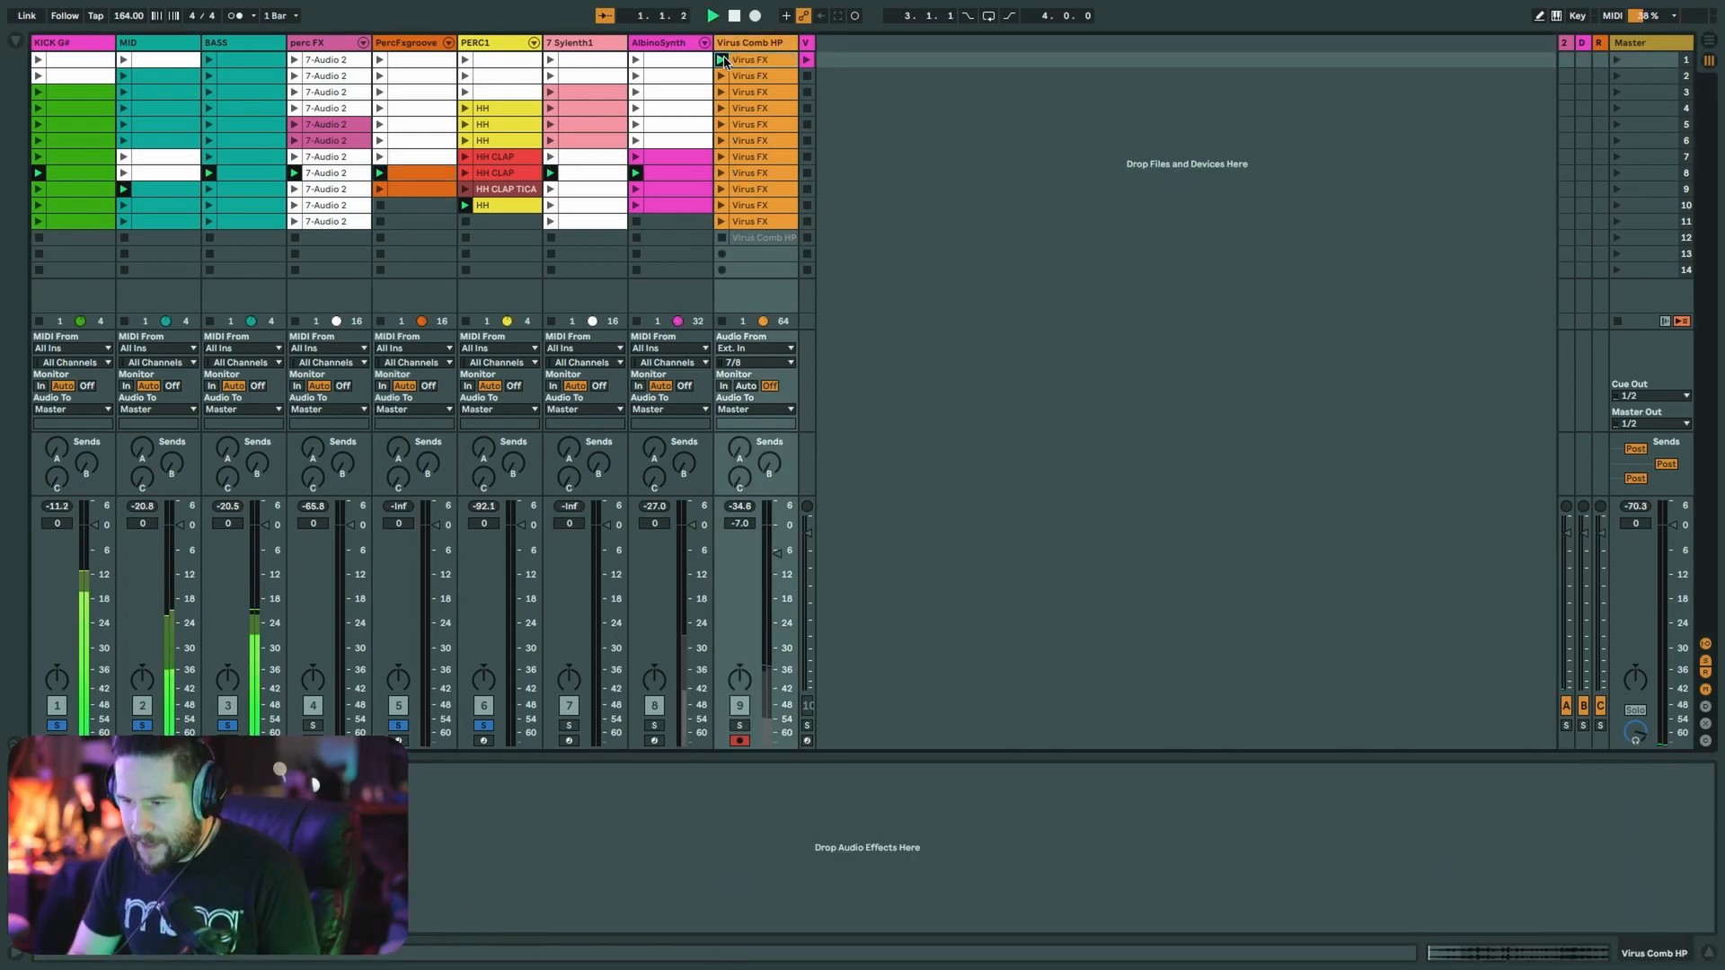
pyautogui.click(740, 725)
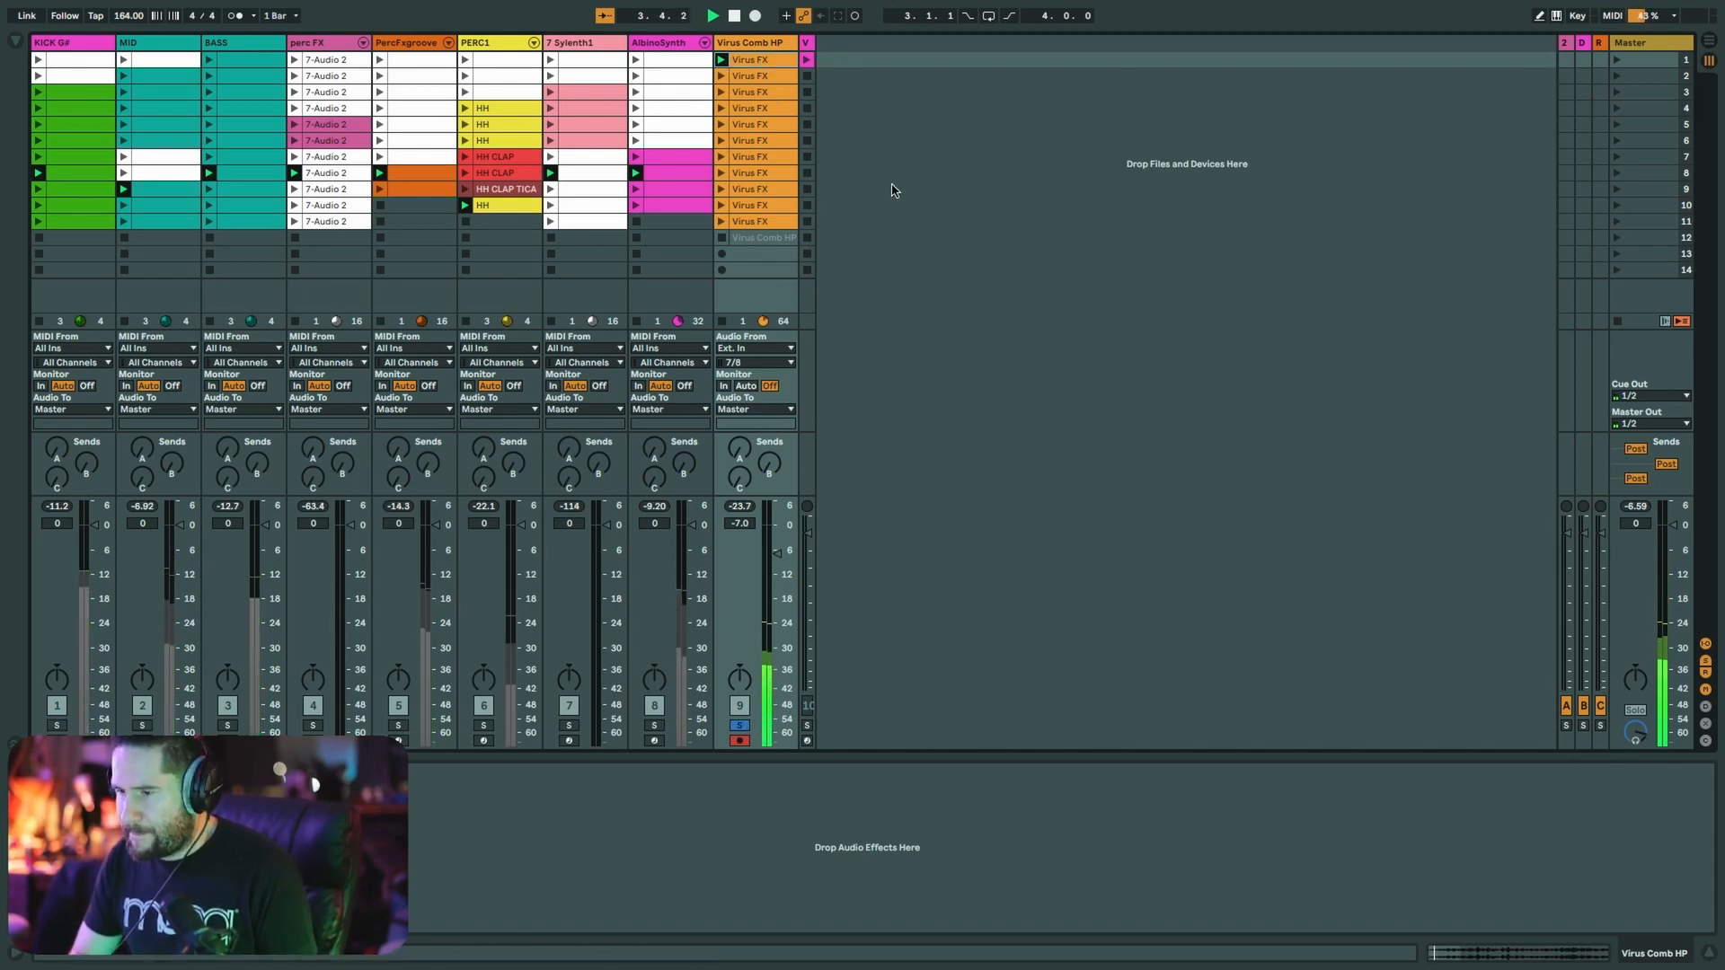
# - Widen the VirusMidi track and bring up its Access Virus Editor, placed fully in view
pyautogui.moveTo(815, 43); pyautogui.dragTo(884, 51)
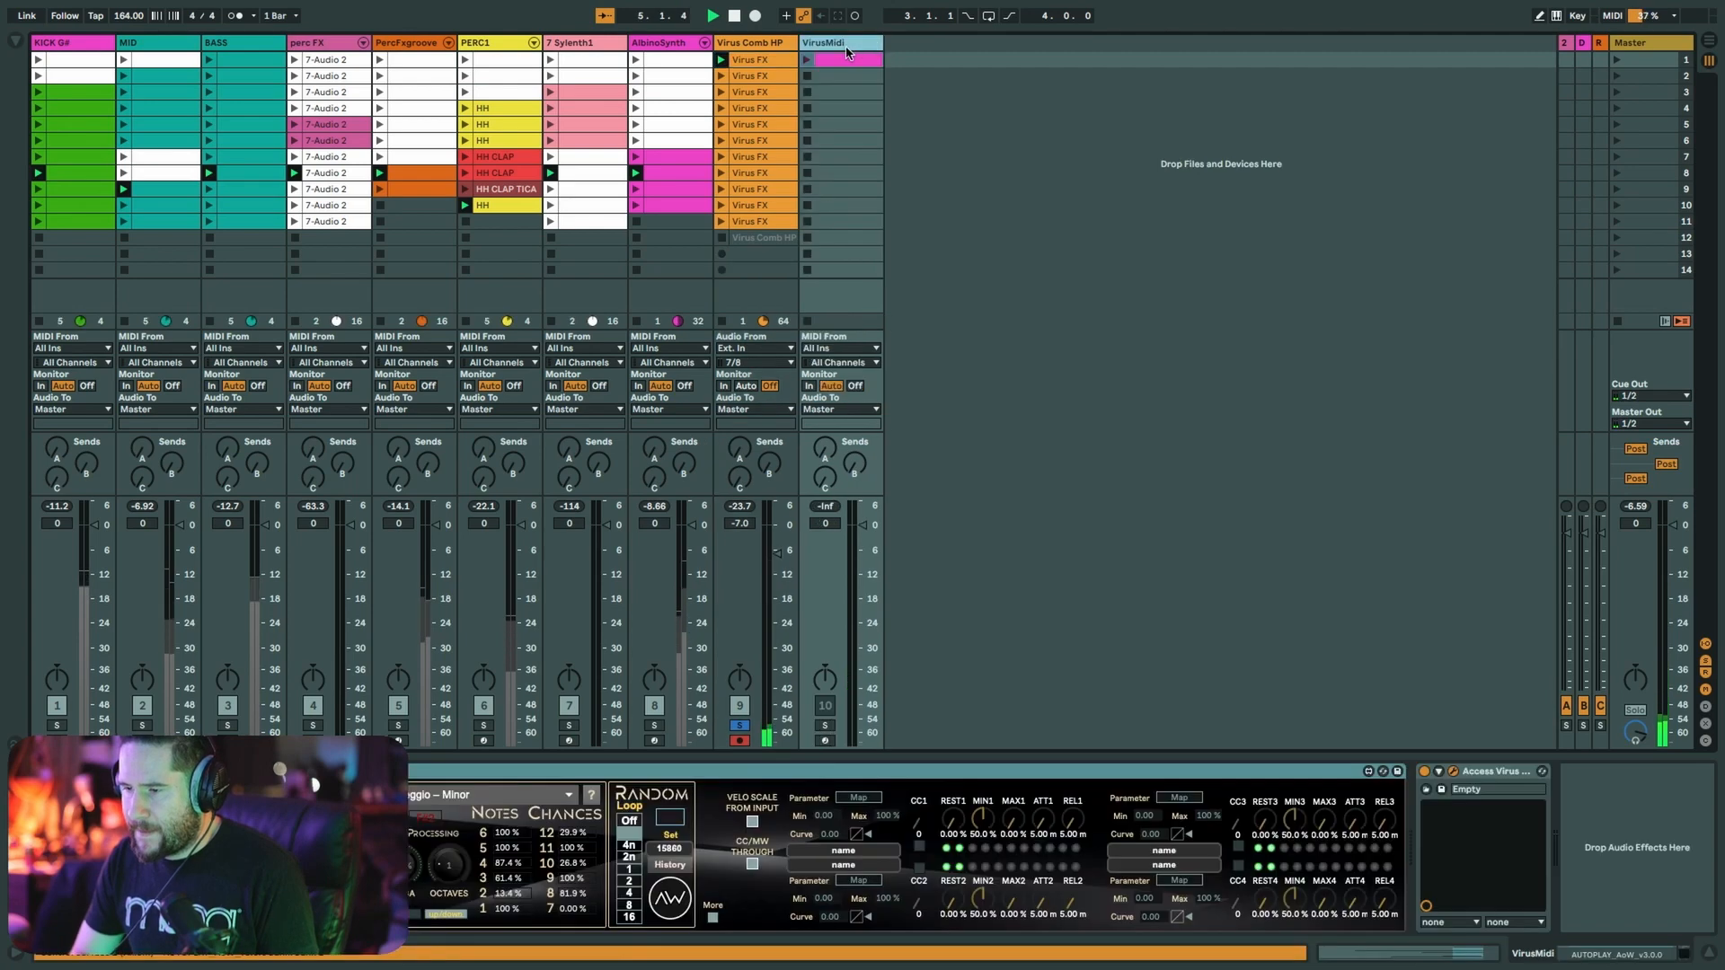
pyautogui.click(1454, 771)
pyautogui.moveTo(1074, 16); pyautogui.dragTo(995, 163)
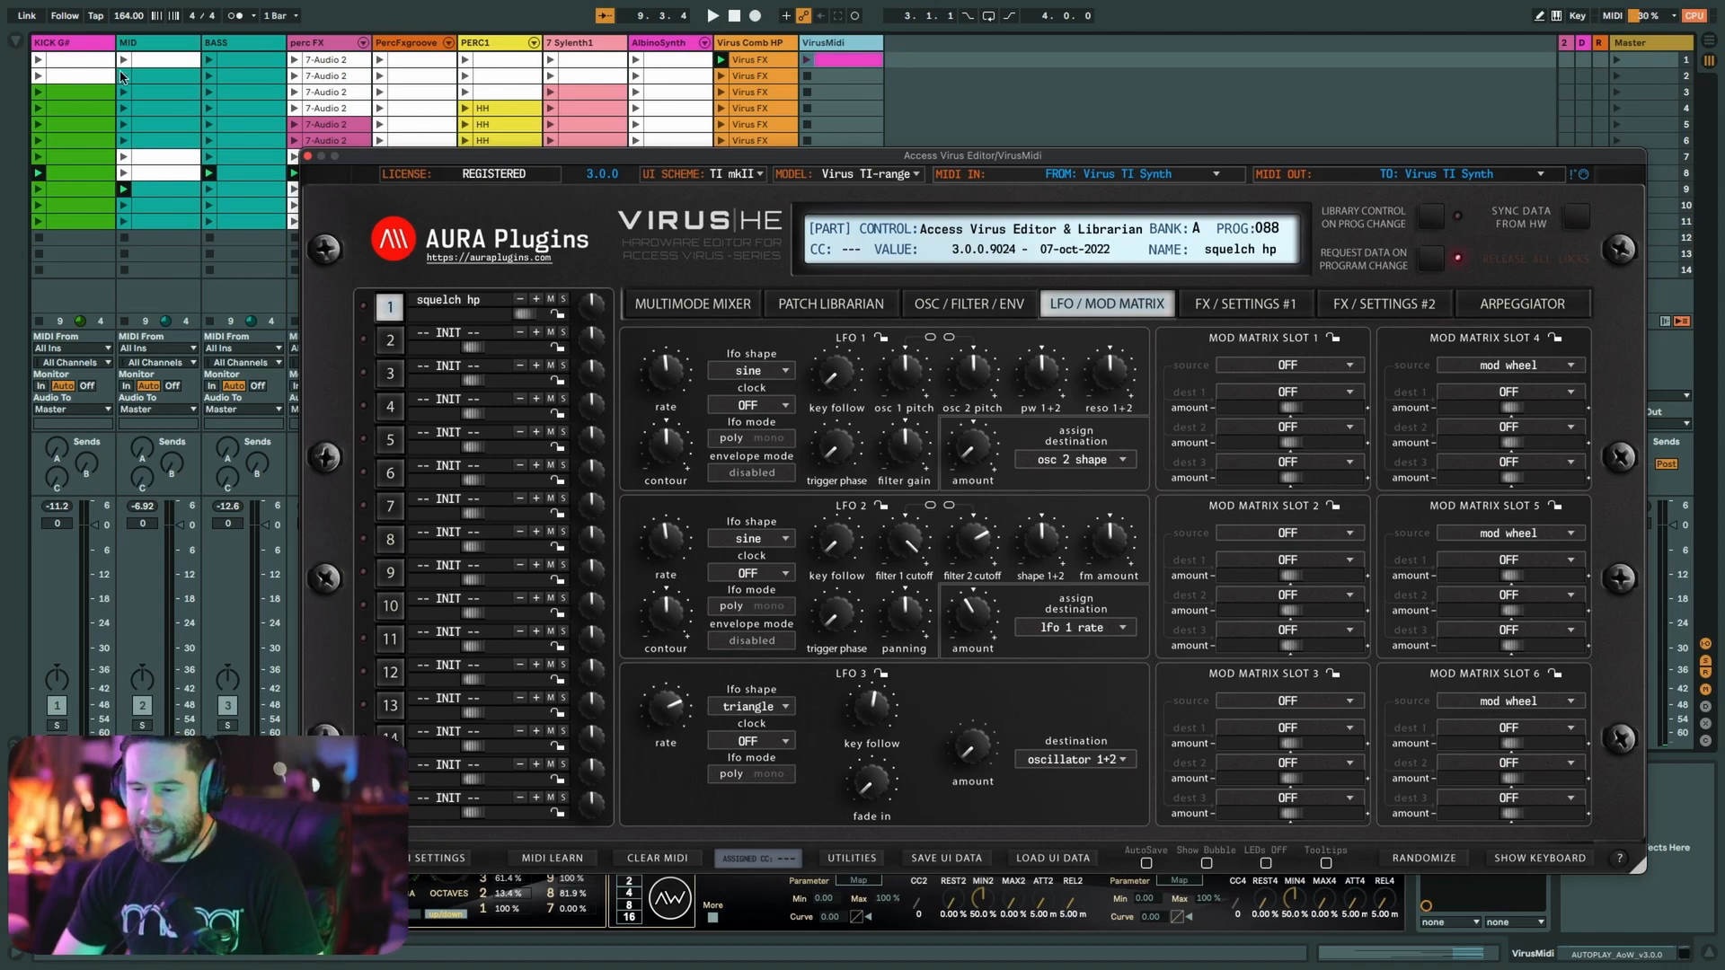
pyautogui.click(25, 11)
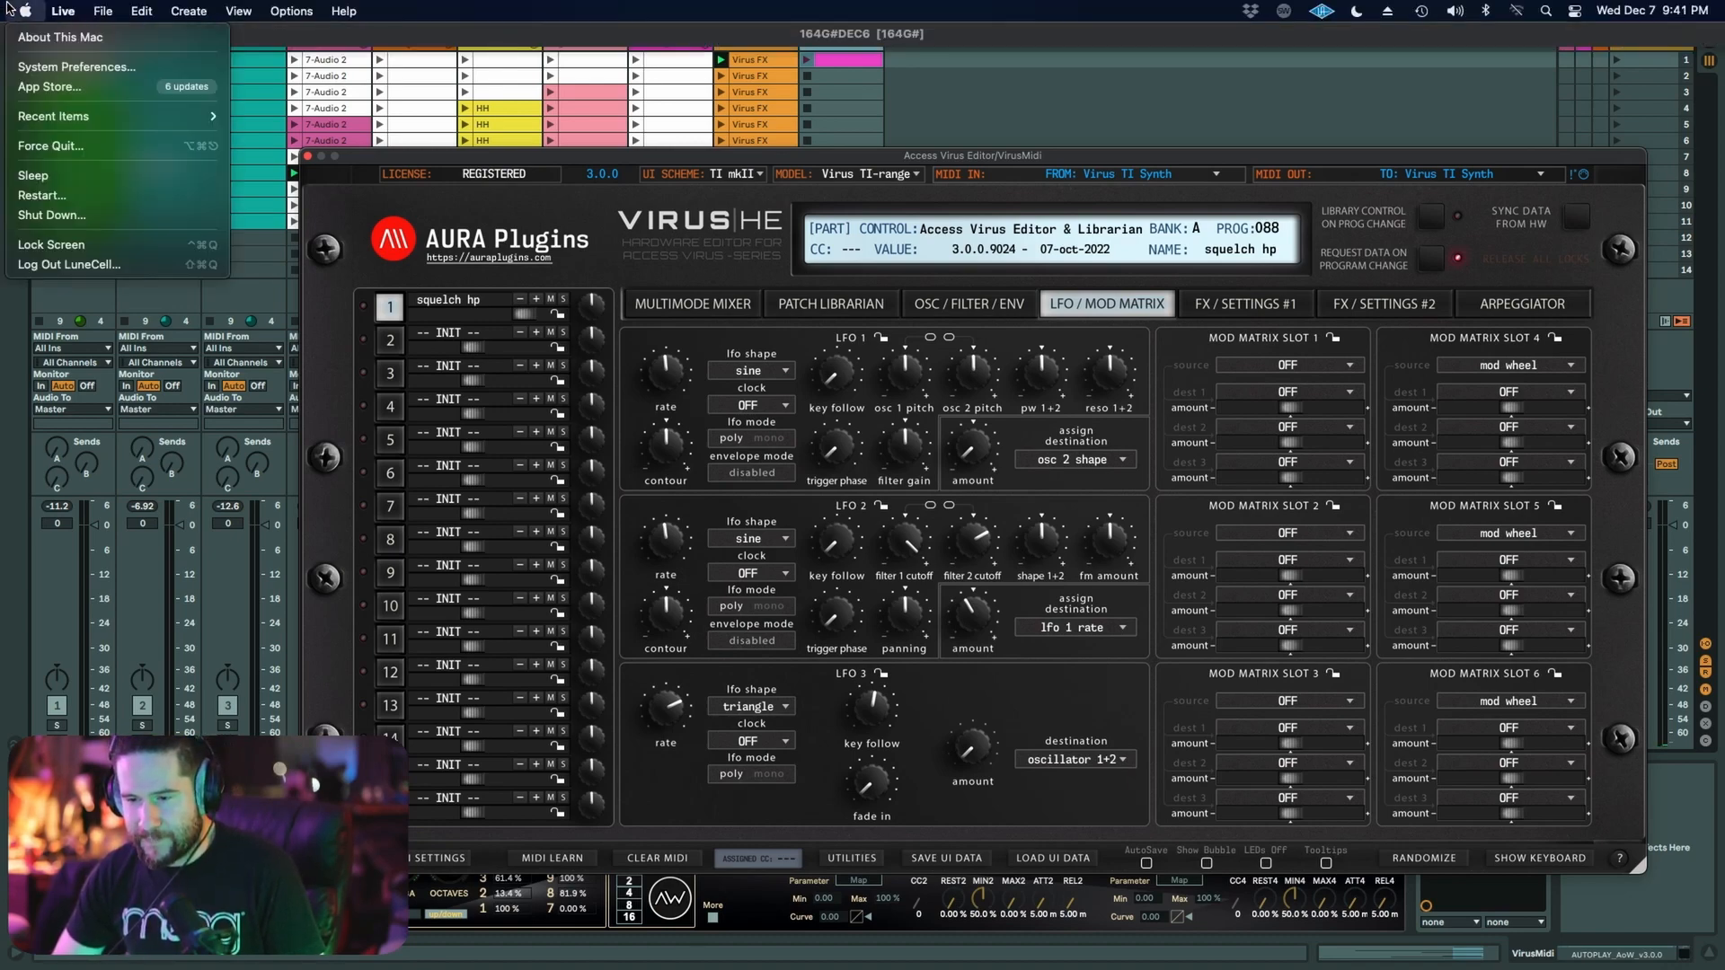
# - Show the Mac's hardware overview in About This Mac, and return to the live set
pyautogui.click(40, 38)
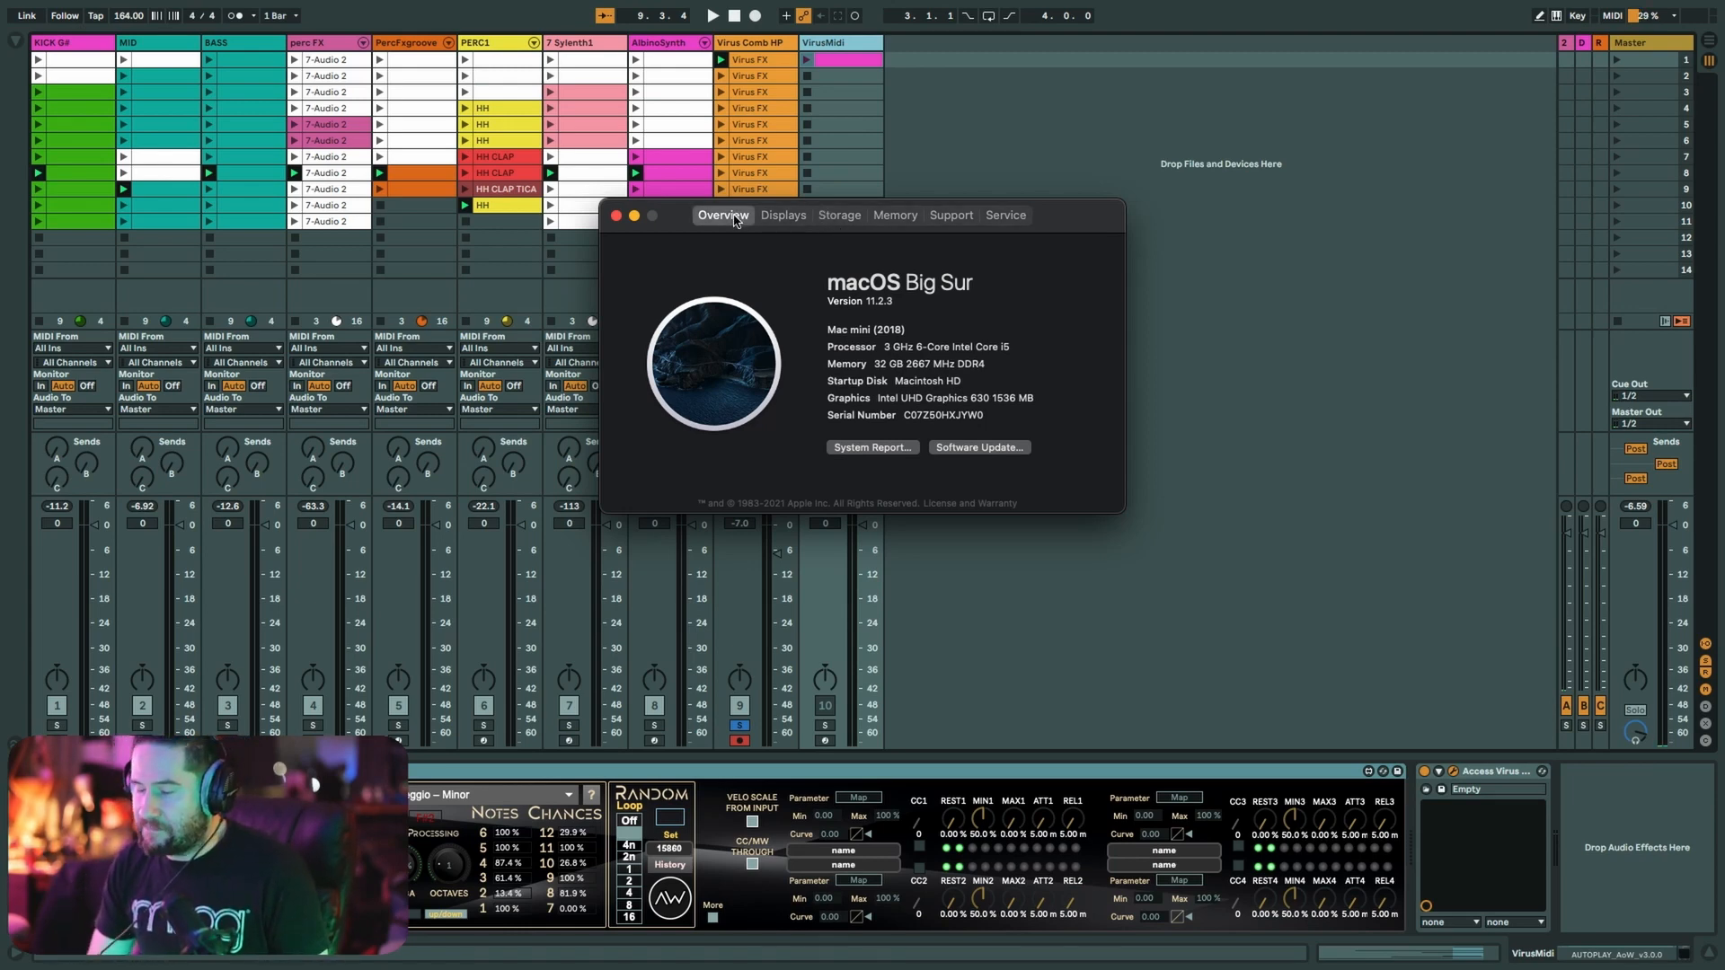
pyautogui.click(944, 142)
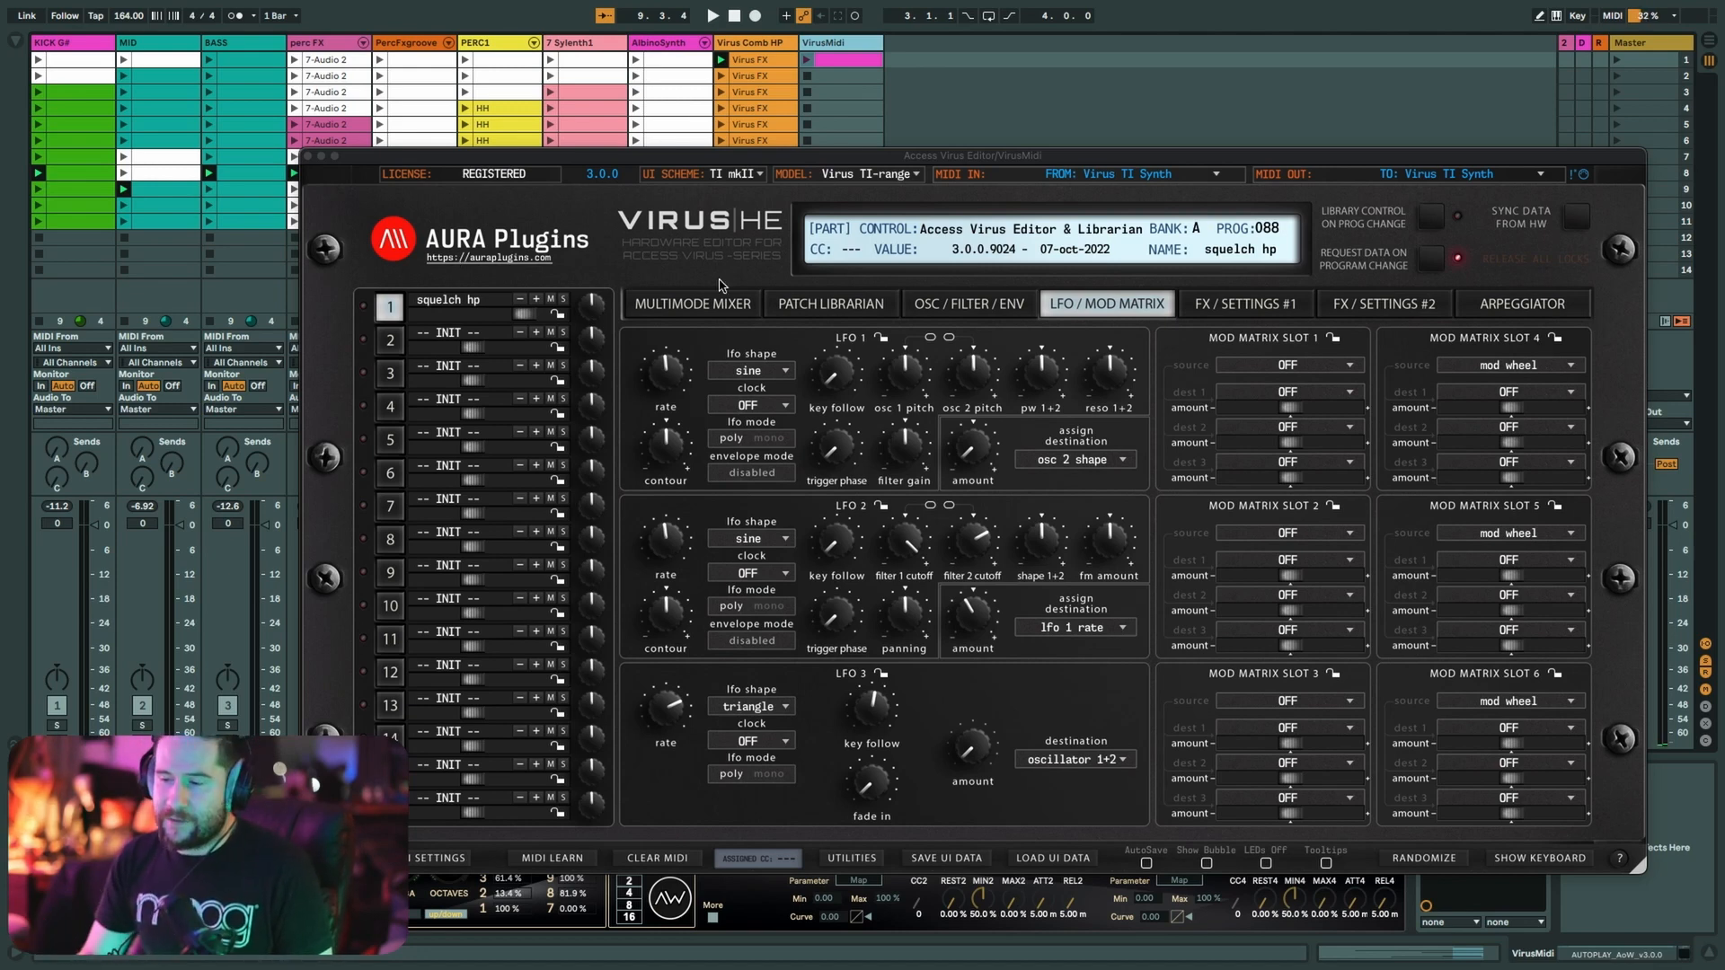
# - Examine the Virus editor's patch librarian, multimode mixer and oscillator pages, including the waveform choices for oscillator 2
pyautogui.click(833, 306)
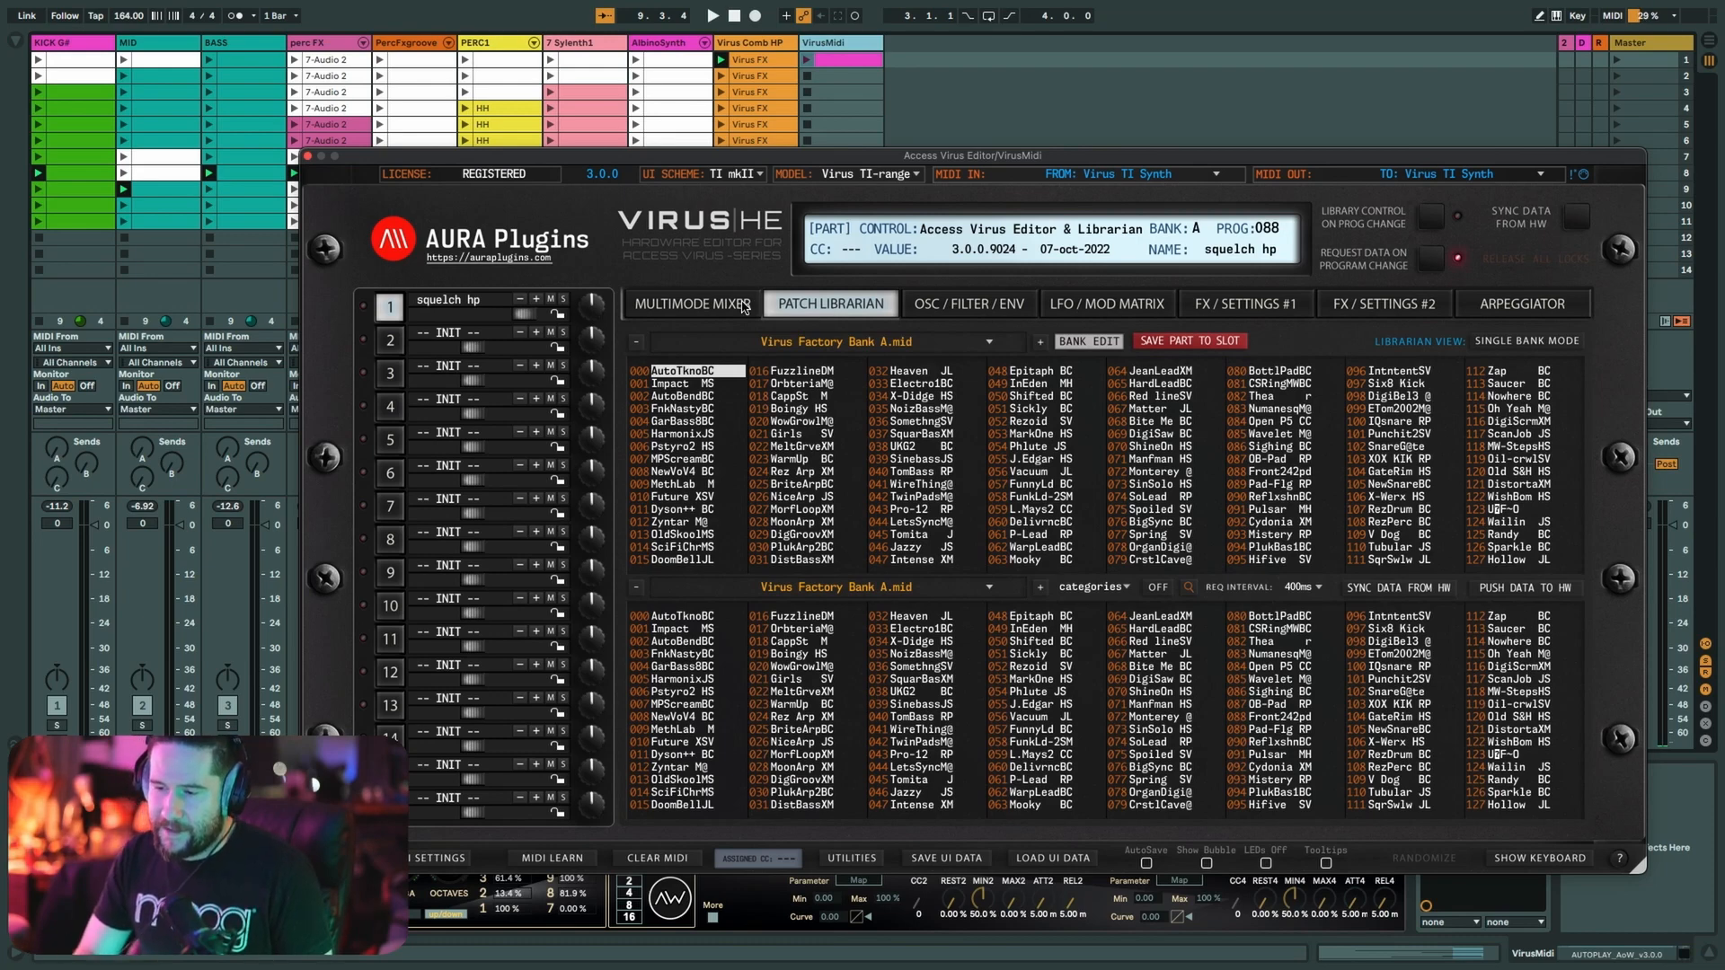
pyautogui.click(748, 307)
pyautogui.click(947, 310)
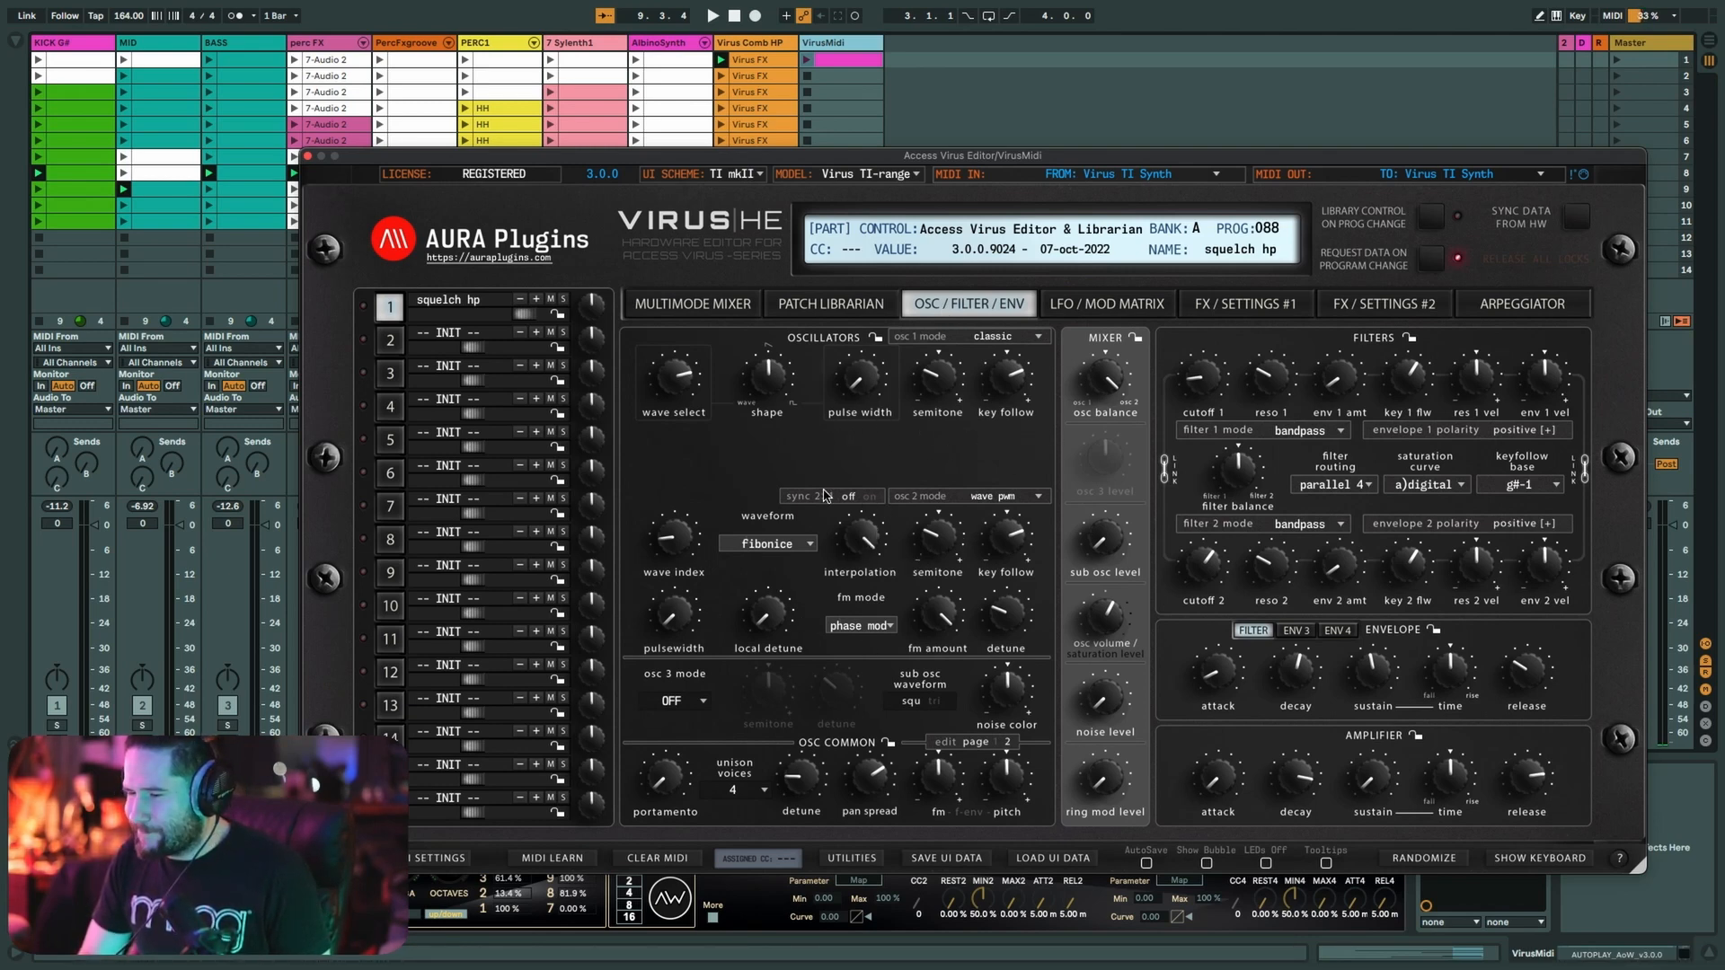
pyautogui.click(781, 545)
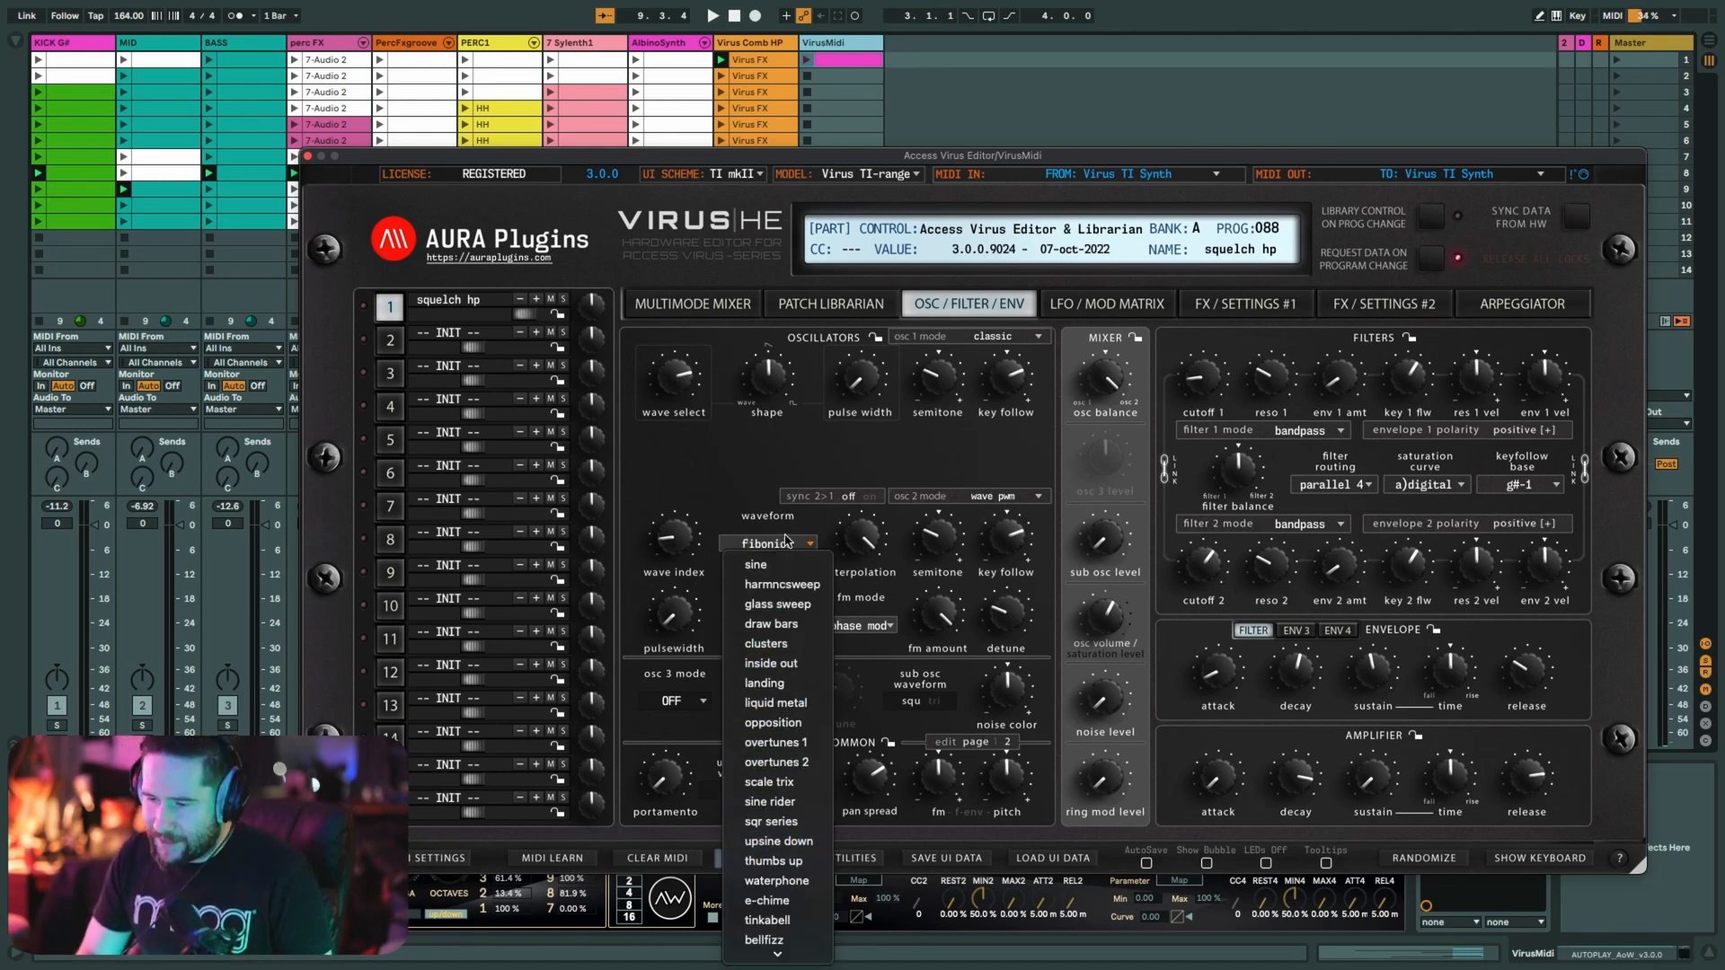
pyautogui.click(737, 485)
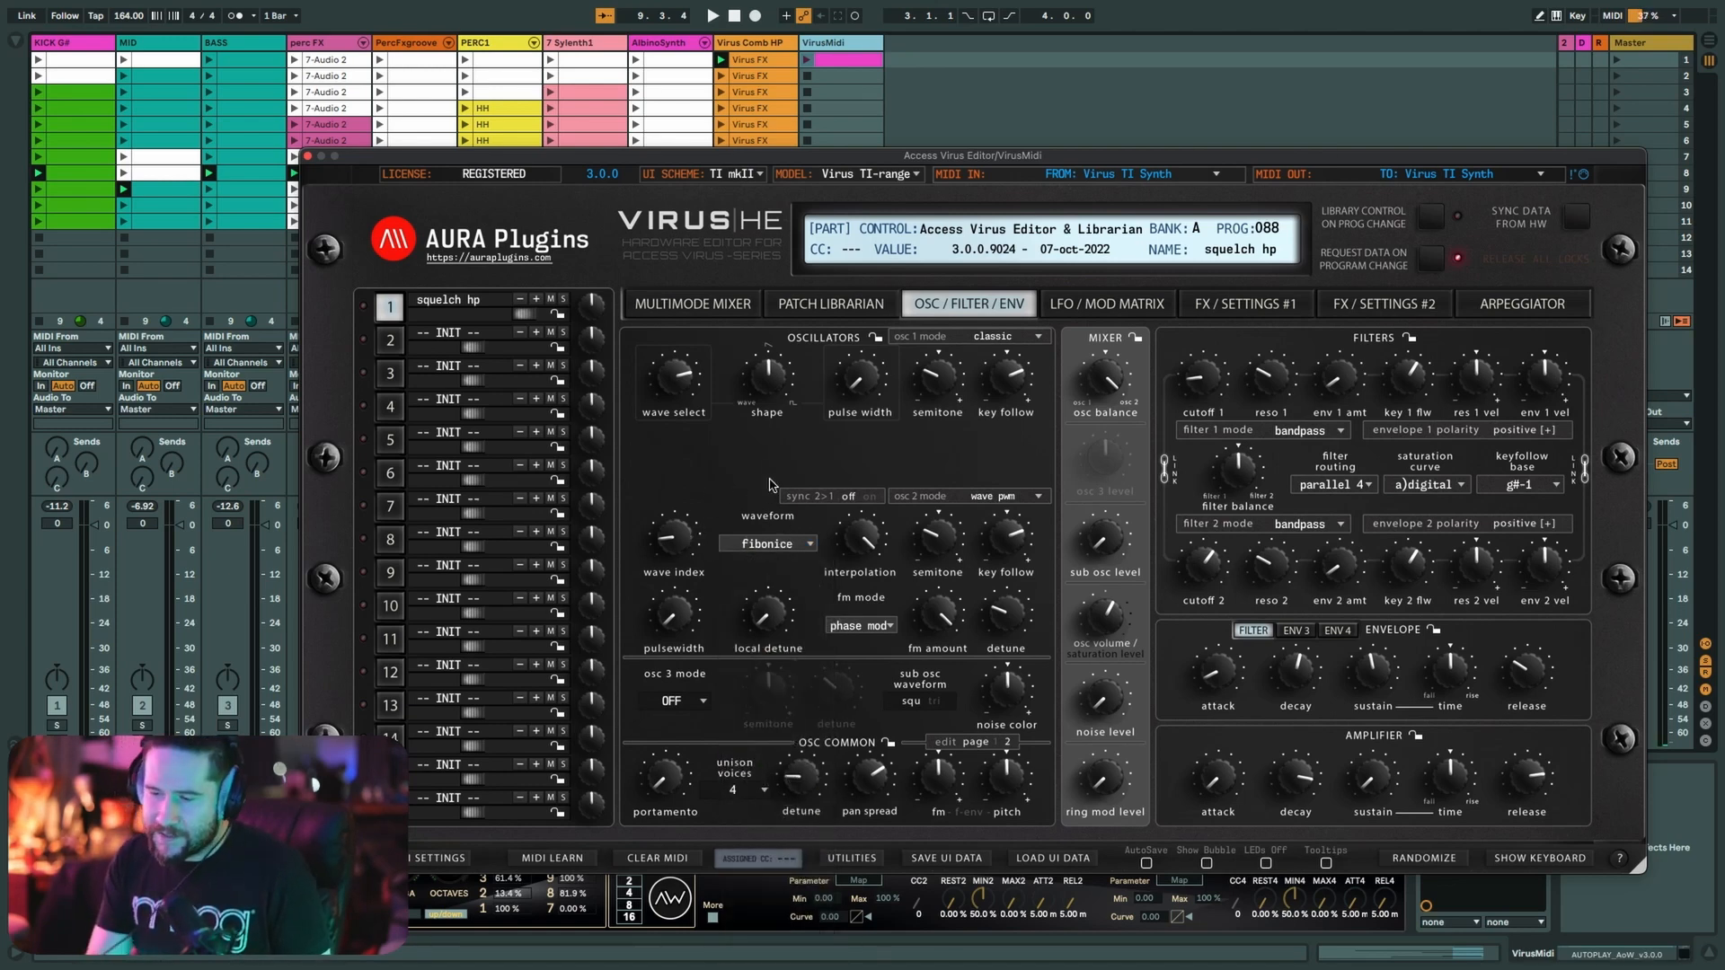
# - Look through the squelch hp patch's LFO/mod matrix and both FX/settings pages, and return to its oscillator, filter and envelope page
pyautogui.click(1092, 305)
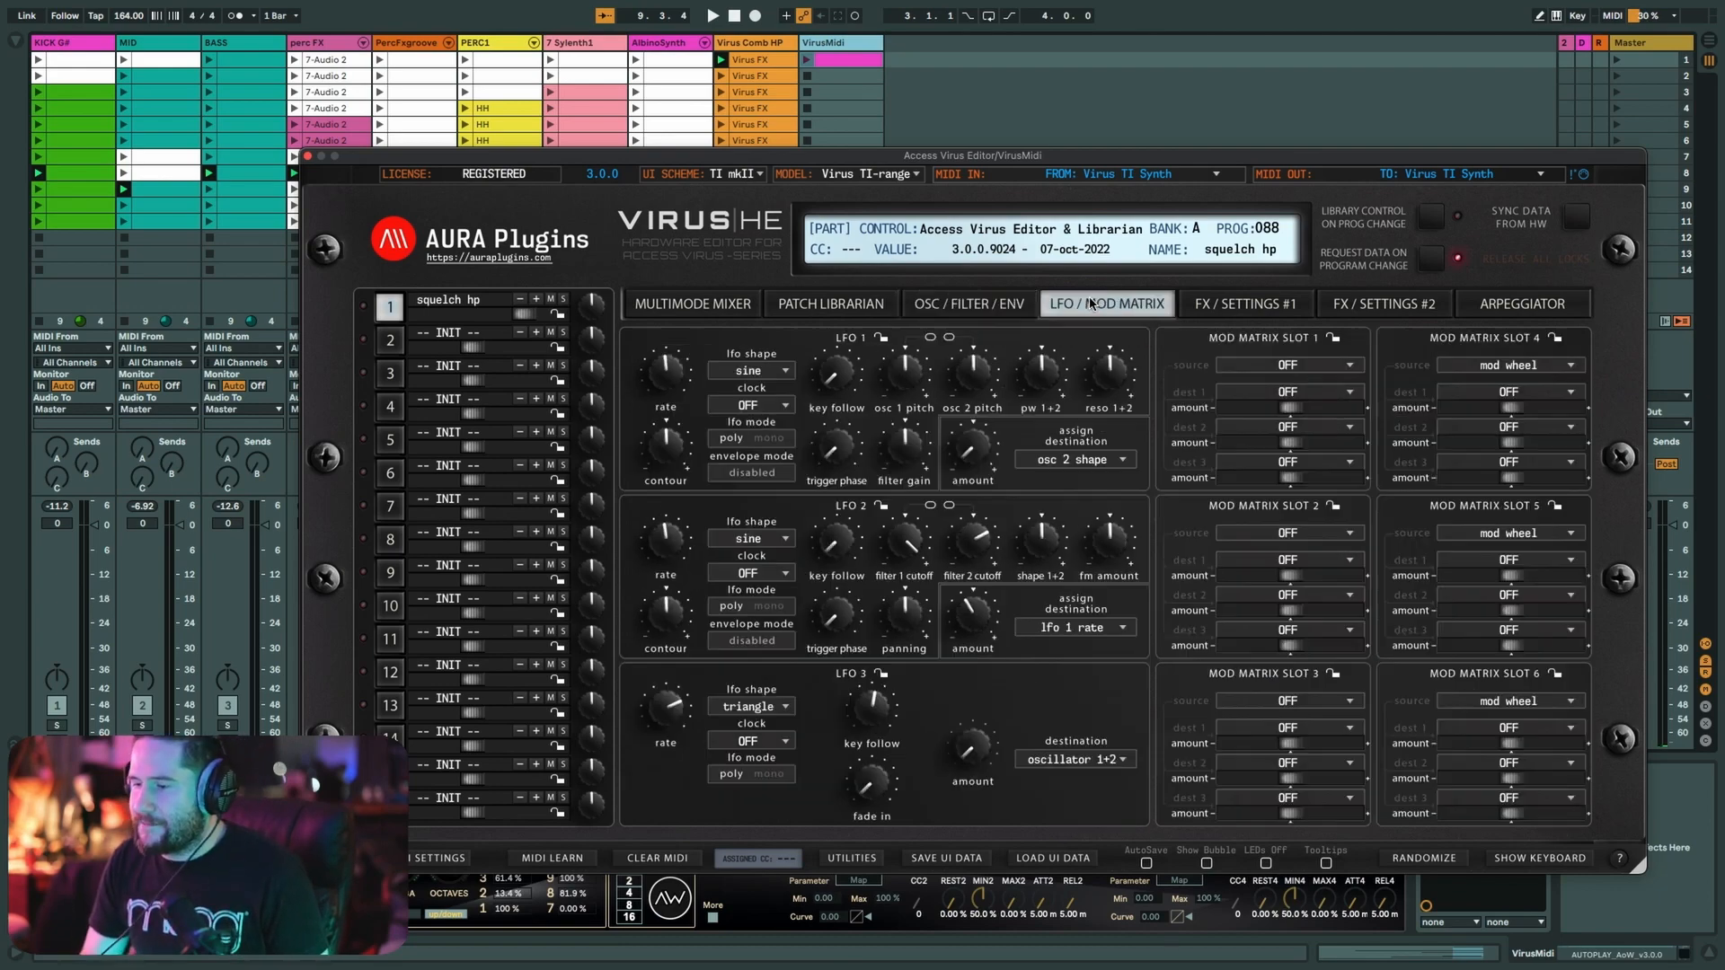
pyautogui.click(1211, 310)
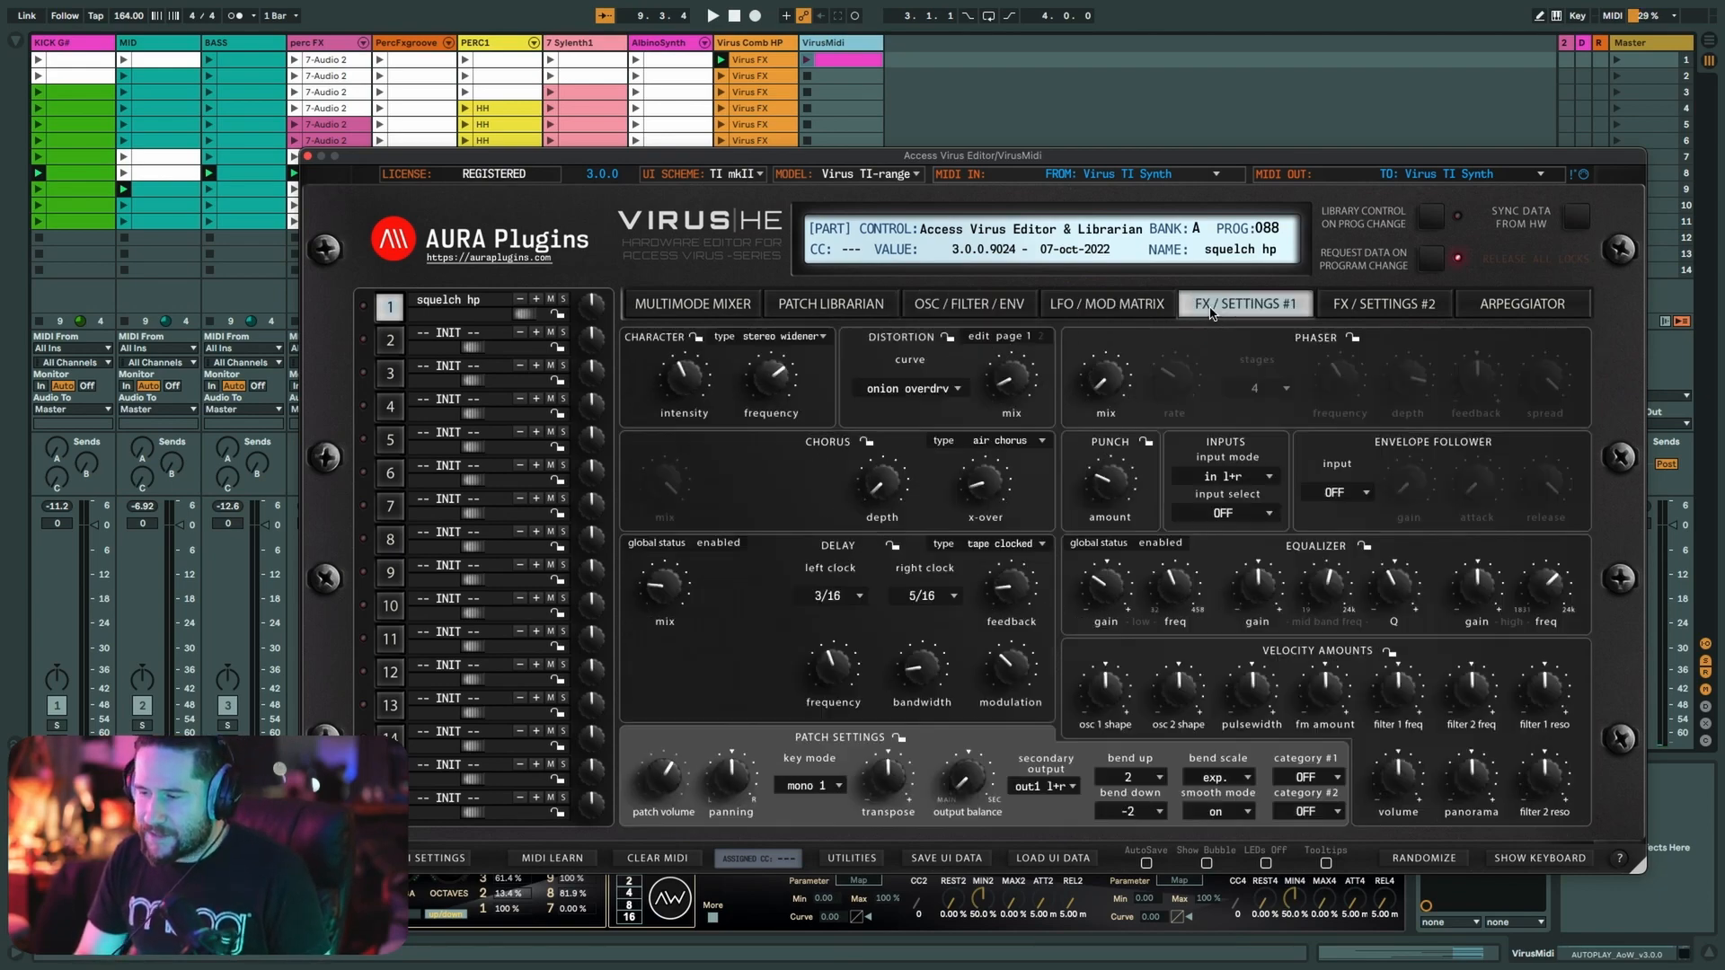
pyautogui.click(1352, 316)
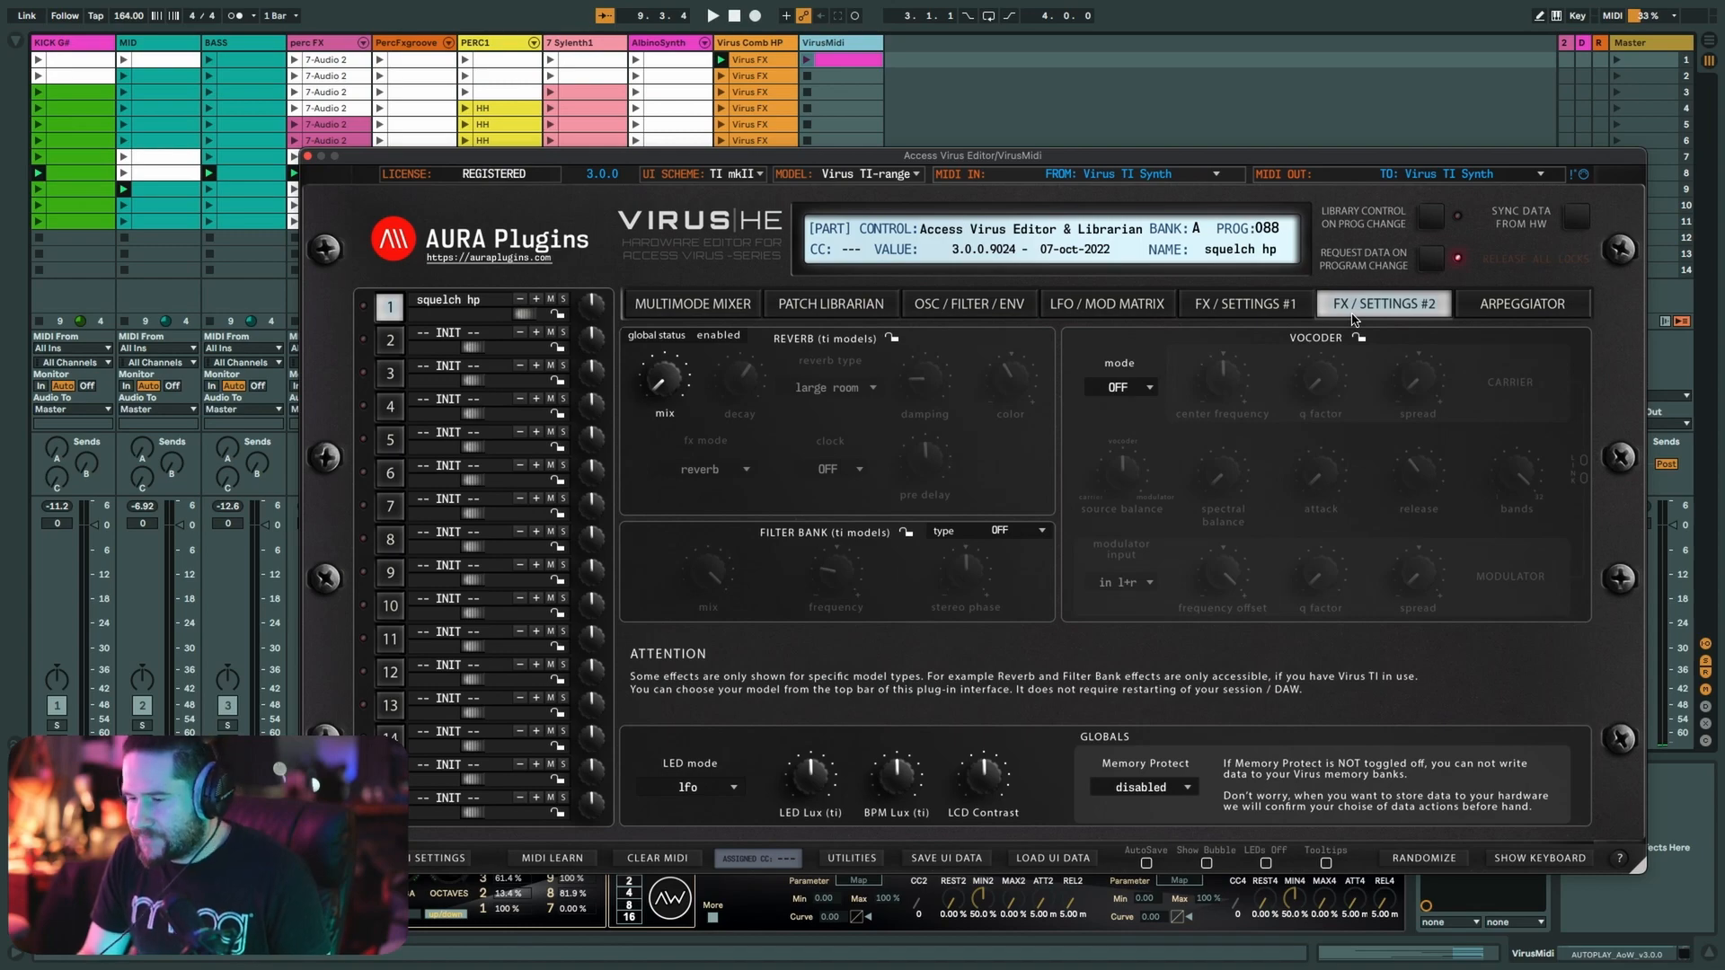
pyautogui.click(1095, 304)
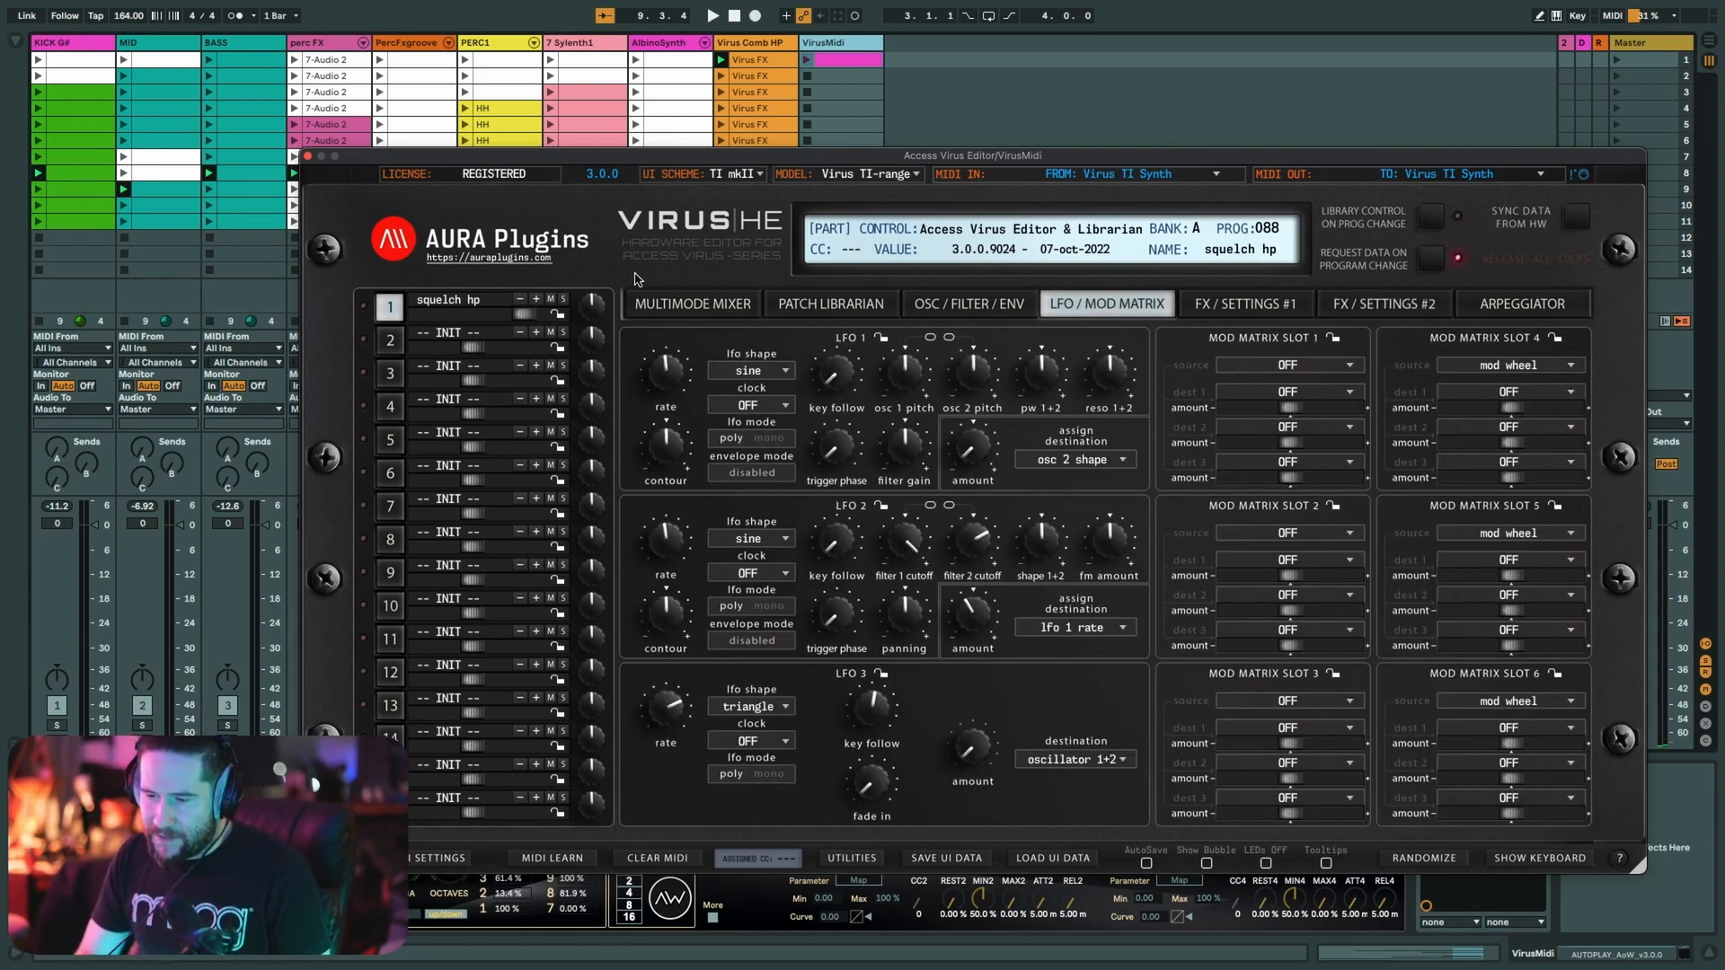
pyautogui.click(824, 308)
pyautogui.click(951, 310)
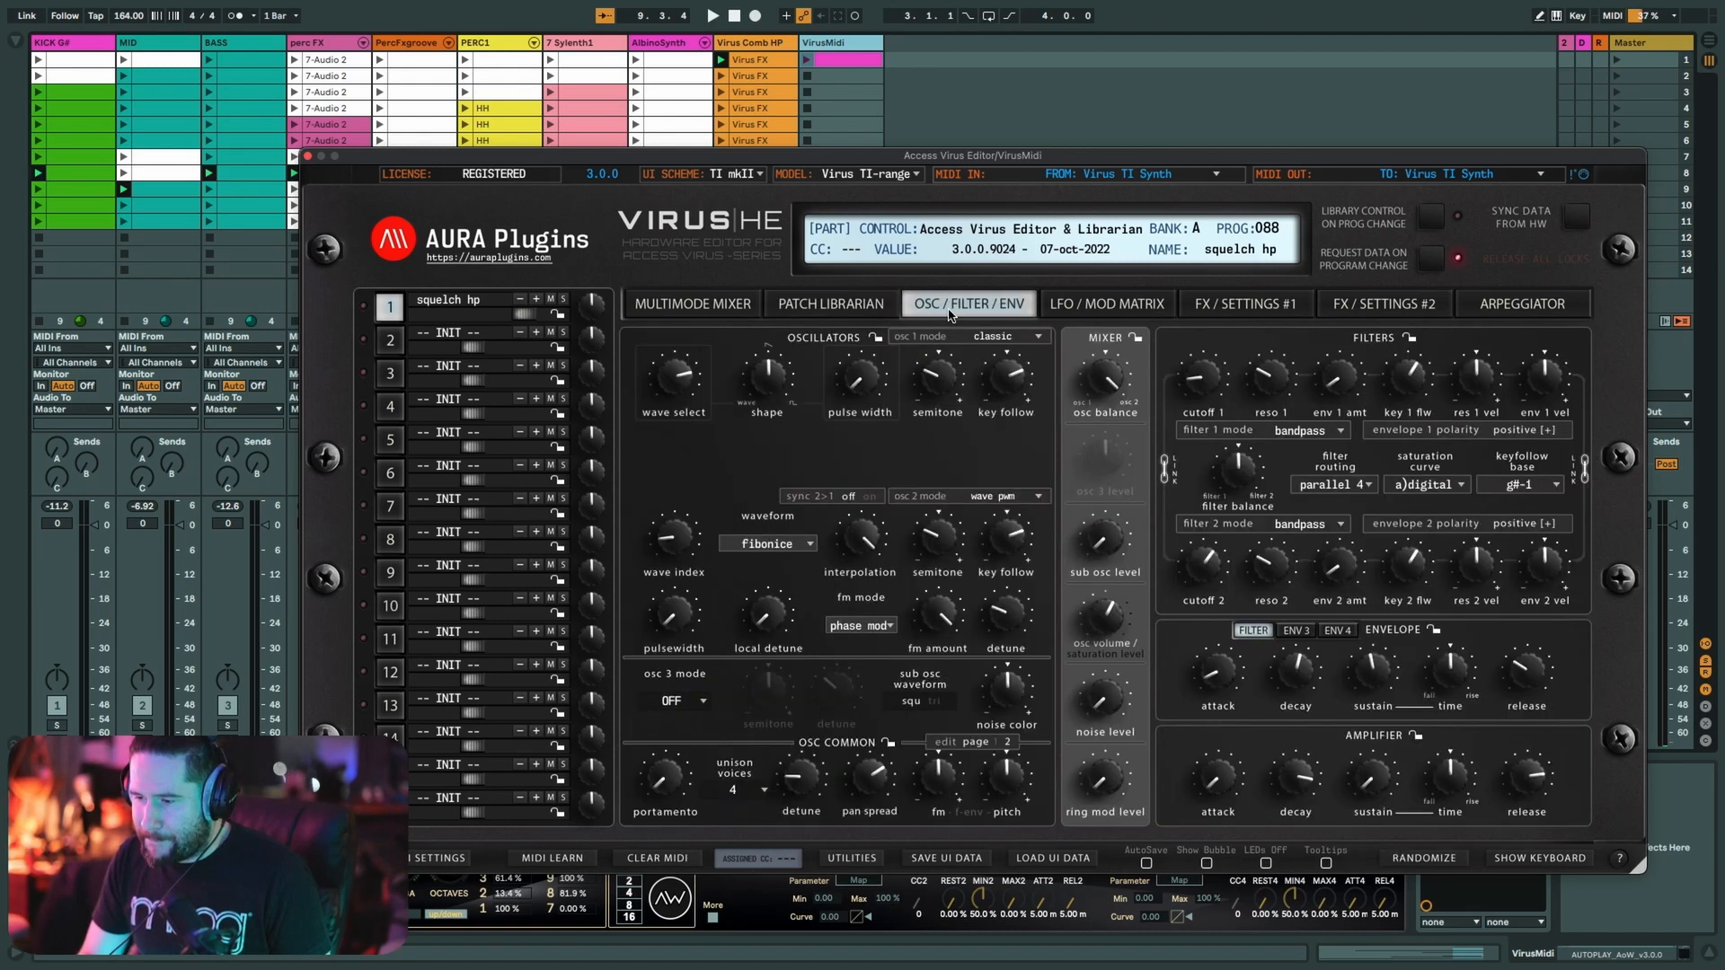
# - Play the first Virus FX clip and move the Virus editor window clear of the master channel
pyautogui.click(725, 59)
pyautogui.moveTo(642, 158); pyautogui.dragTo(533, 154)
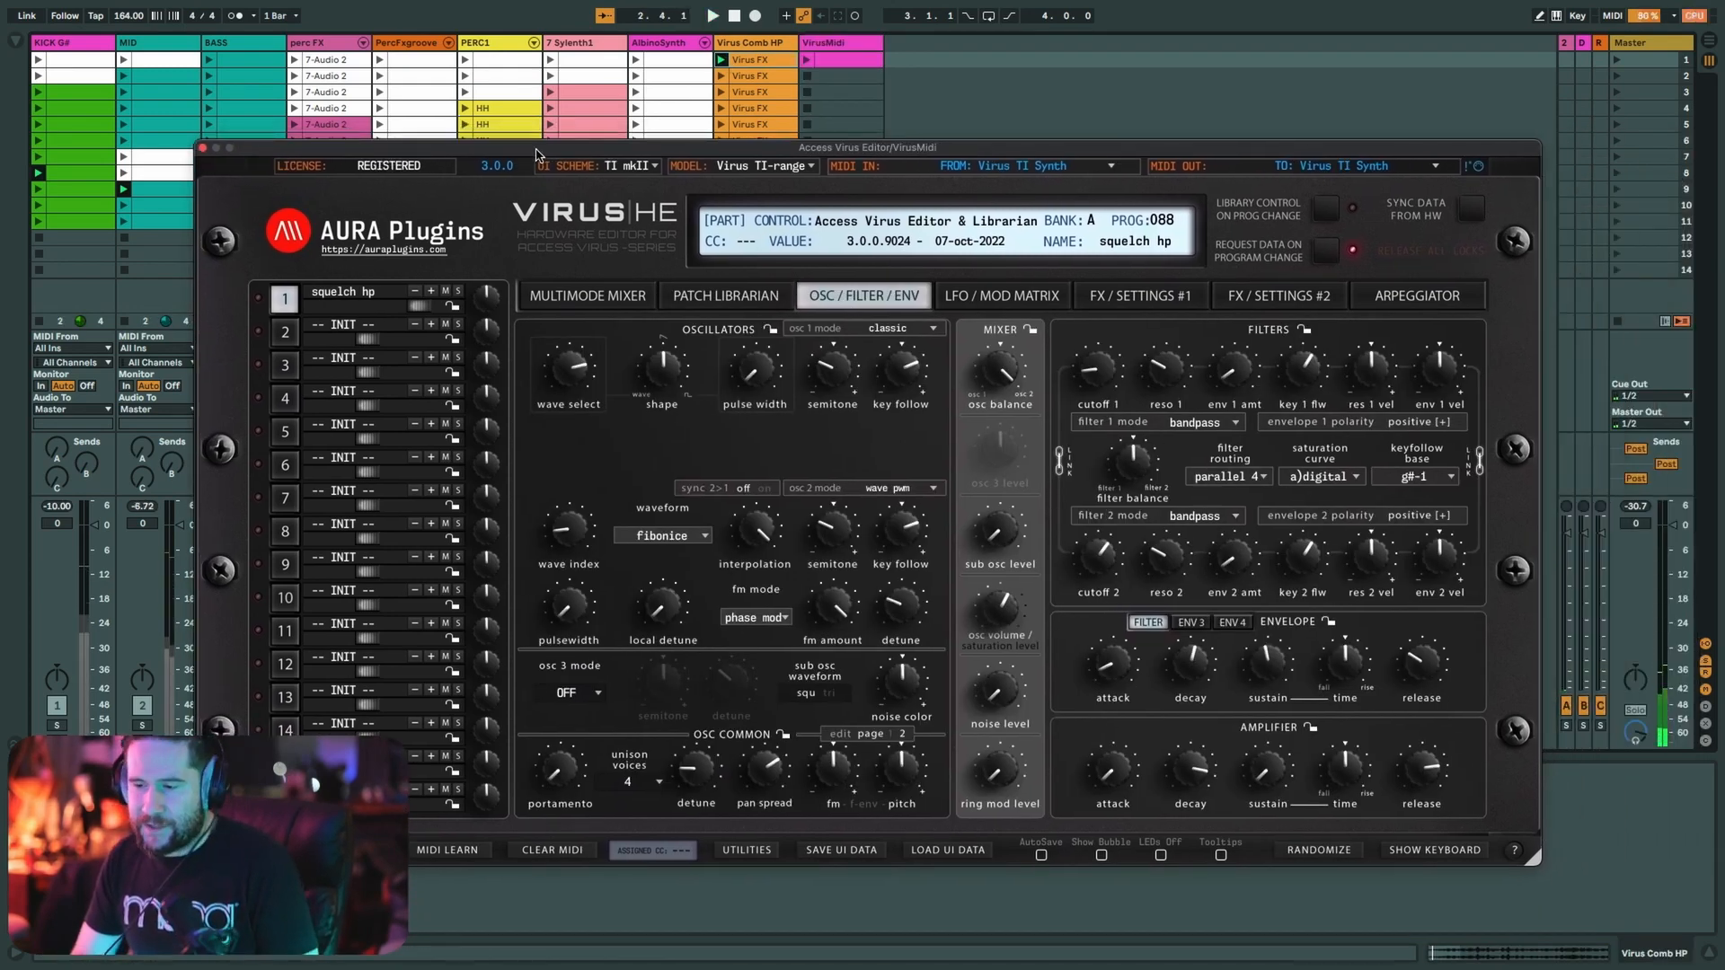
# - Set the squelch hp patch's filter bank type to comb filter
pyautogui.click(989, 297)
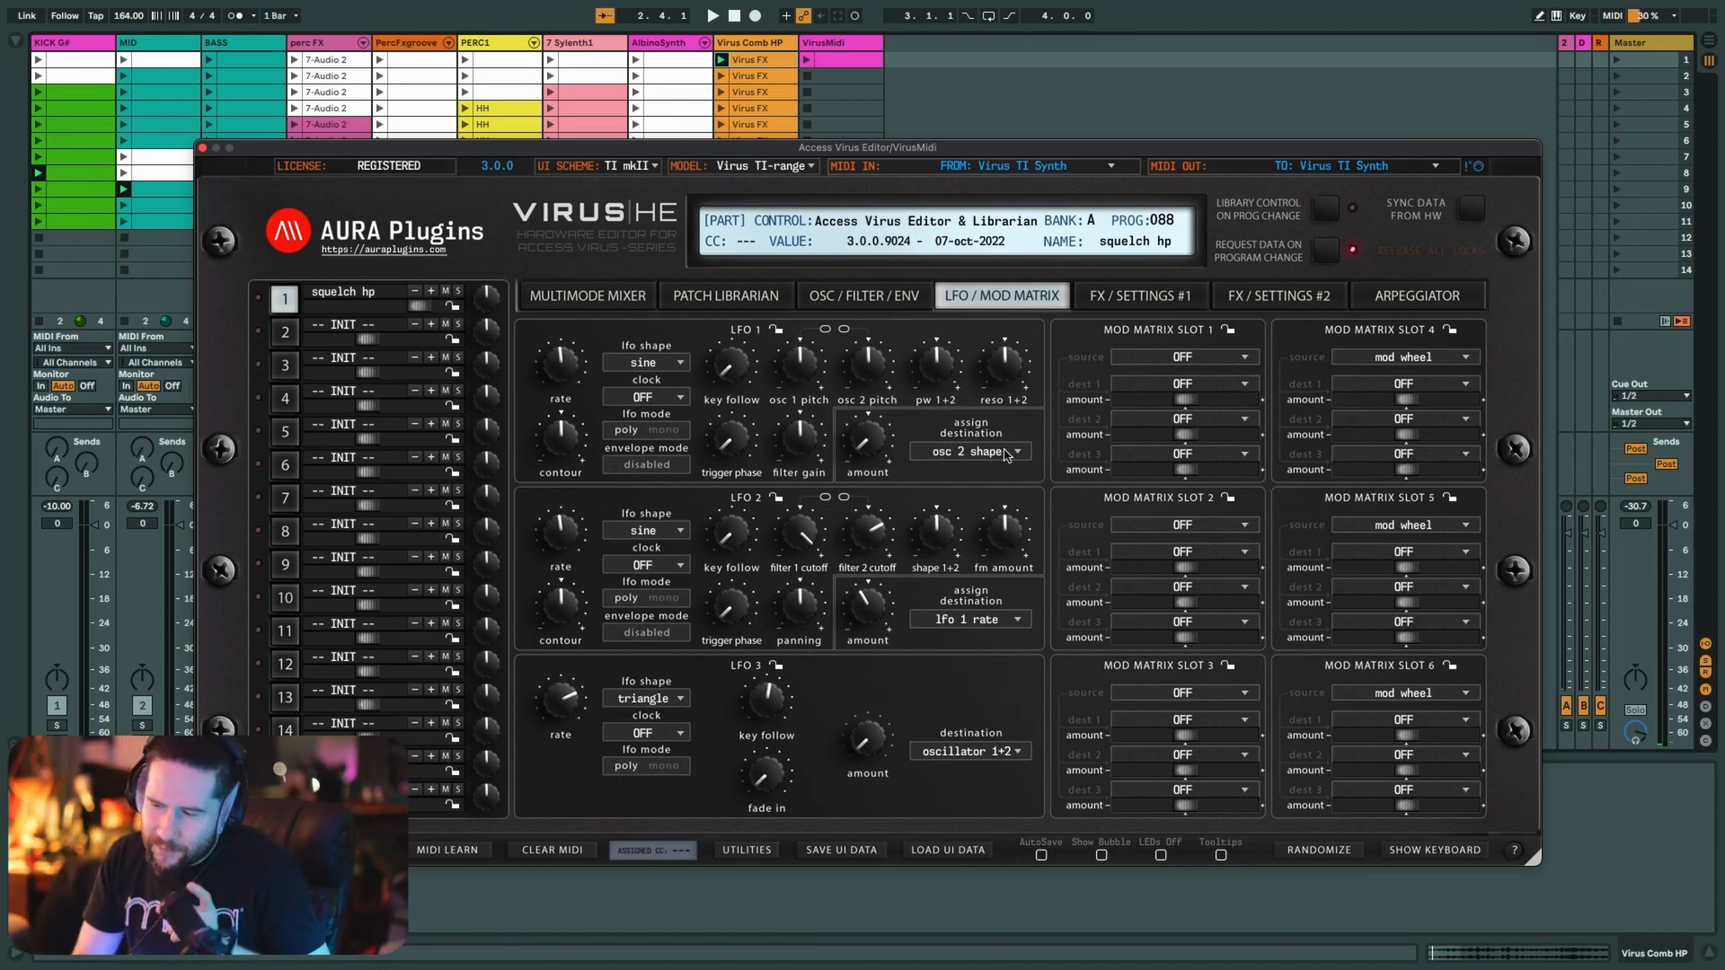
pyautogui.click(1112, 302)
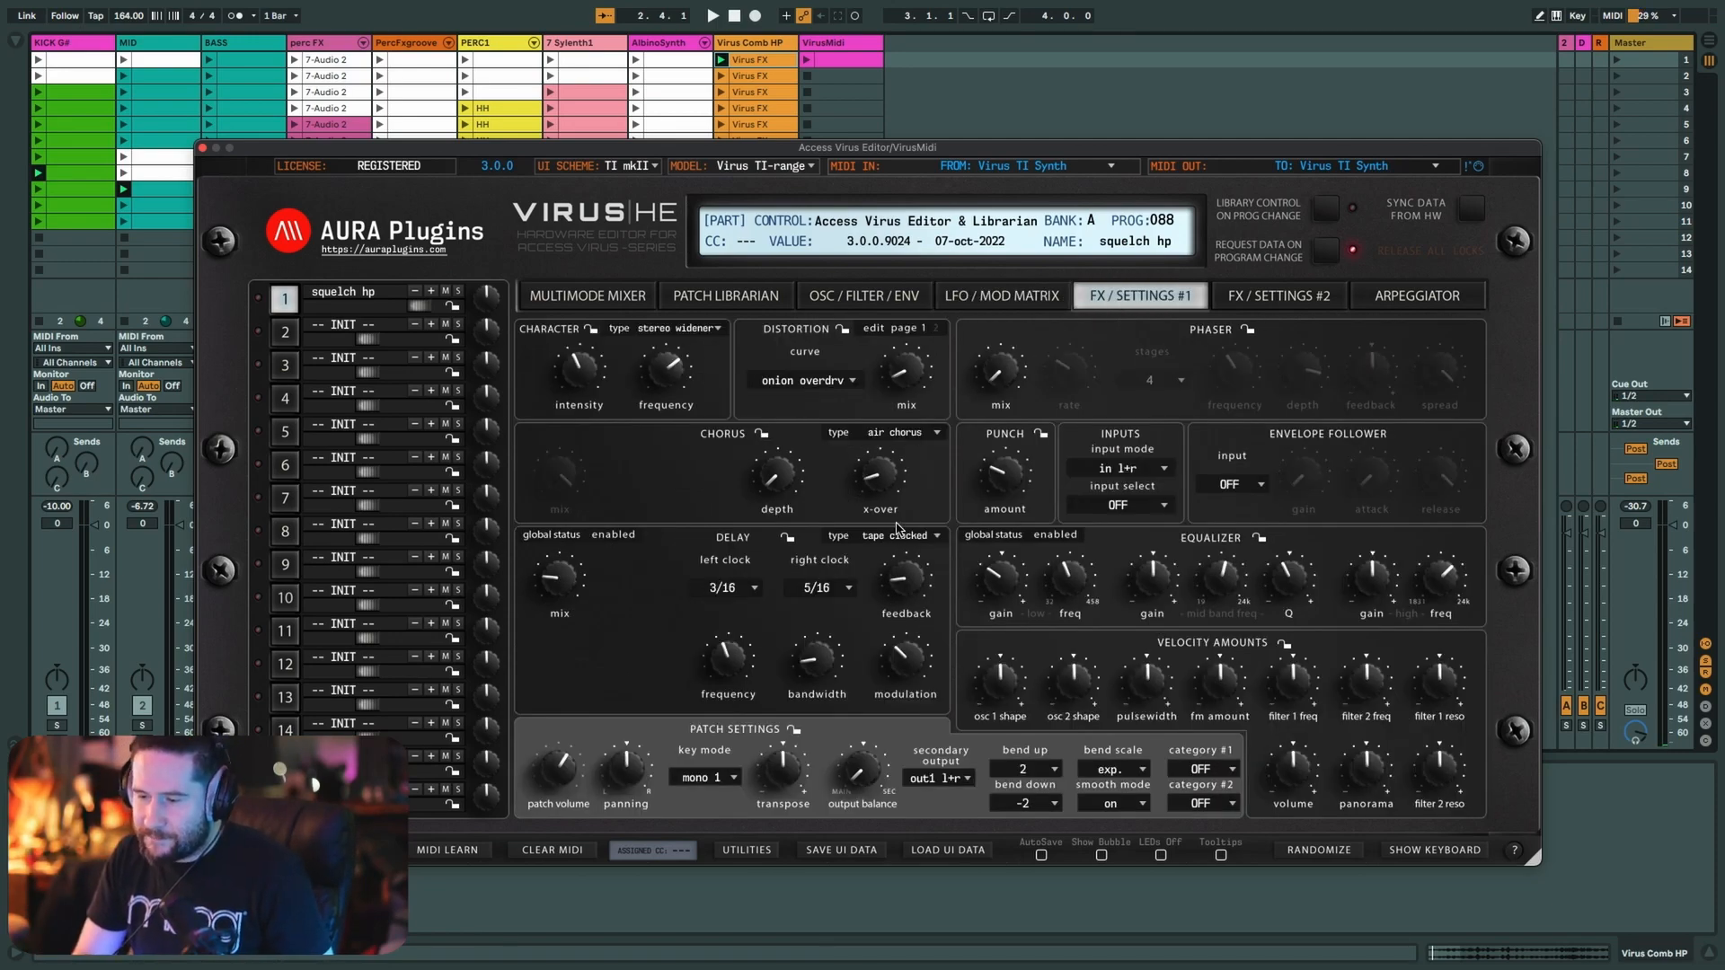
pyautogui.click(1256, 305)
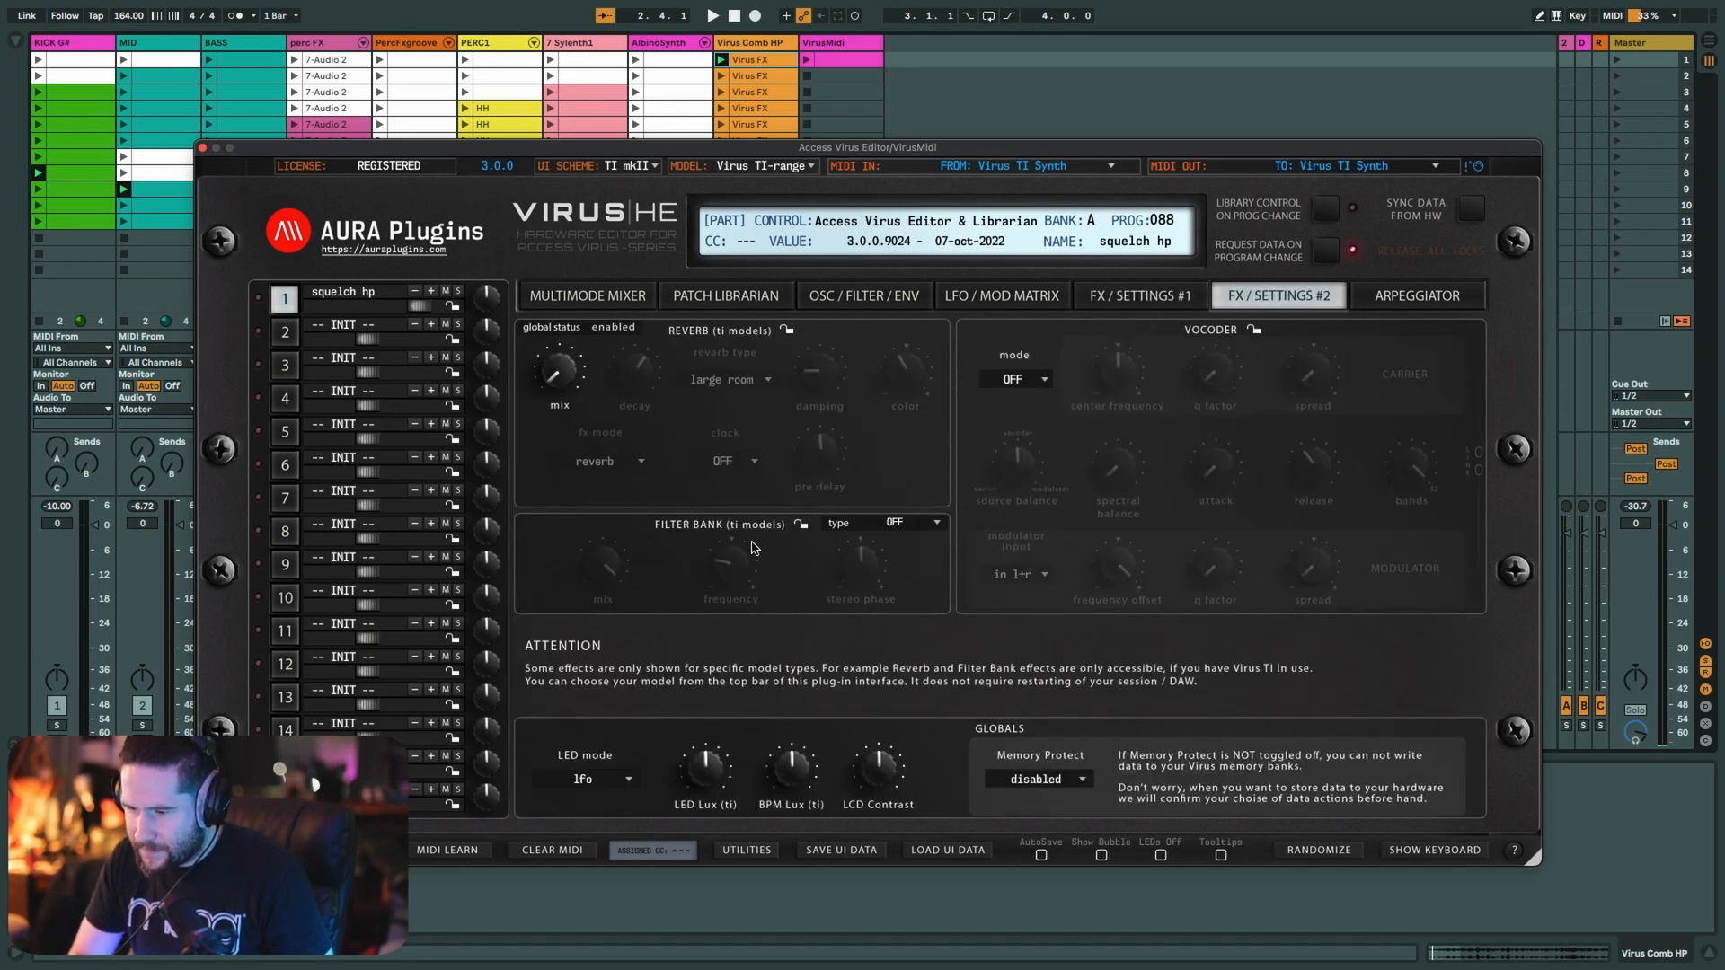
pyautogui.click(897, 529)
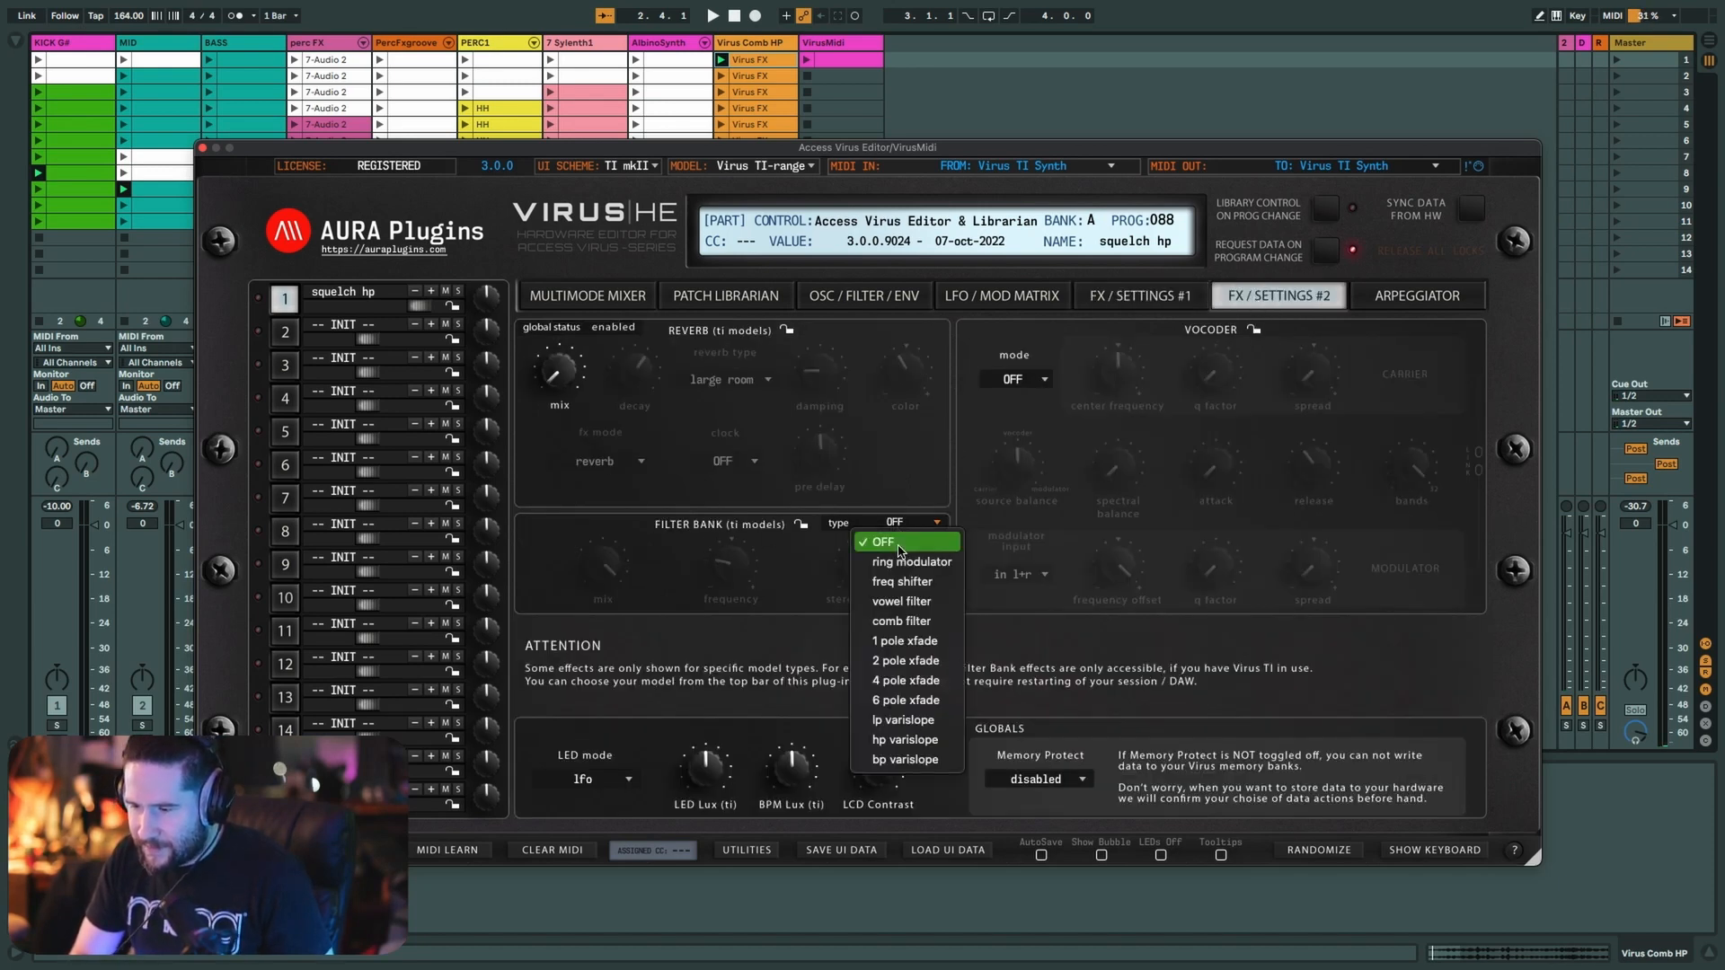
pyautogui.click(905, 622)
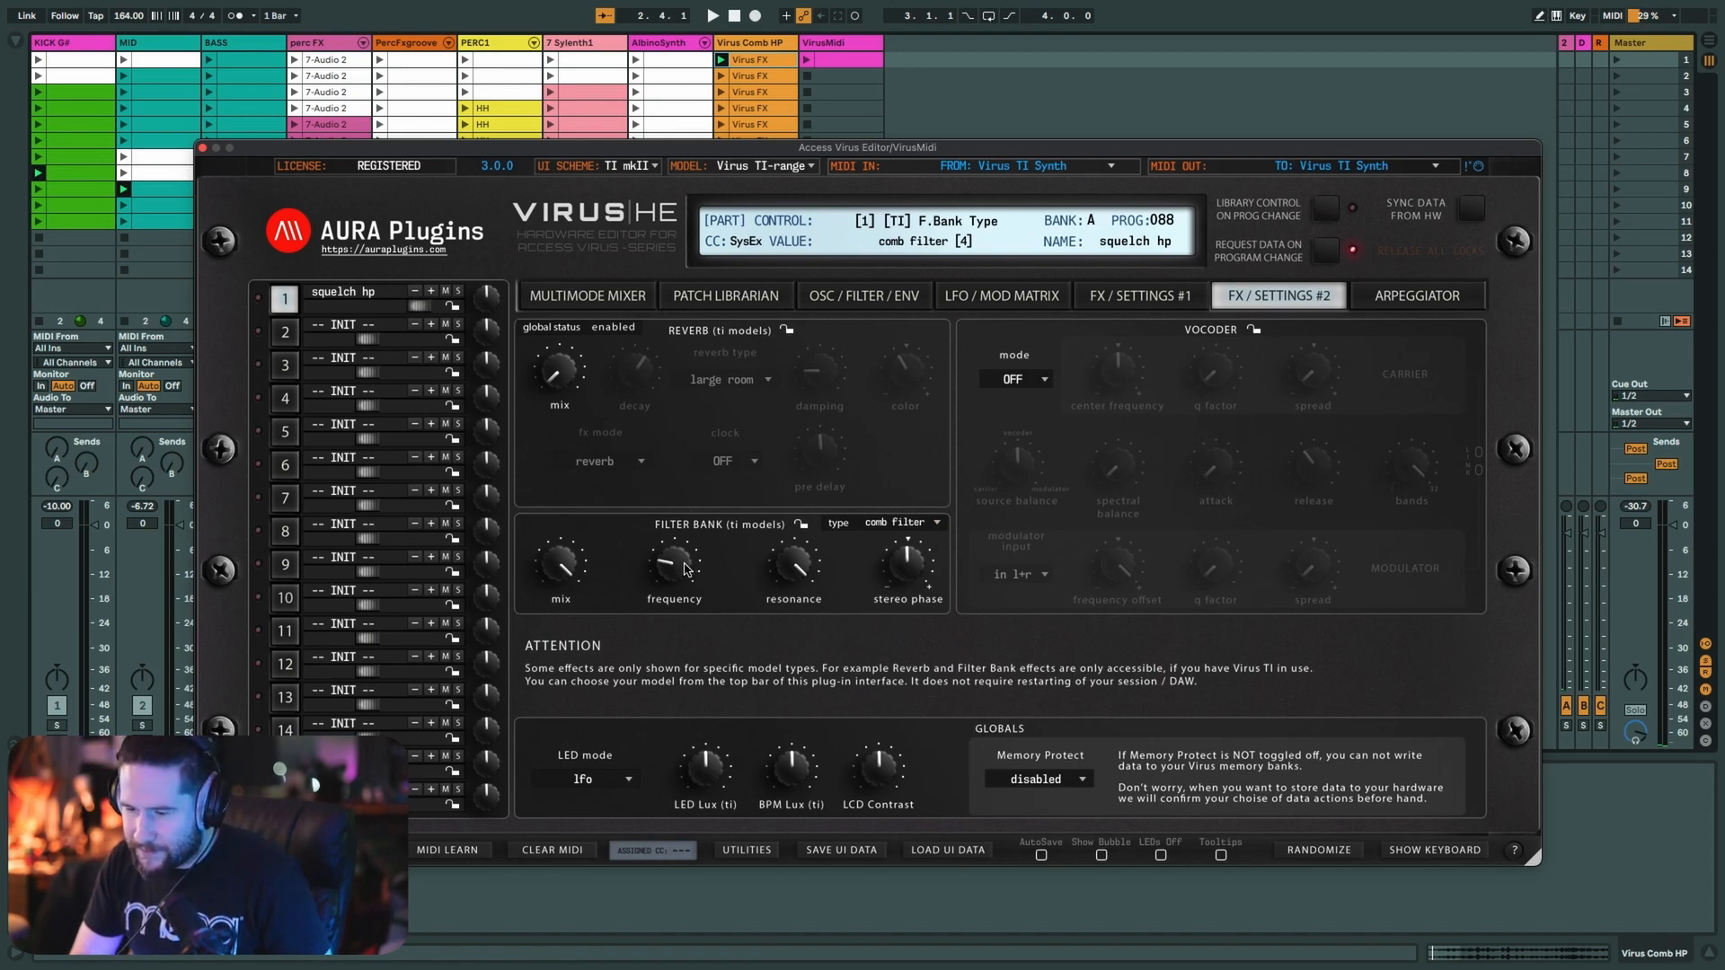
# - Play the first Virus FX clip again and move the Virus editor window down to uncover the clip grid
pyautogui.click(723, 60)
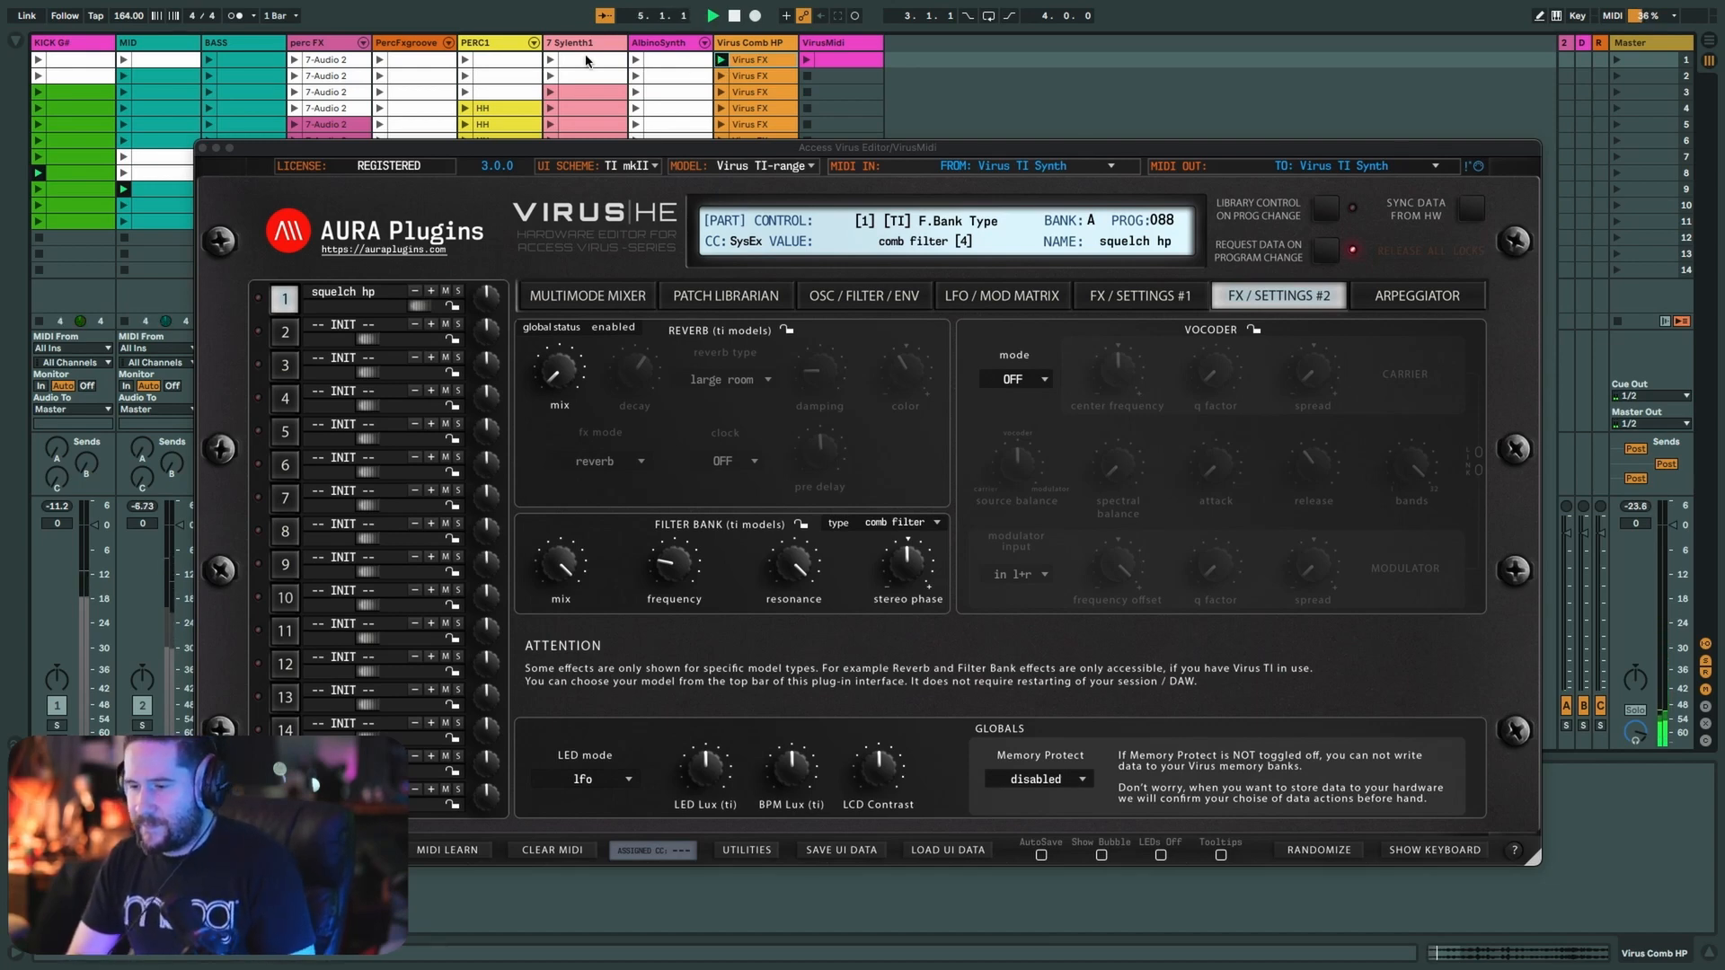
pyautogui.moveTo(281, 148); pyautogui.dragTo(367, 200)
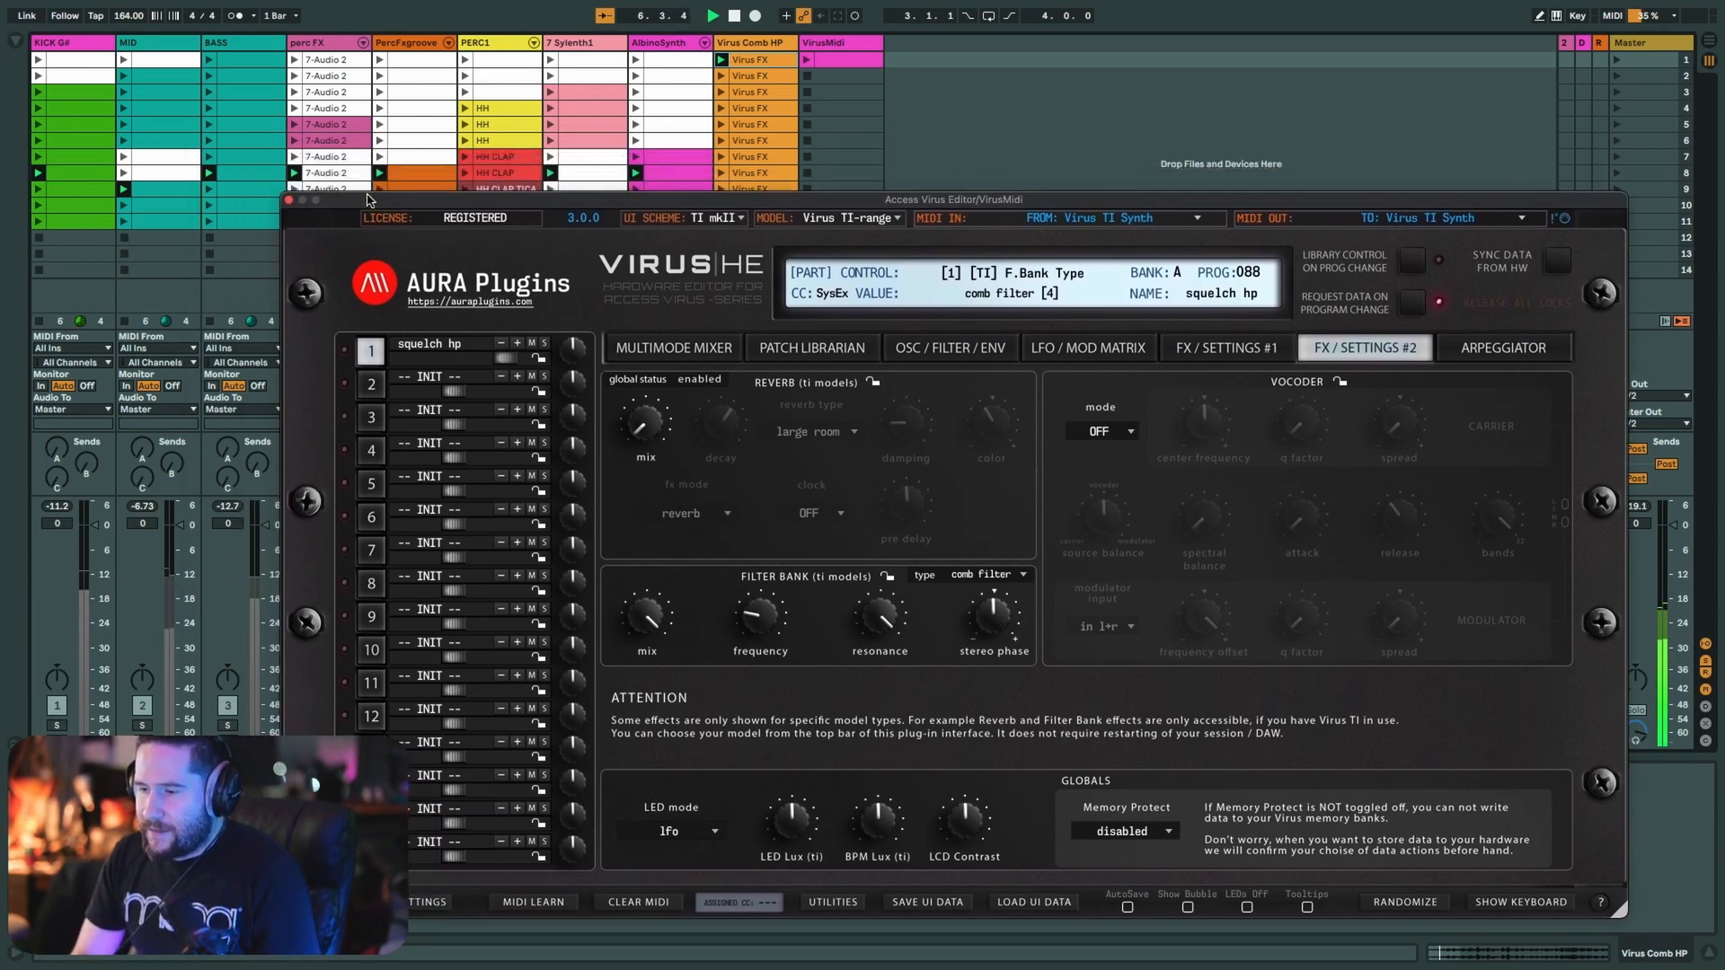
pyautogui.click(776, 62)
pyautogui.moveTo(364, 196); pyautogui.dragTo(364, 196)
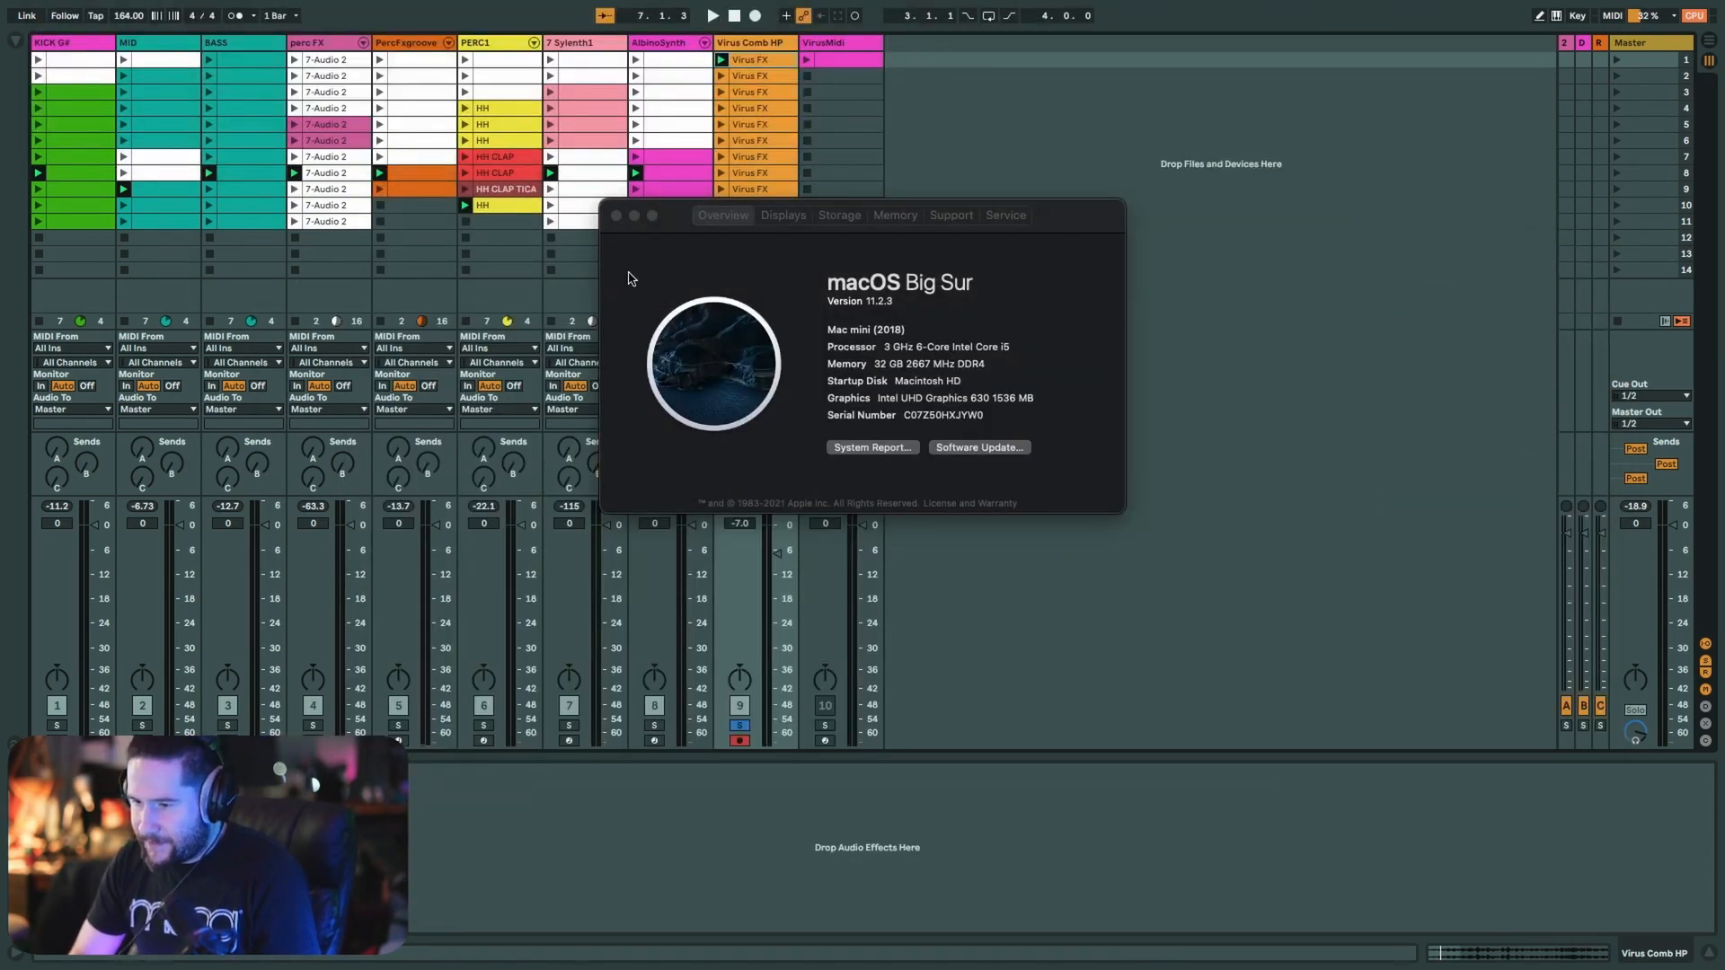
# - Close the About This Mac window and display the waveform and loop of the first Virus FX clip
pyautogui.click(620, 217)
pyautogui.click(616, 216)
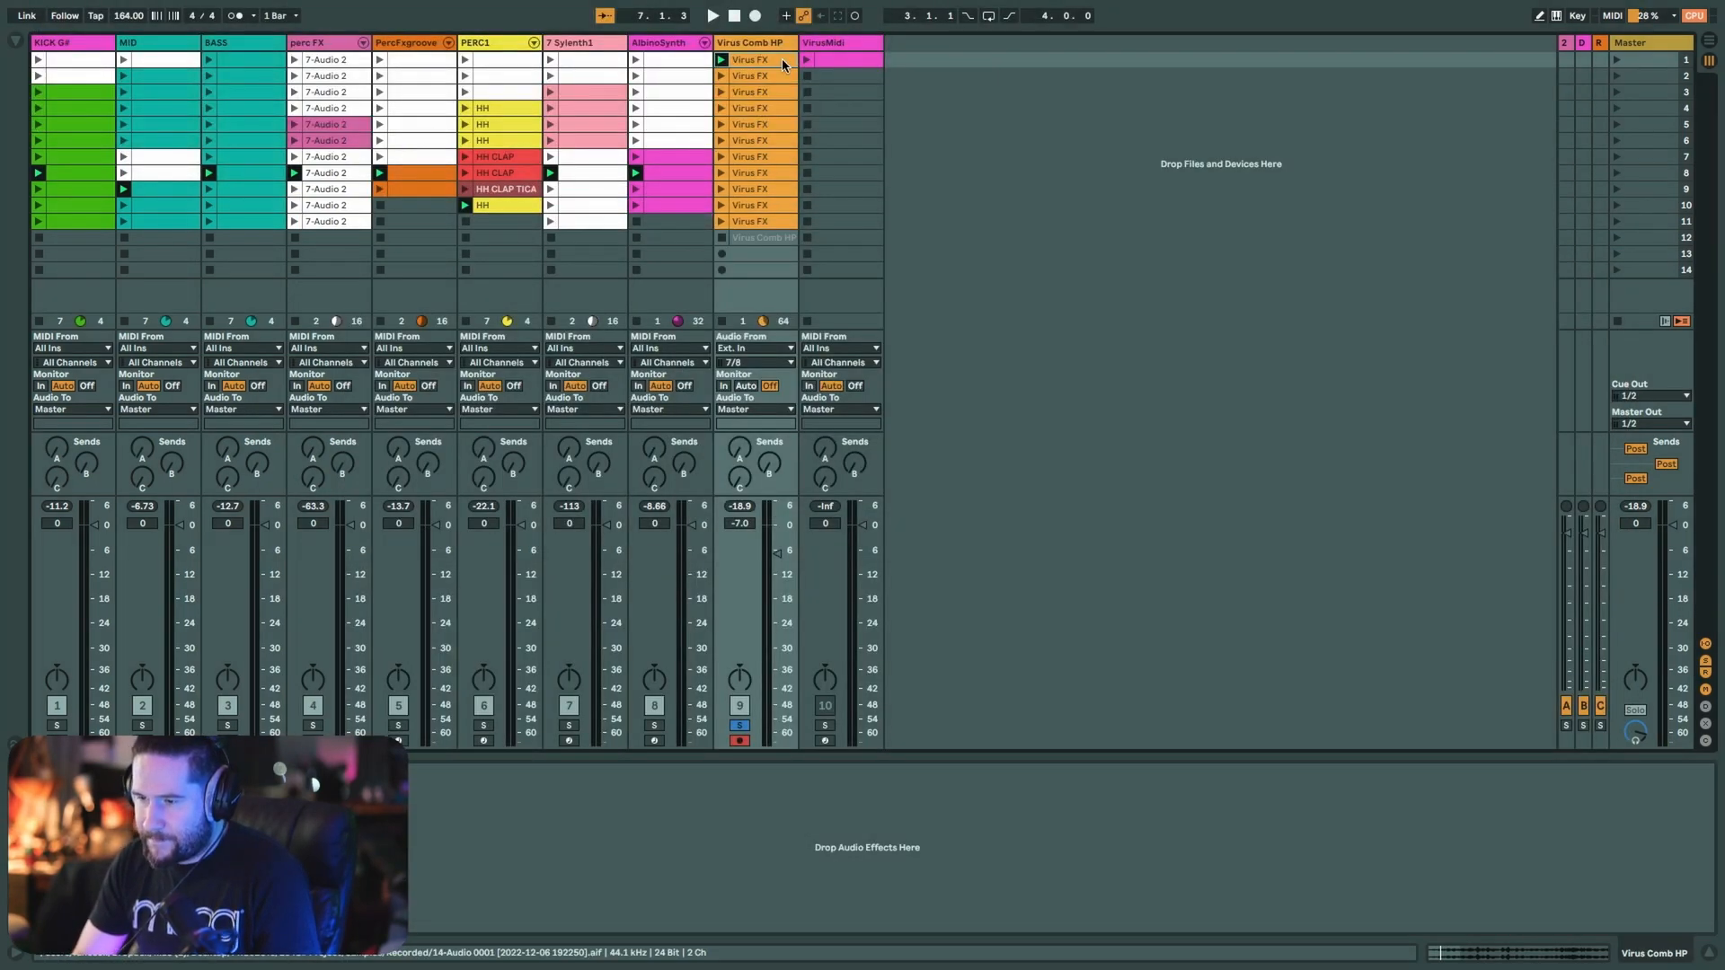
pyautogui.click(1494, 951)
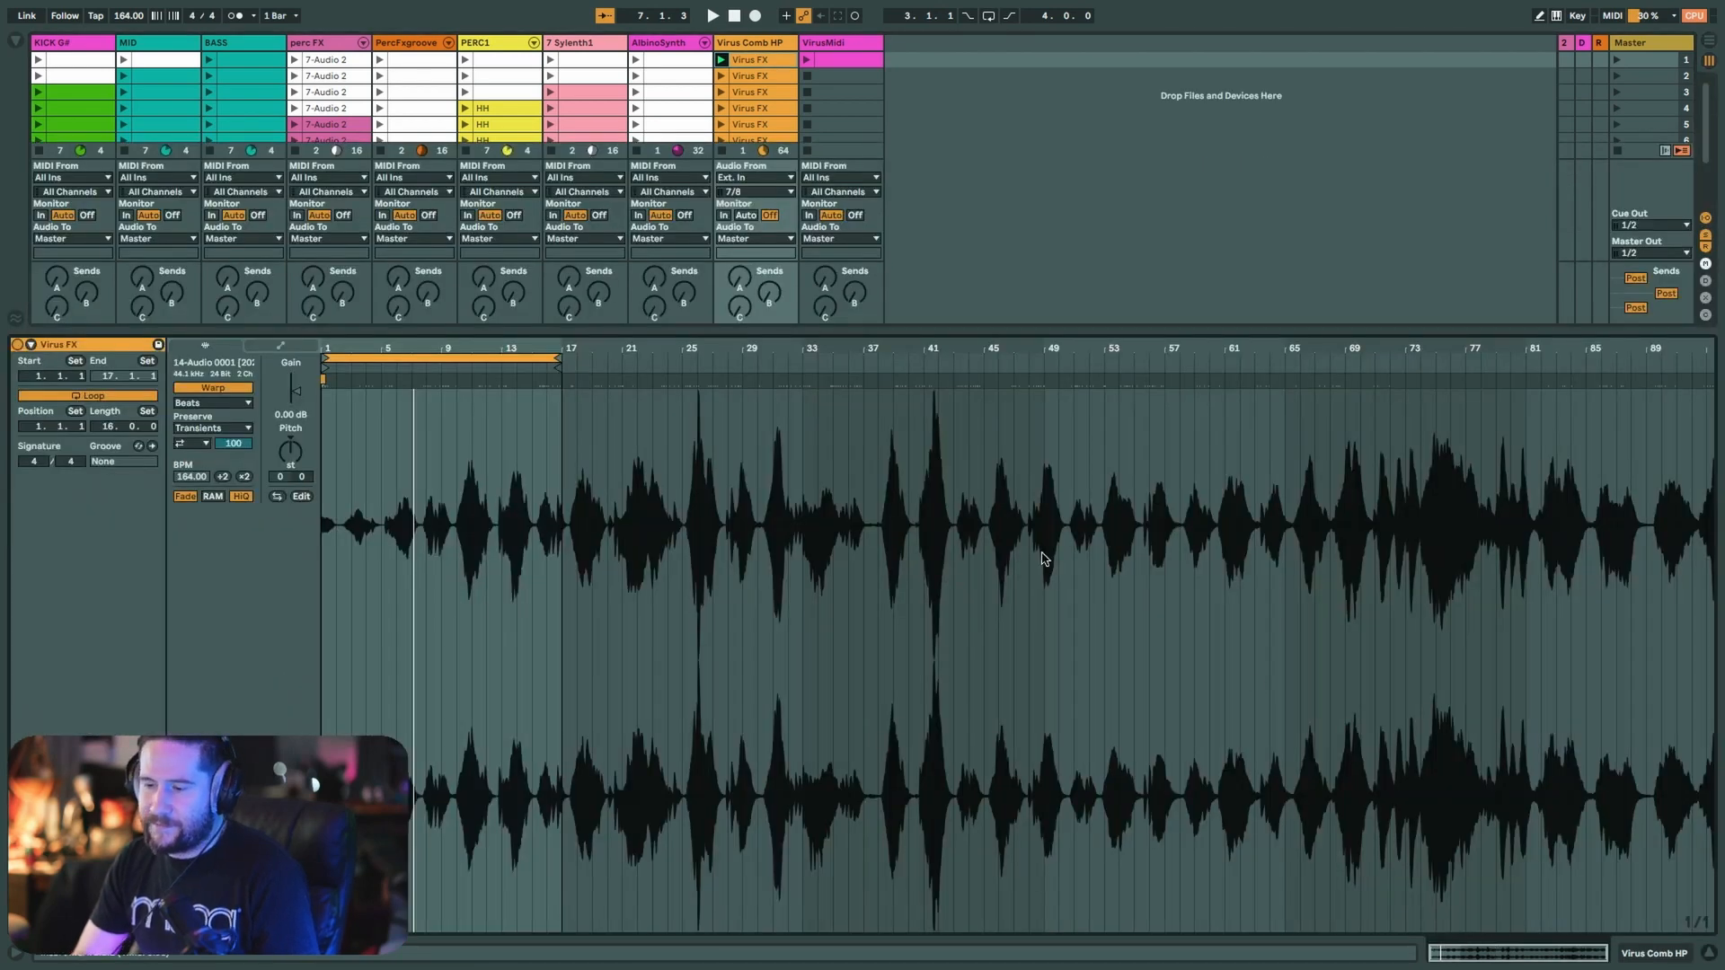
pyautogui.moveTo(542, 351)
pyautogui.mouseDown()
pyautogui.moveTo(541, 499)
pyautogui.moveTo(545, 352)
pyautogui.mouseUp()
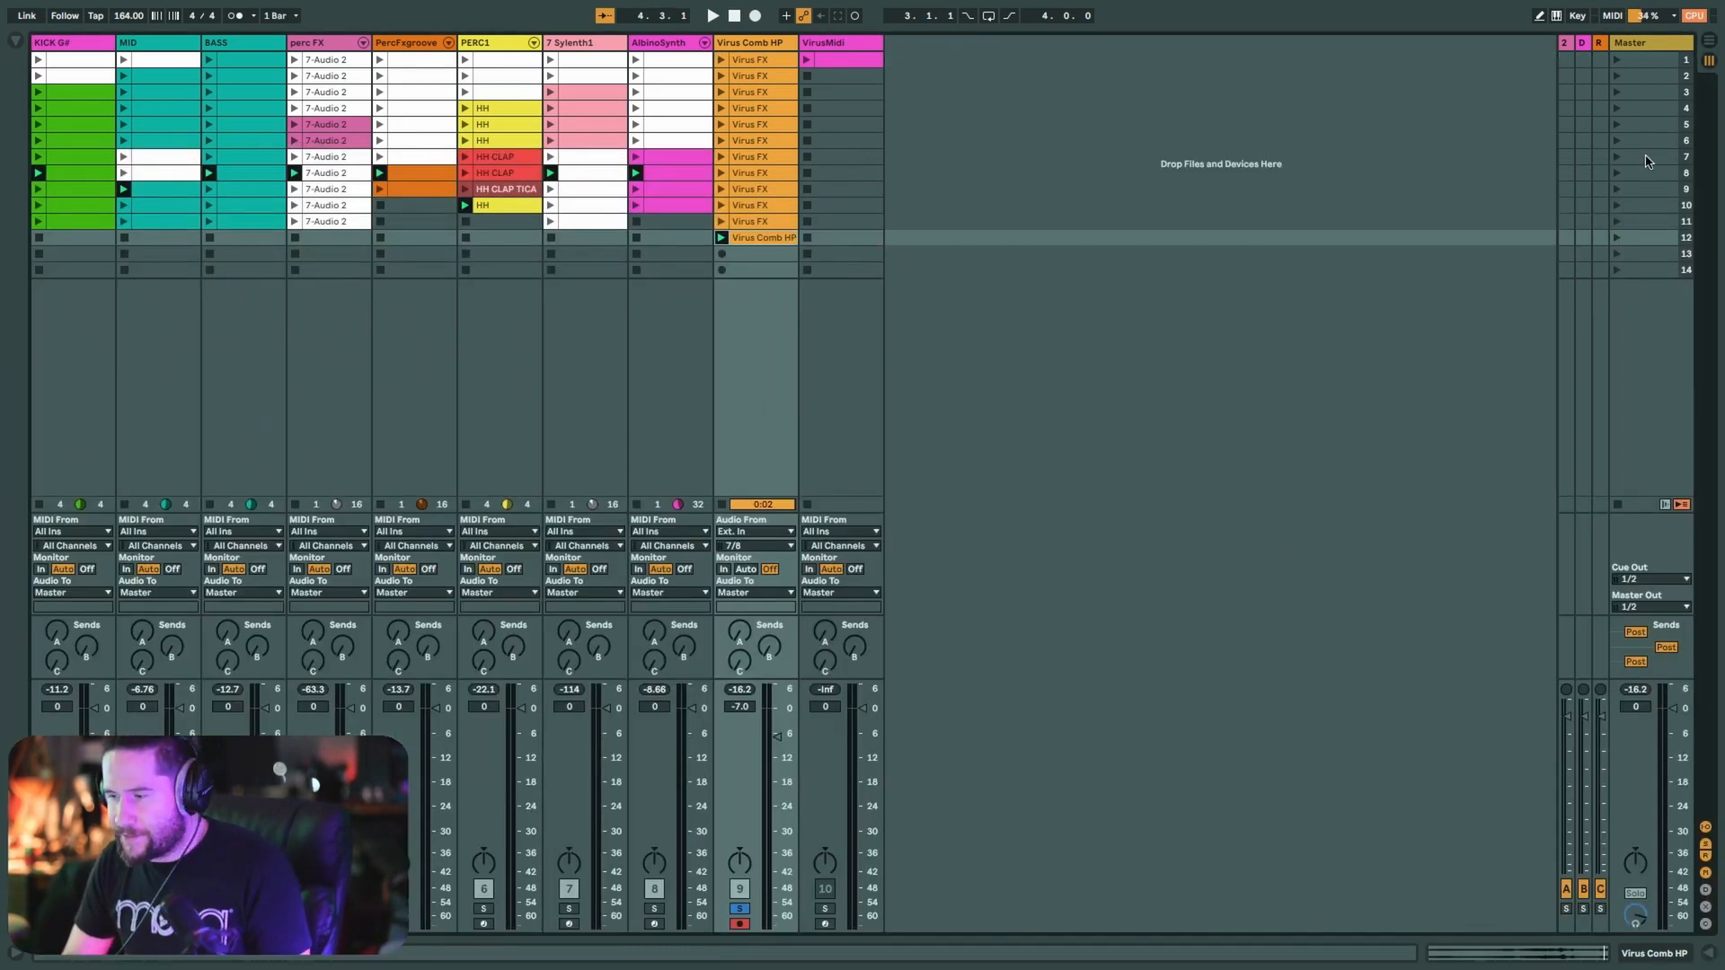
# - Launch scene 7 and take the Virus Comb HP track out of solo
pyautogui.click(1617, 158)
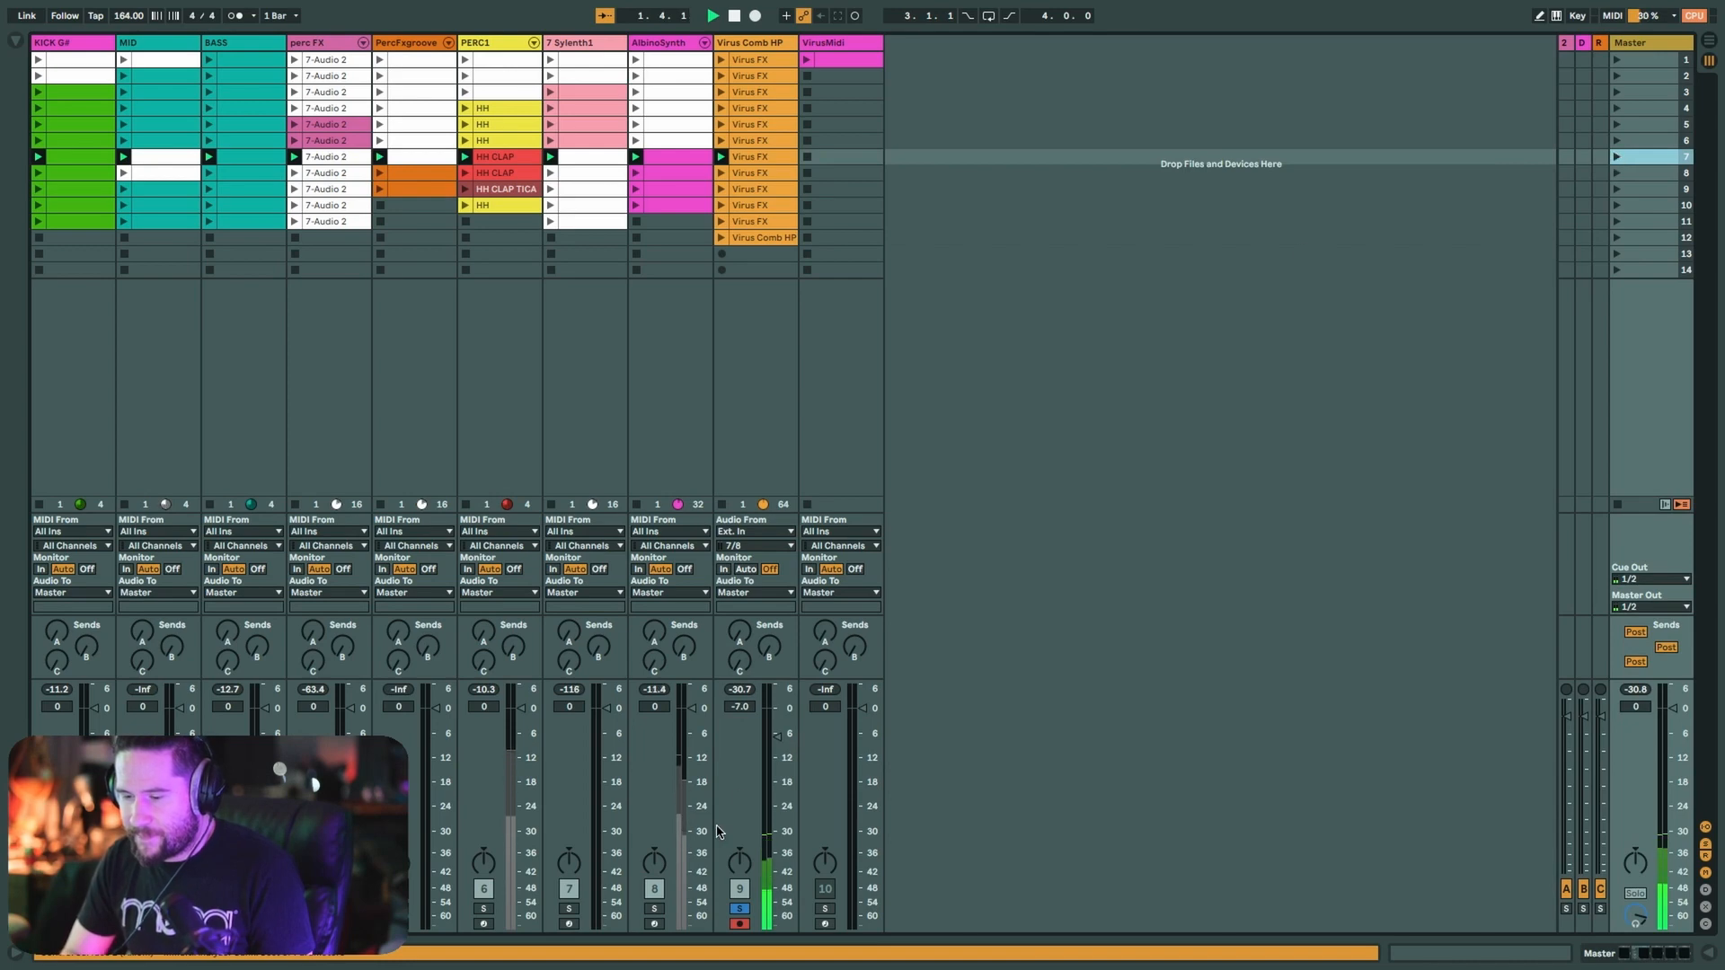
pyautogui.click(739, 909)
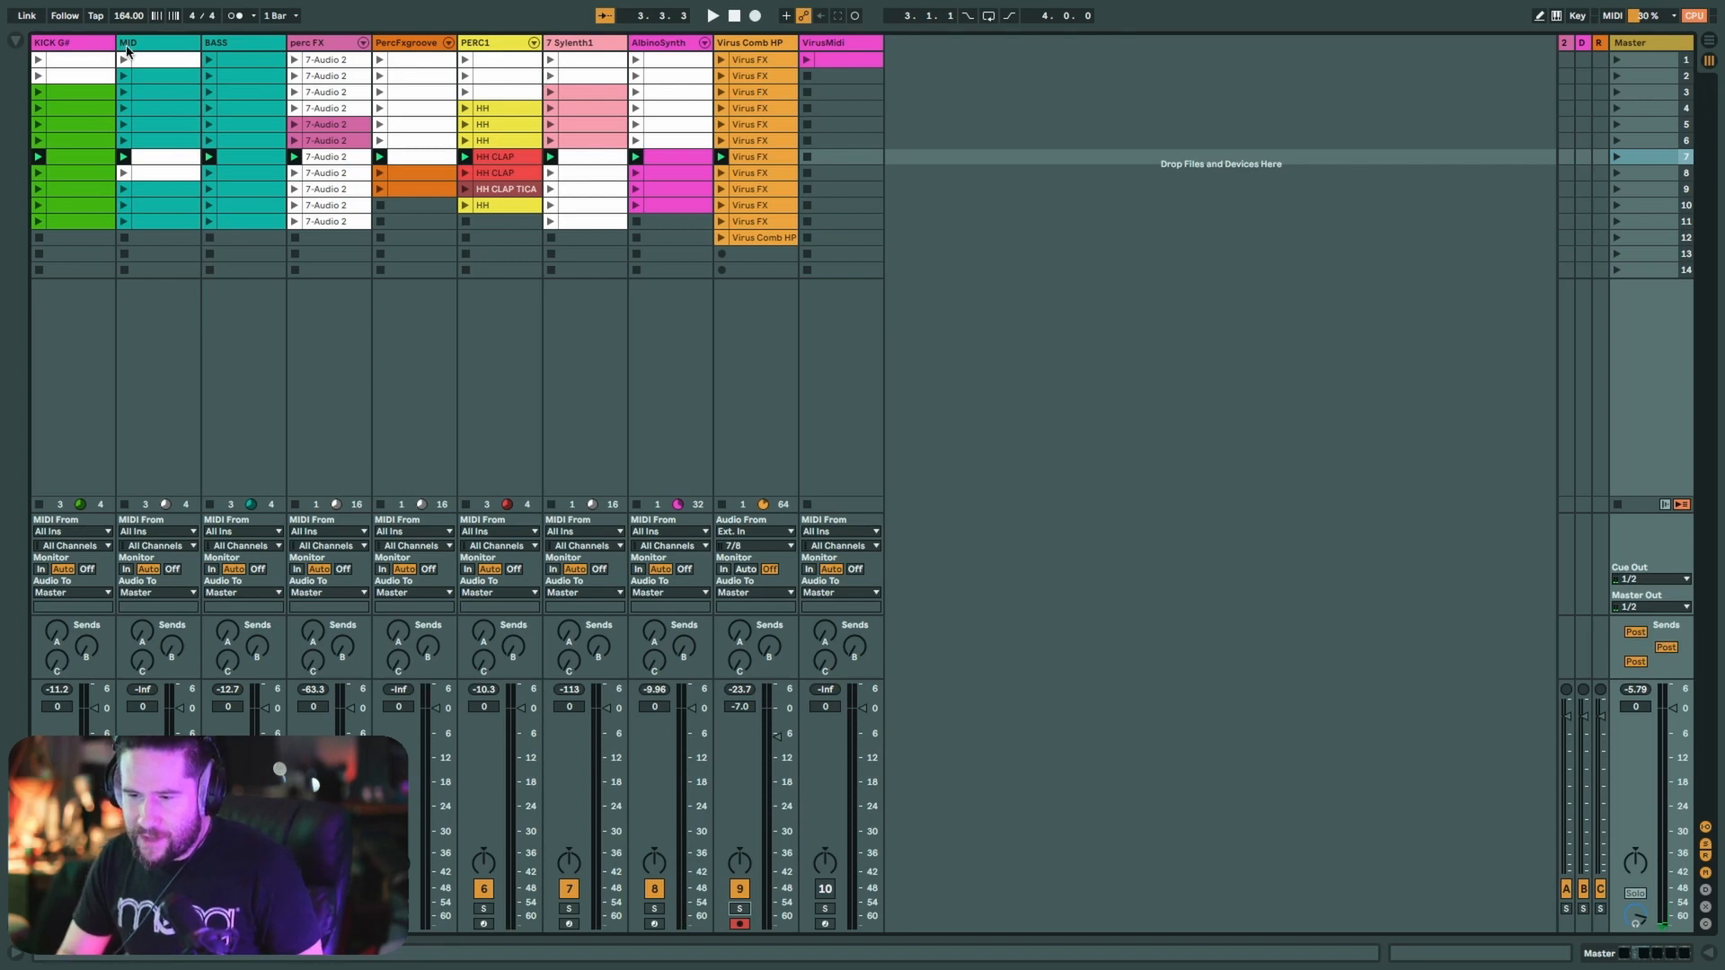
pyautogui.click(80, 60)
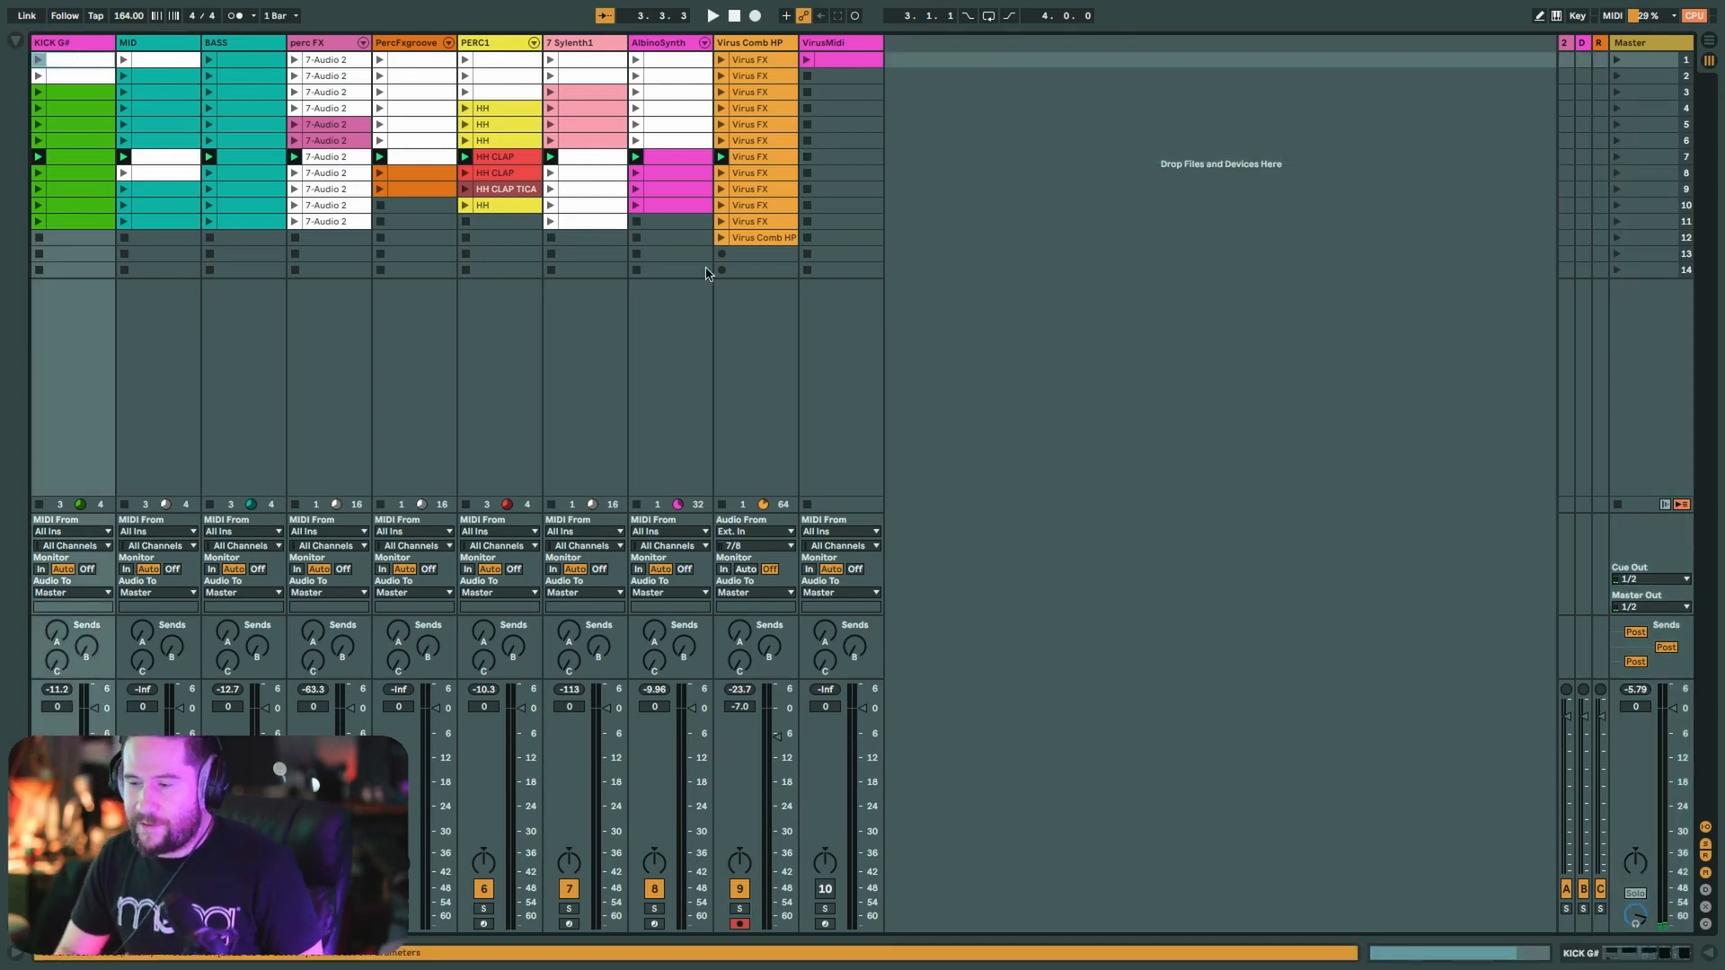
pyautogui.click(759, 239)
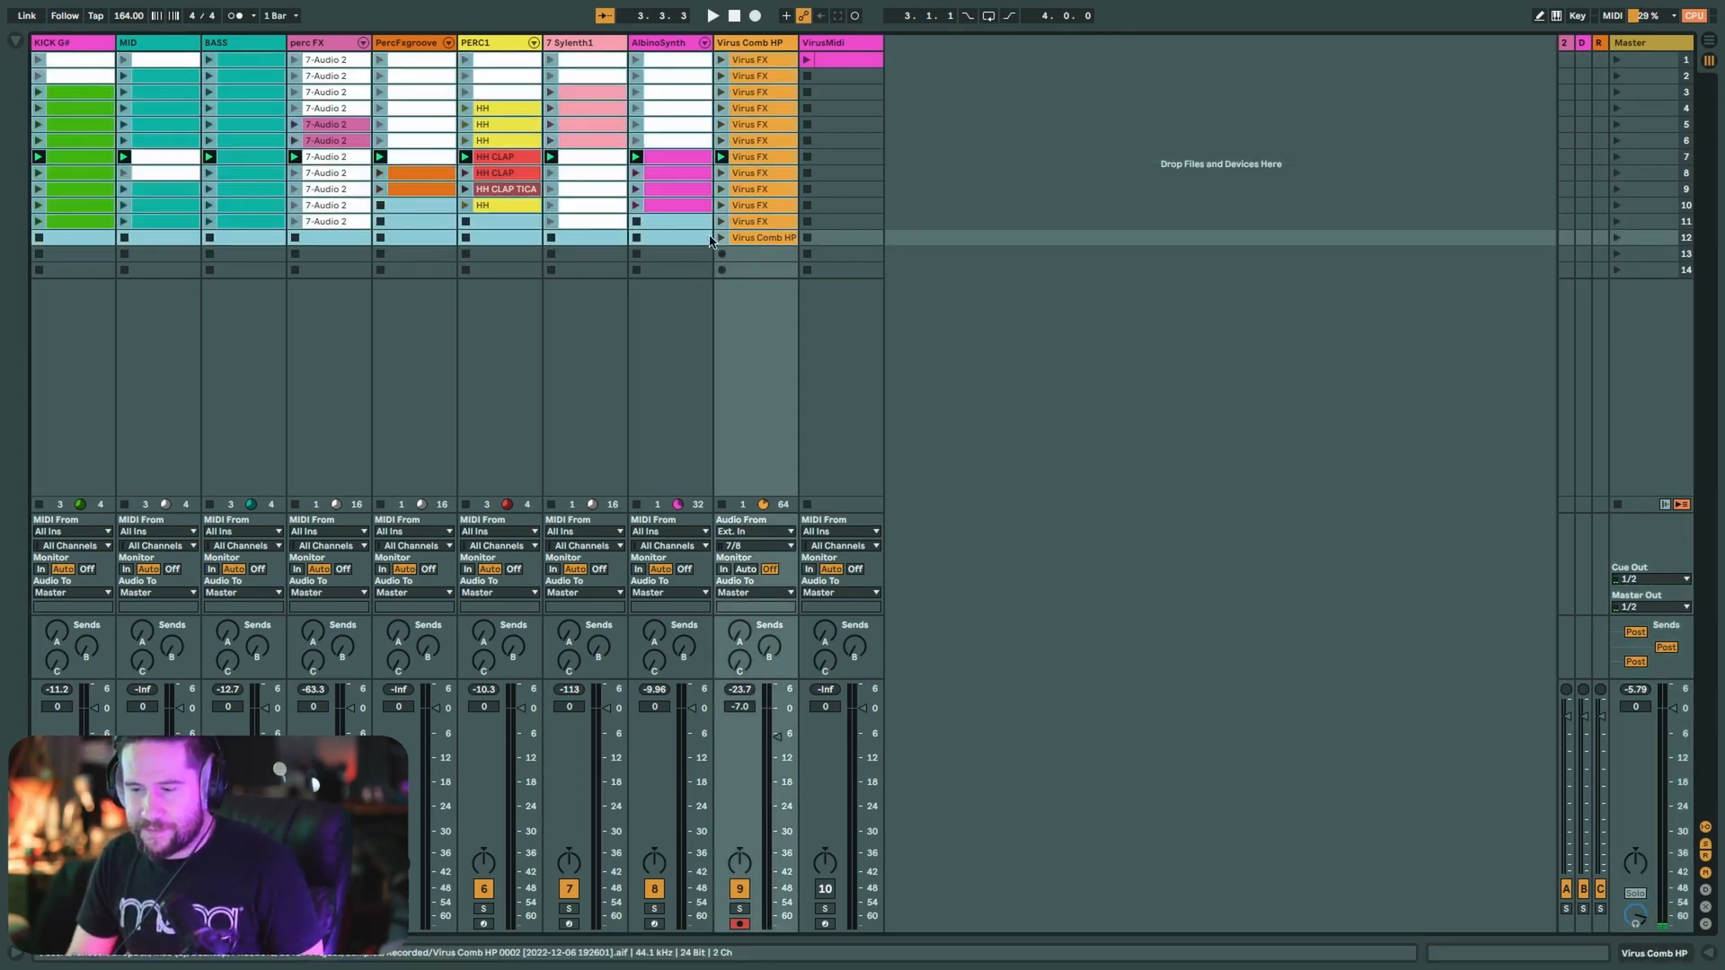
pyautogui.click(657, 241)
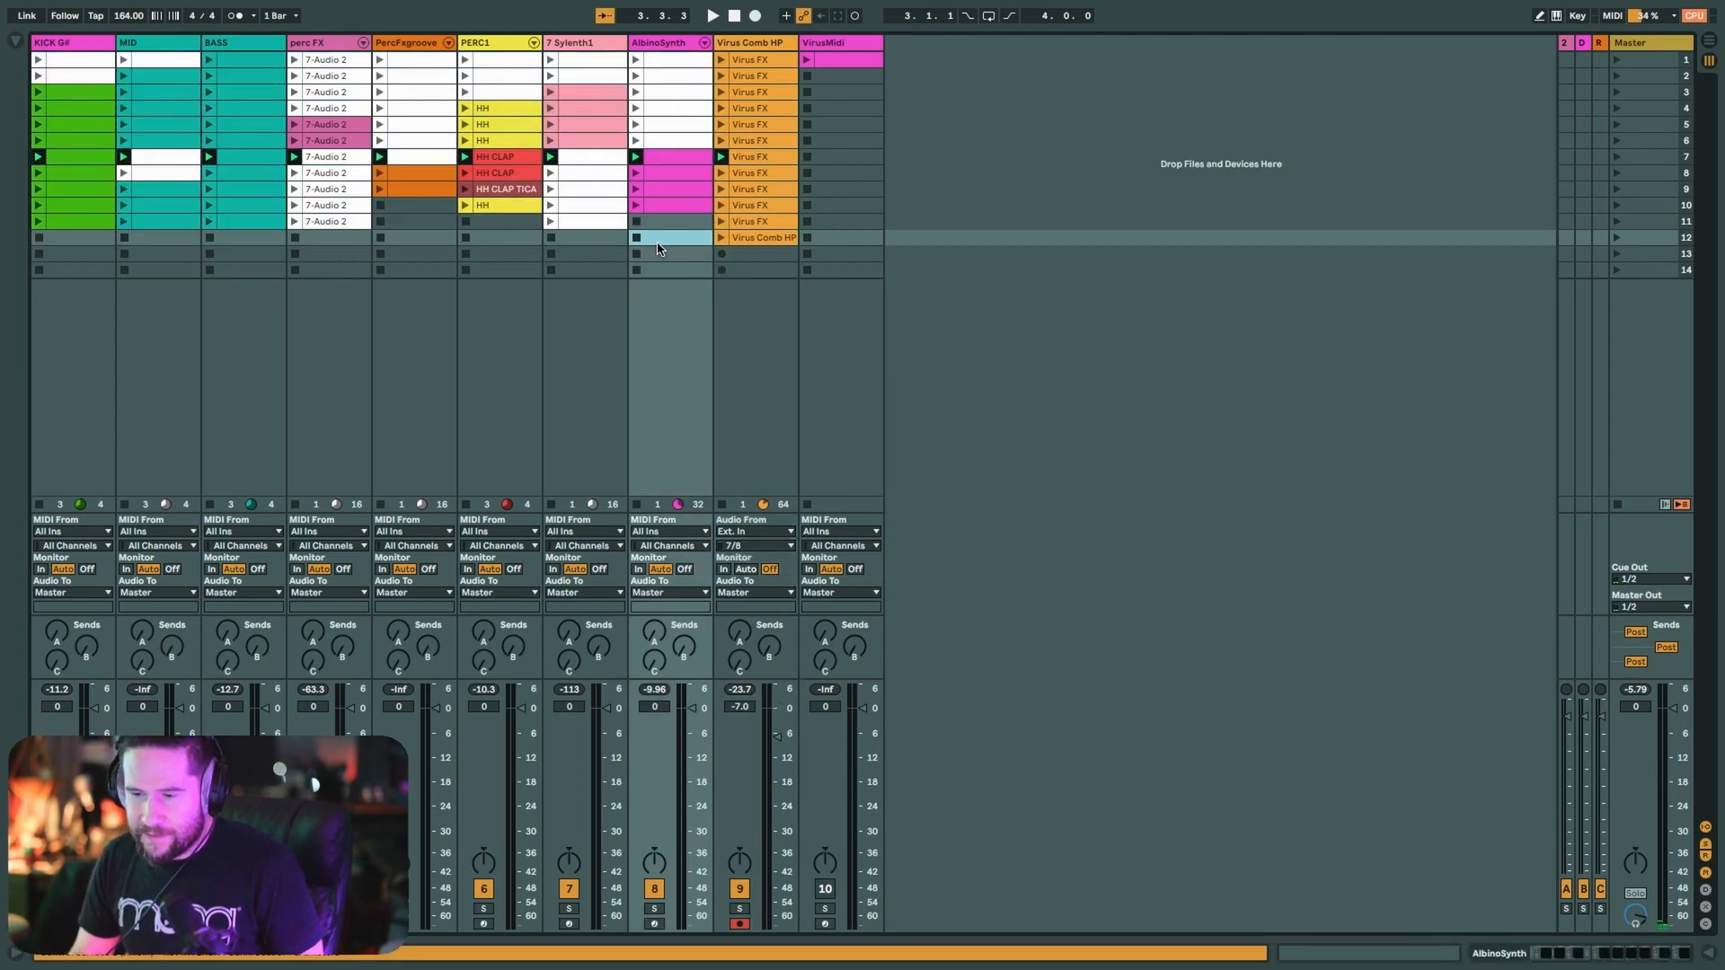
# - Launch scenes 2, 3, 4 and 6 in turn to play through the build-up
pyautogui.click(1617, 76)
pyautogui.click(1617, 92)
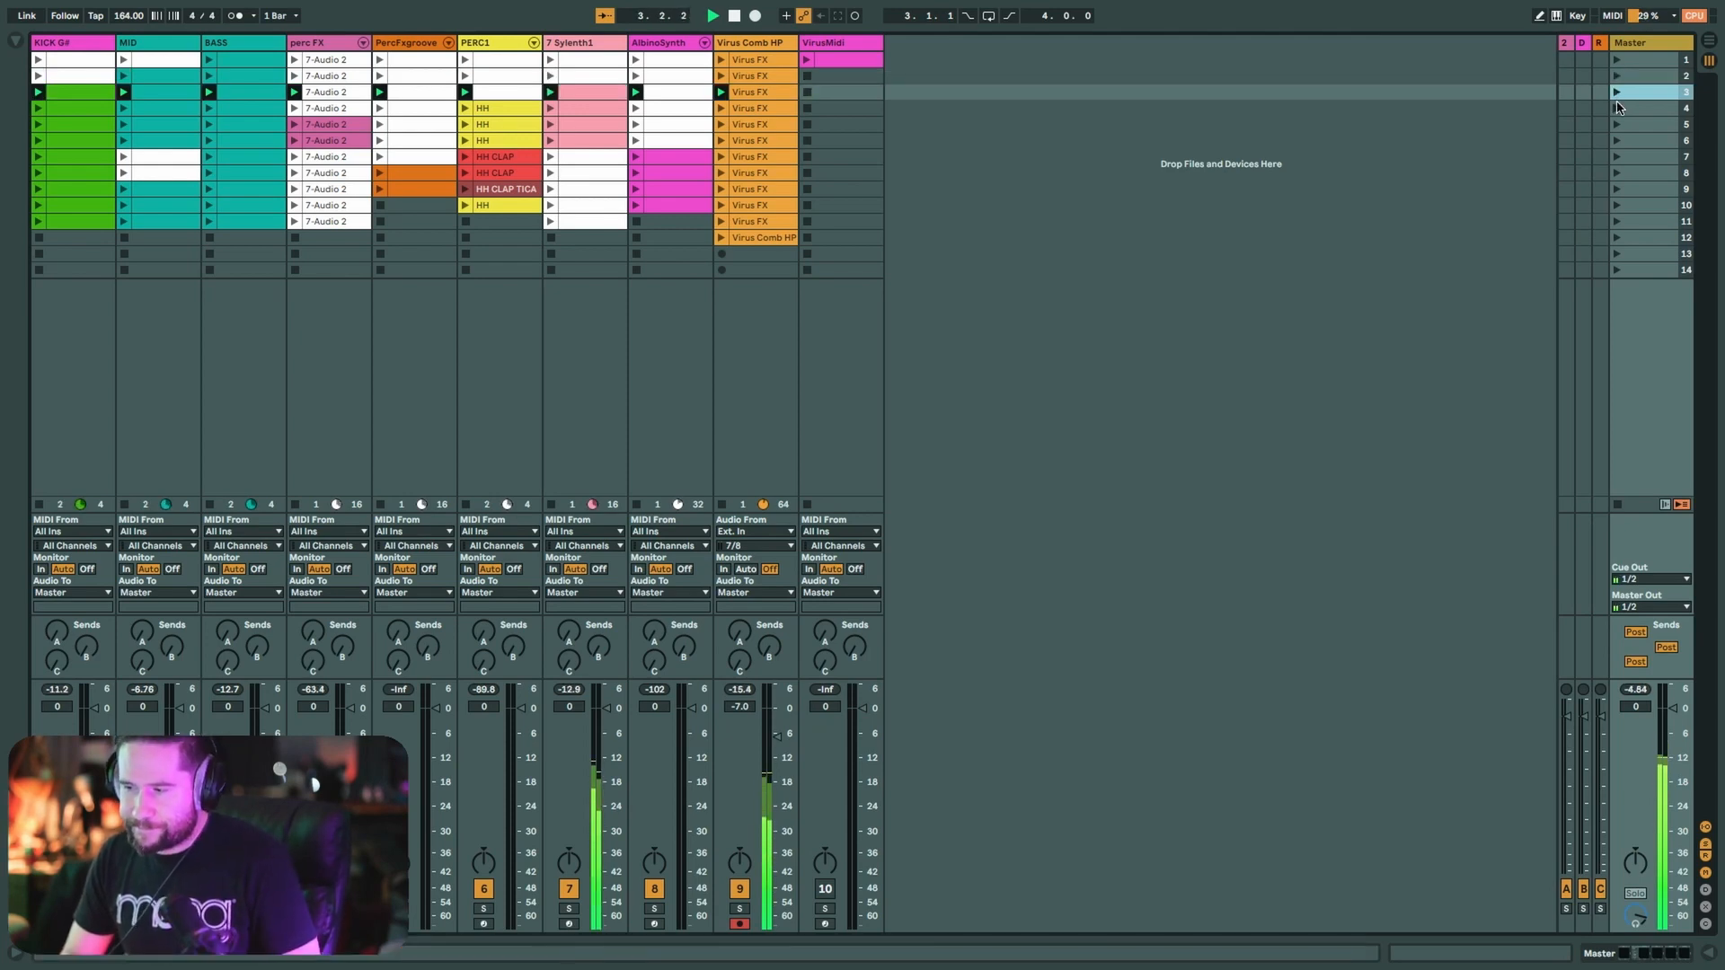
pyautogui.click(1617, 107)
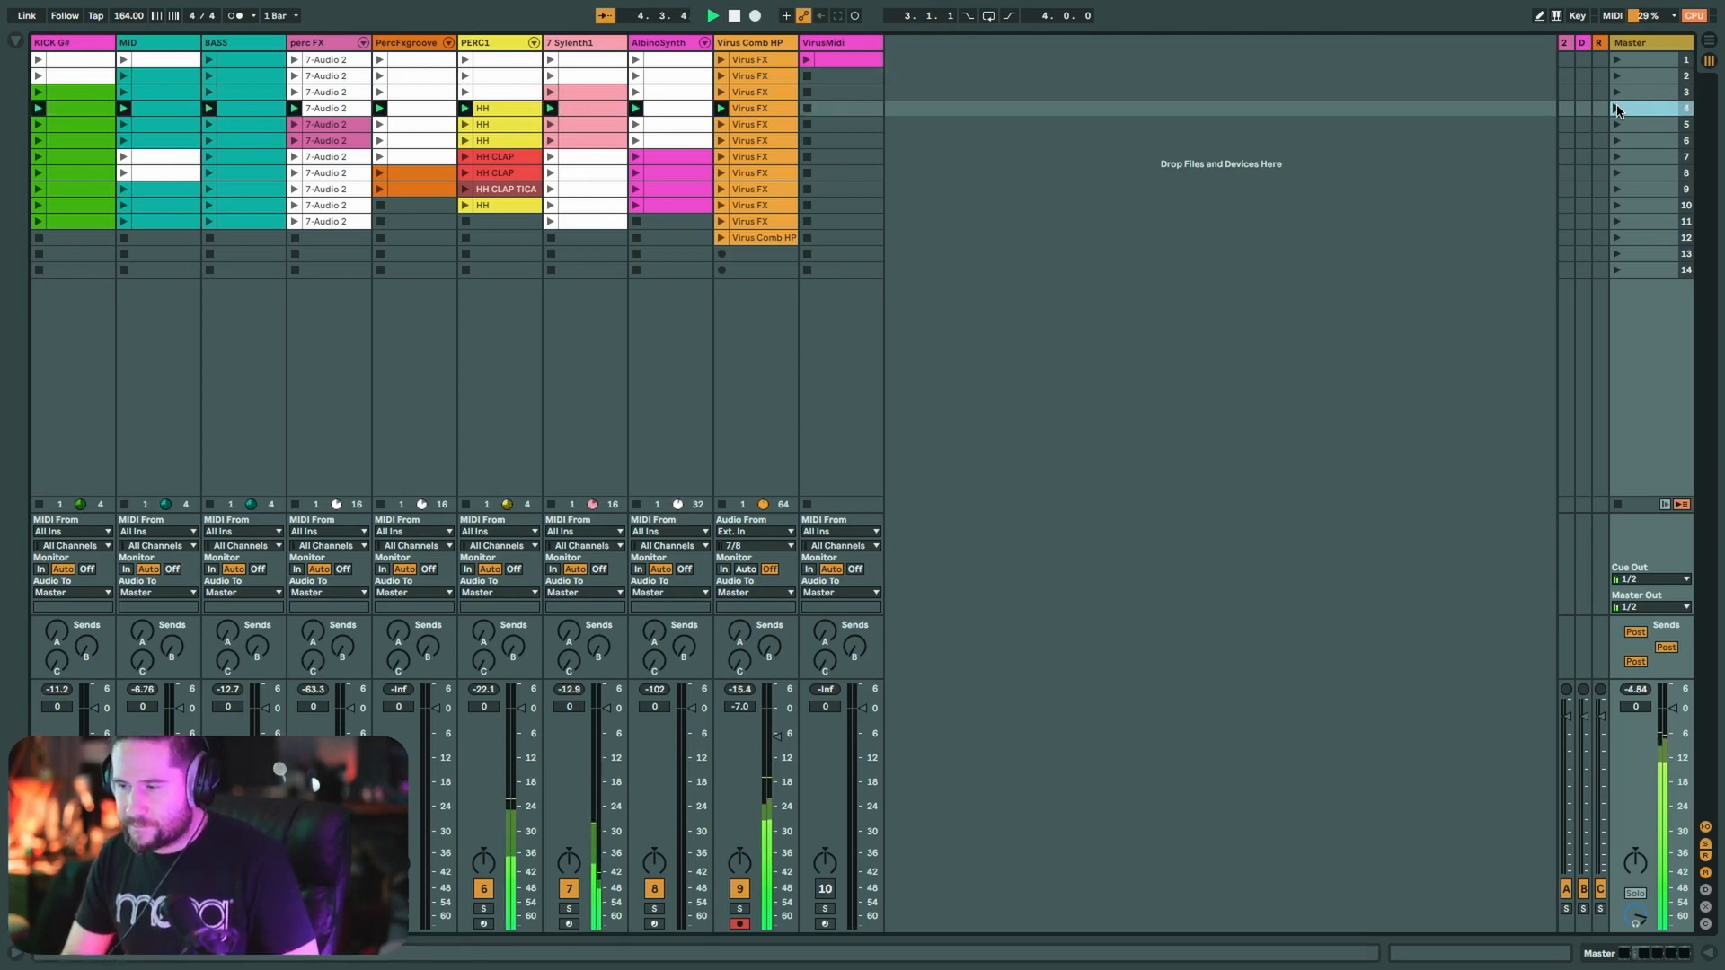
pyautogui.click(1618, 142)
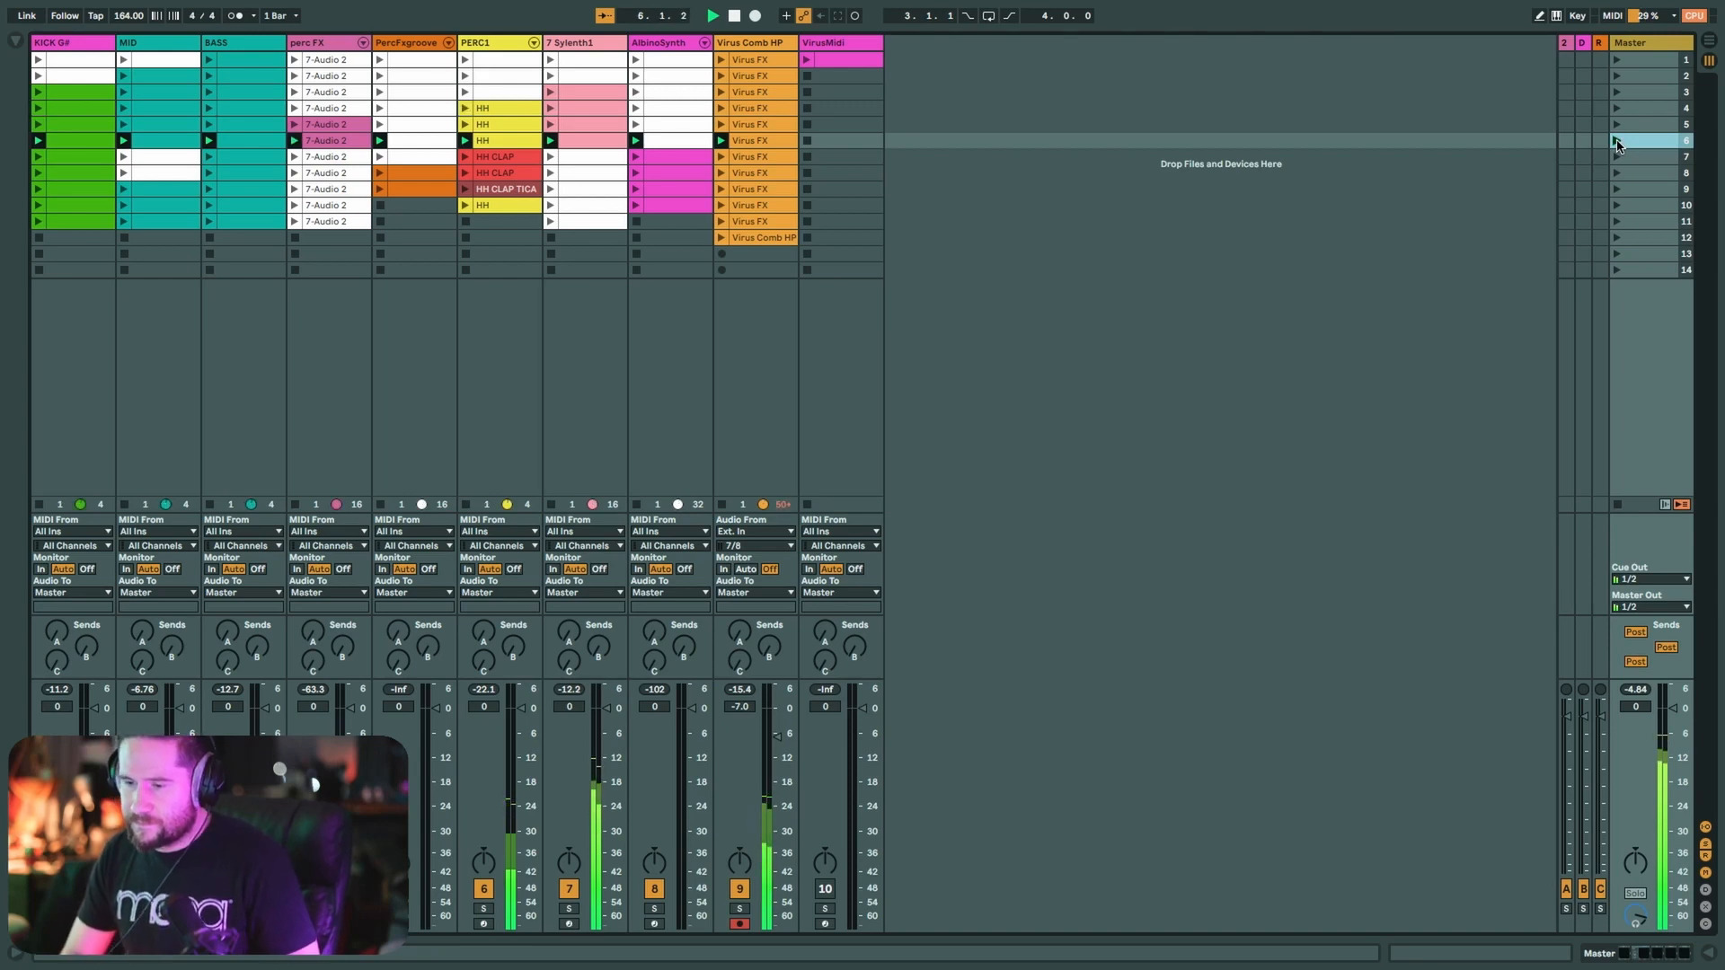
# - Bring in the AlbinoSynth clip from scene 8, and launch scene 10 followed by scene 9
pyautogui.click(635, 173)
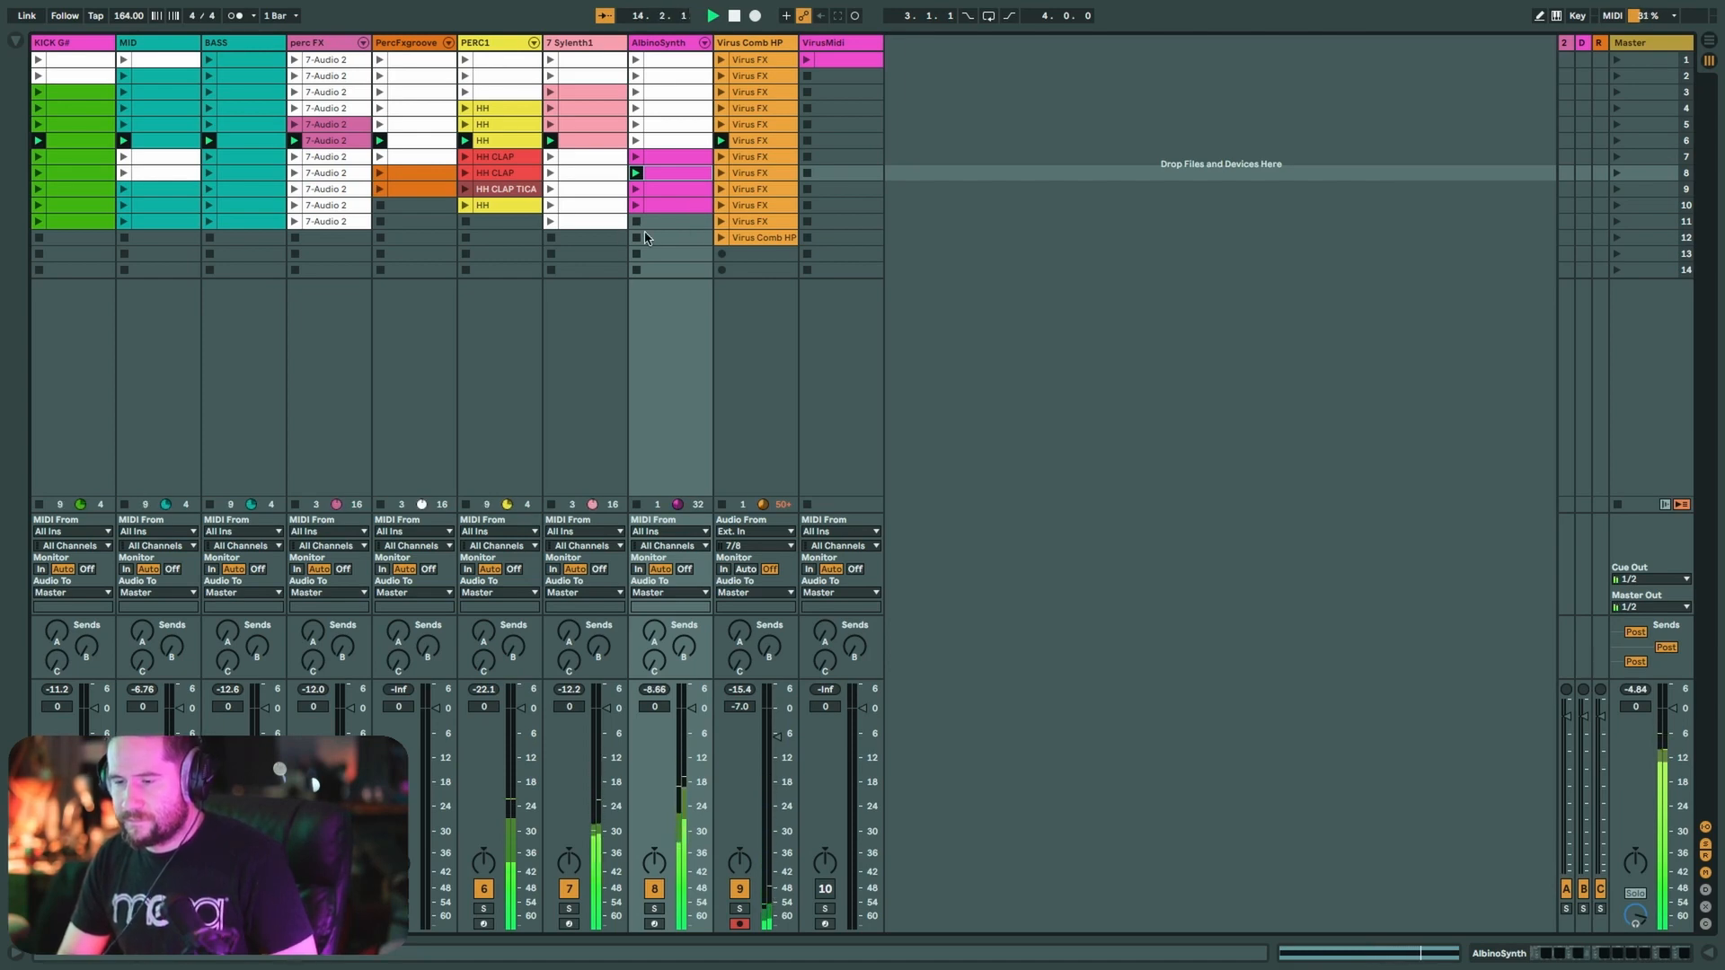
pyautogui.click(1615, 204)
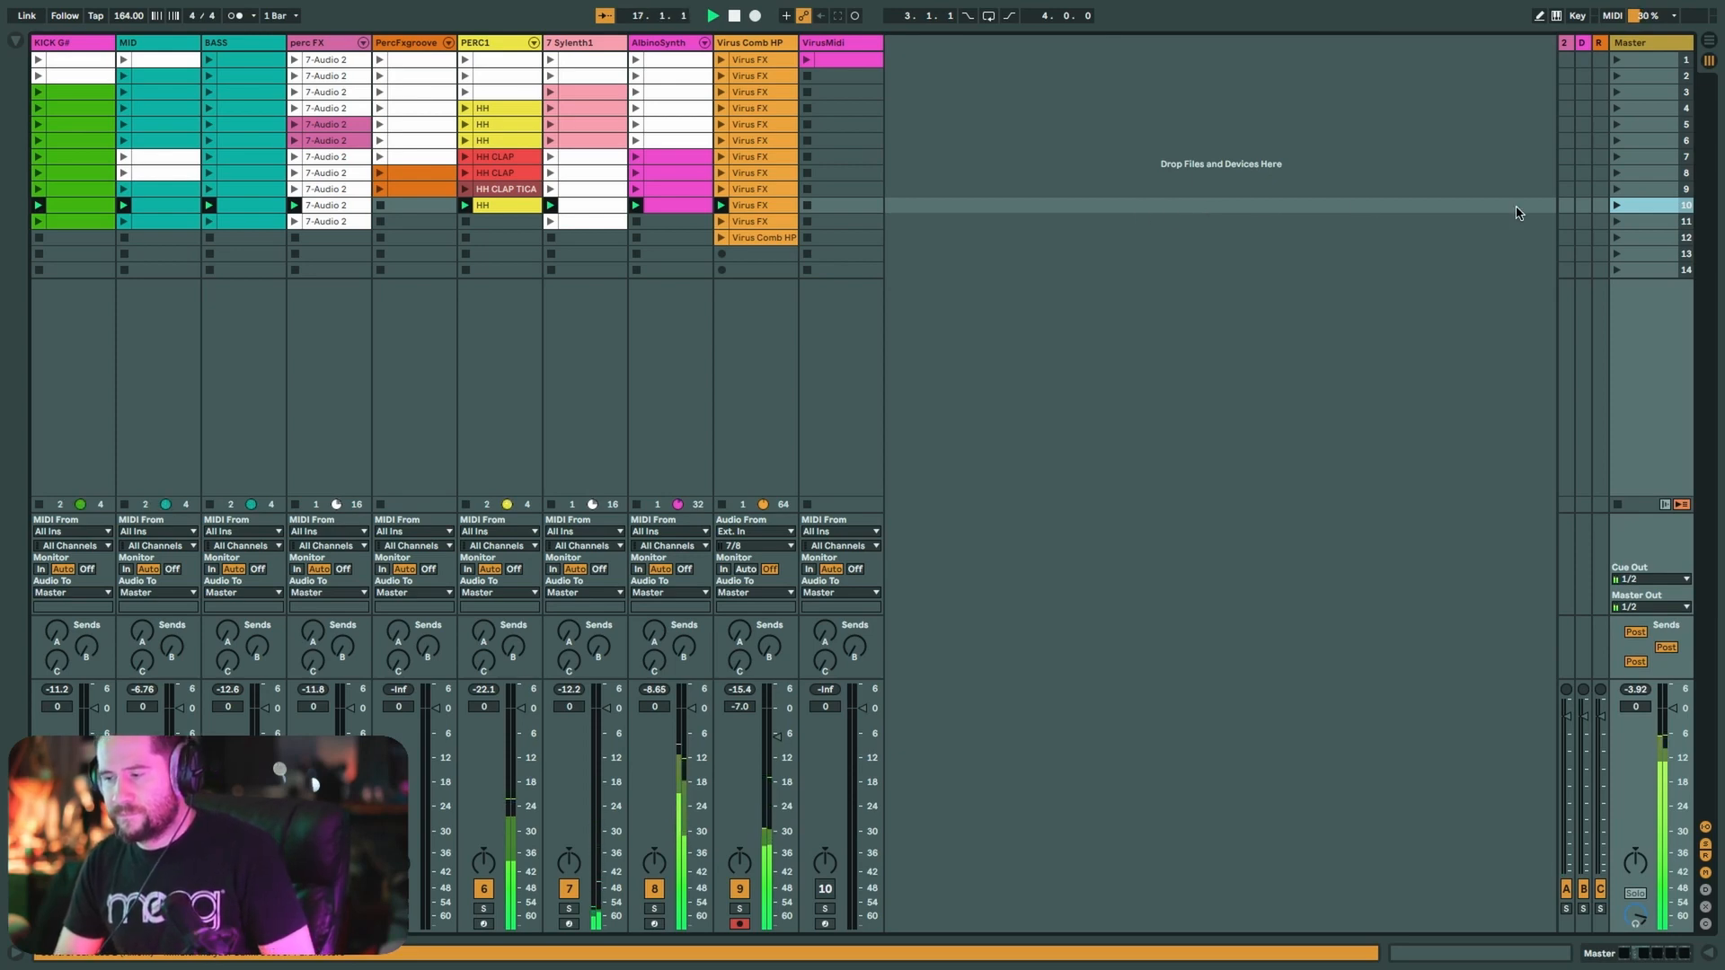
pyautogui.click(1616, 190)
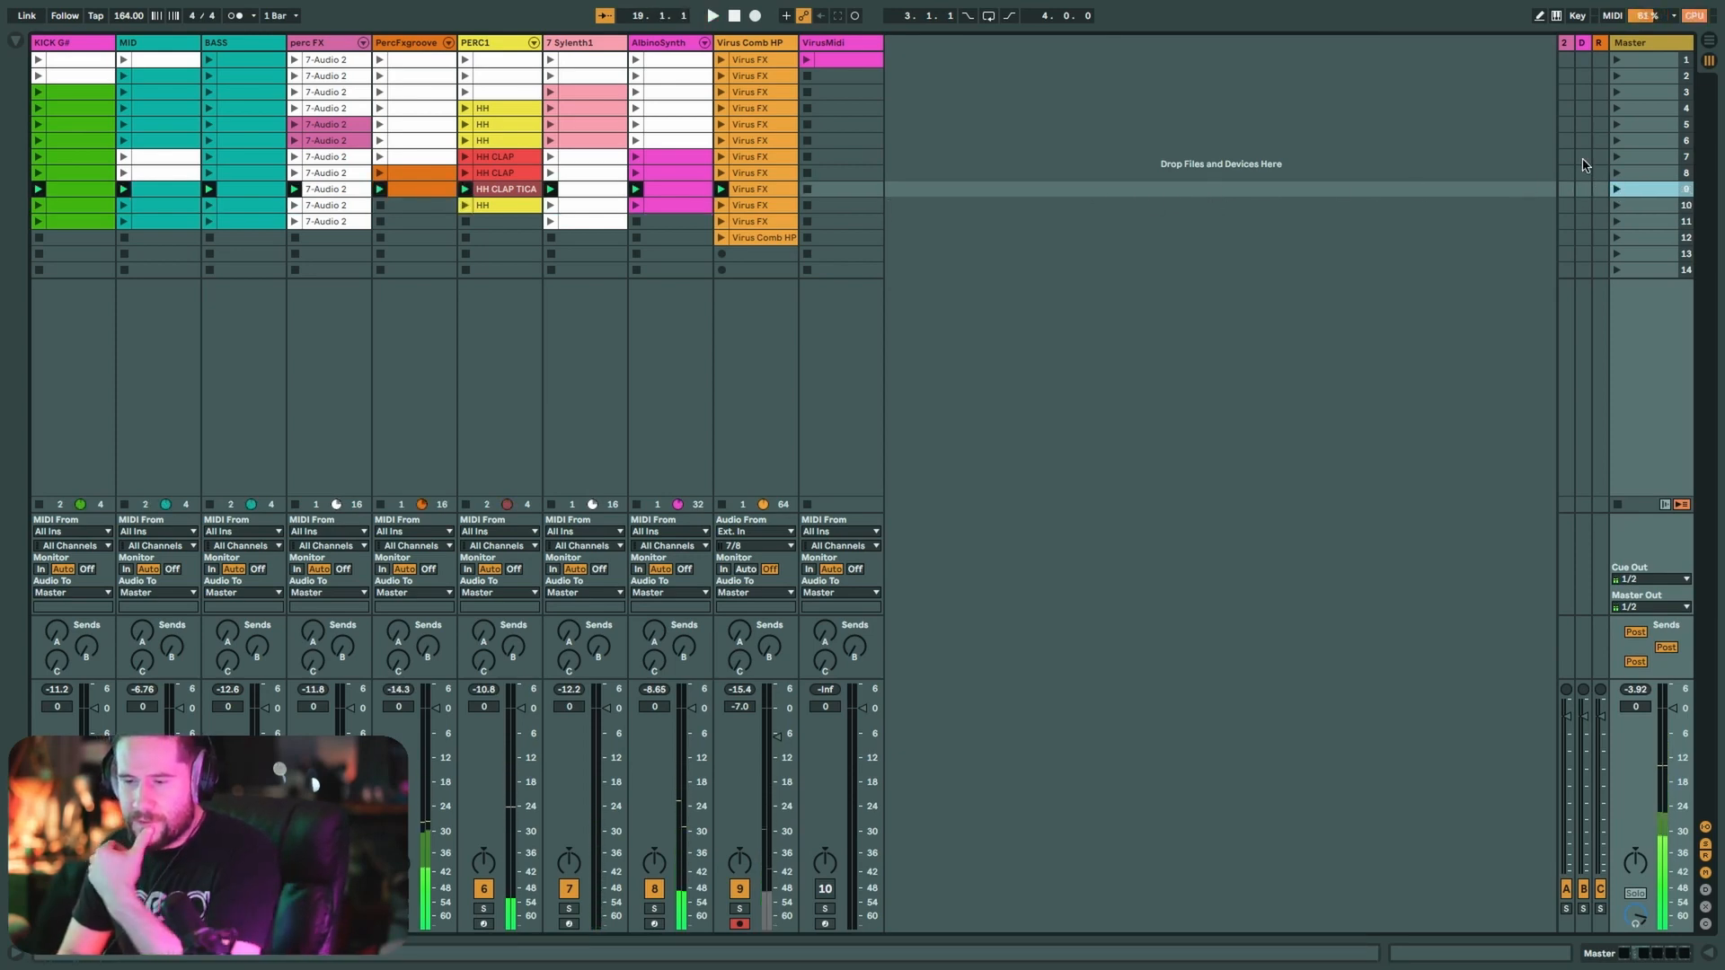
pyautogui.click(1644, 108)
pyautogui.click(1638, 79)
pyautogui.click(1642, 93)
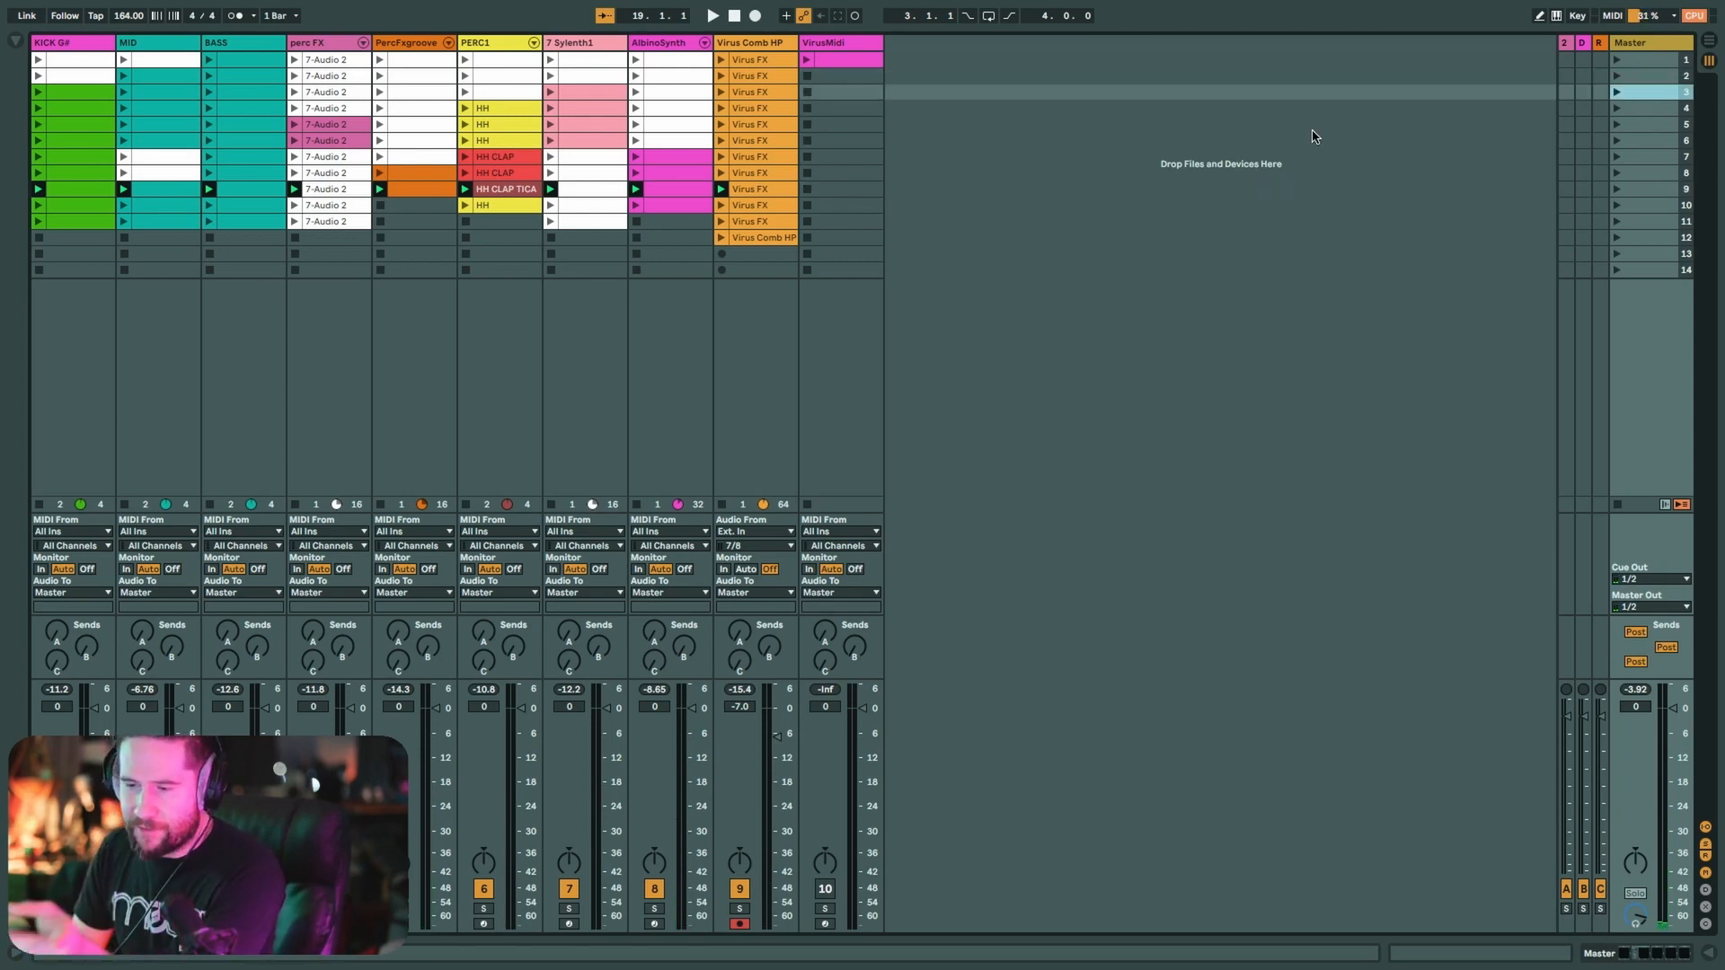
# - Copy the whole block of session clips in scenes 1 to 12 across all ten tracks and switch to the Arrangement view
pyautogui.click(77, 61)
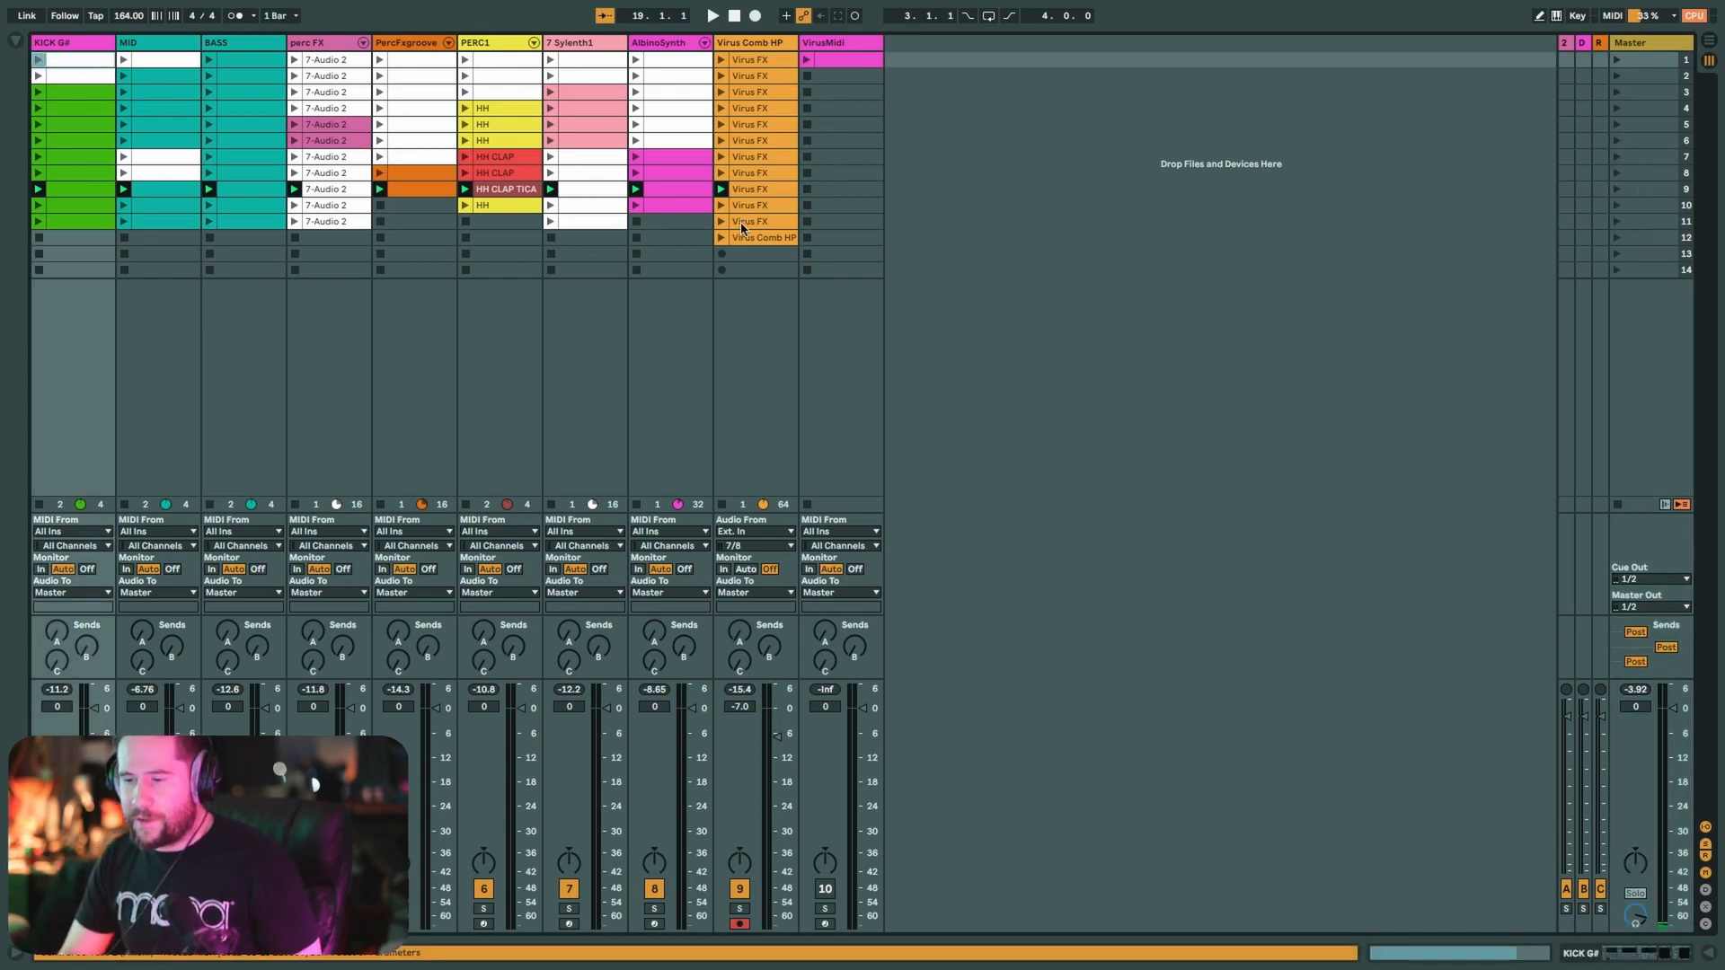
pyautogui.click(774, 239)
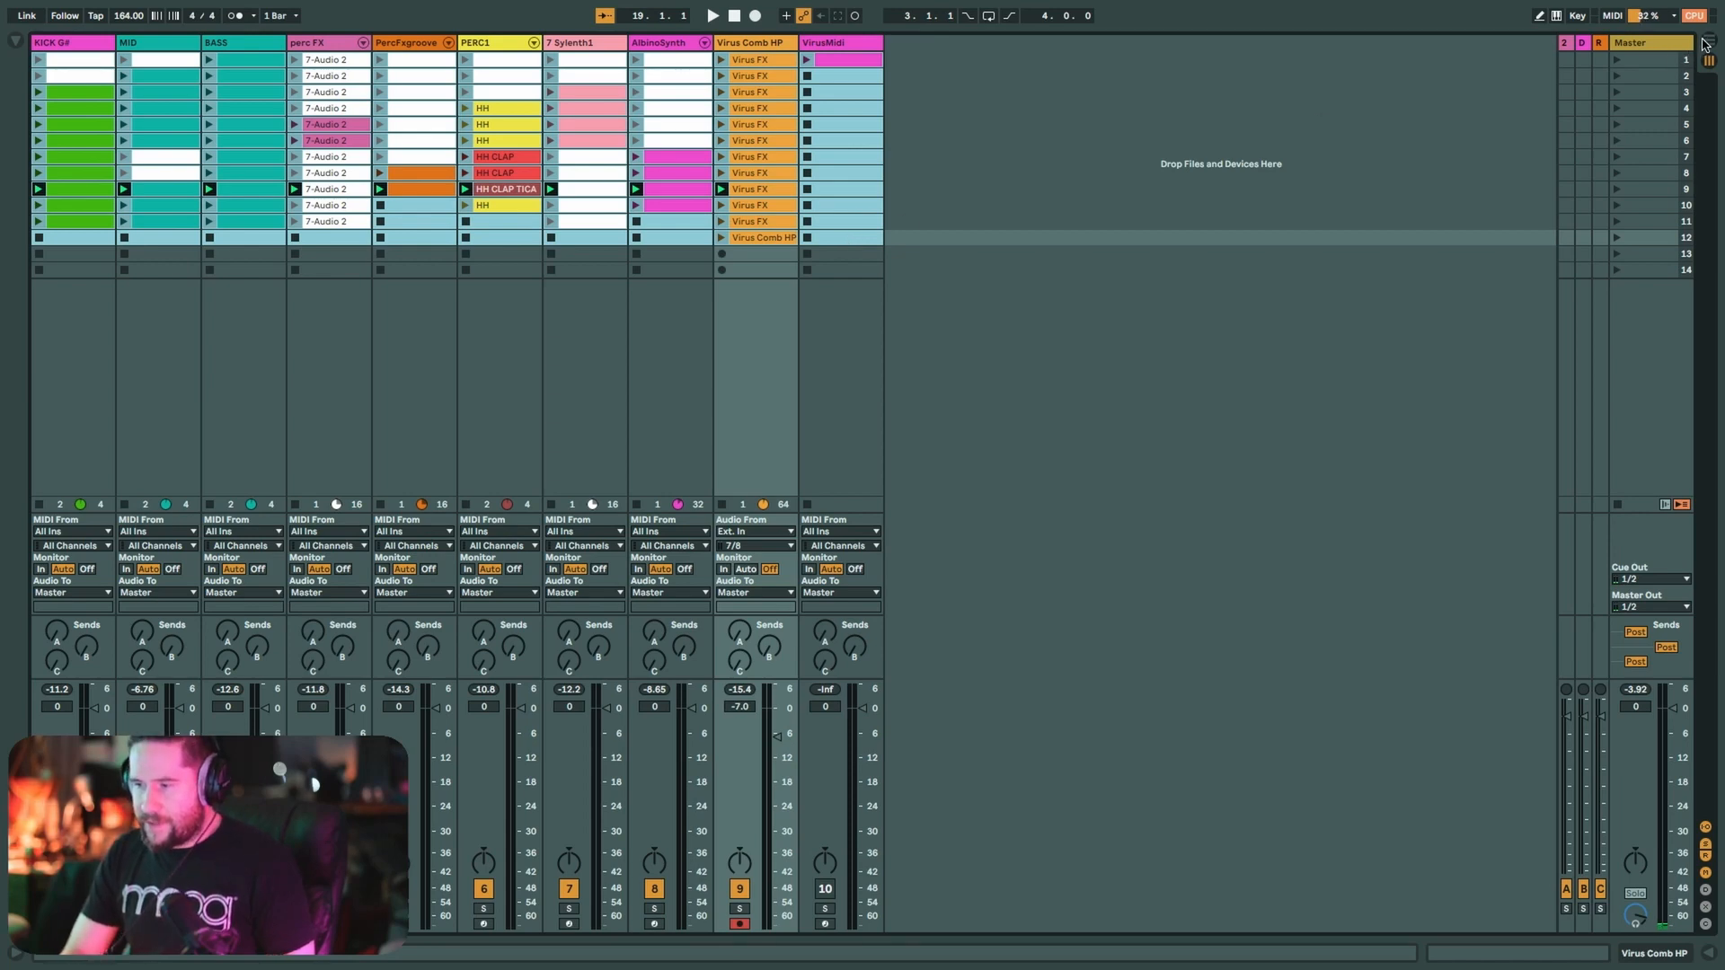
pyautogui.press('Tab')
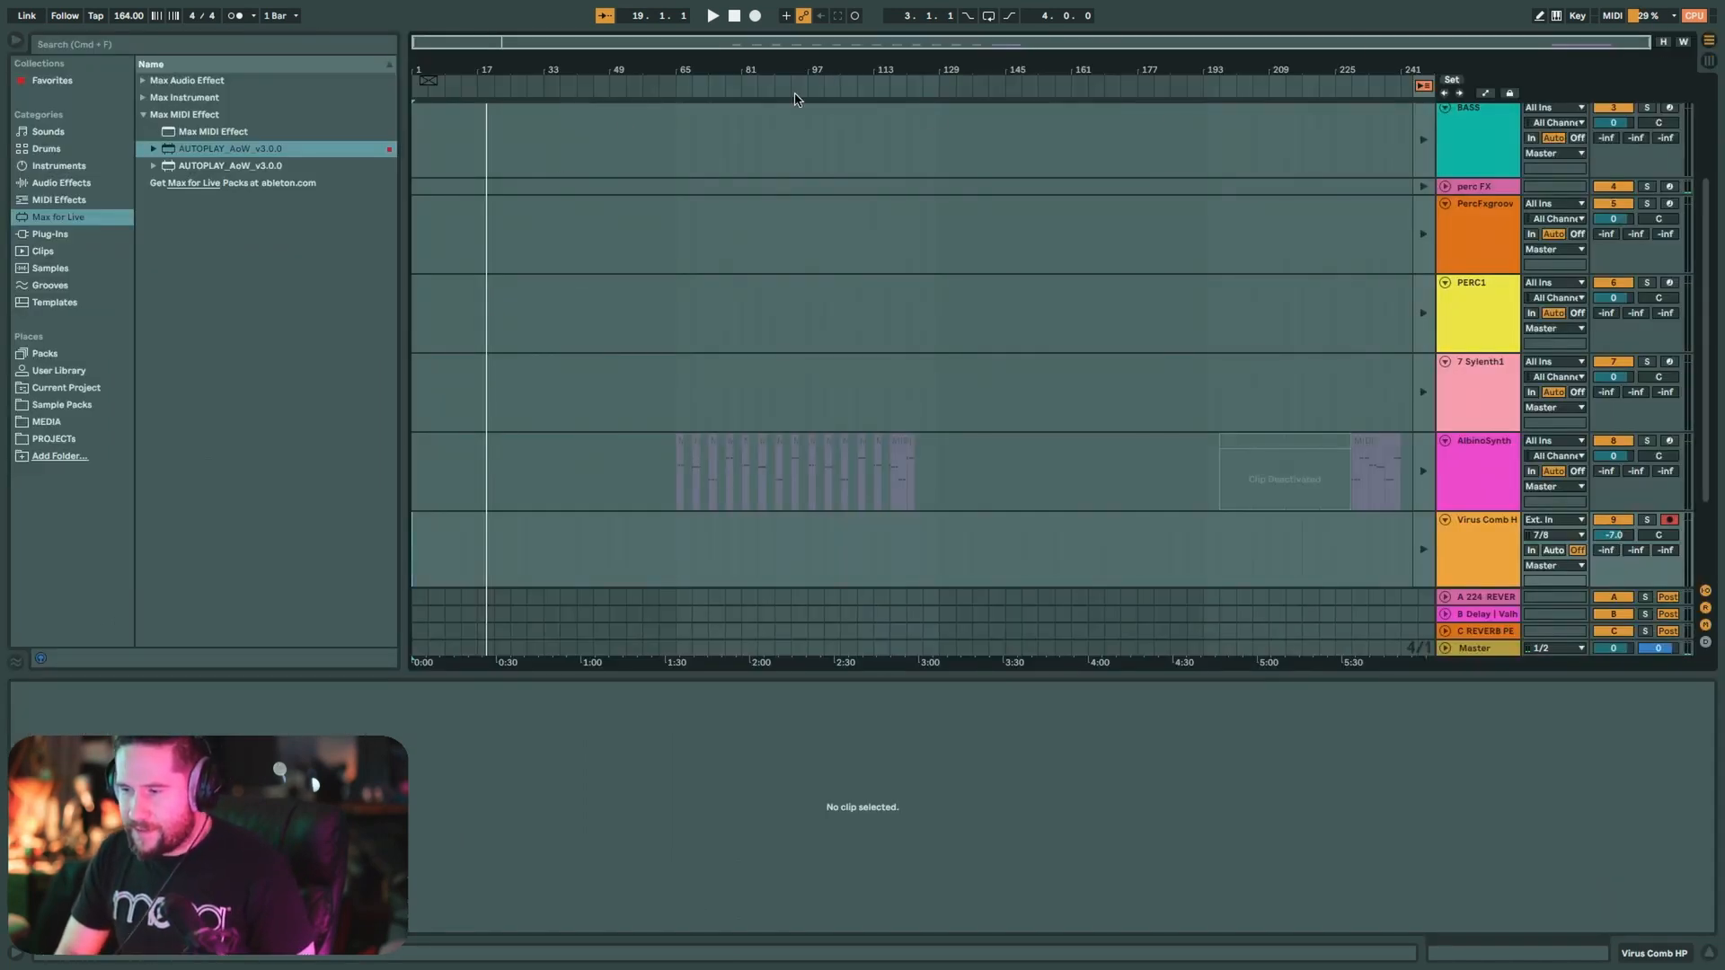
# - Return all tracks to arrangement playback and delete the old AlbinoSynth clips from the timeline
pyautogui.click(1426, 86)
pyautogui.moveTo(627, 464); pyautogui.dragTo(1408, 470)
pyautogui.press('Delete')
# - Paste the copied session clips into the arrangement at bar 1, starting on the KICK G# track, and inspect their layout
pyautogui.scroll(3, 538, 203)
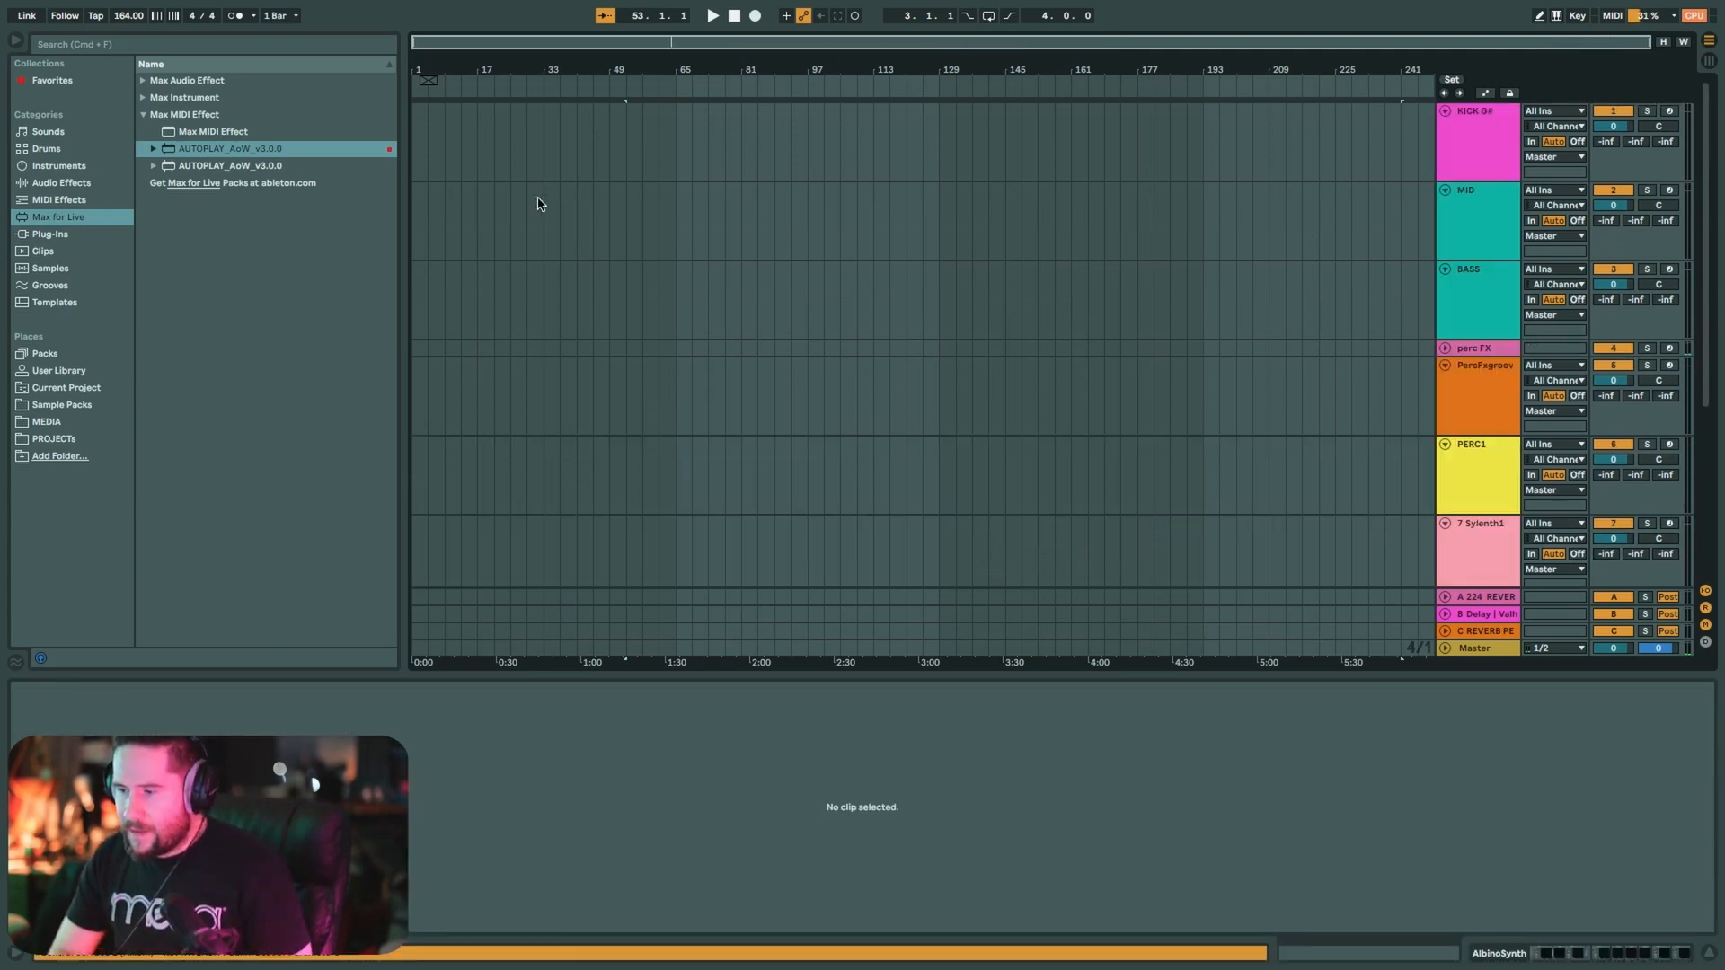
pyautogui.click(415, 138)
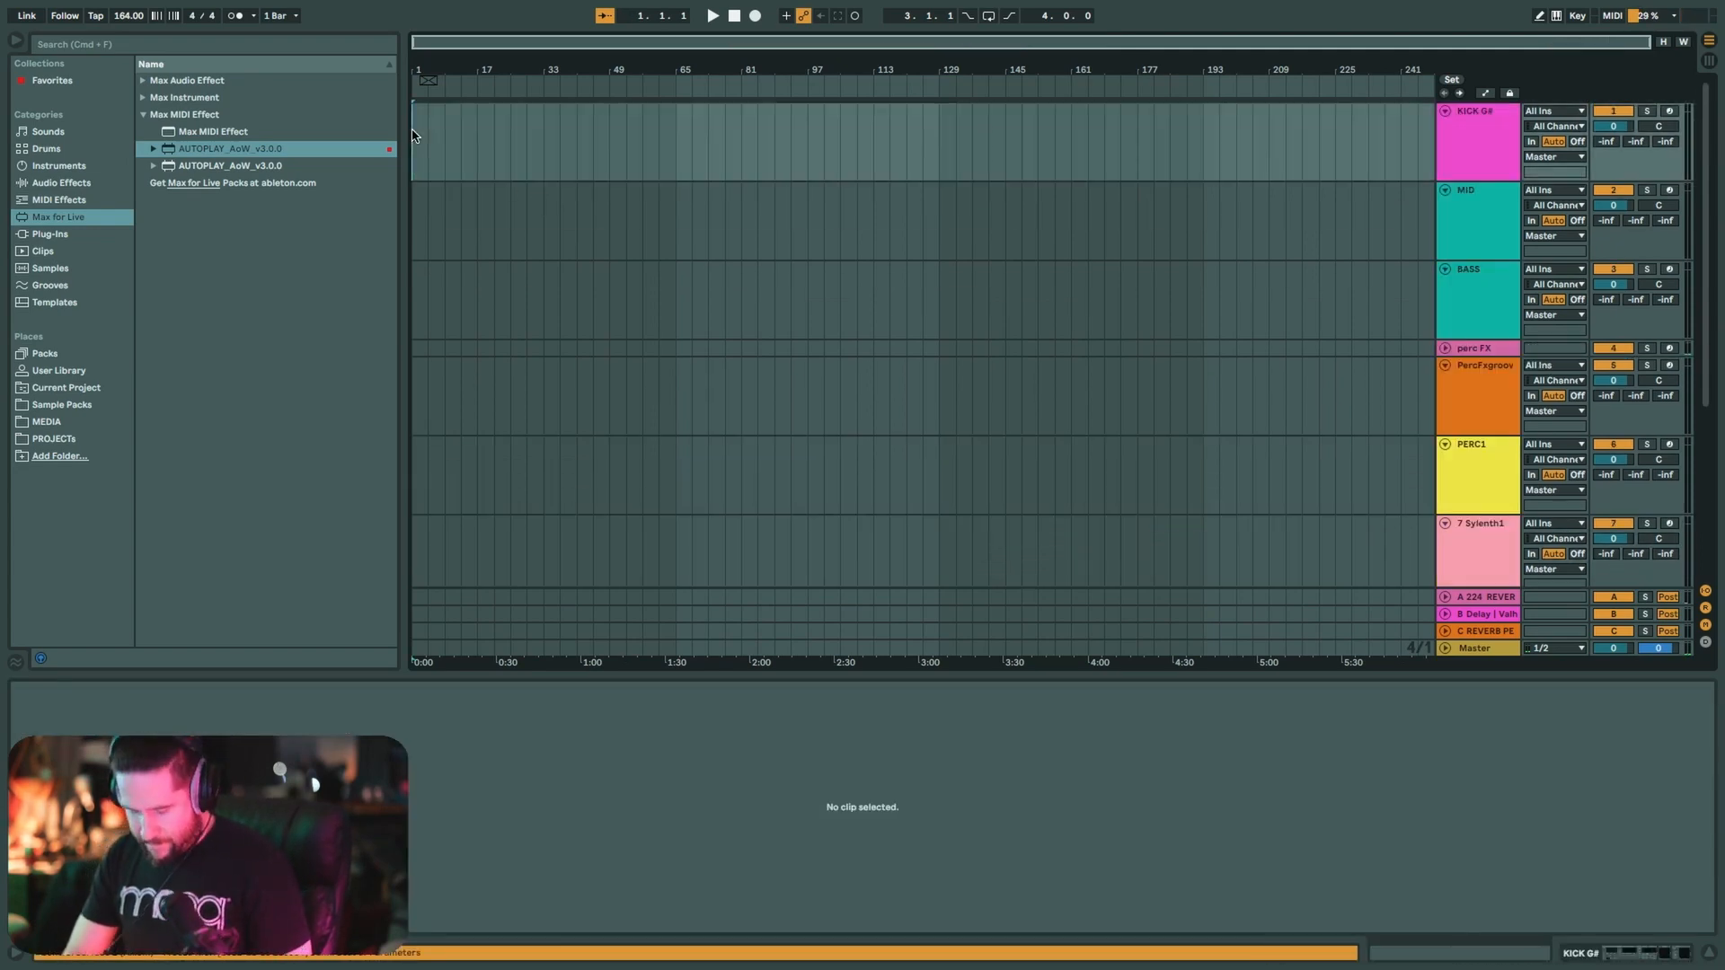
pyautogui.press('super+a')
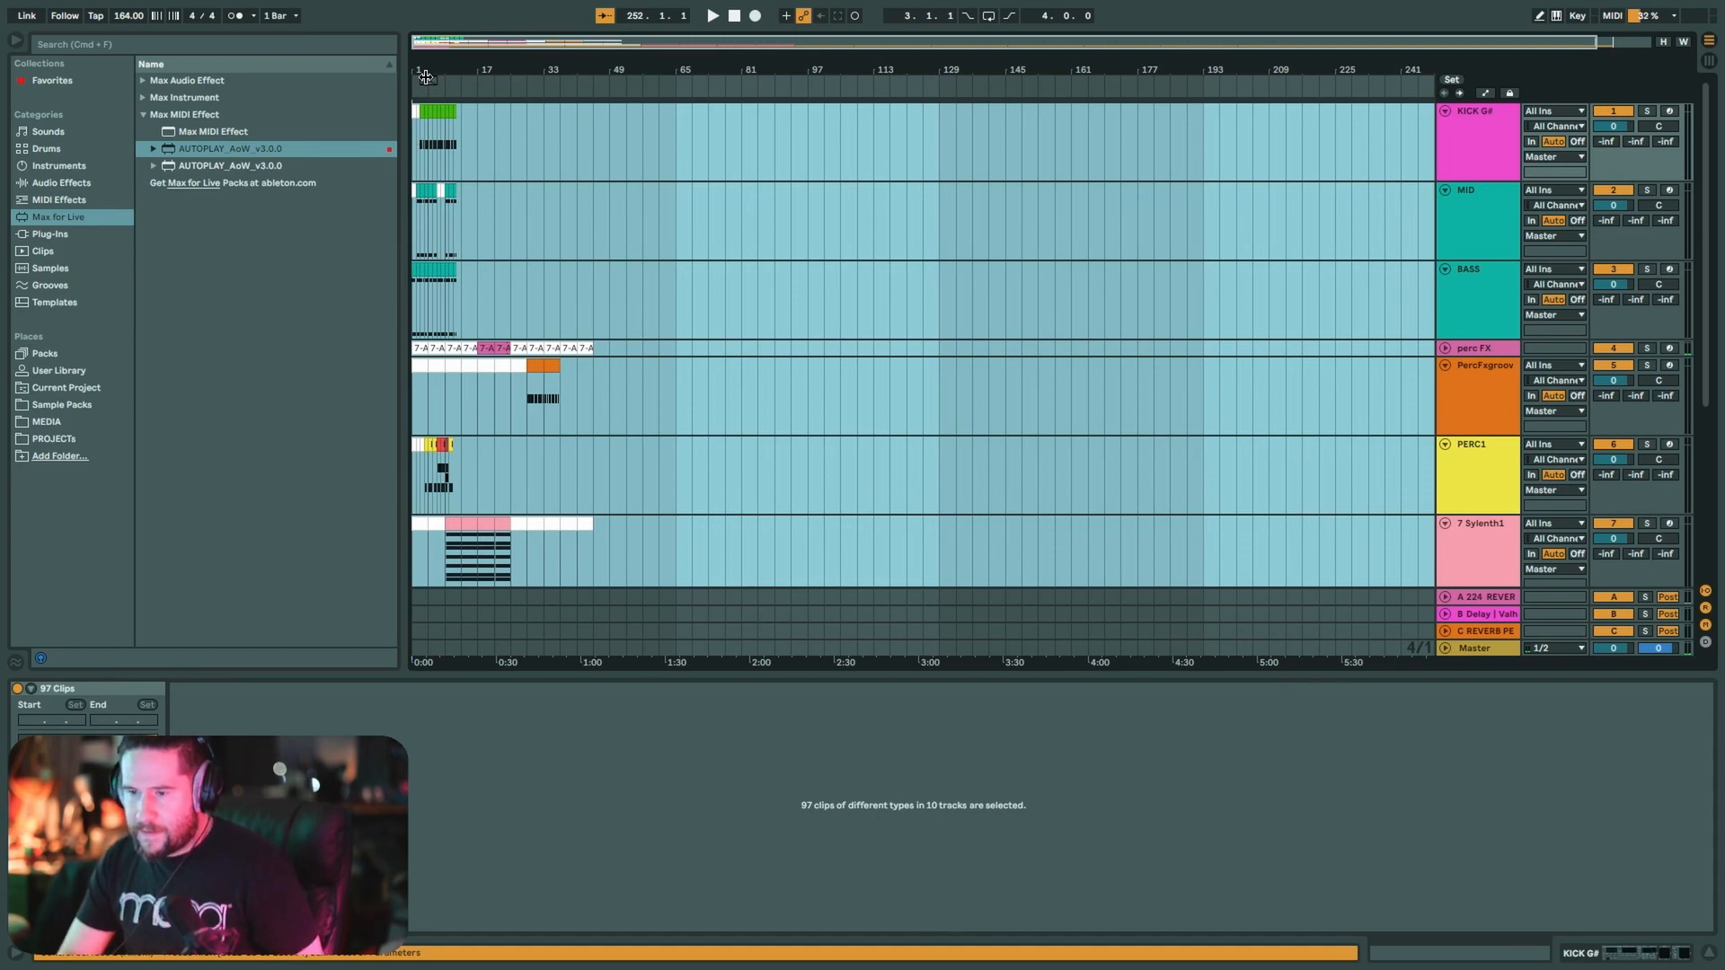
pyautogui.moveTo(424, 48)
pyautogui.mouseDown()
pyautogui.moveTo(423, 269)
pyautogui.moveTo(638, 269)
pyautogui.moveTo(630, 211)
pyautogui.moveTo(432, 54)
pyautogui.mouseUp()
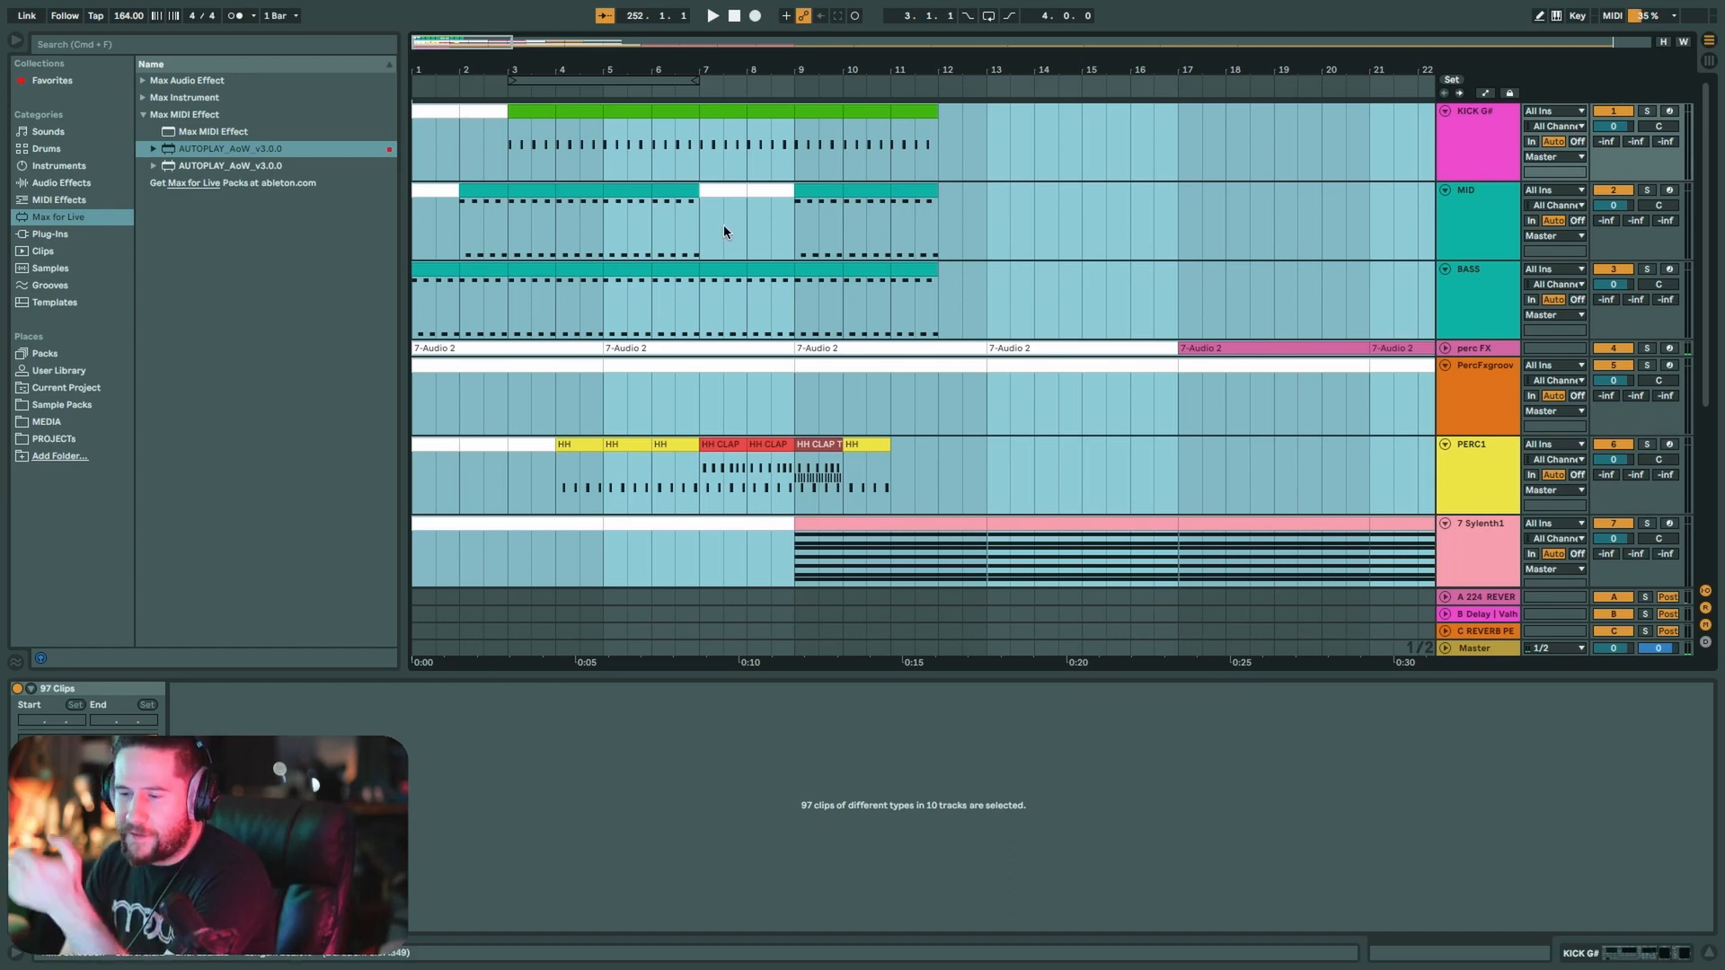
pyautogui.press('-')
pyautogui.press('-')
pyautogui.press('-')
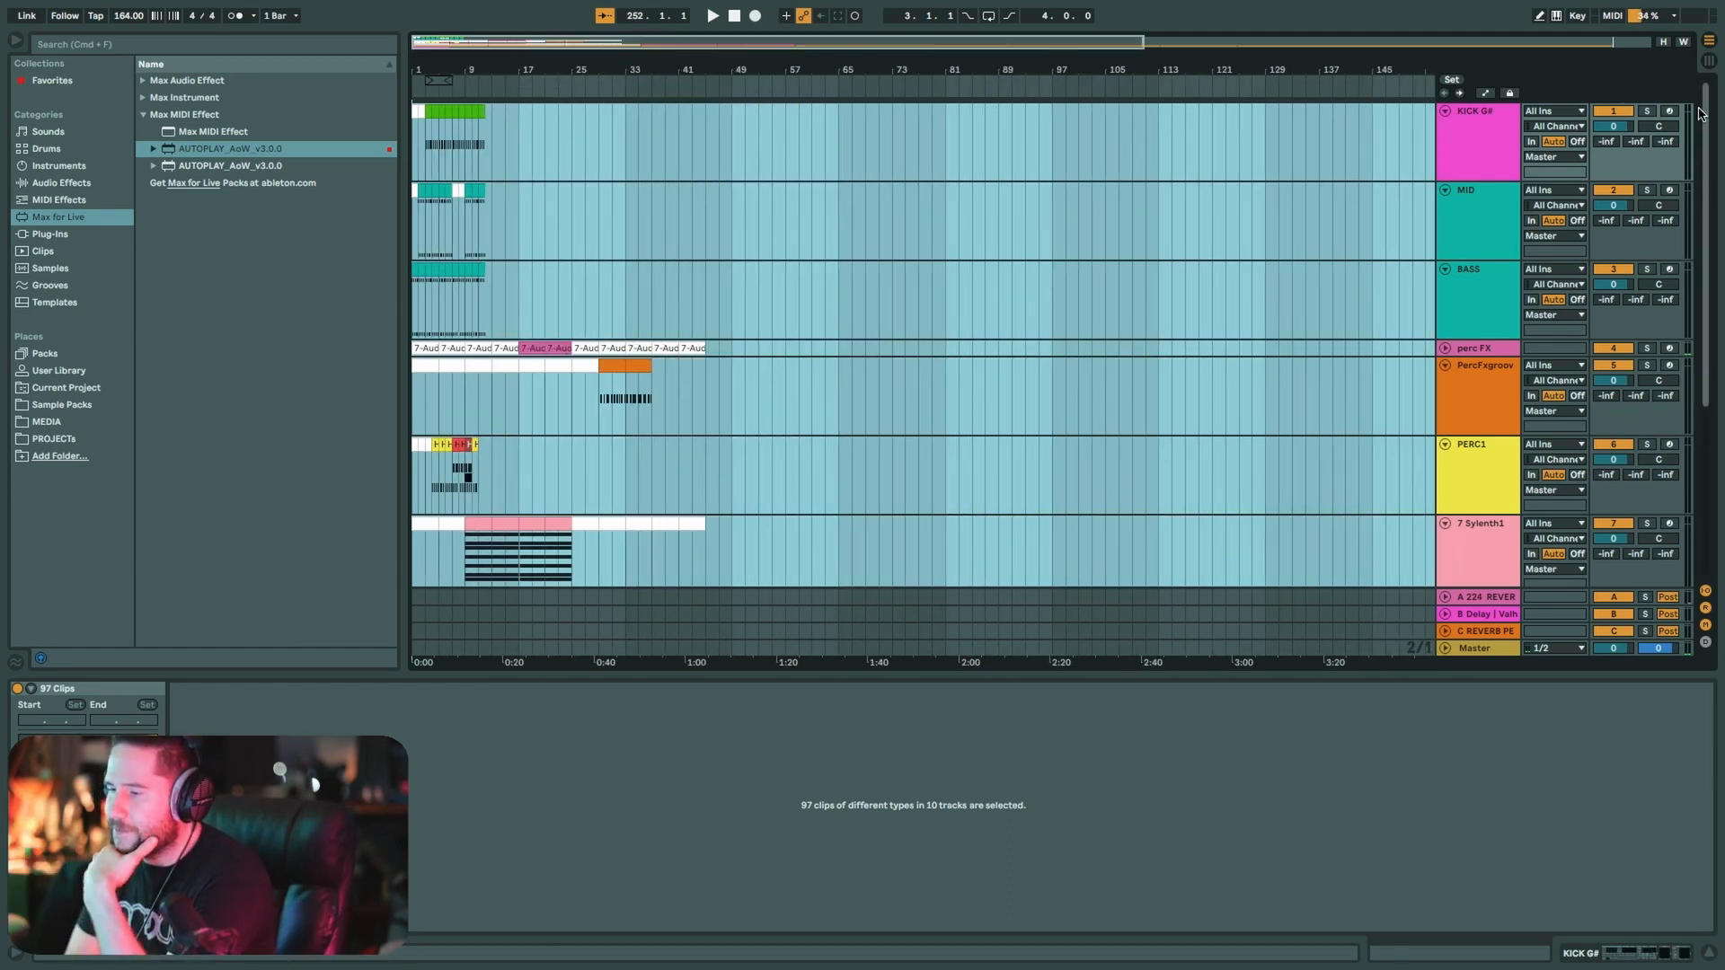
# - Return to the Session view, select the MID clips in scenes 2 and 4, and compare the Arrangement and Session views
pyautogui.press('Tab')
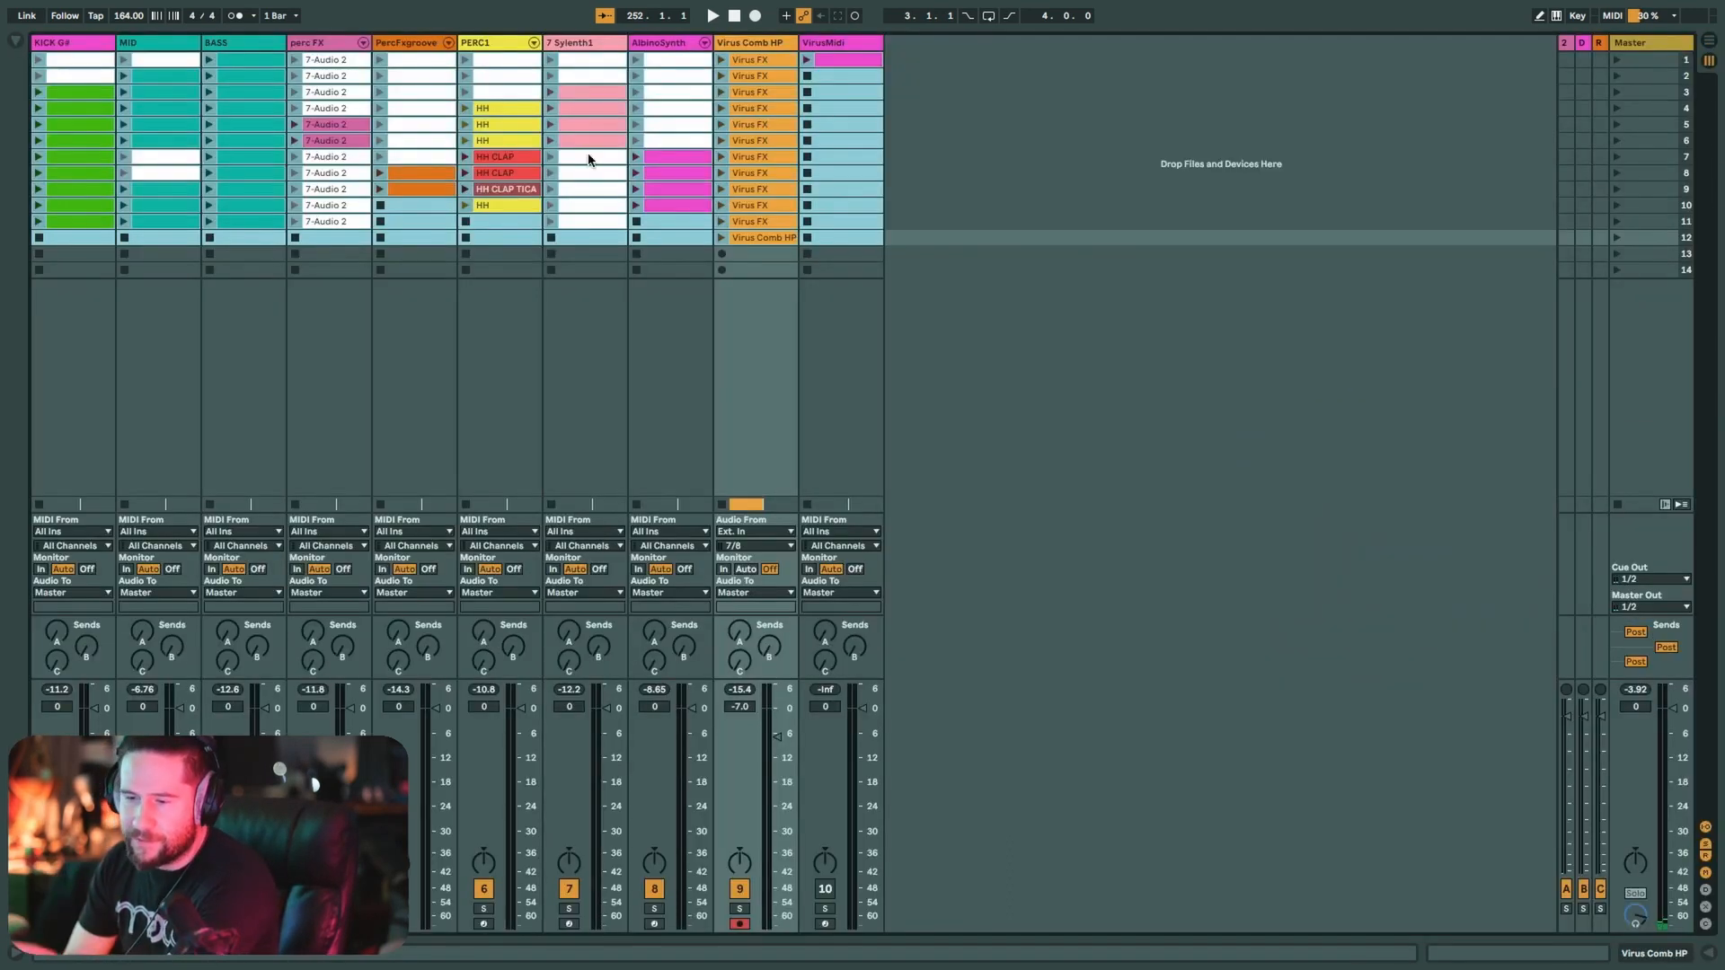
pyautogui.click(148, 79)
pyautogui.click(174, 108)
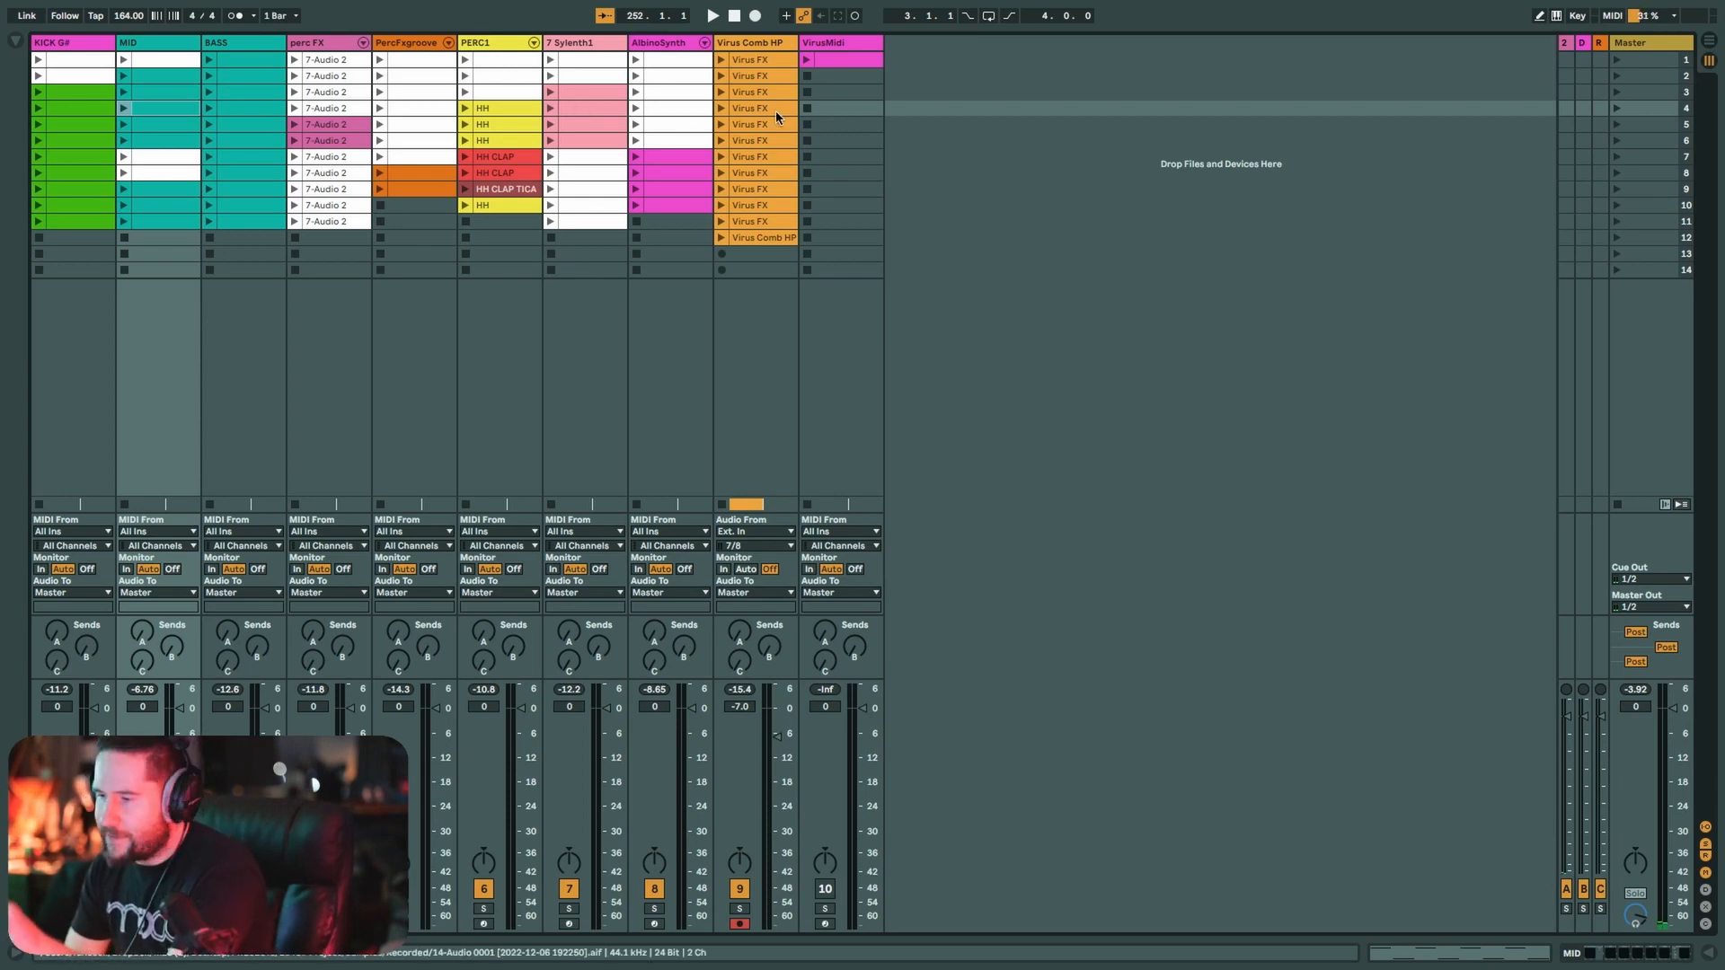
pyautogui.click(1709, 42)
pyautogui.click(1709, 59)
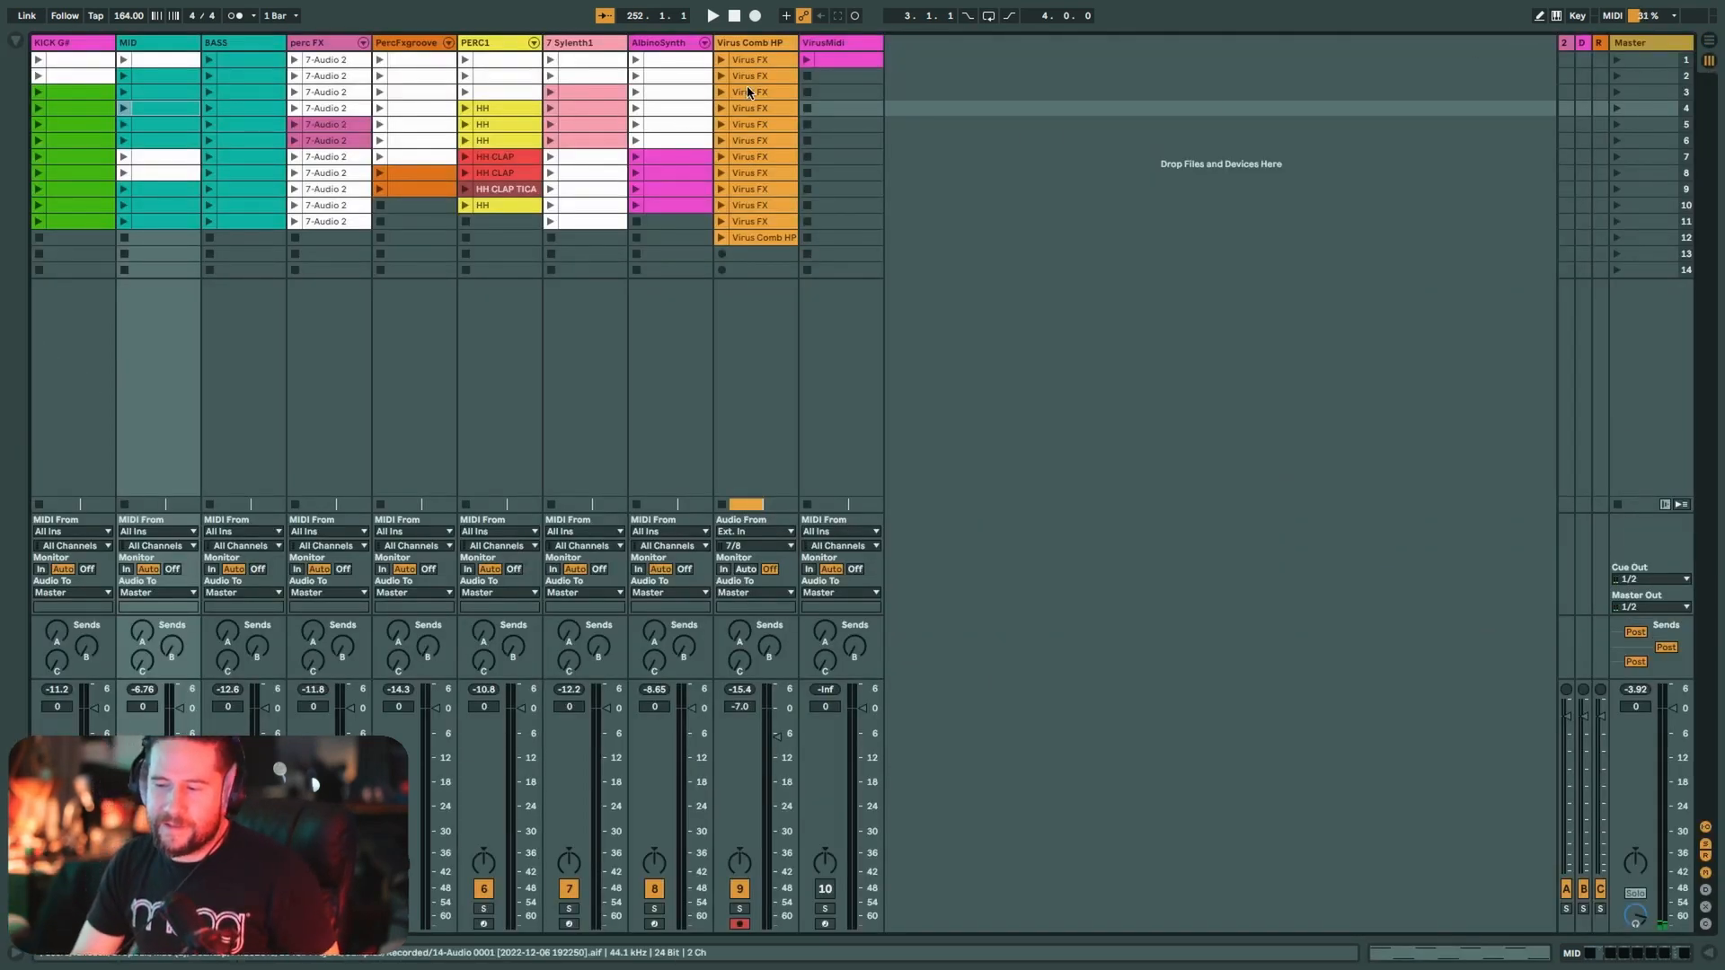
# - Select the VirusMidi and Virus Comb HP tracks alternately to show how the two relate
pyautogui.click(819, 43)
pyautogui.click(780, 43)
pyautogui.click(818, 43)
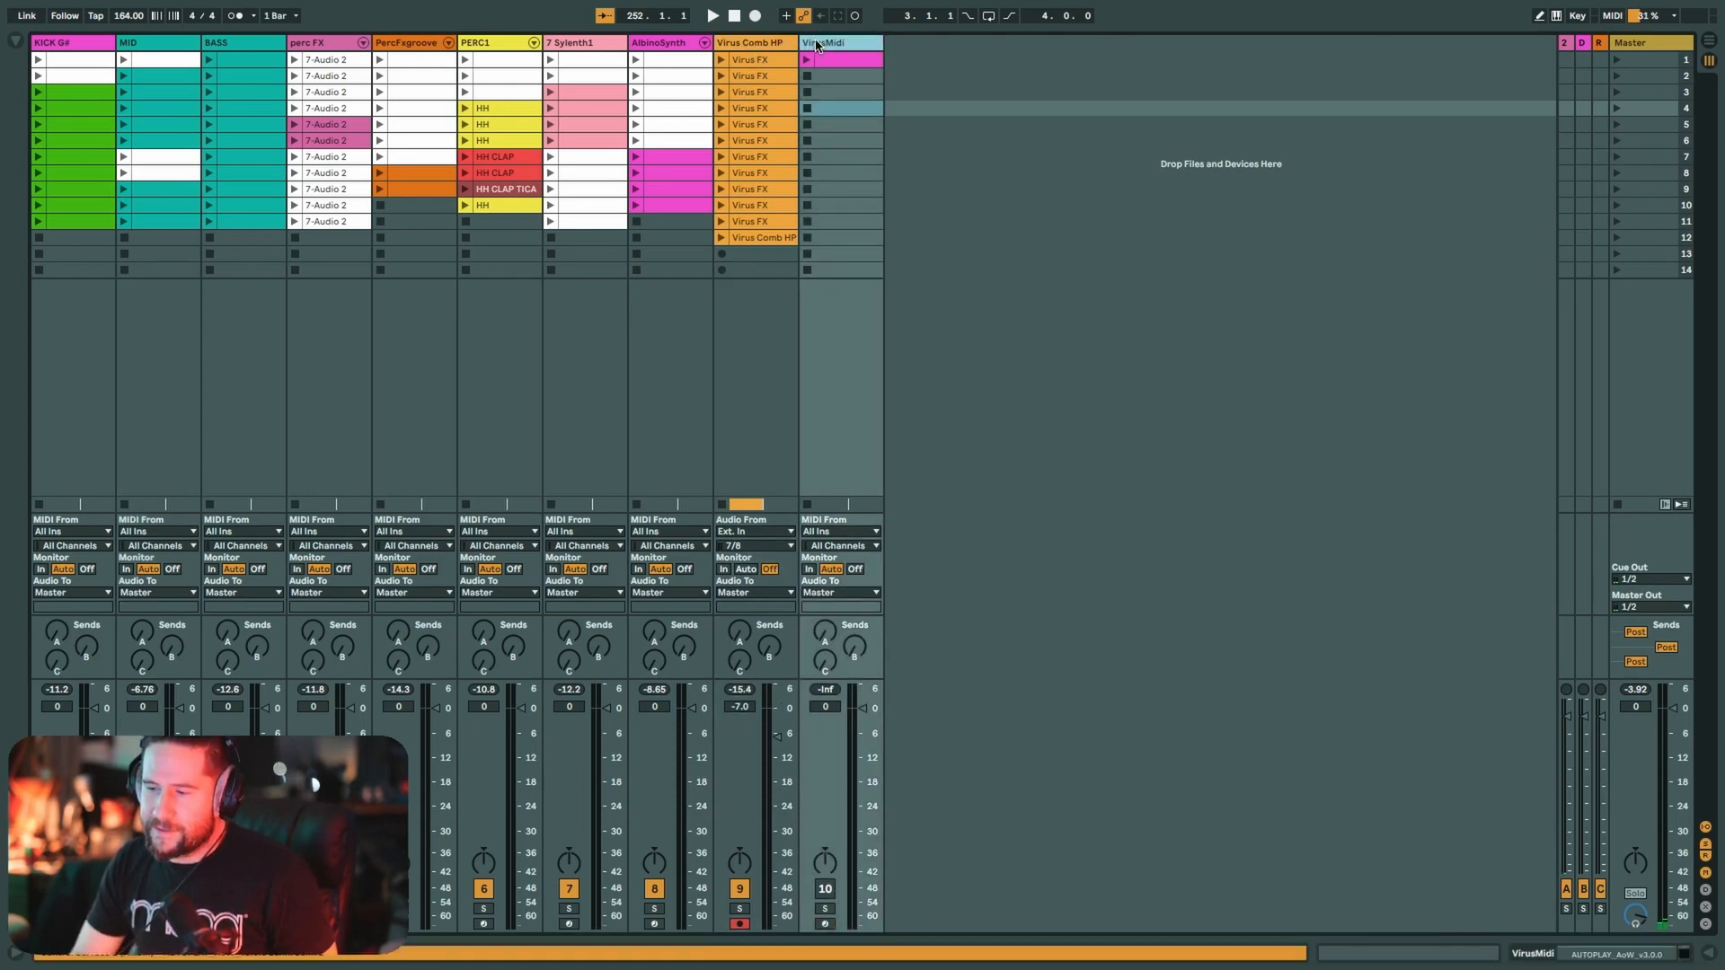
pyautogui.click(780, 43)
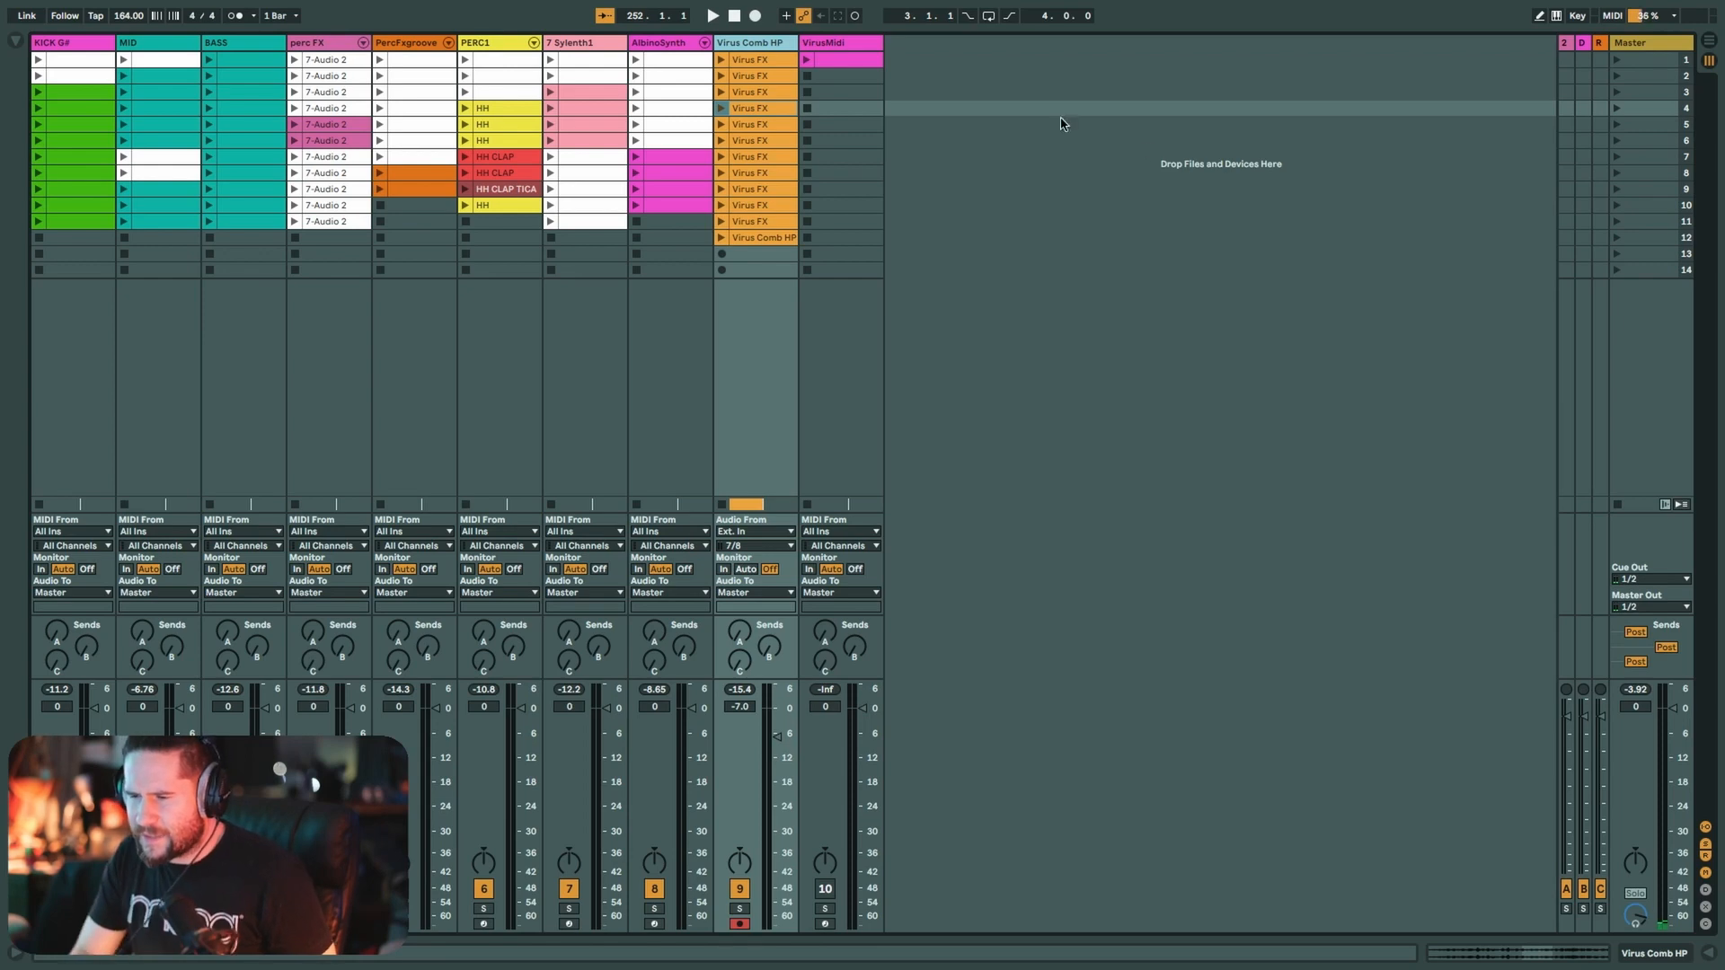
# - Launch scene 7, switch to scene 6, and go back to scene 7 to play the transition
pyautogui.click(1615, 156)
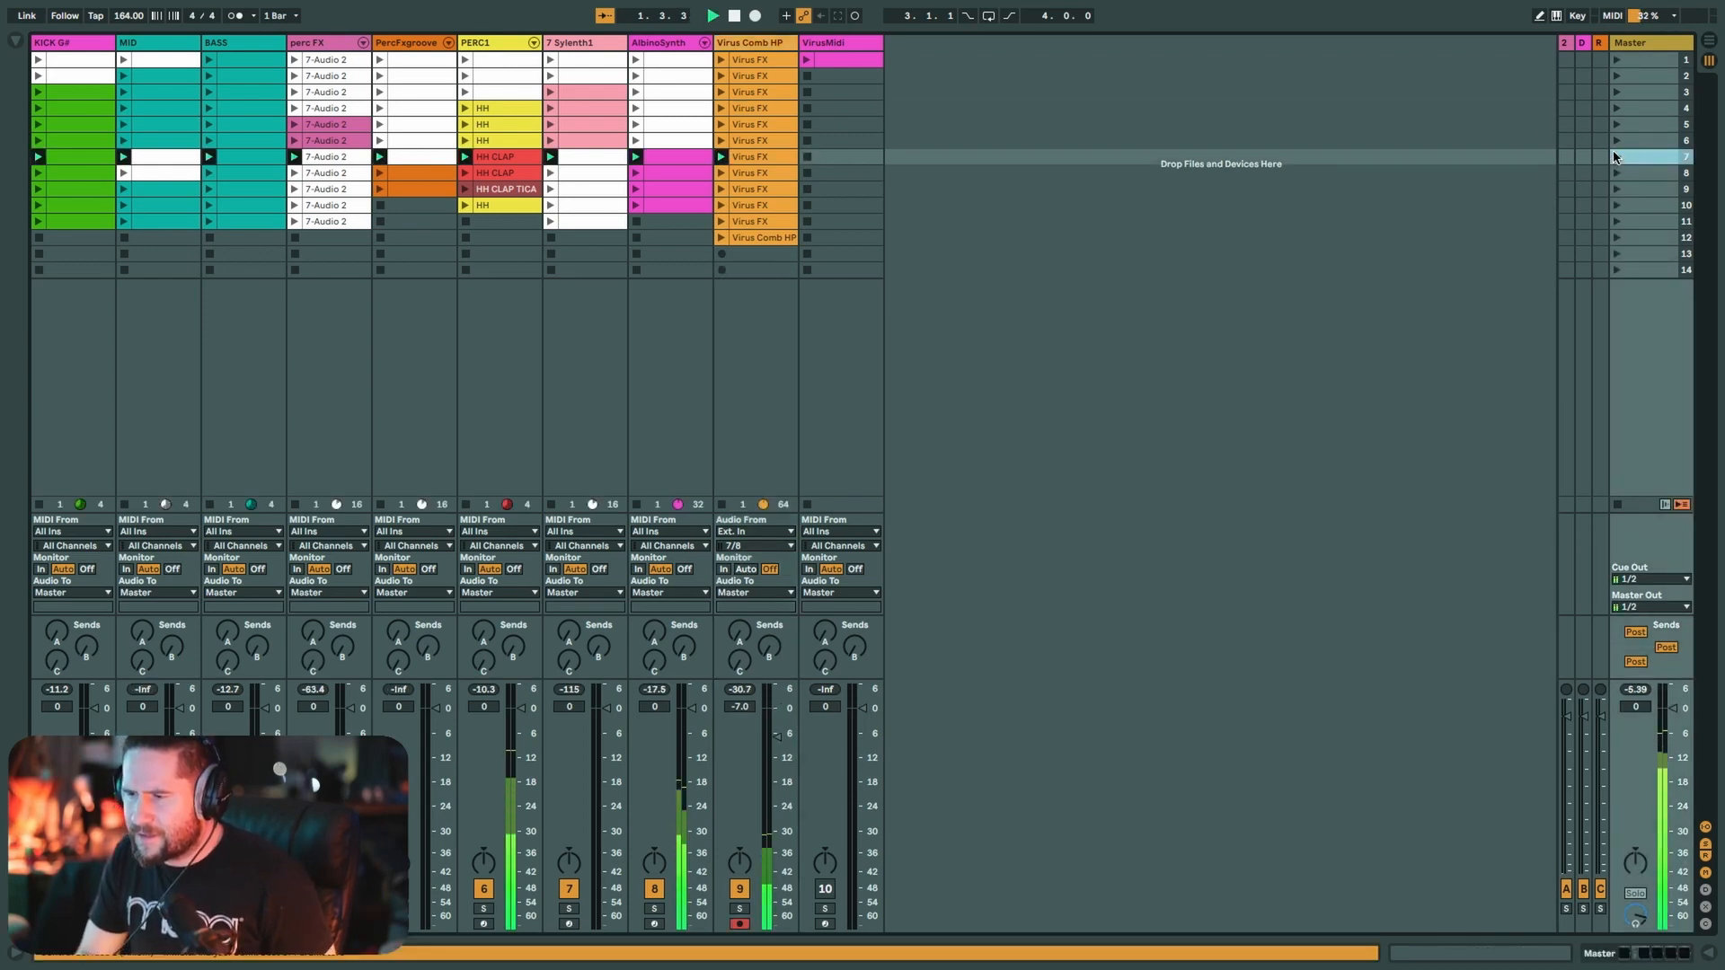
pyautogui.click(1616, 141)
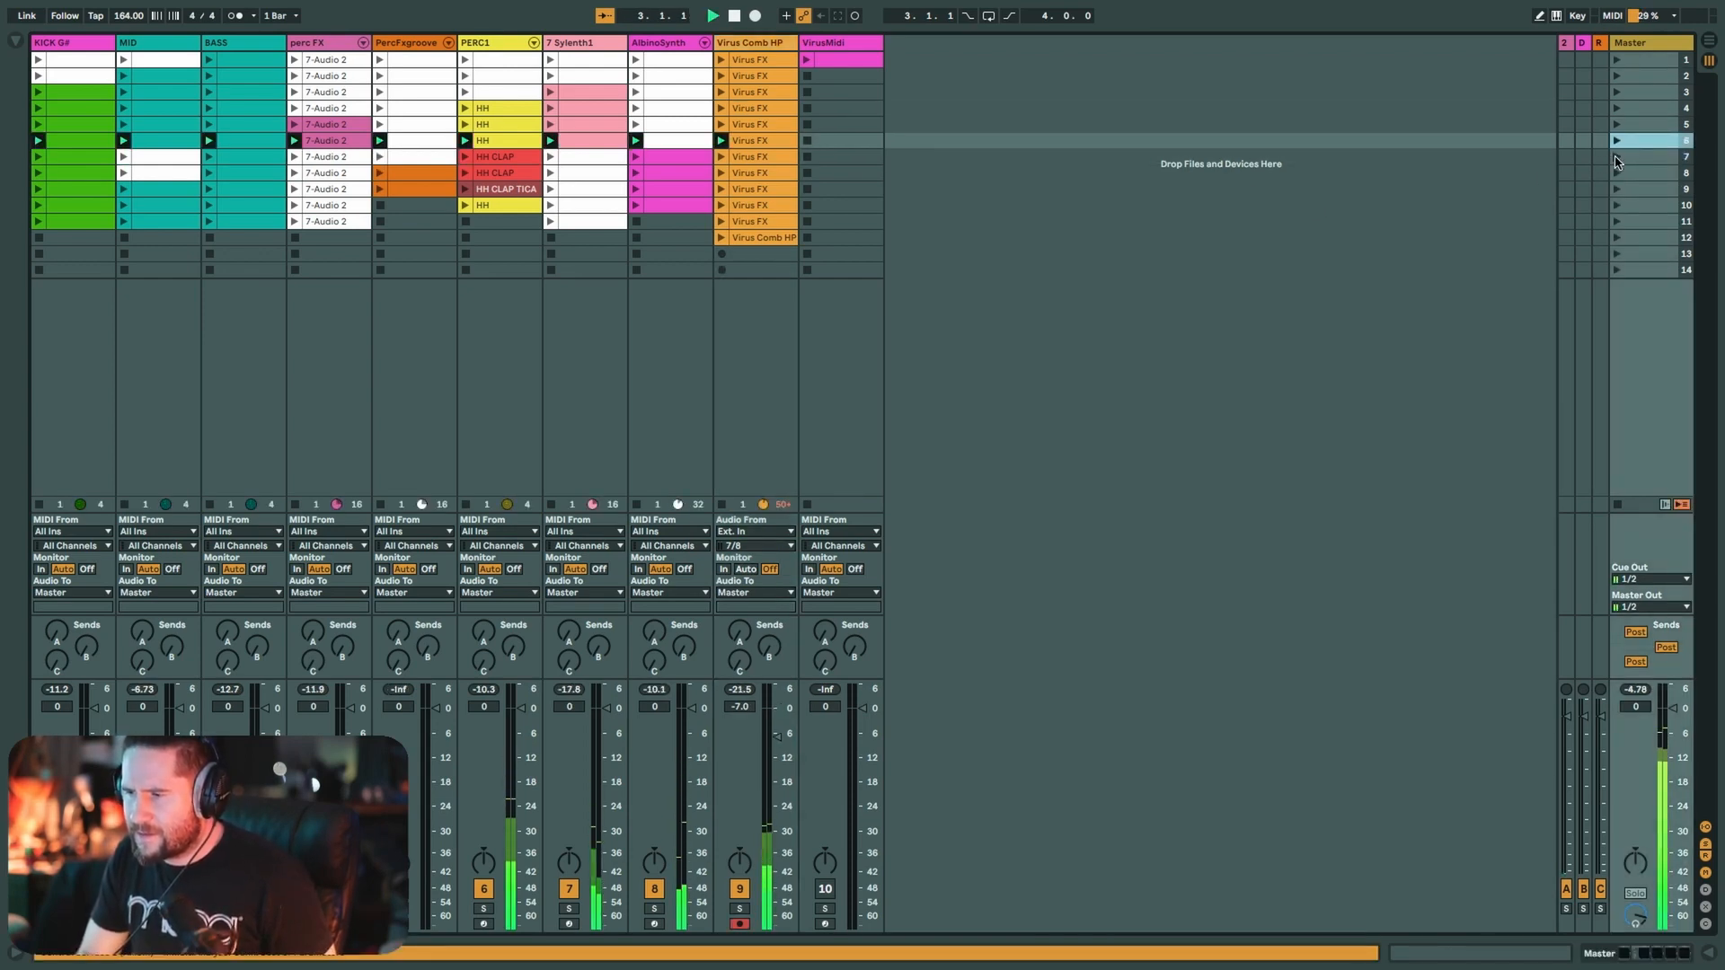
pyautogui.click(1618, 160)
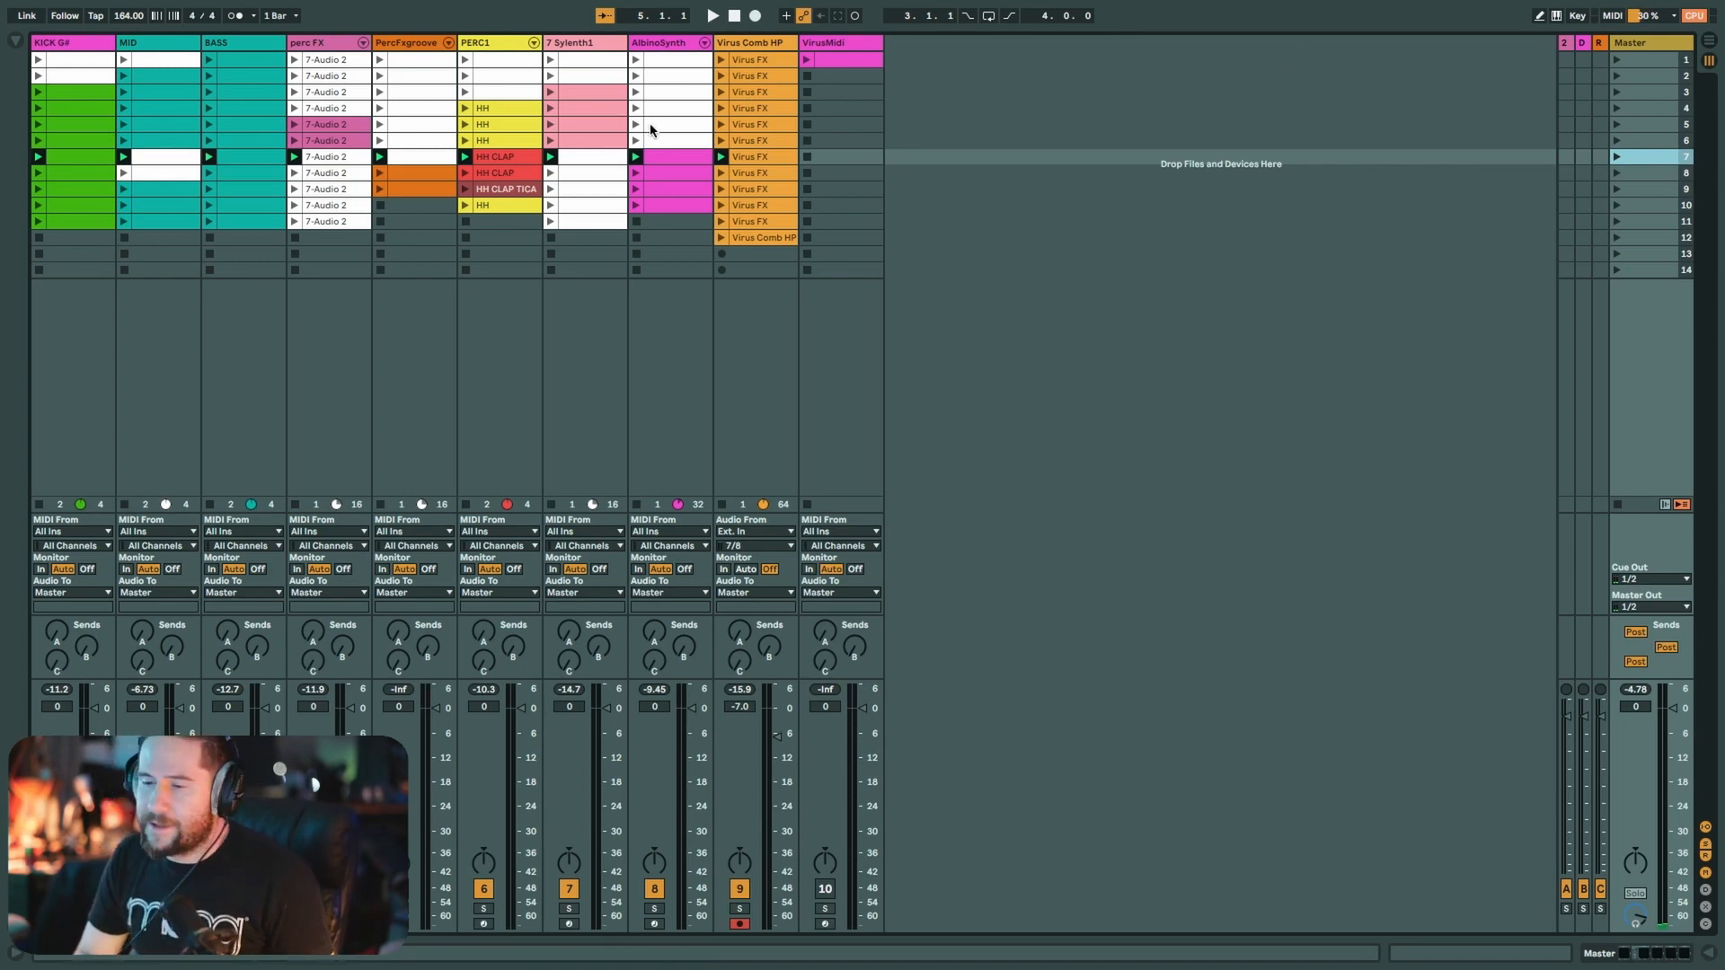
# - Select the block of session slots in scenes 1 to 13 from KICK G# through Virus Comb HP
pyautogui.hotkey('ctrl', 'a')
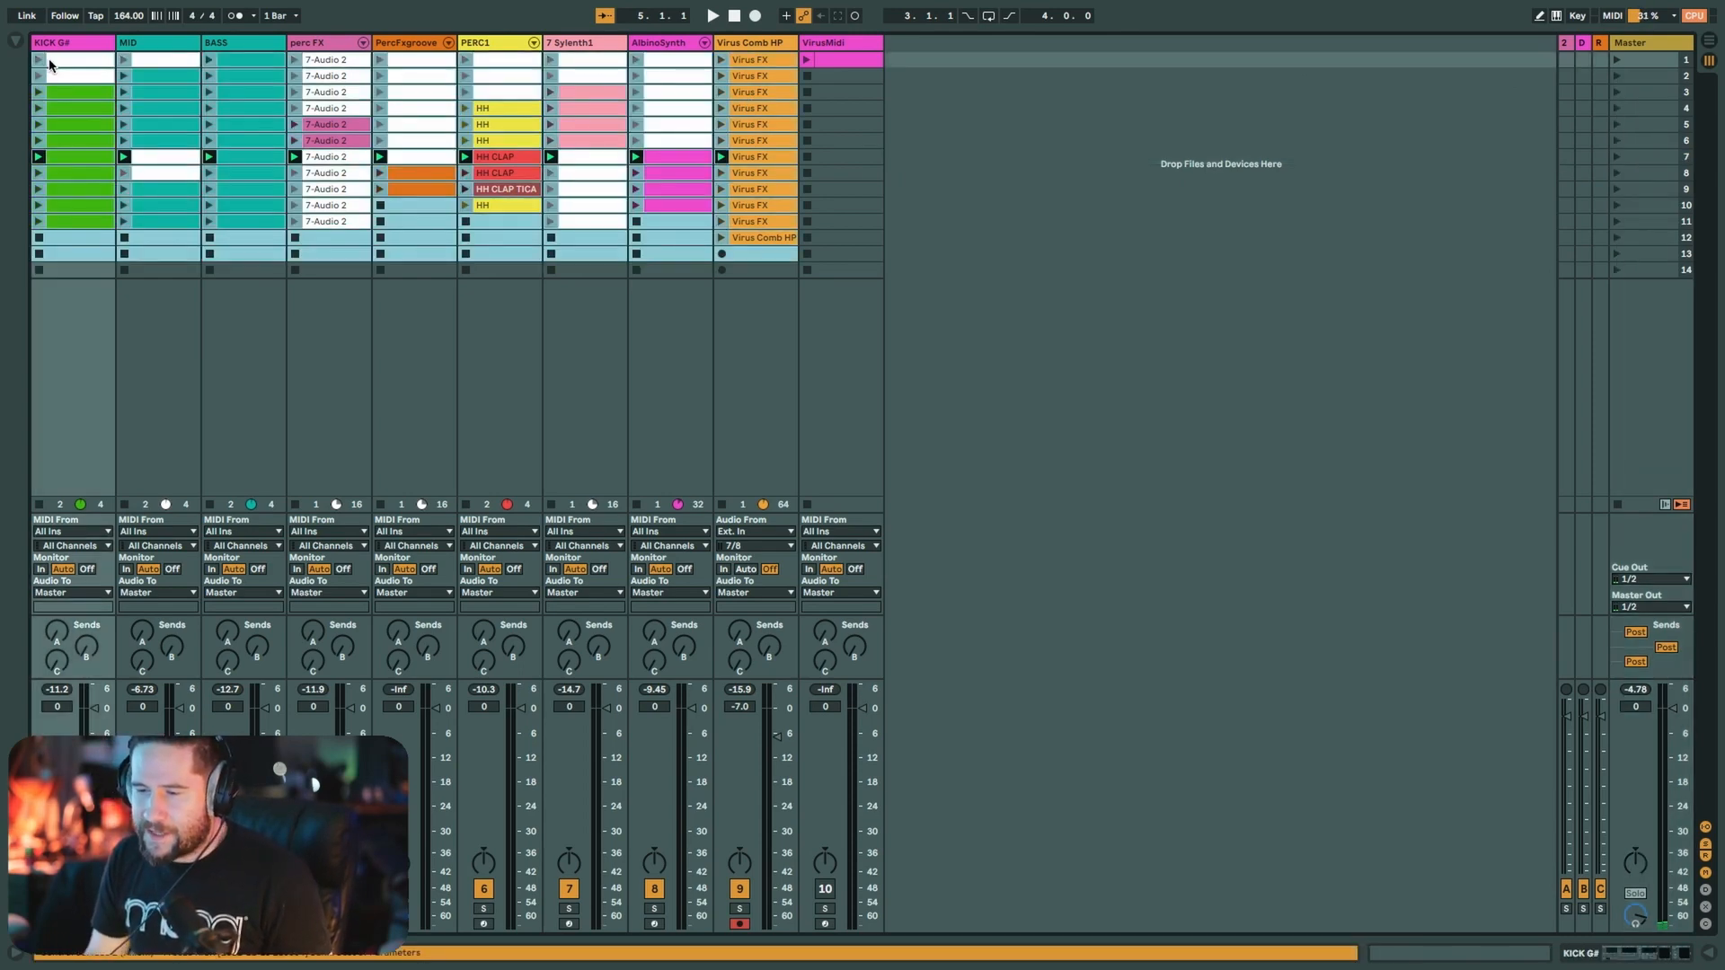